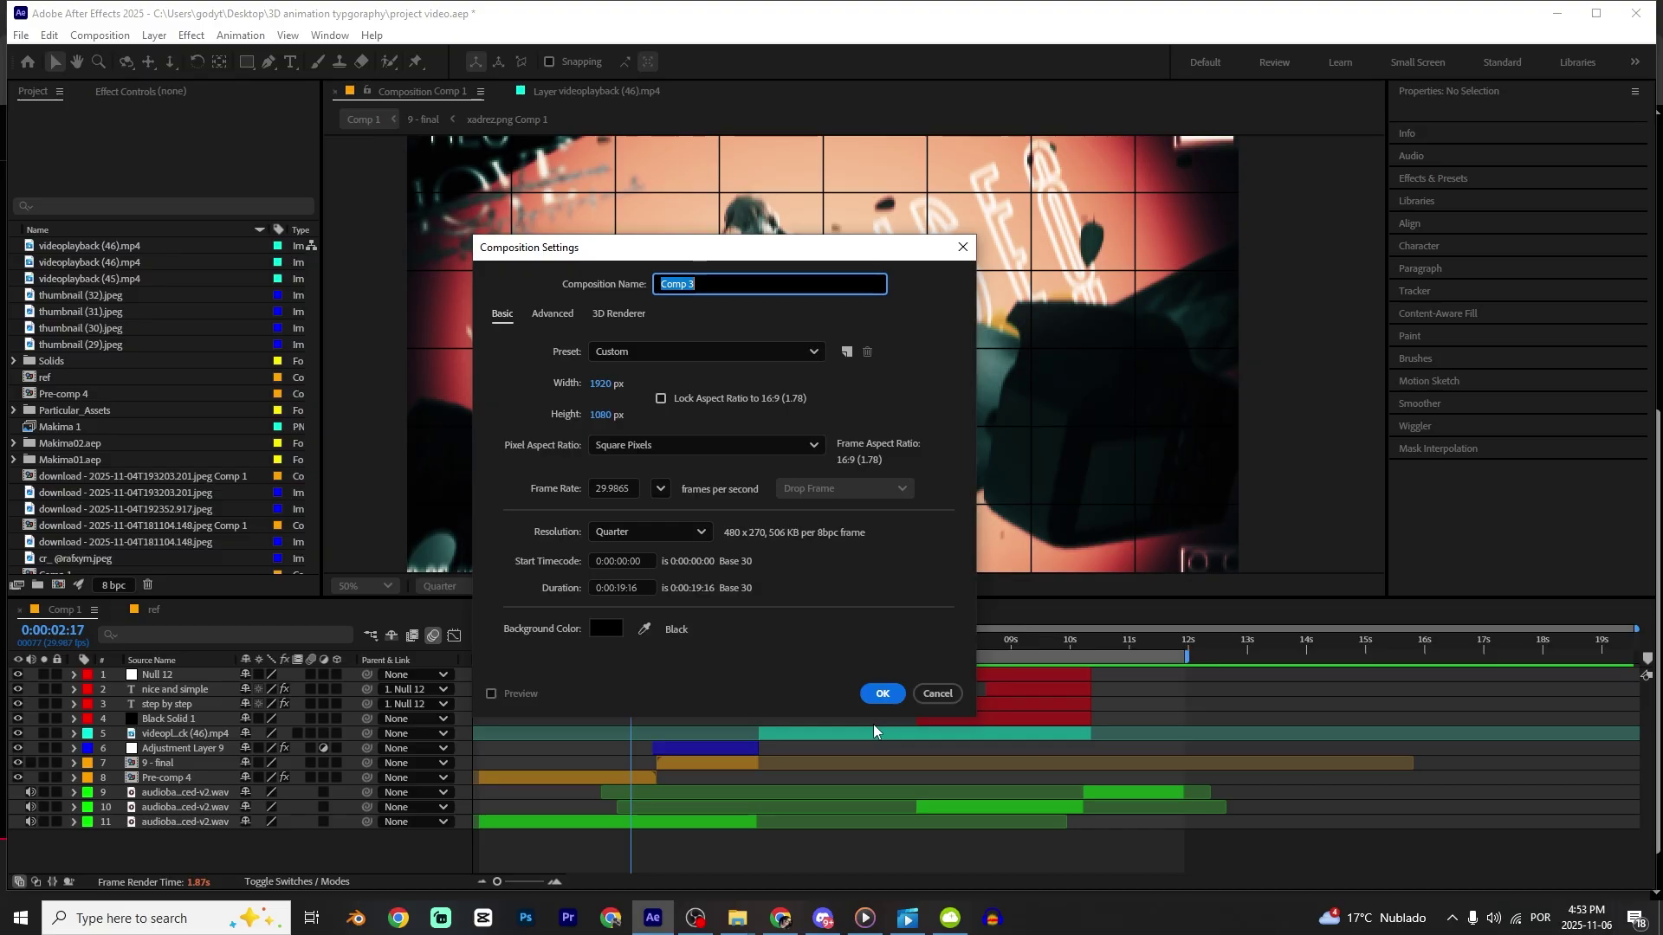
Create the new 1920 x 1080 composition and add a full-size black solid named space.
left_click(882, 694)
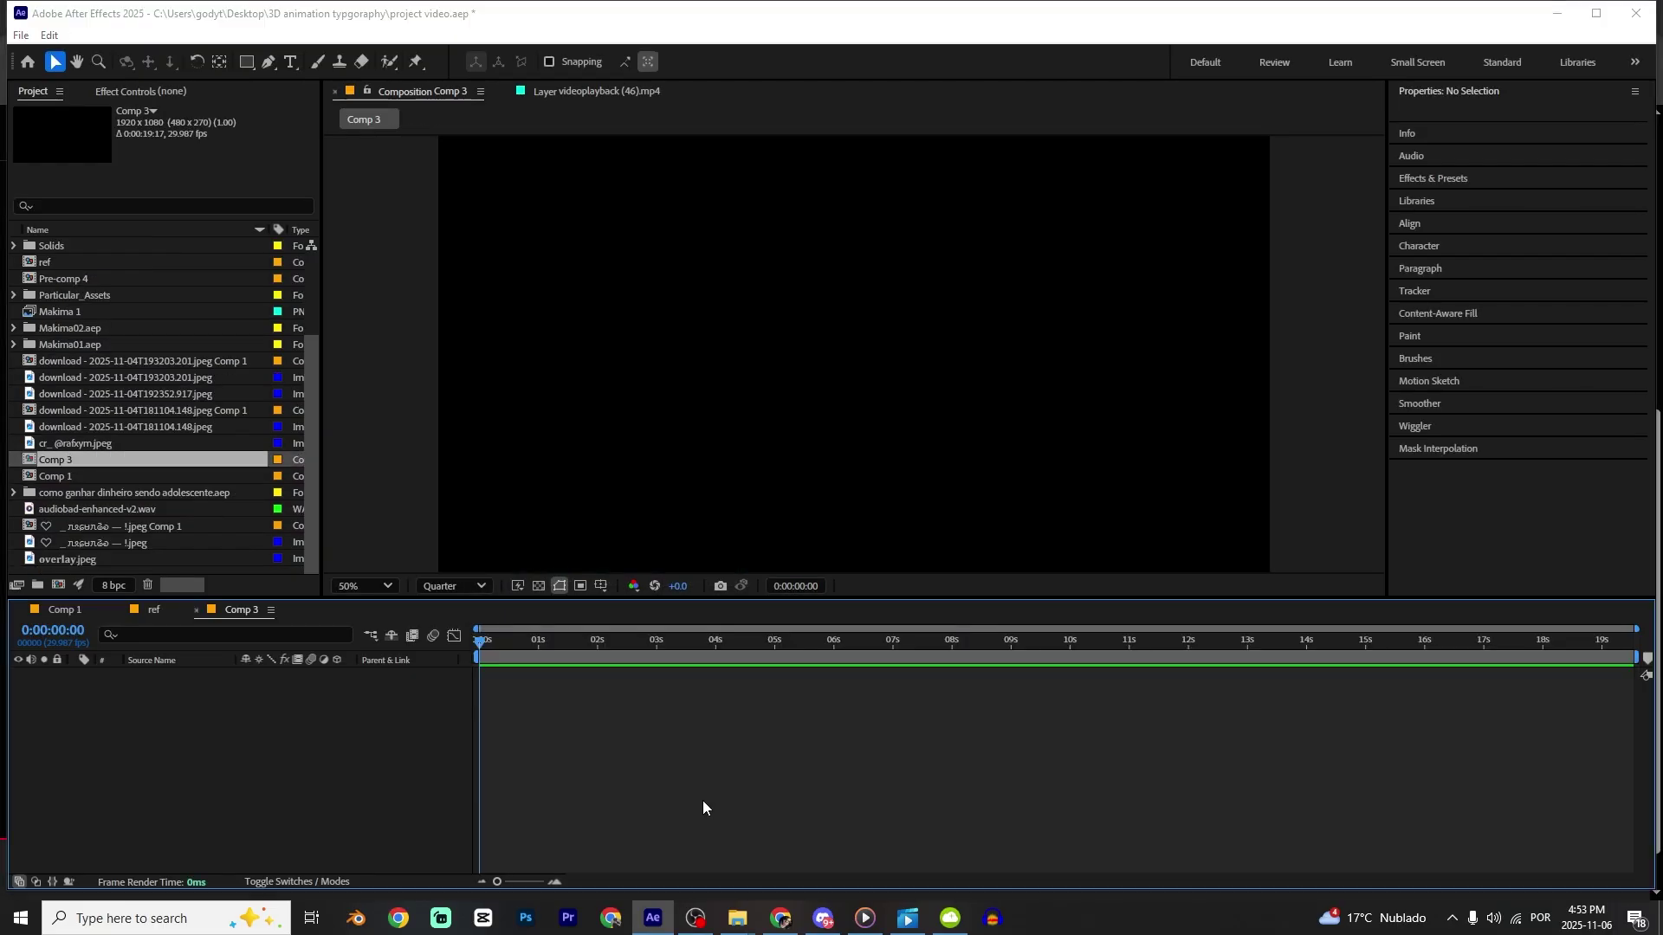
key("ctrl+y")
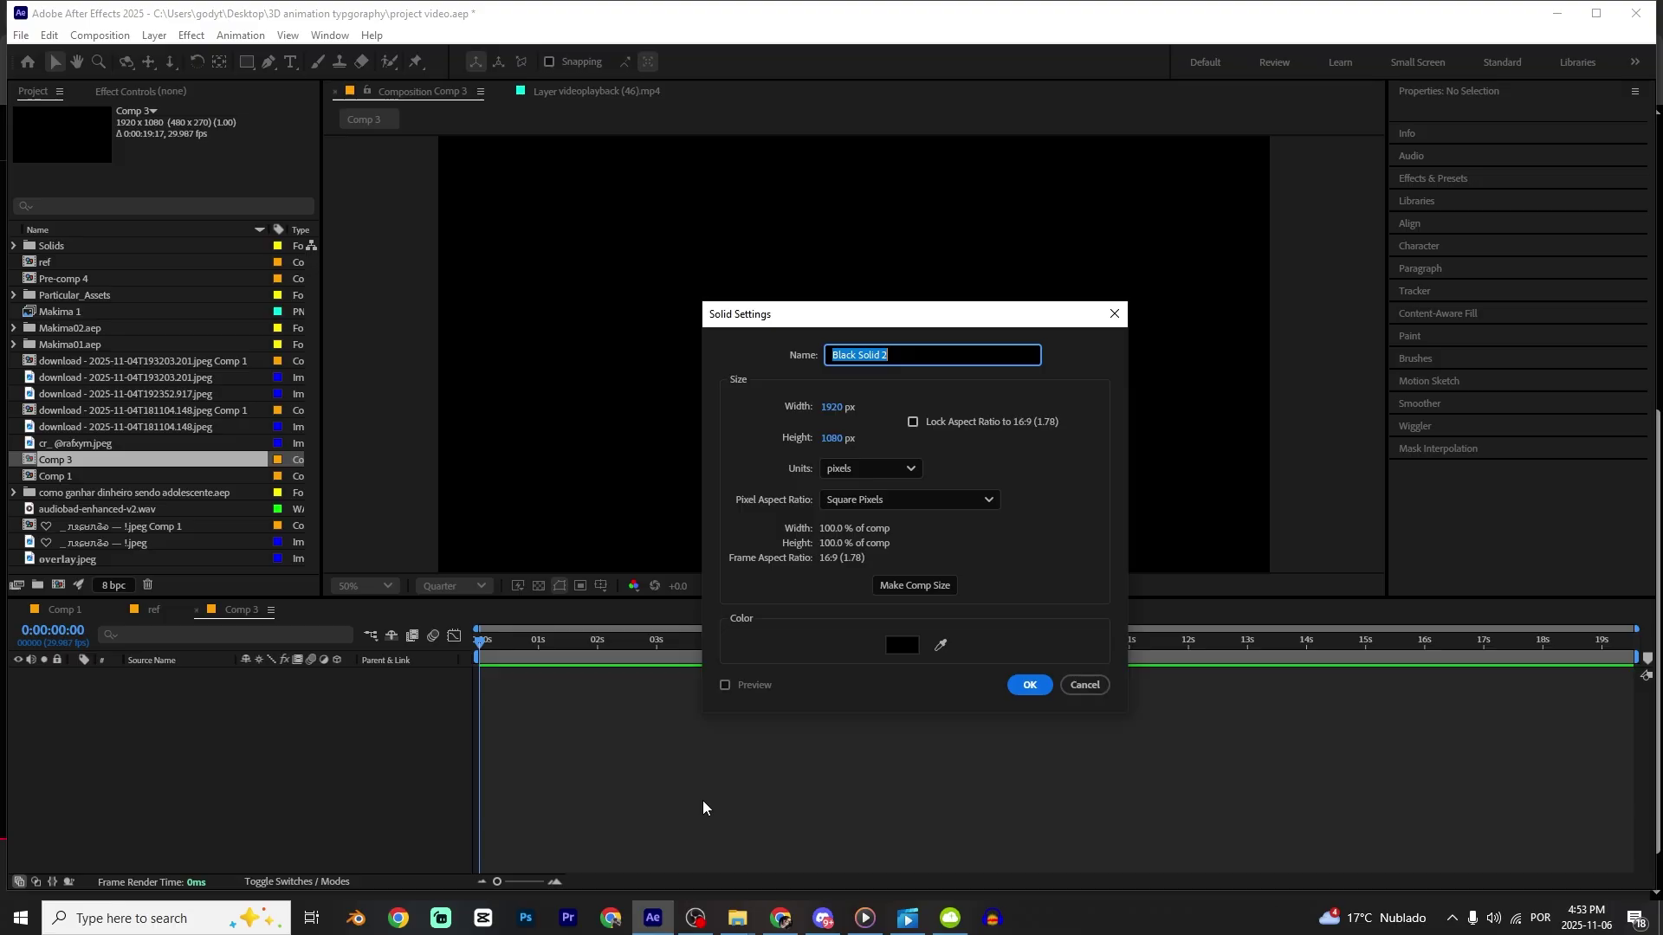
type("spa")
key("Return")
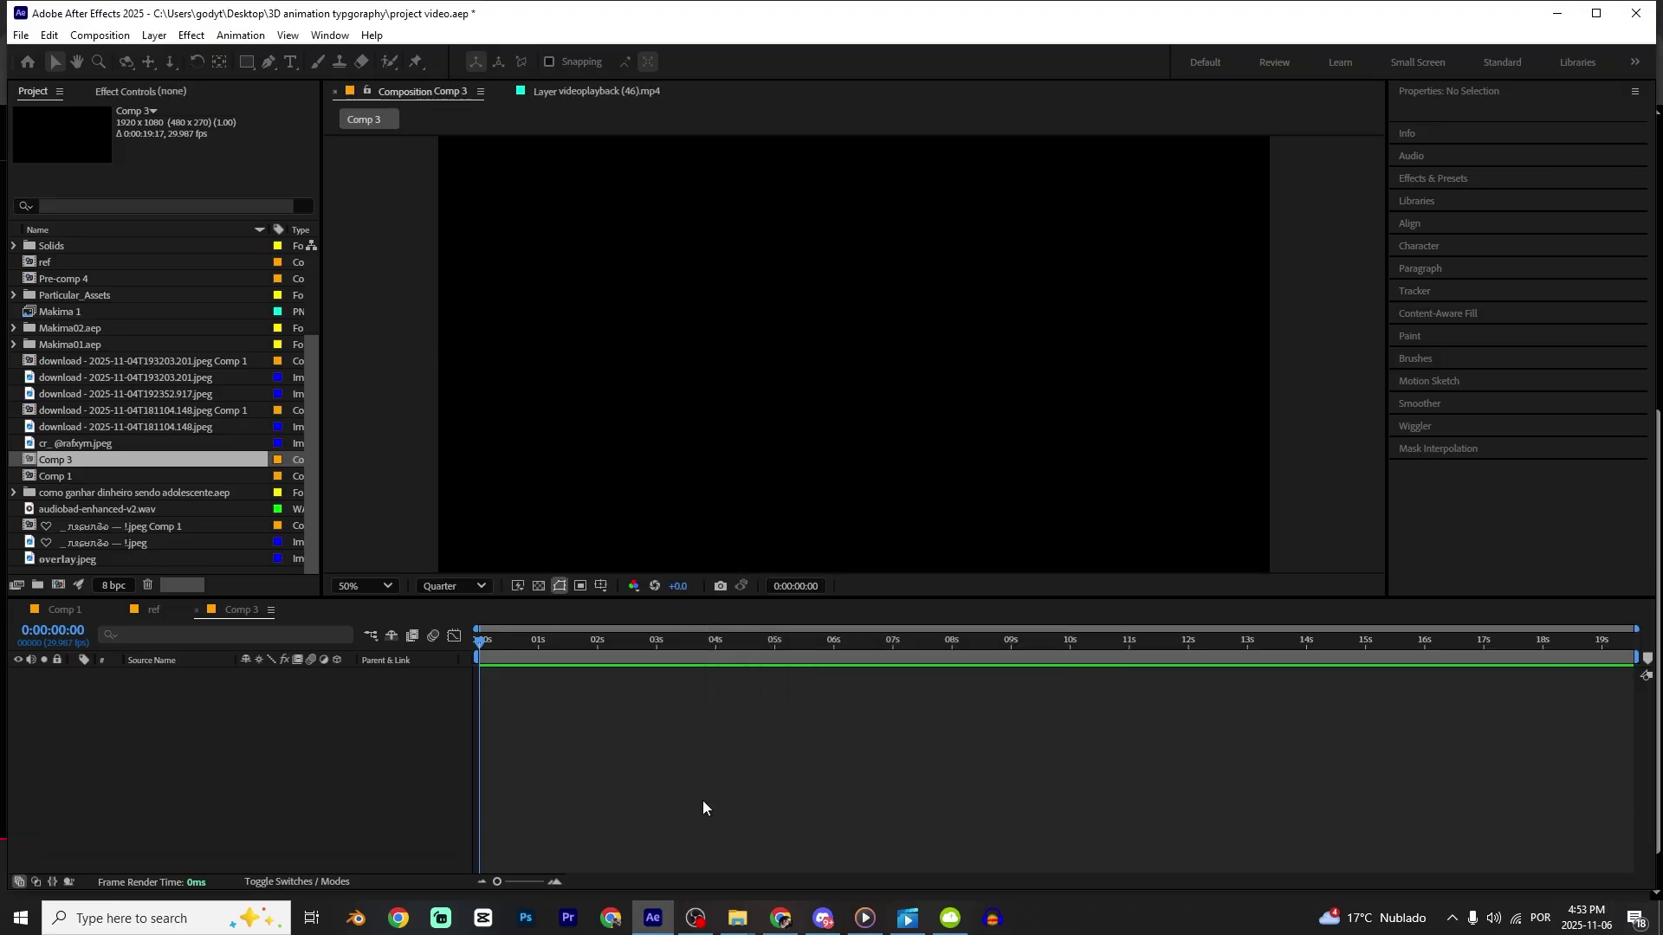
Apply the CC Particle World effect to the space solid.
key("ctrl+space")
type("cc par")
key("Up")
key("Up")
key("Return")
Turn off the Position, Radius, Motion Path and Grid guides of CC Particle World.
left_click(30, 141)
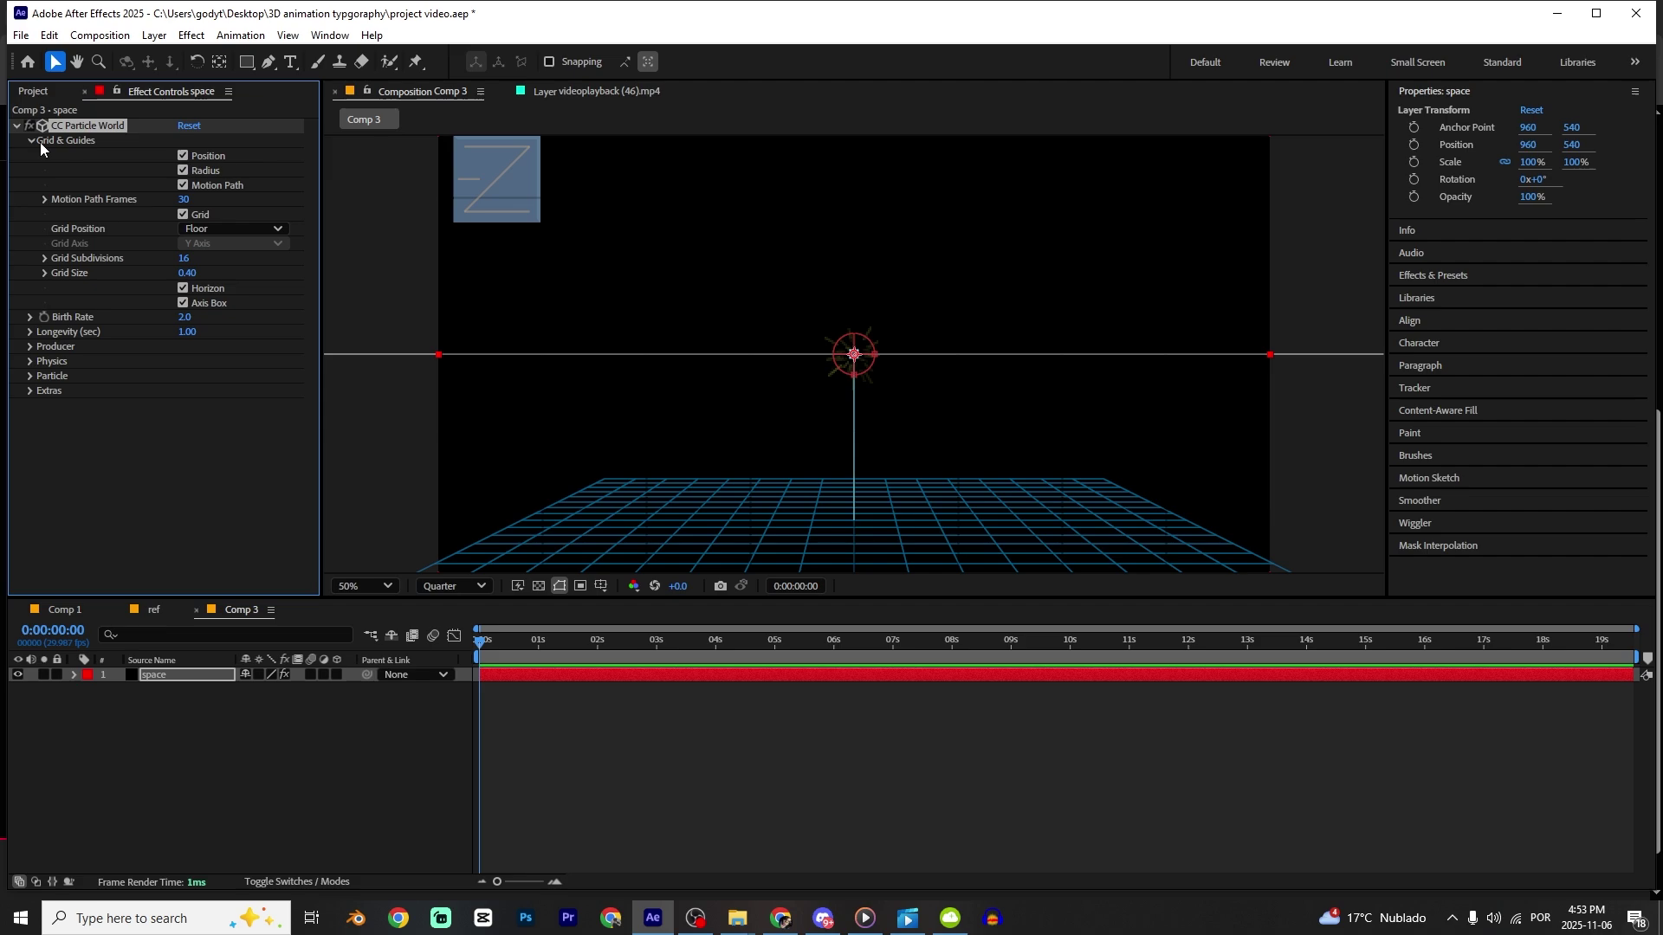
left_click(182, 156)
left_click(182, 171)
left_click(182, 186)
left_click(183, 215)
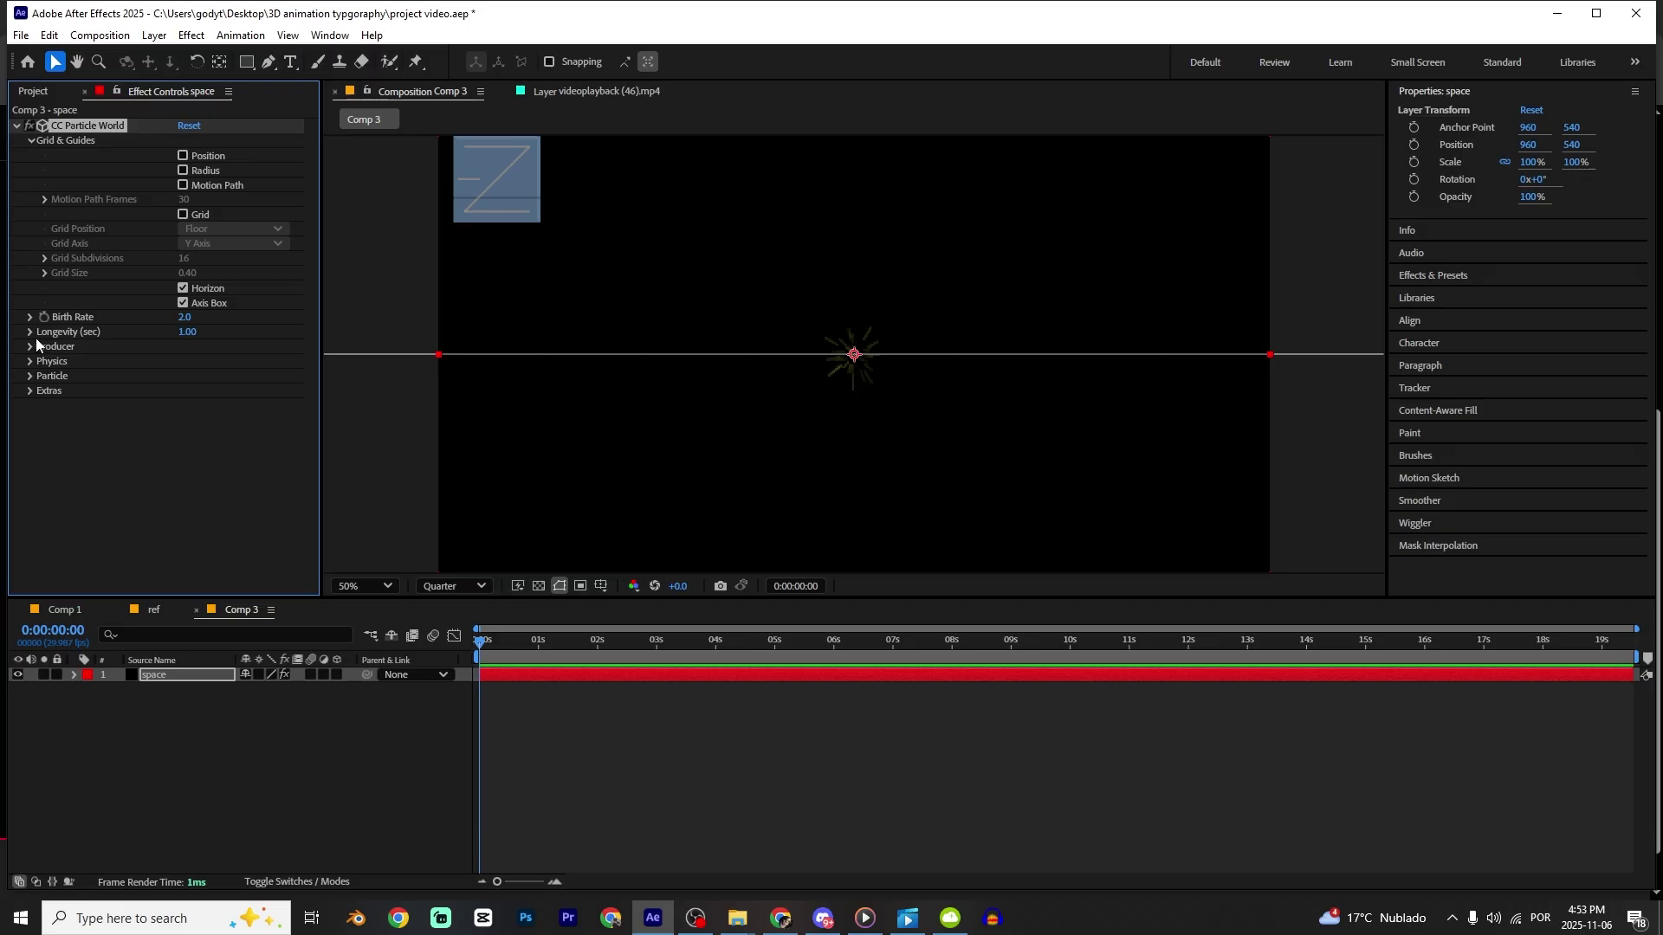
Set the Particle Type of CC Particle World to Shaded Sphere.
left_click(29, 377)
left_click(30, 362)
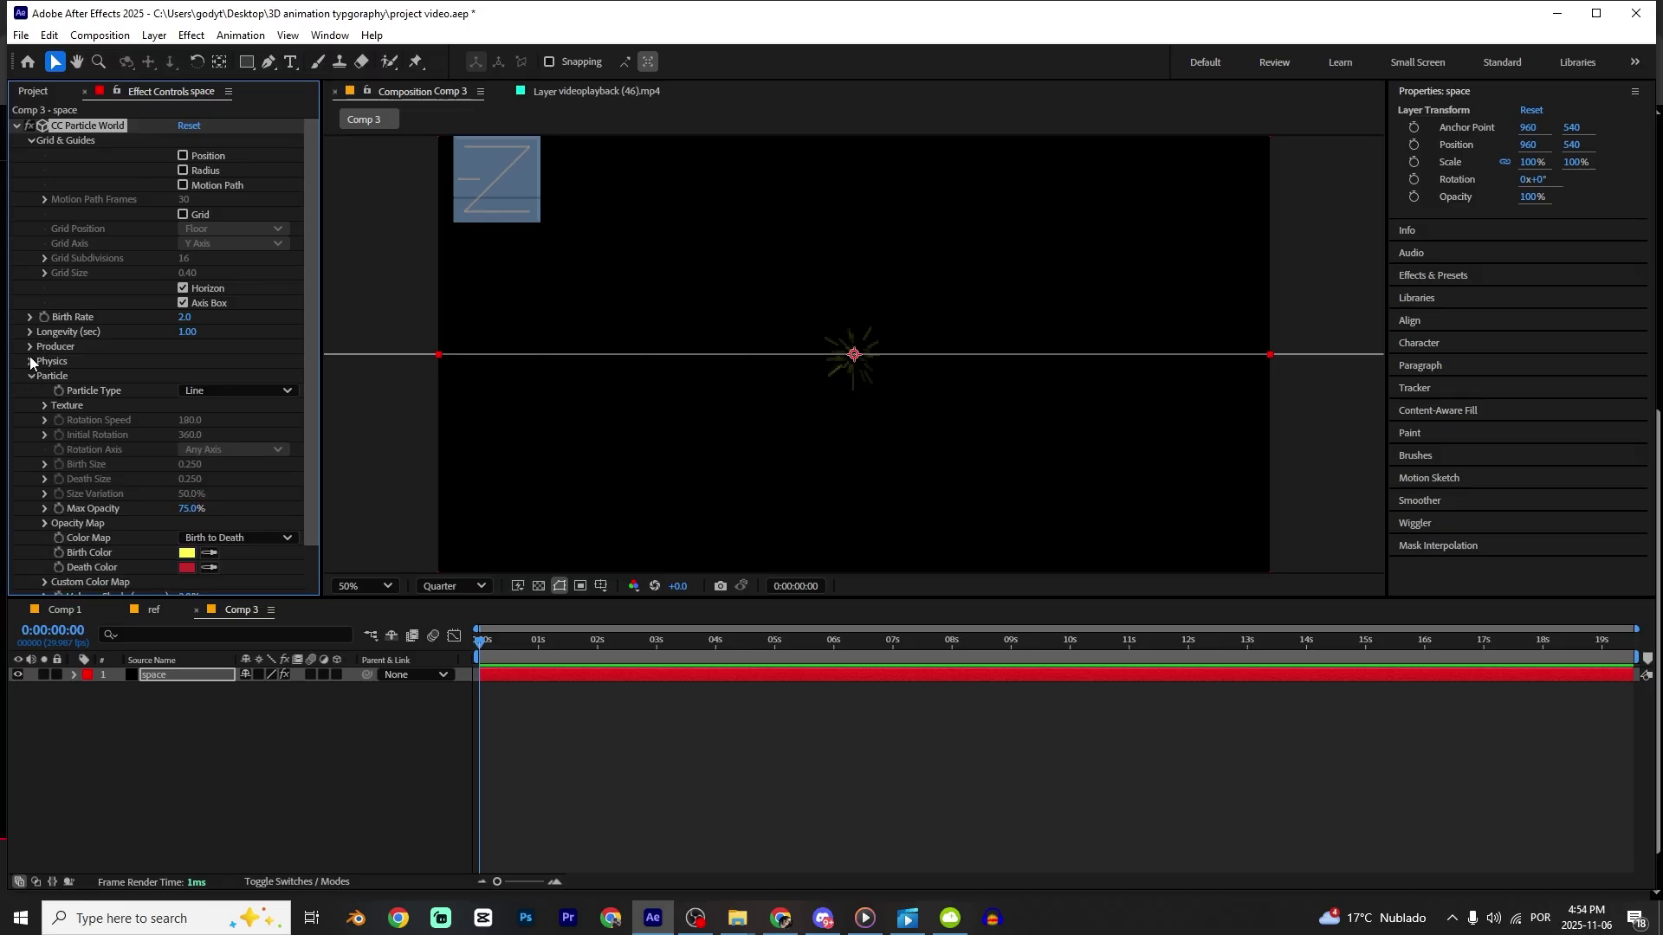
left_click(31, 347)
scroll(208, 451, "down", 5)
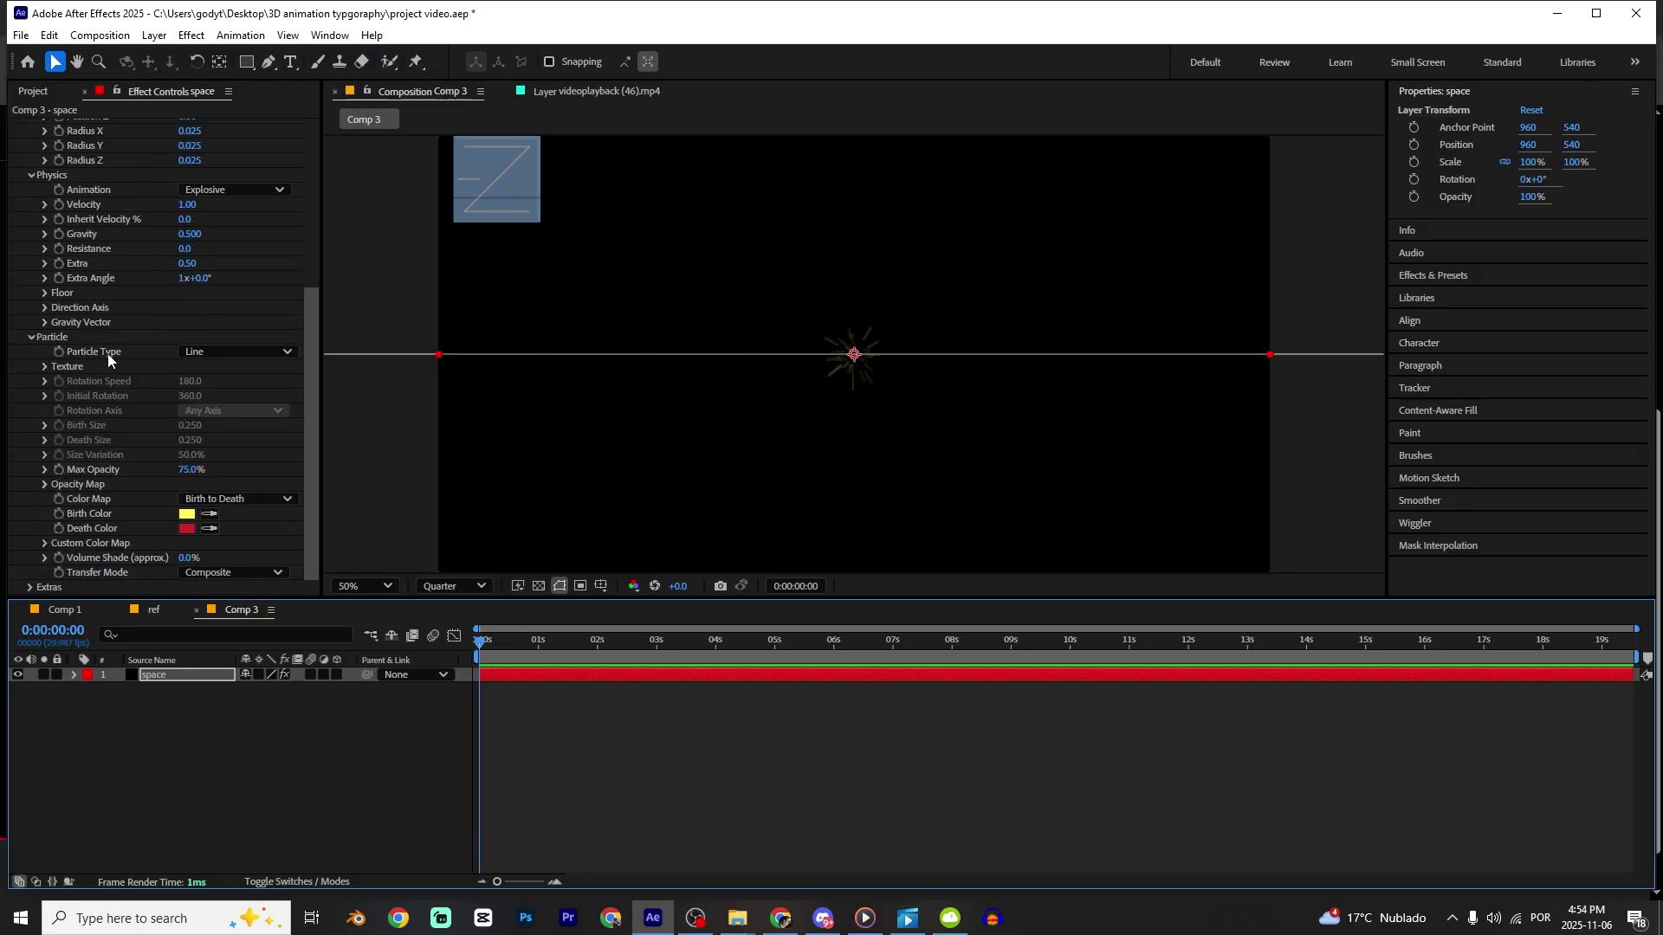
left_click(208, 350)
left_click(242, 415)
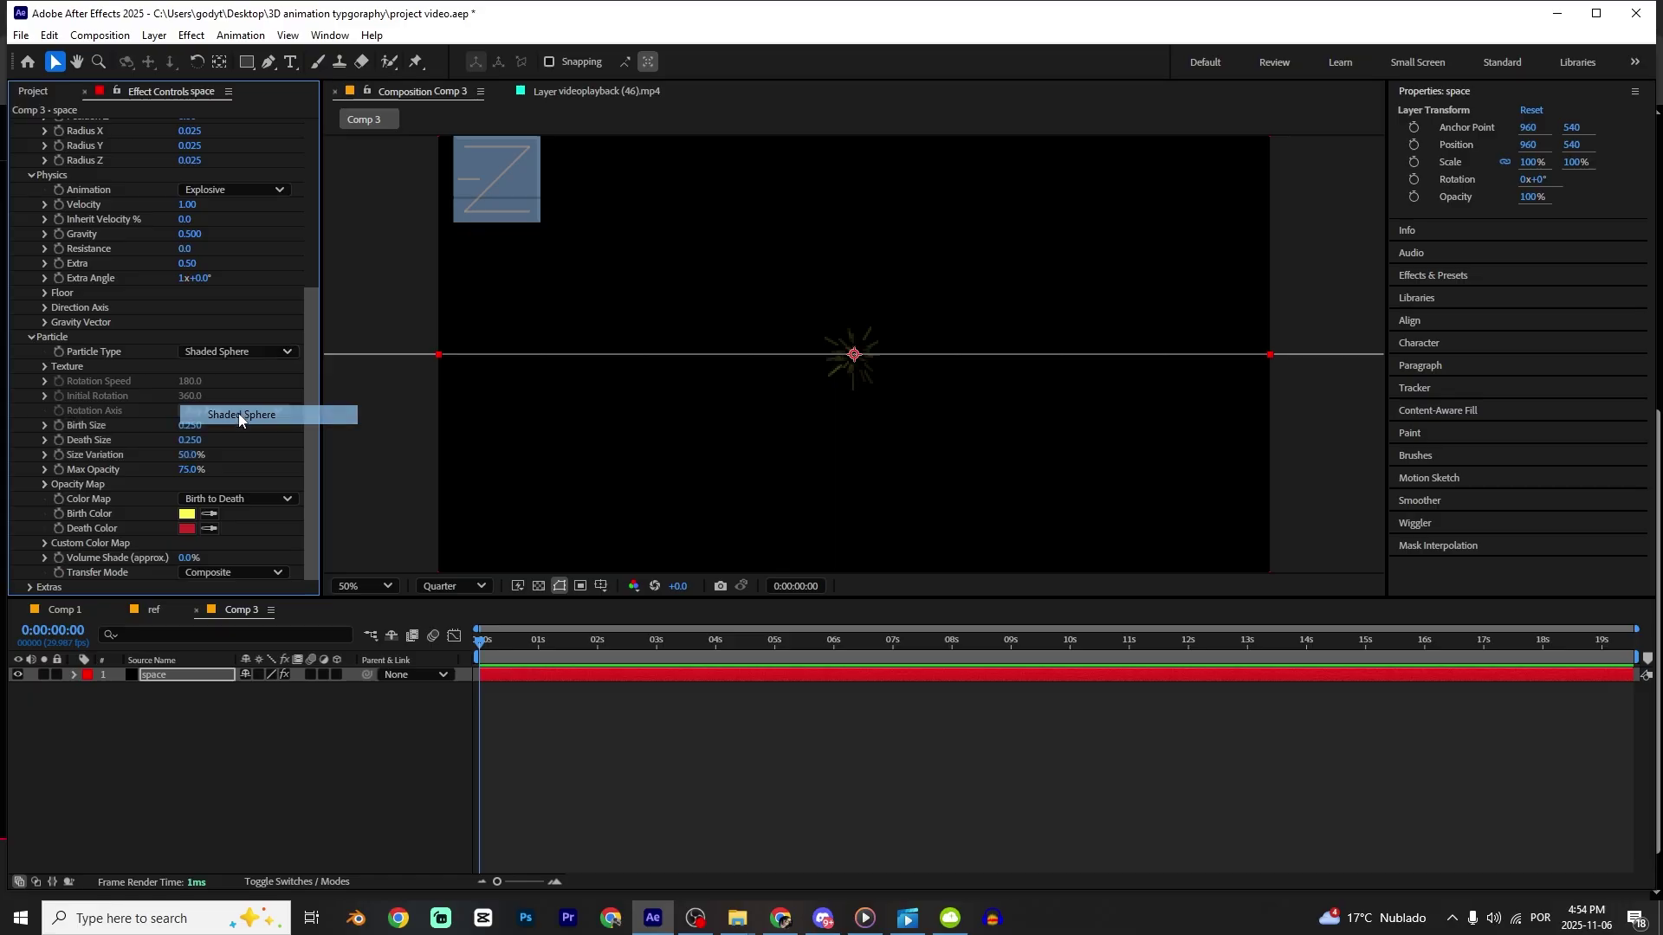
Set both the Birth Color and the Death Color of the particles to white, FFFFFF.
left_click(187, 514)
type("FFFFFF")
key("Return")
left_click(187, 528)
type("FFFFFF")
key("Return")
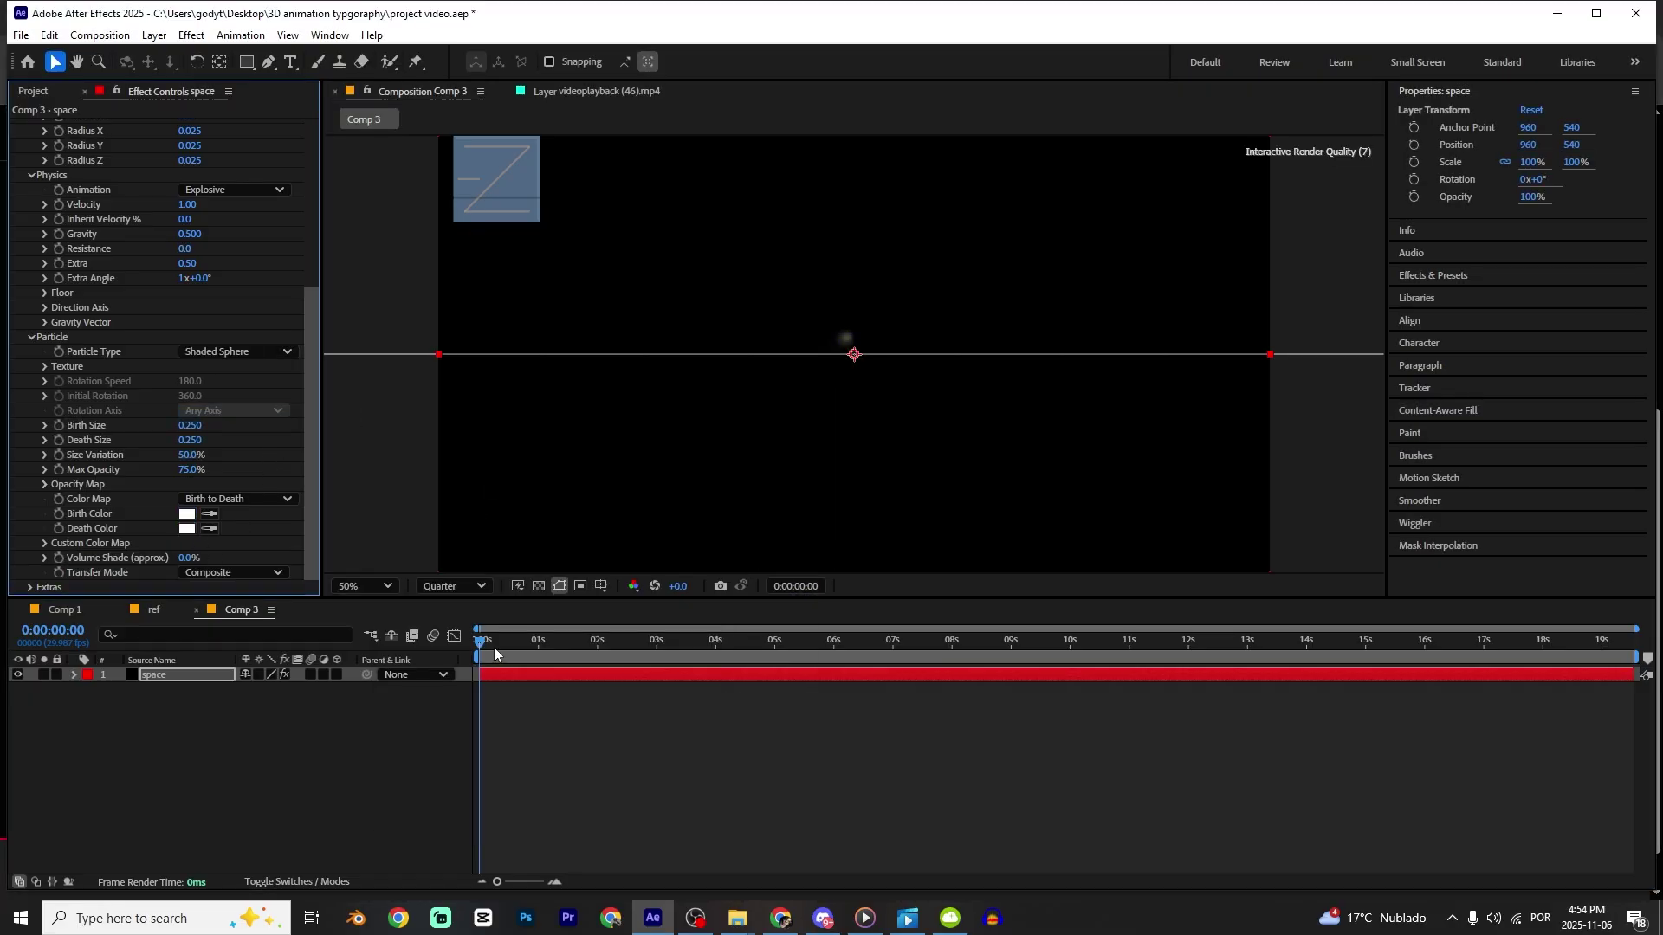
Switch the particle physics Animation to Direction Axis and set Velocity and Gravity to 0.
left_click_drag(493, 647, 578, 647)
scroll(63, 376, "up", 3)
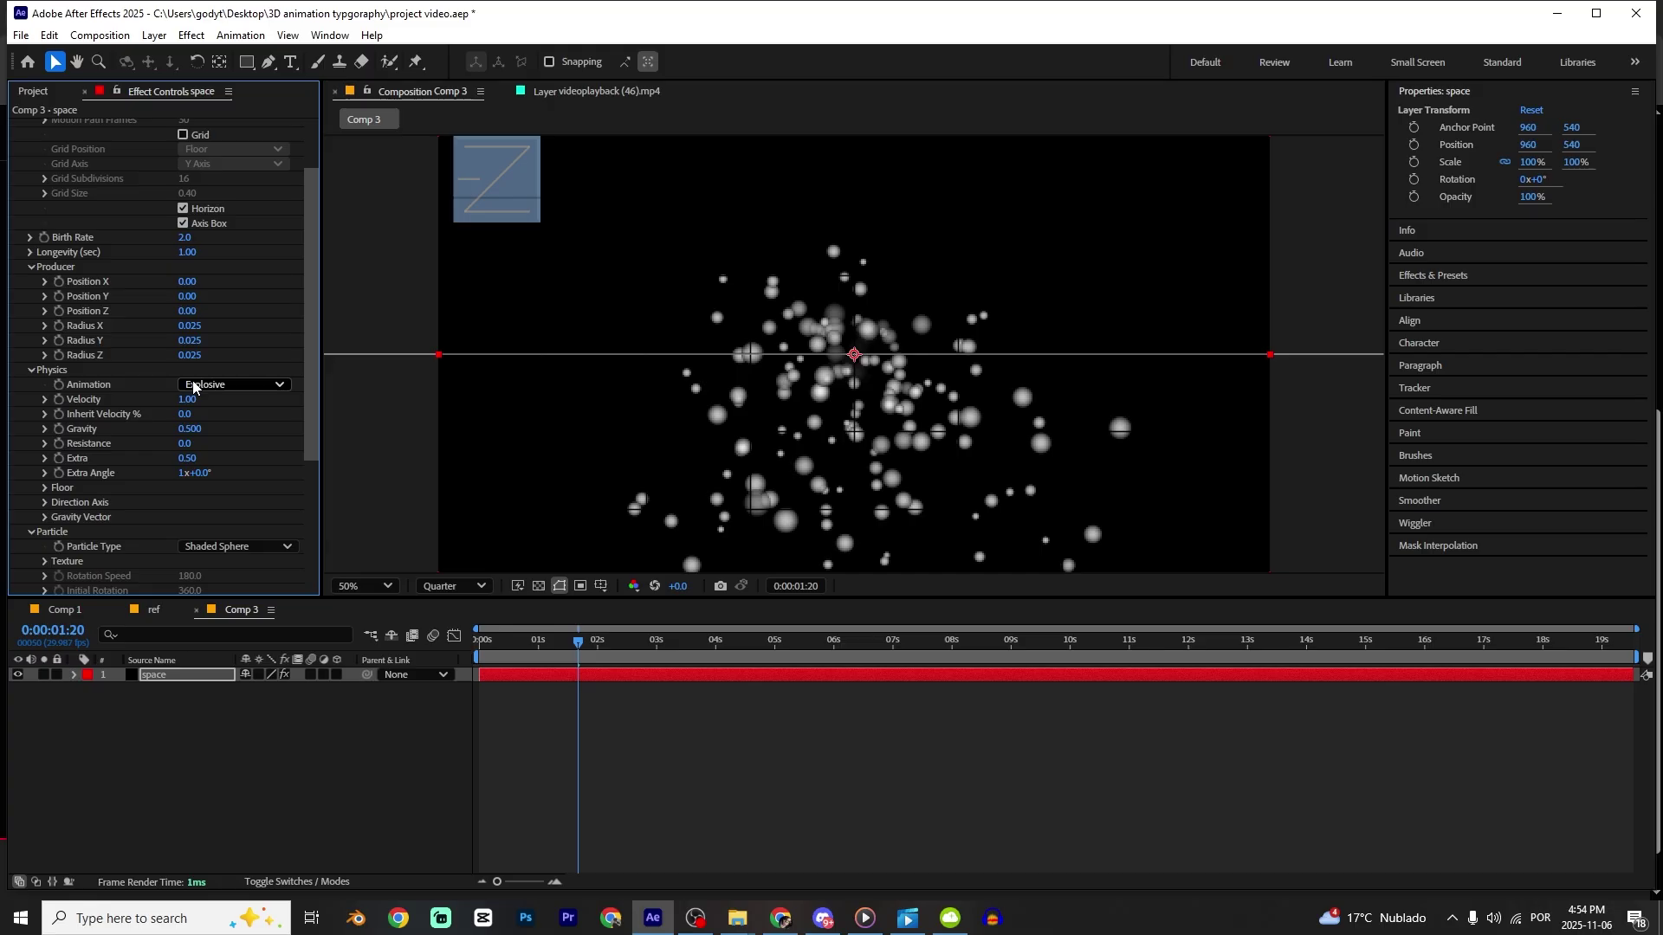
left_click(229, 385)
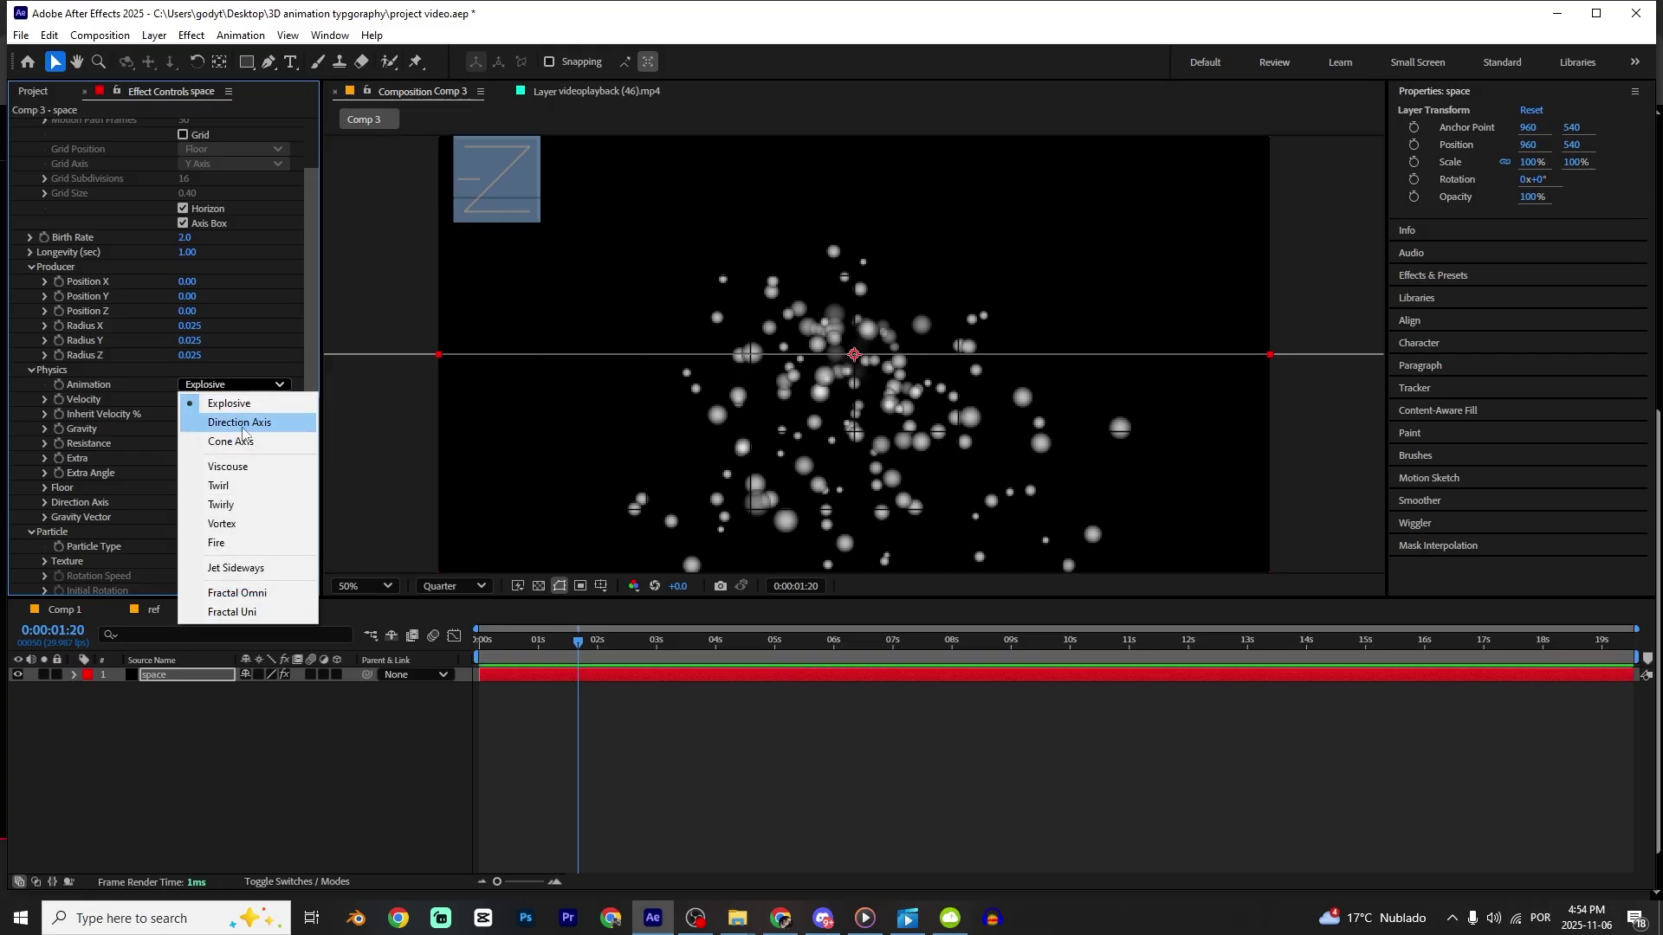
left_click(239, 423)
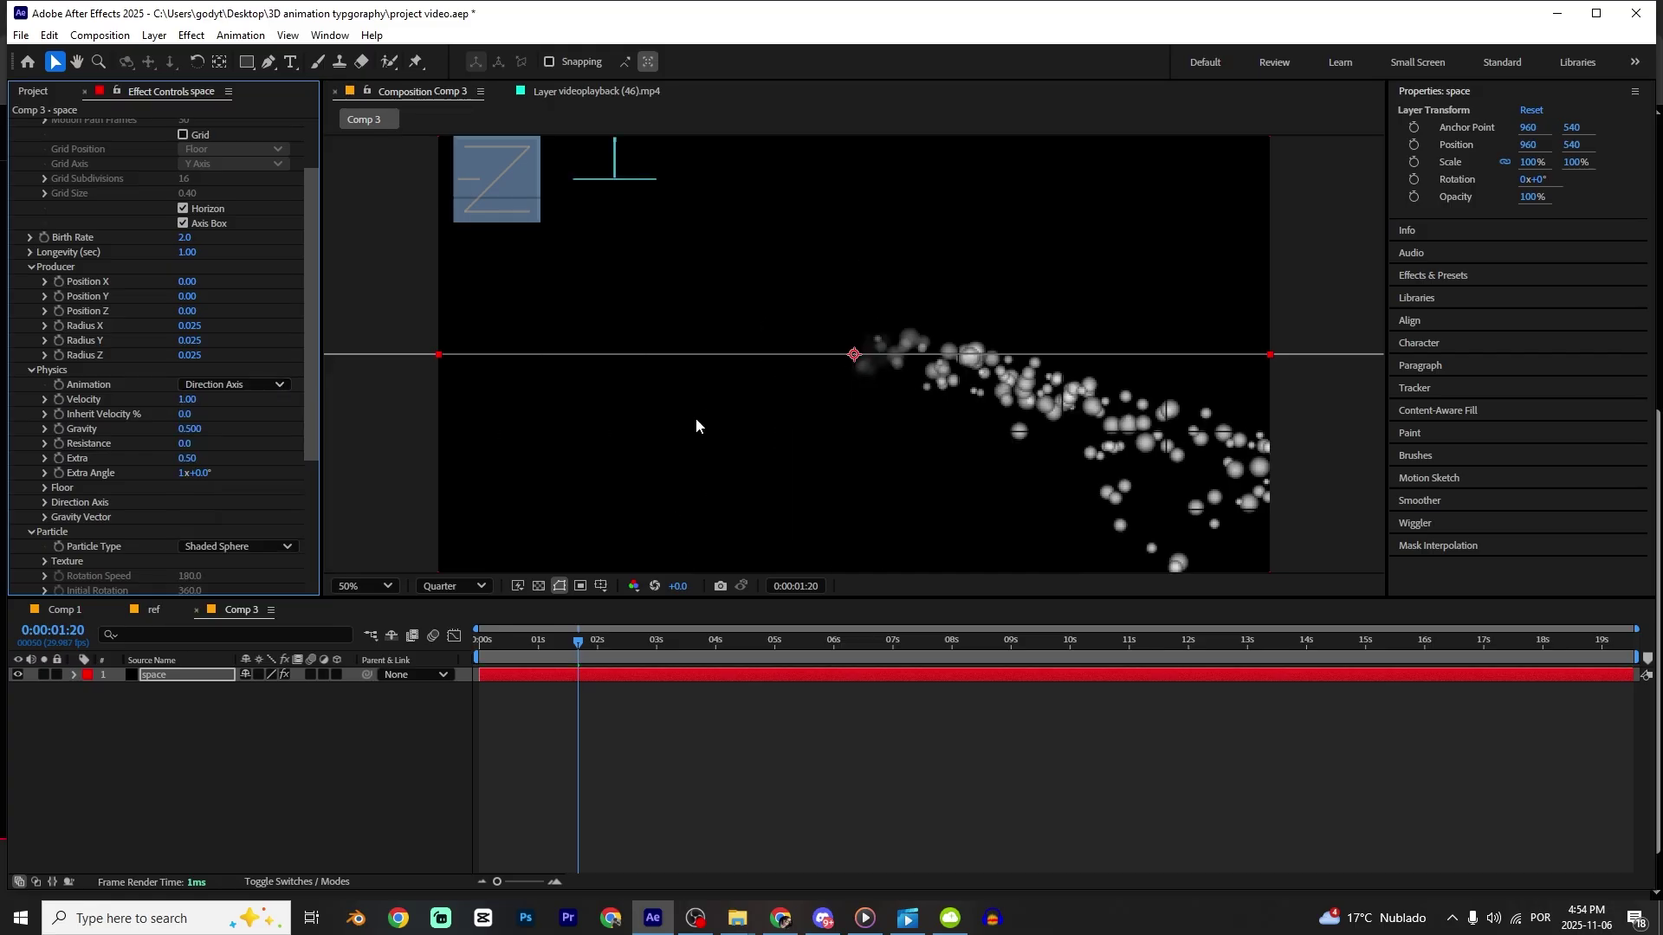
left_click(192, 429)
type("0")
key("Return")
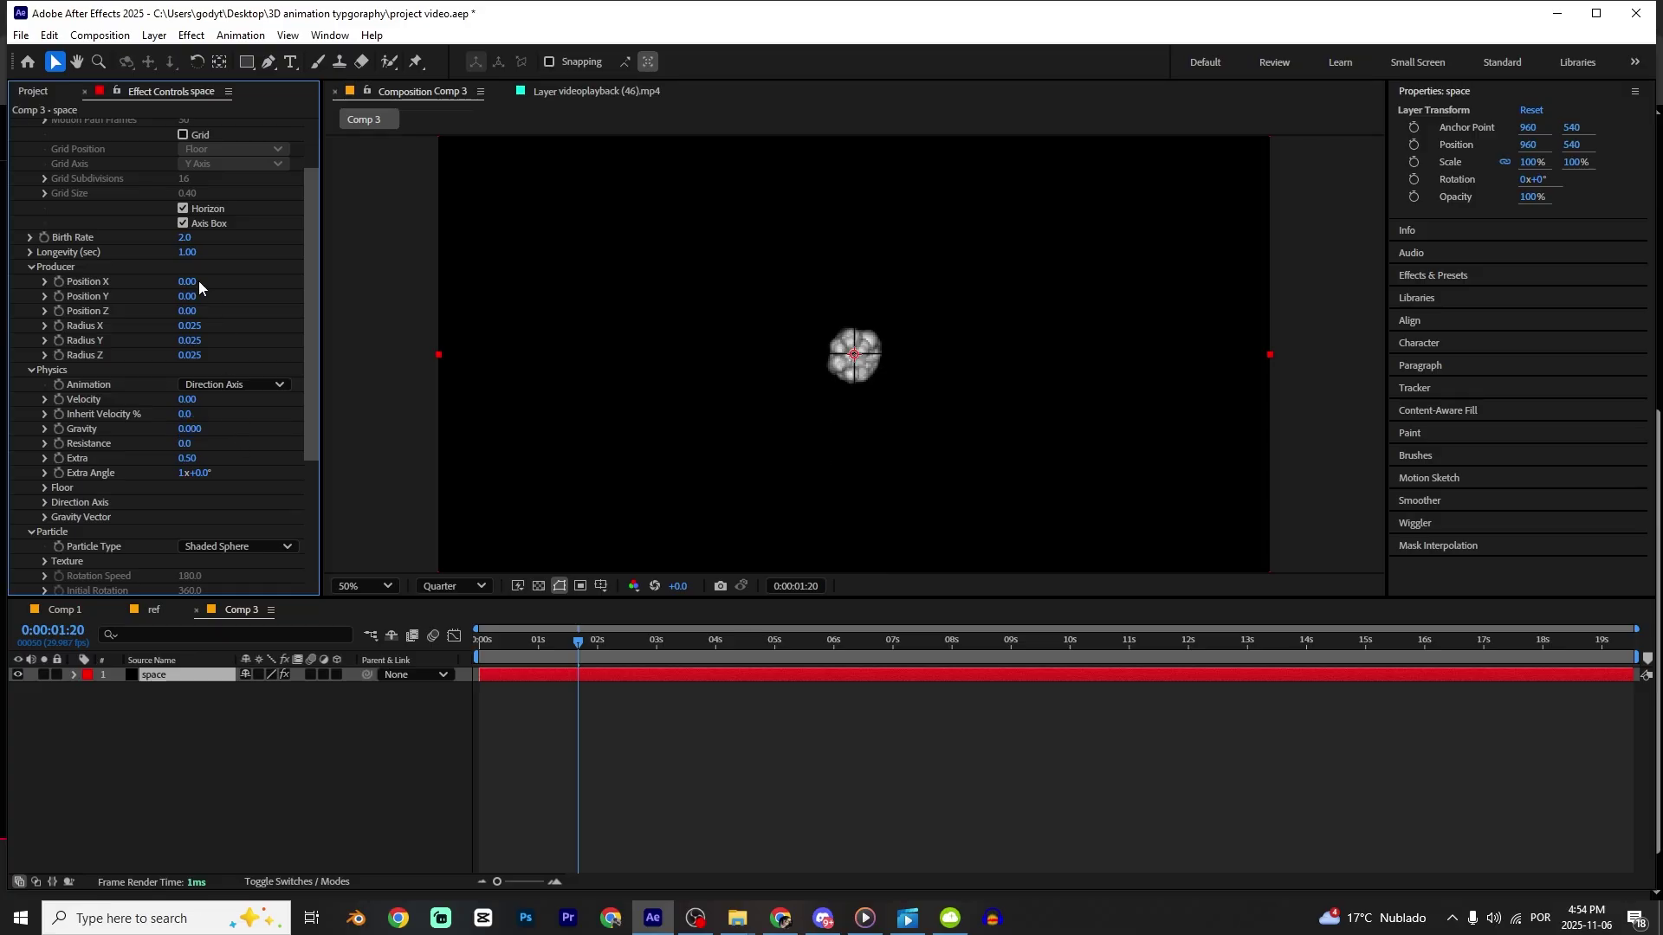
Spread the particle producer to about 1.765 Radius X, 1.845 Radius Y and 9.085 Radius Z, and set Size Variation to 100%.
scroll(112, 349, "up", 2)
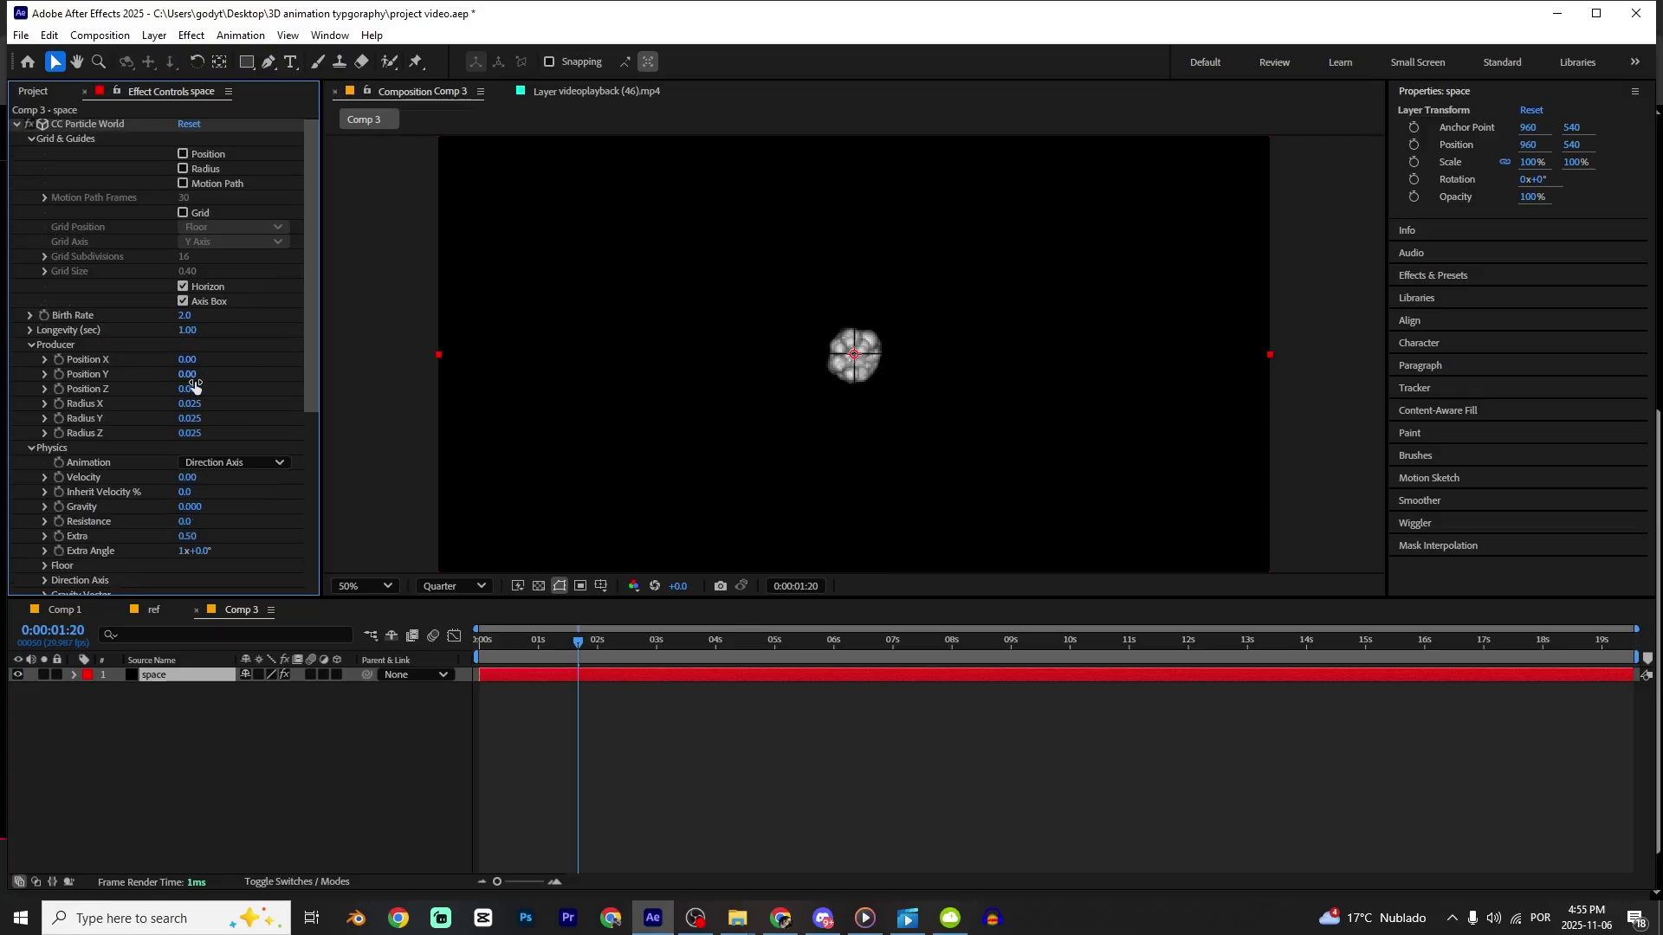
left_click_drag(194, 404, 313, 426)
left_click_drag(189, 419, 278, 433)
left_click_drag(190, 404, 216, 472)
left_click(671, 642)
scroll(180, 461, "down", 5)
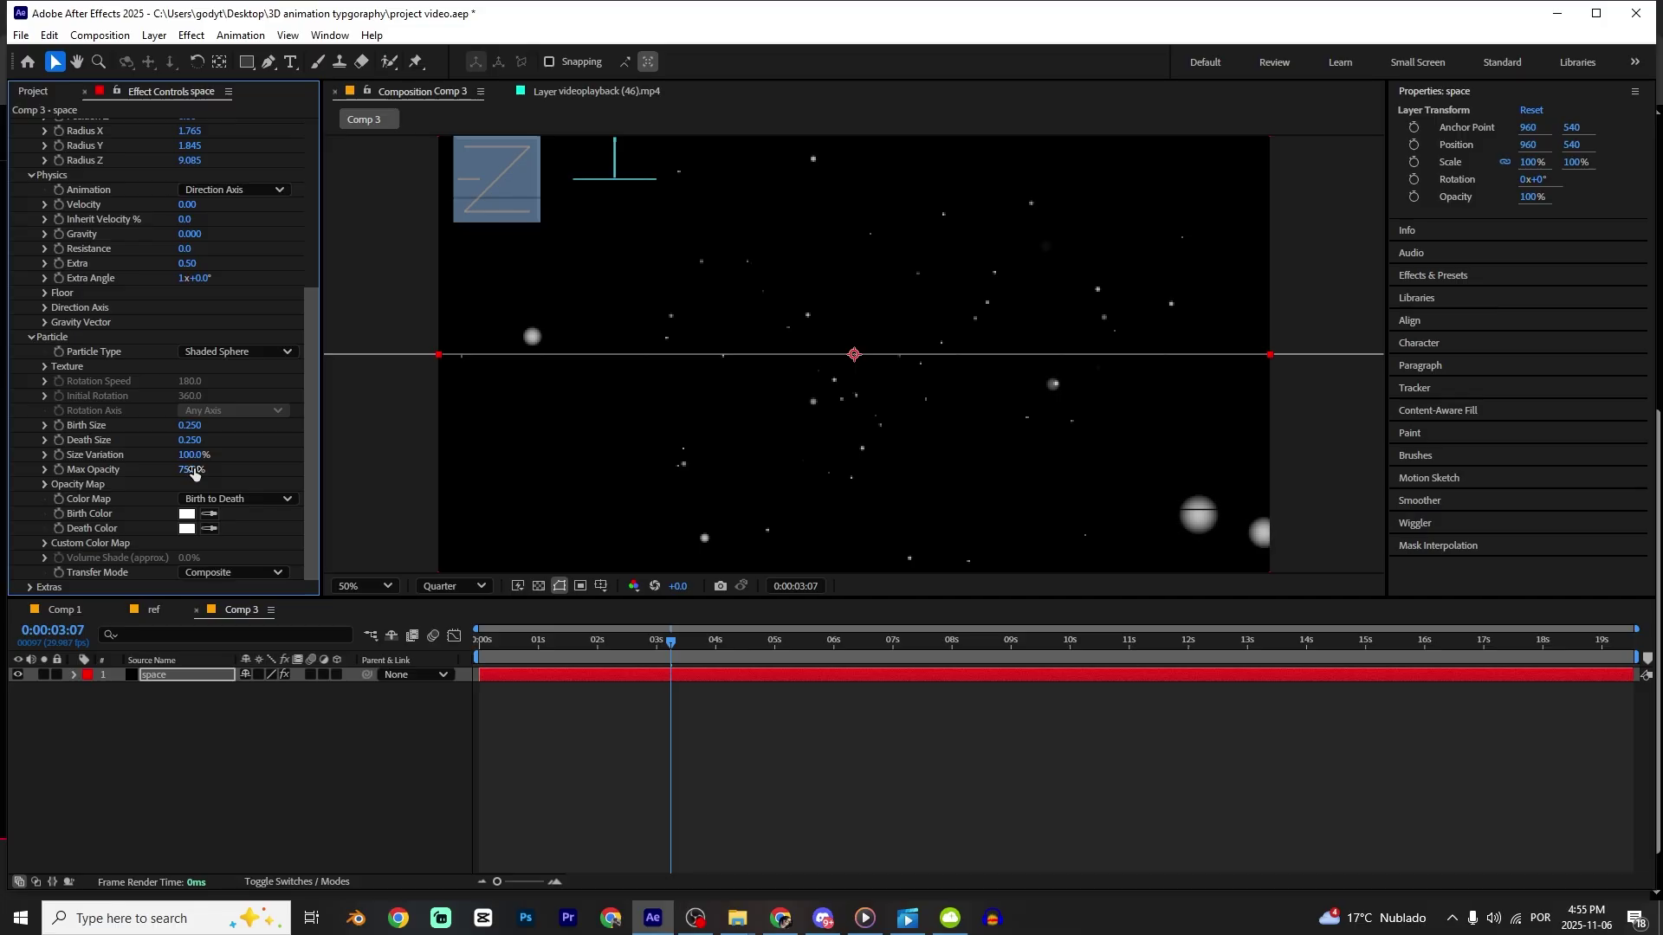
Set the particles' Max Opacity to 100% and Gravity to about 0.030, previewing the composition at Full resolution.
left_click_drag(603, 640, 500, 641)
left_click(453, 586)
left_click(454, 623)
key("space")
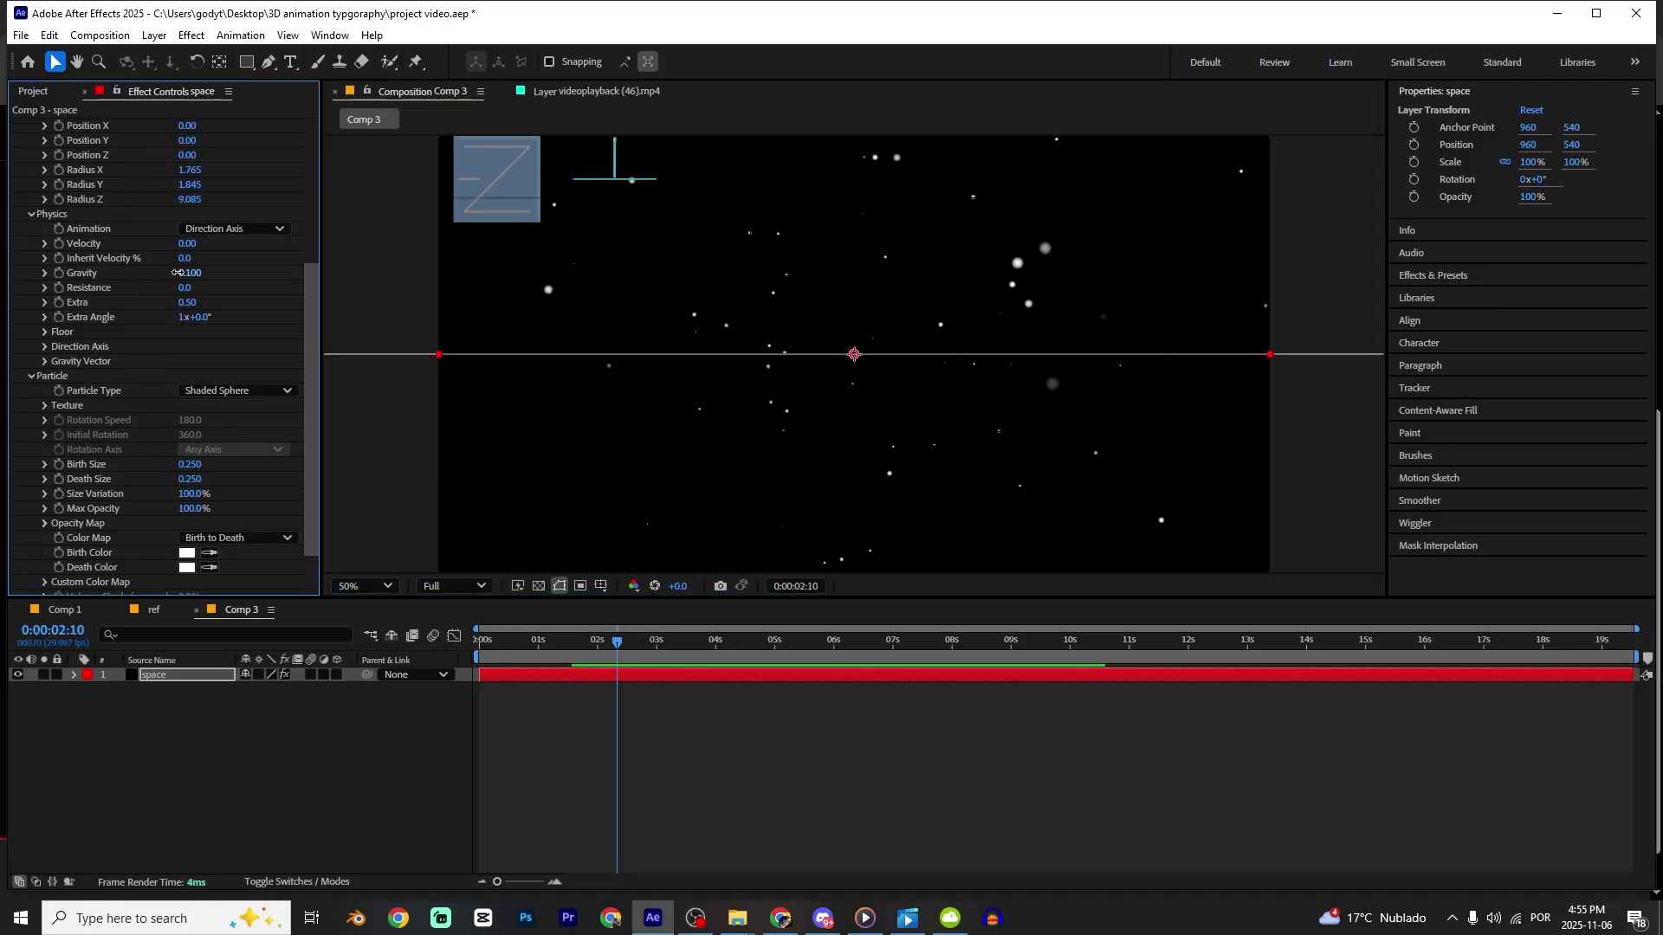
left_click_drag(176, 273, 172, 272)
key("space")
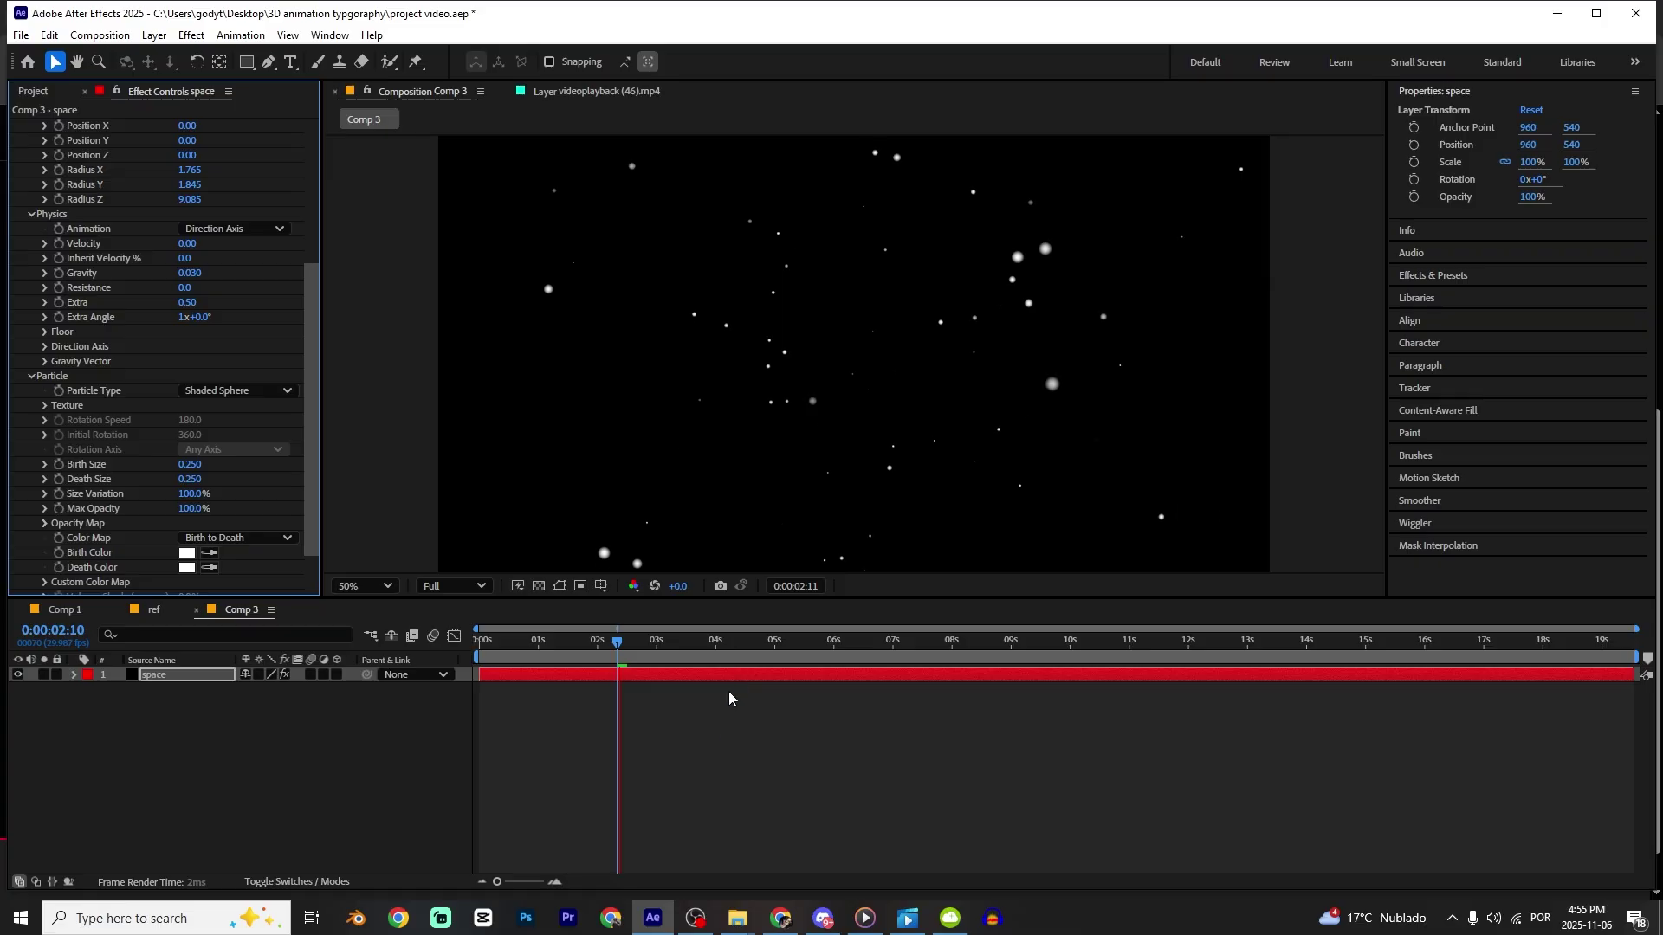
Shrink the particles to a Birth Size of about 0.070 and a Death Size of about 0.170, and preview the result.
scroll(248, 471, "down", 1)
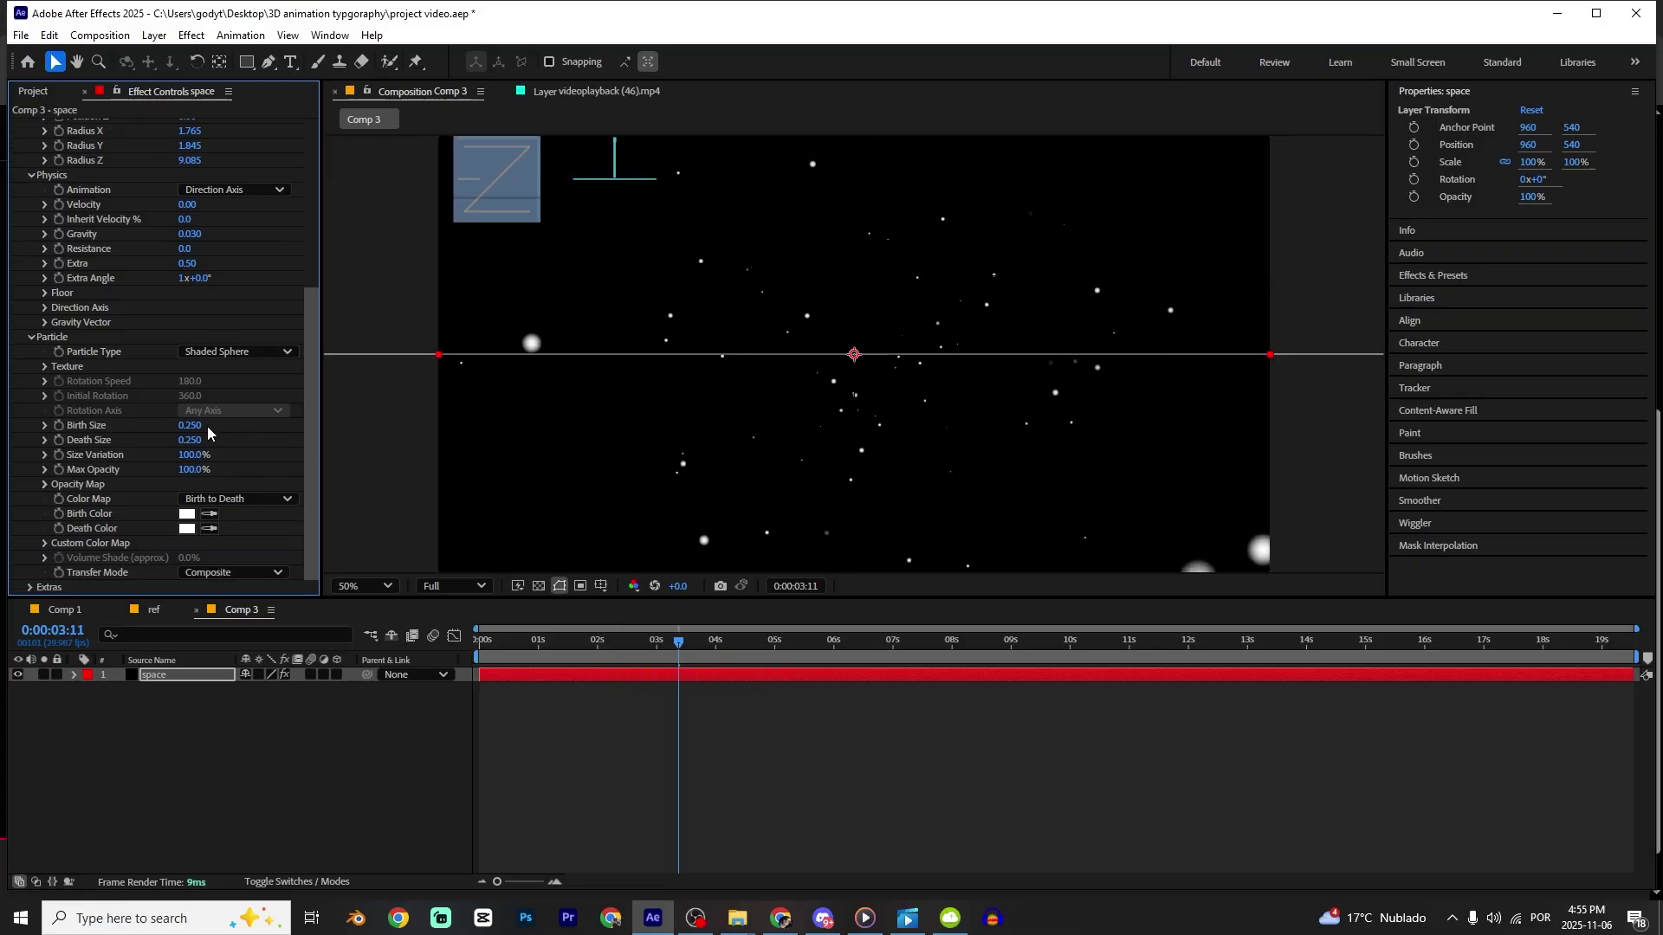
mouse_move(184, 427)
left_mouse_down()
mouse_move(168, 427)
mouse_move(185, 435)
left_mouse_up()
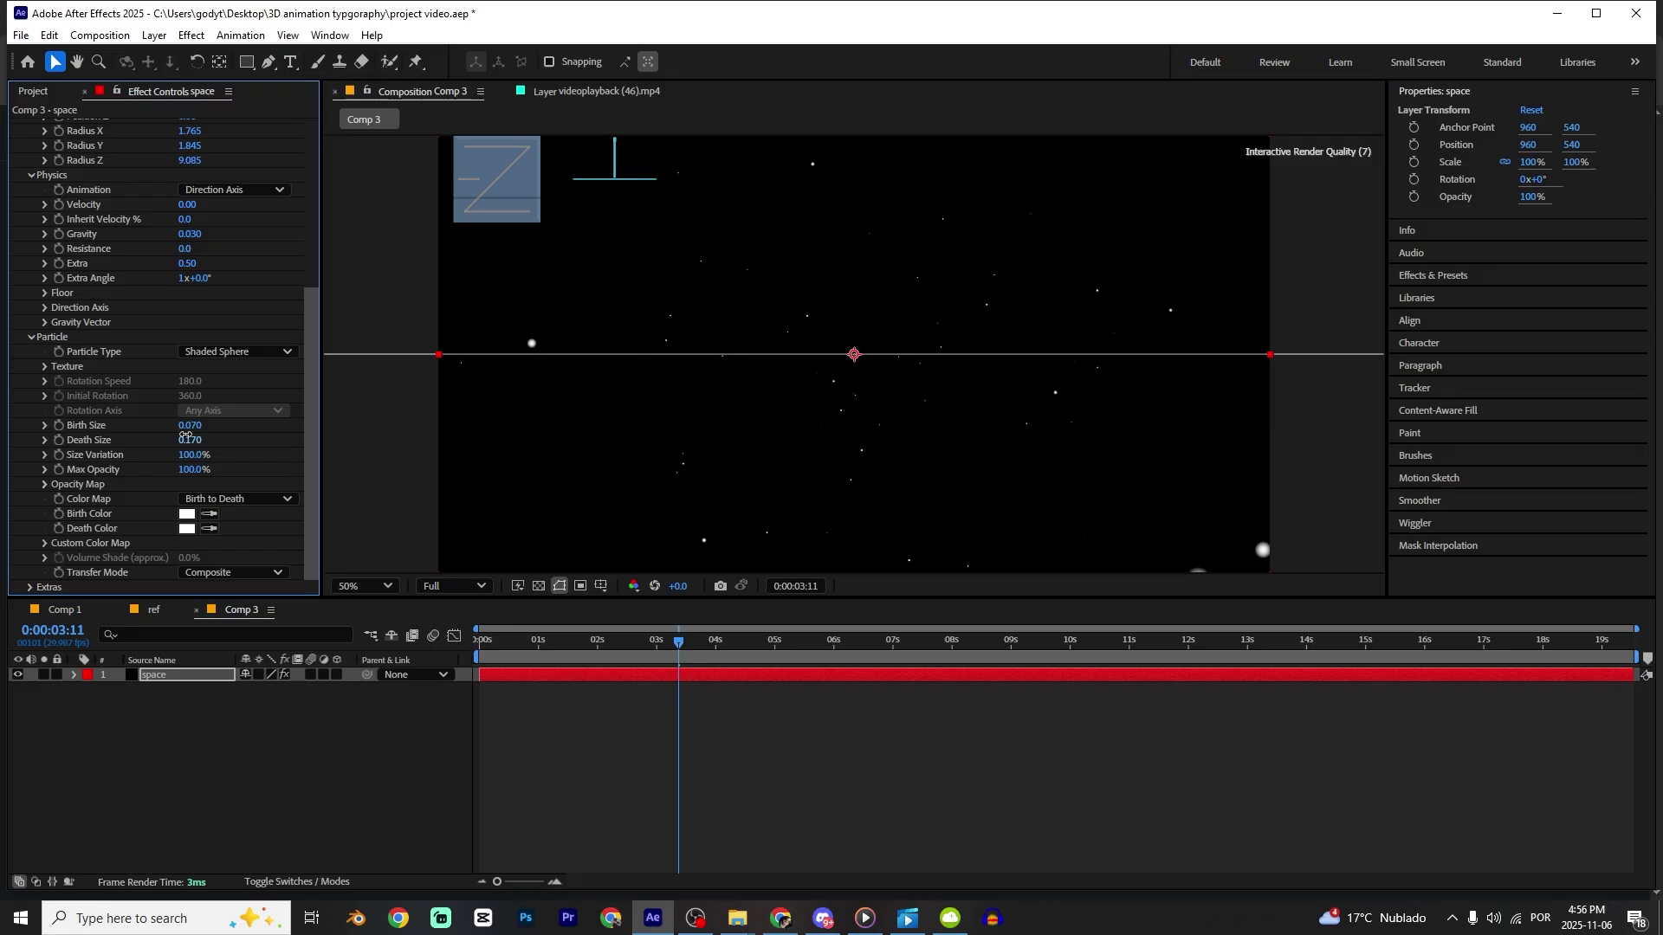
left_click_drag(679, 642, 742, 668)
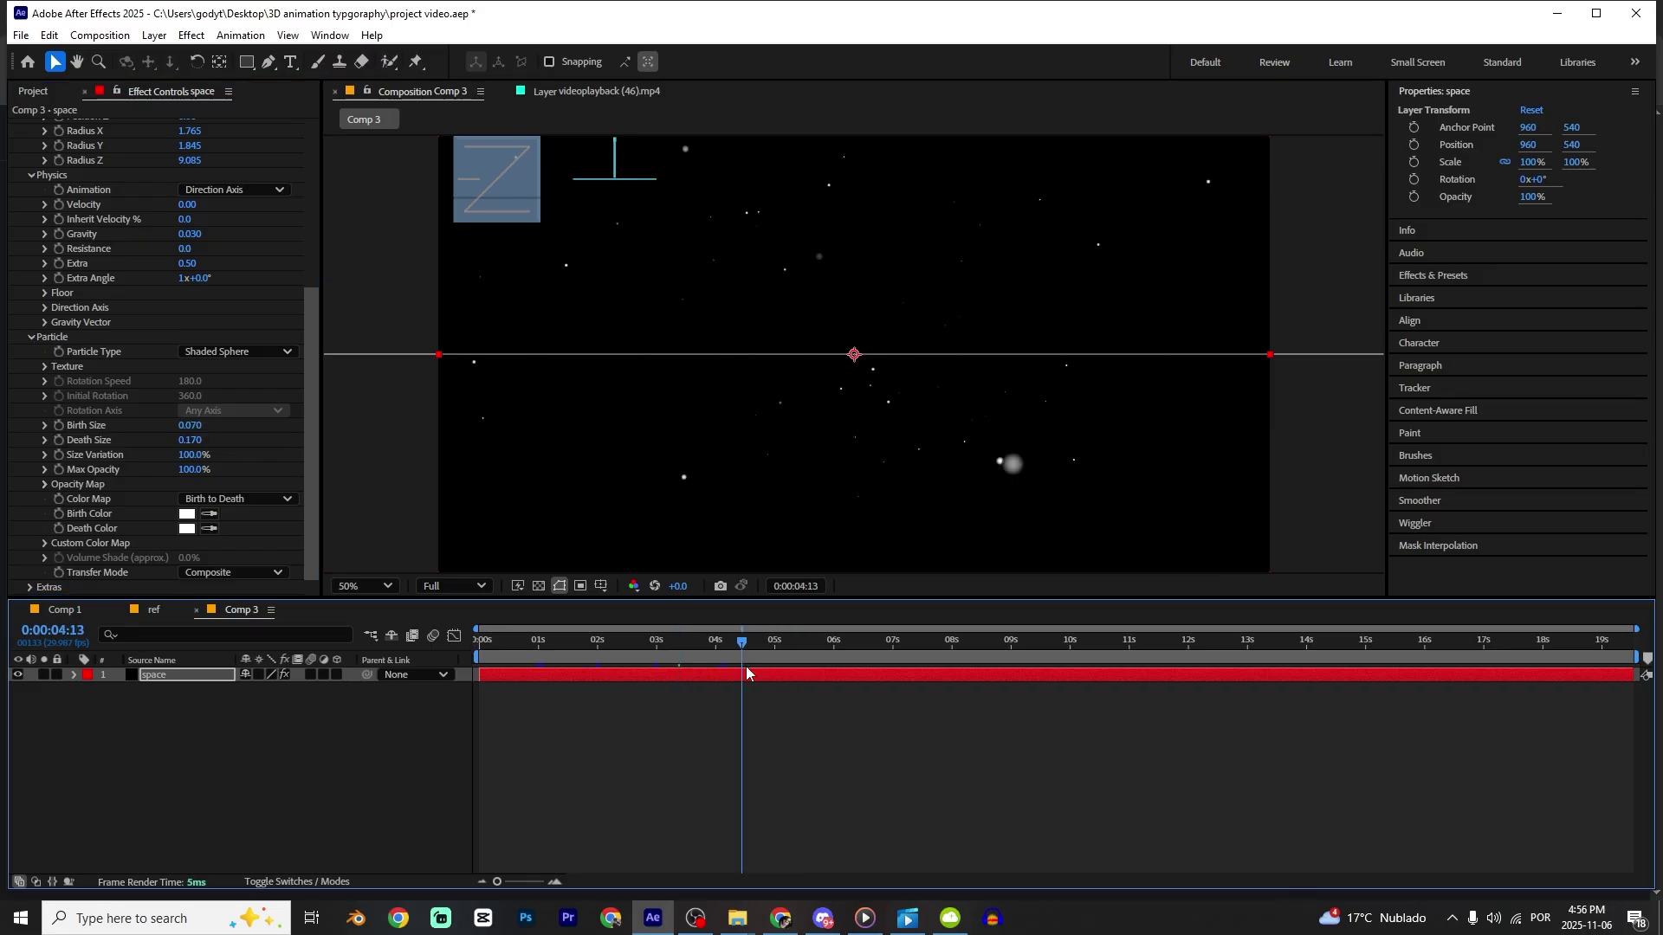
key("space")
key("space")
Tune the particles to Radius Z 4.285, Gravity 0.010, Longevity 1.87 and Birth Rate 1.4, and preview from the start.
scroll(216, 304, "up", 1)
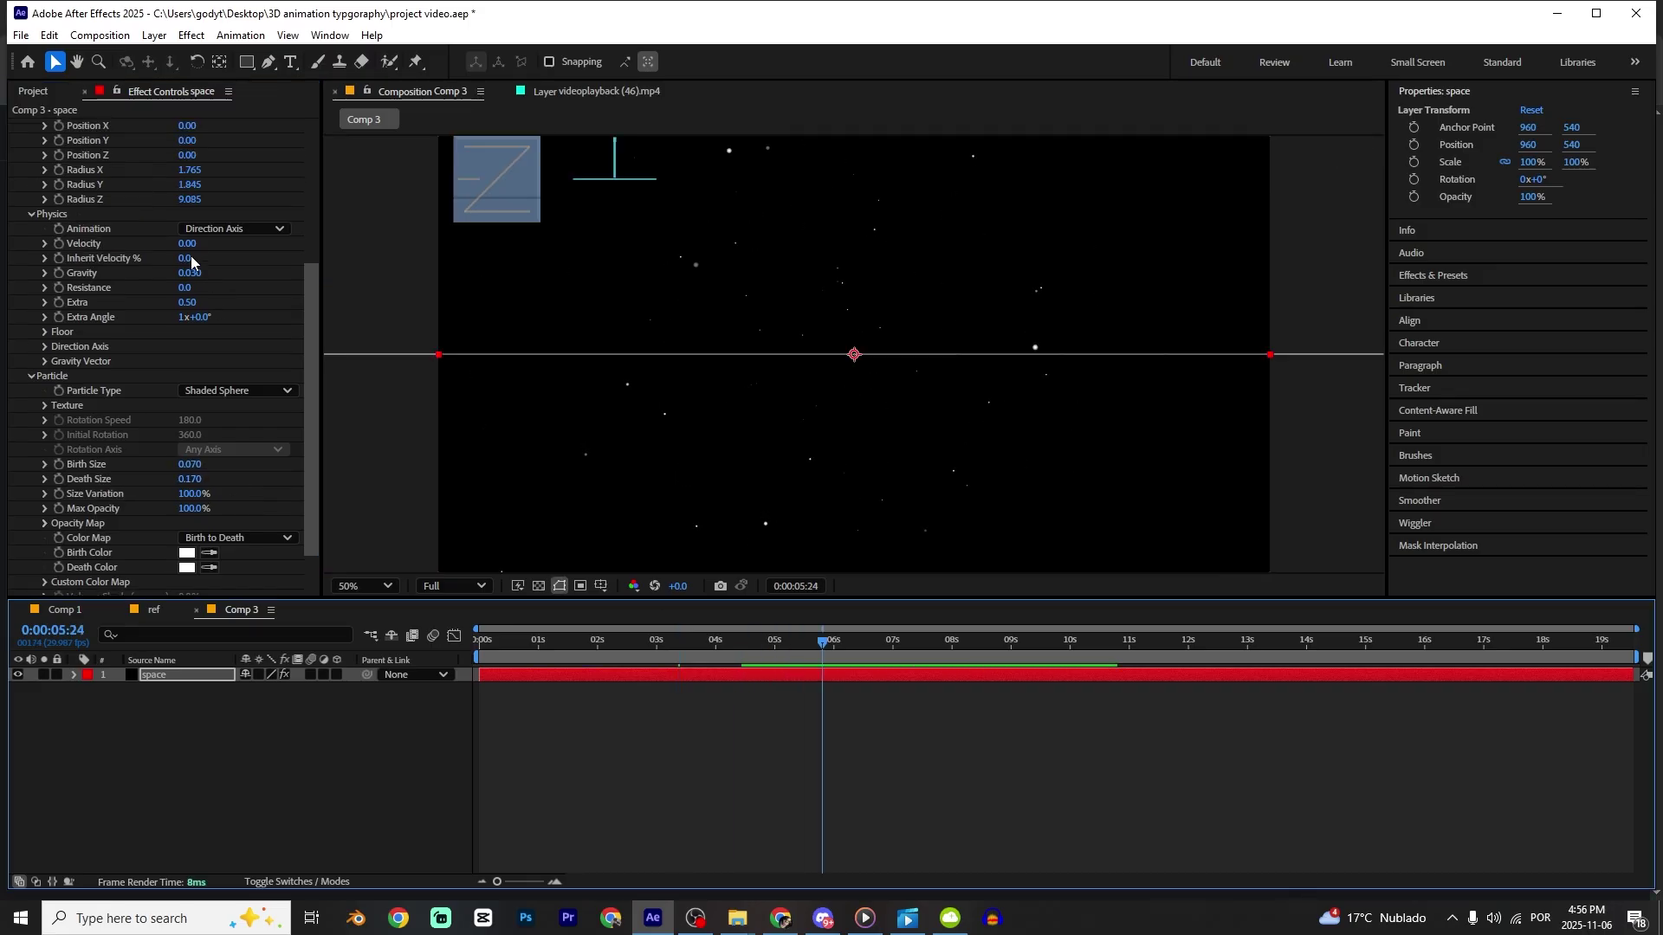
left_click_drag(198, 247, 200, 248)
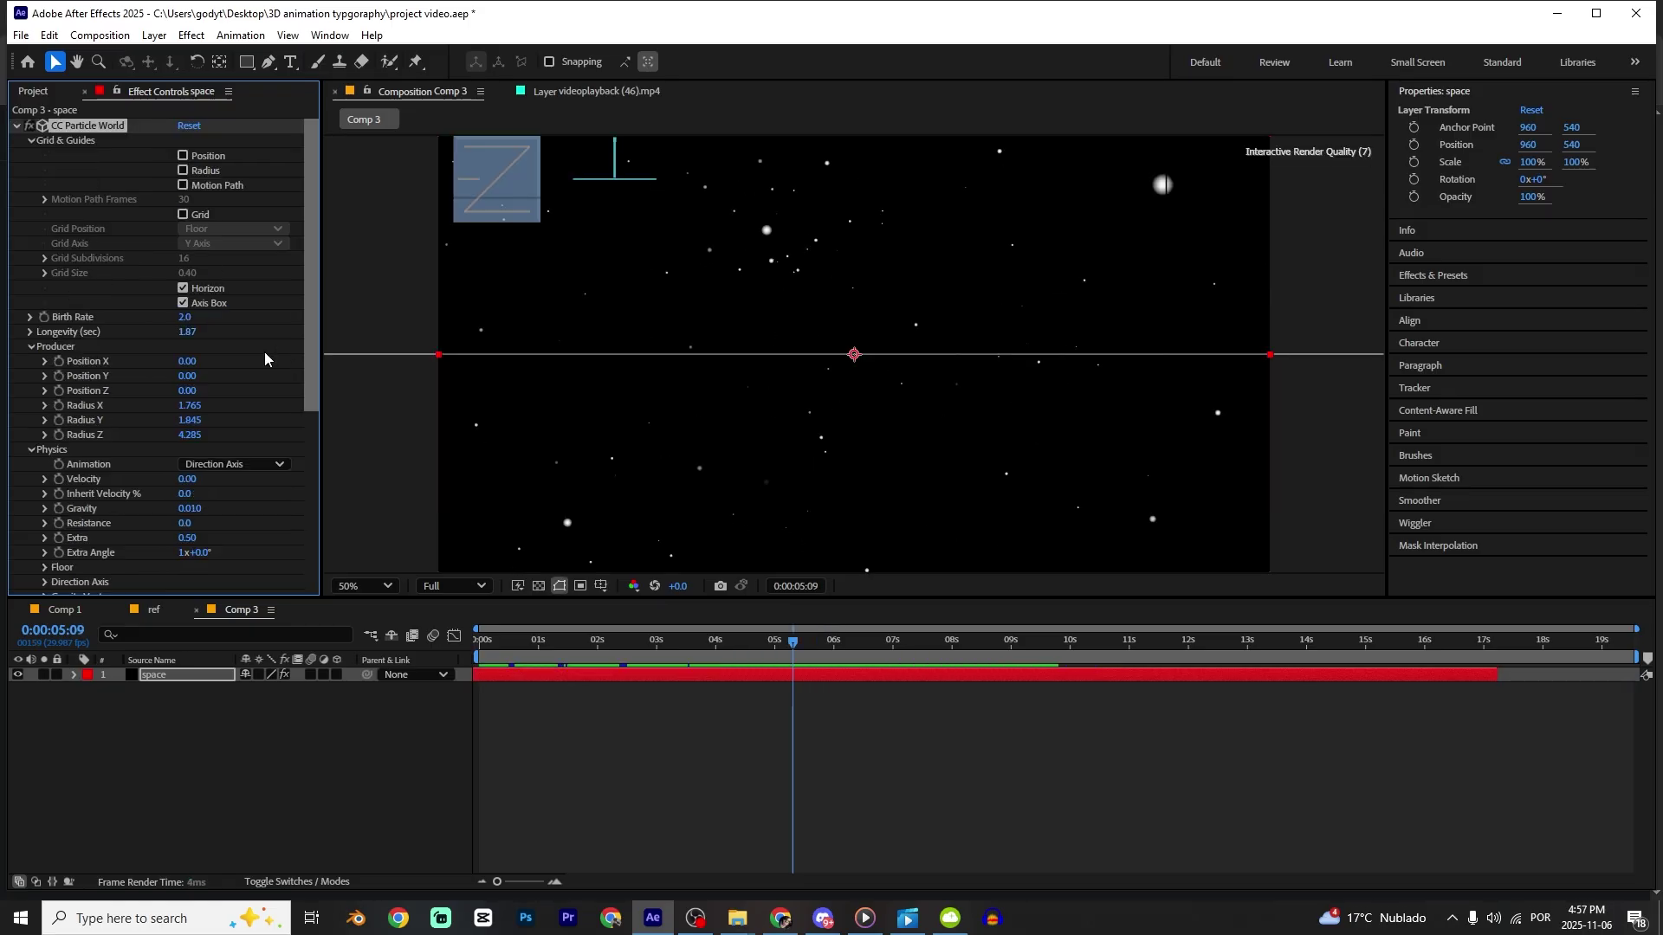
left_click_drag(183, 317, 173, 317)
key("Home")
key("space")
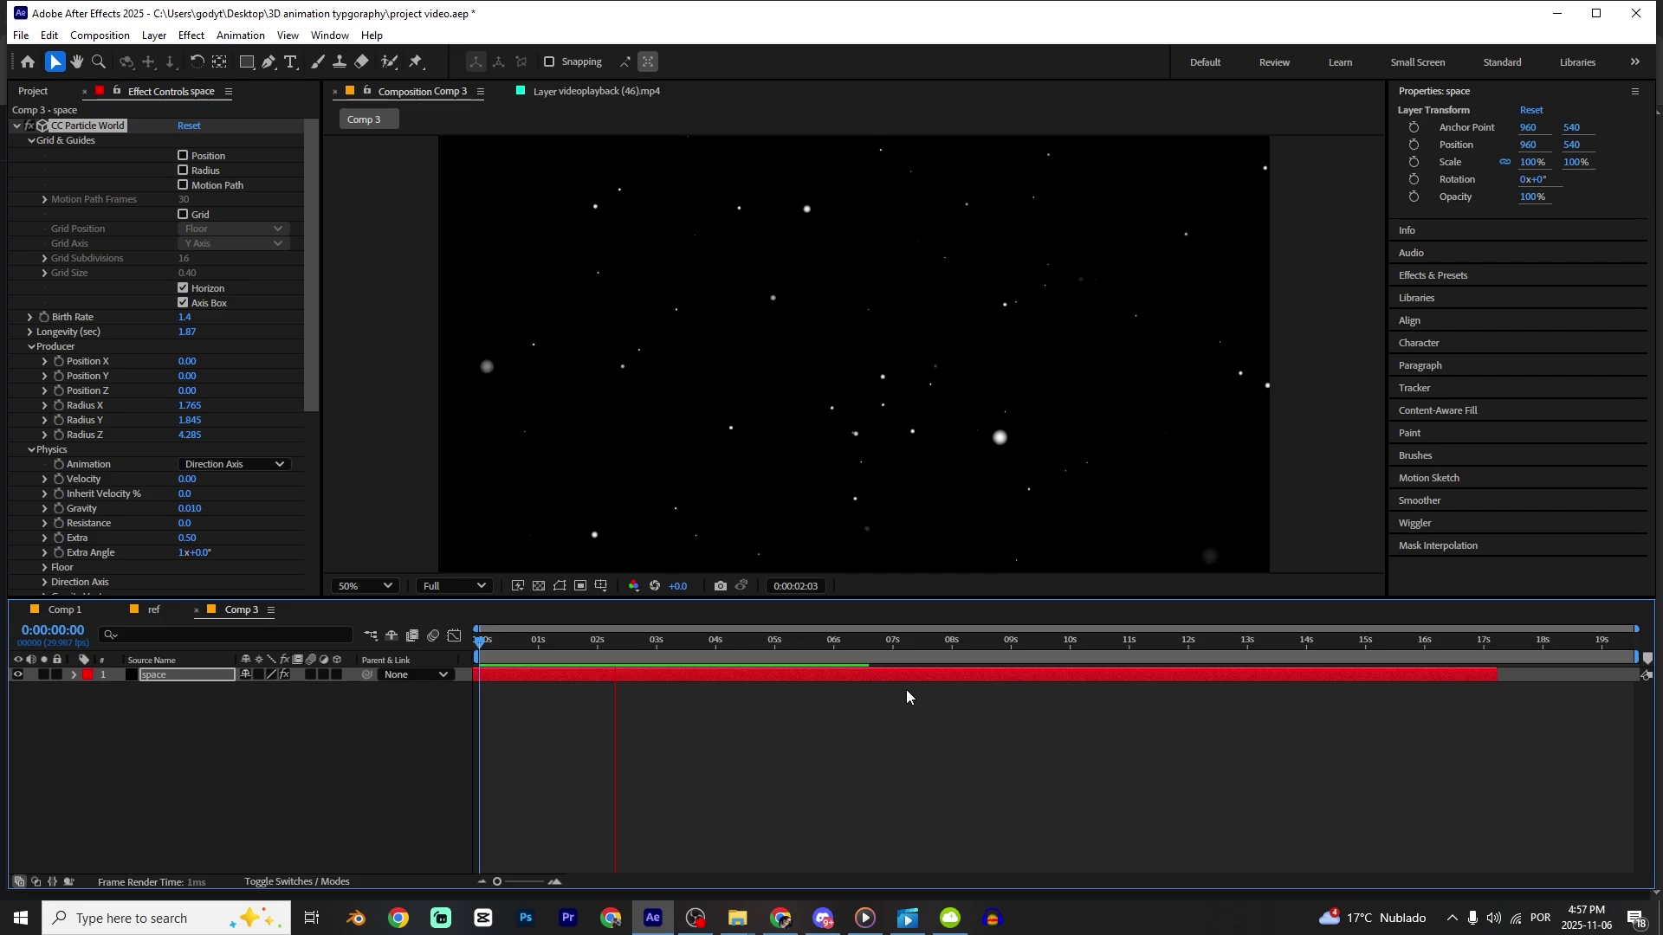
left_click(875, 702)
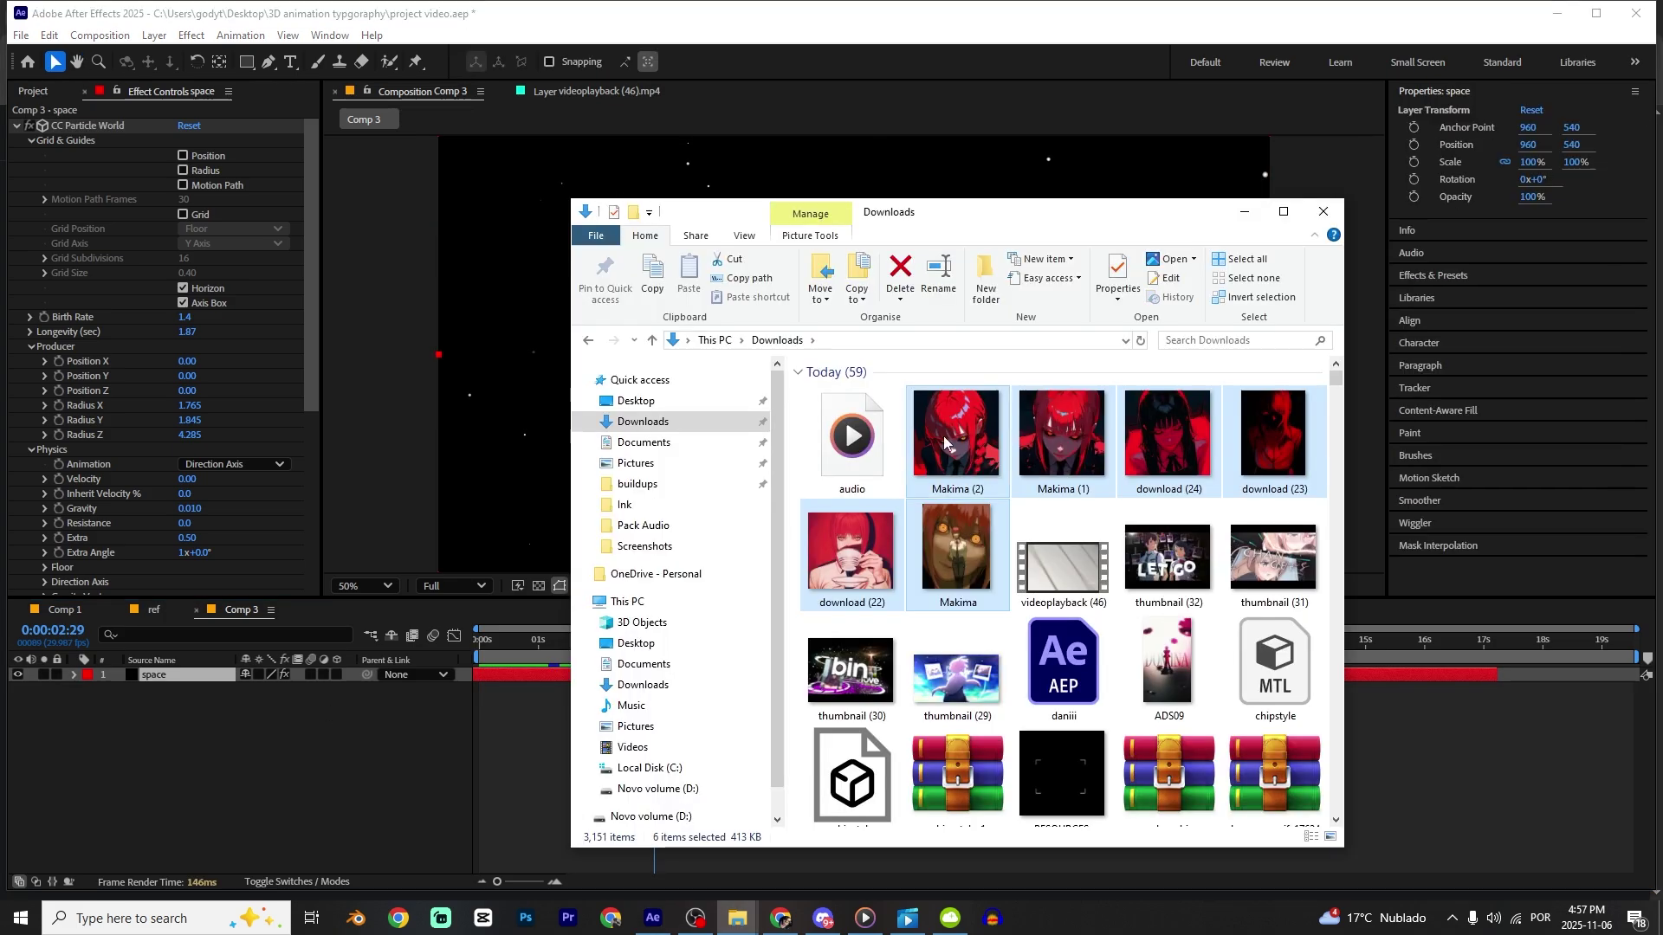
Add the six selected images and the polaroid frame 7.png to Comp 3, showing only Makima.jpg of the images, scaled to 71%.
left_click_drag(944, 444, 169, 725)
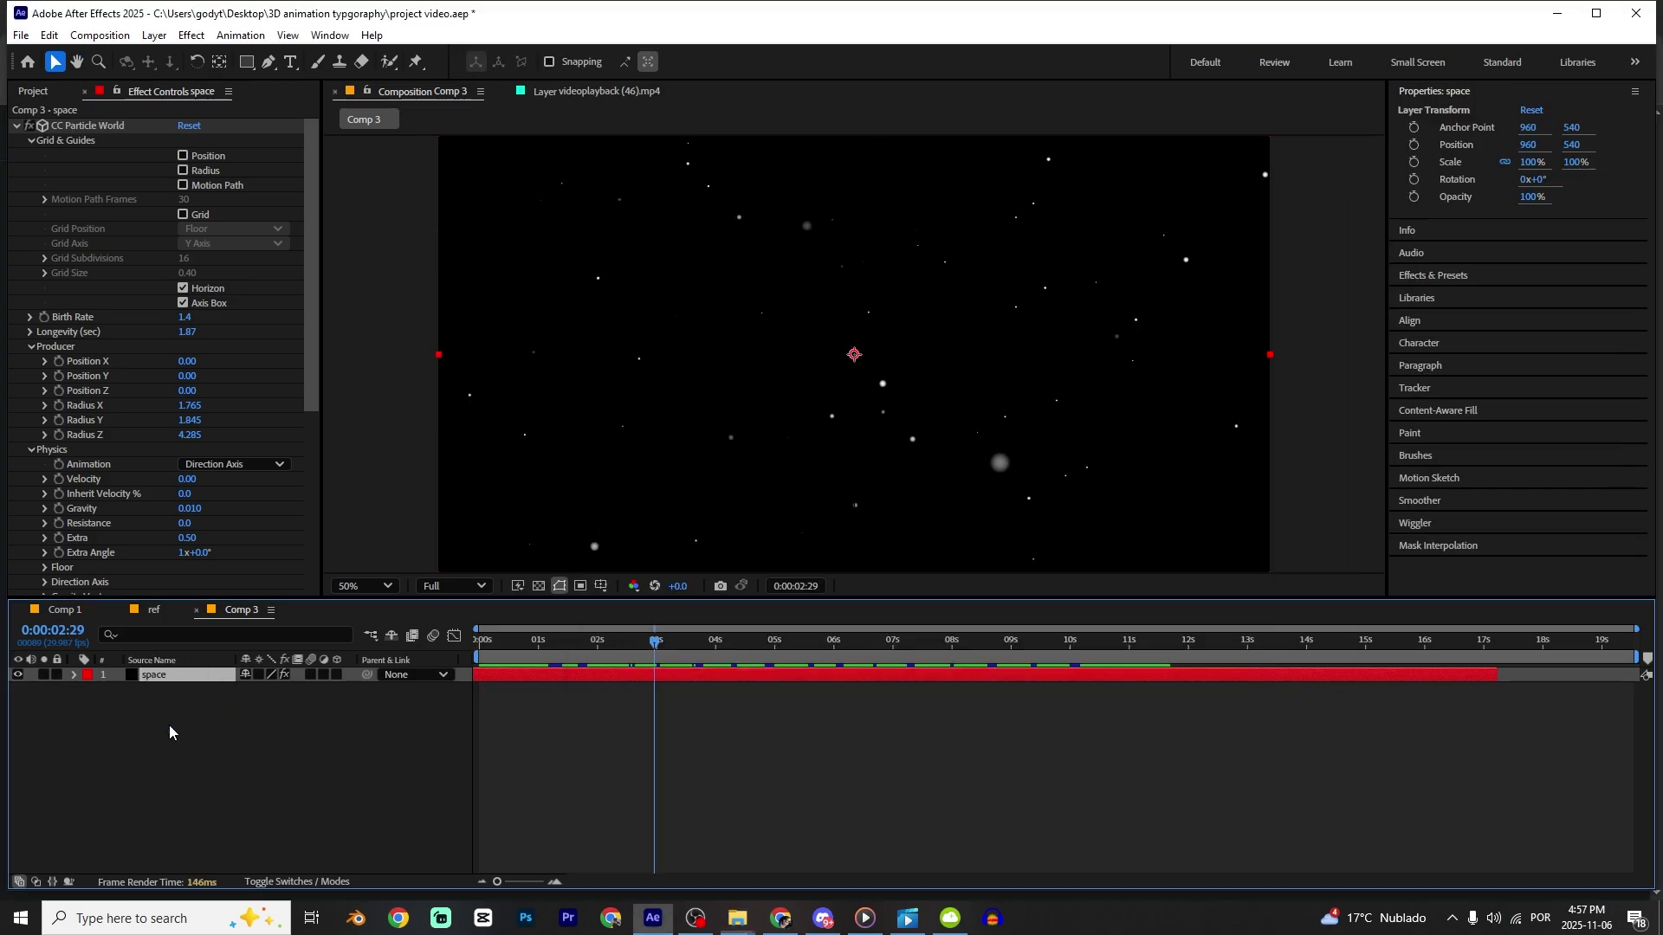
left_click(60, 799)
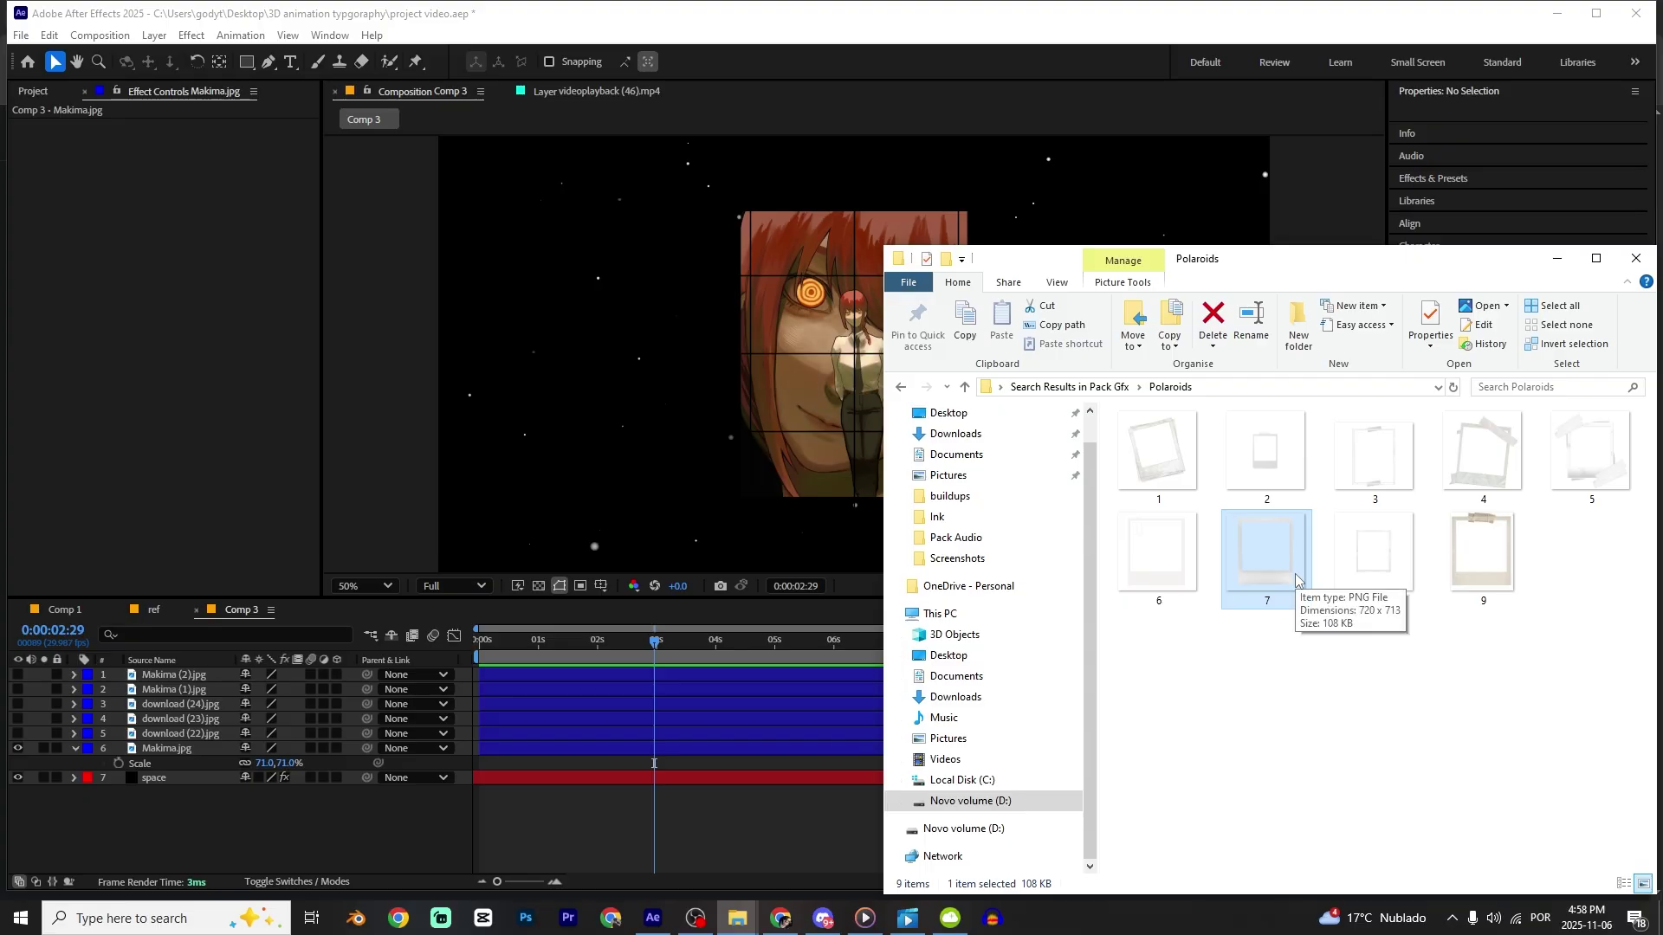
left_click_drag(1297, 578, 558, 719)
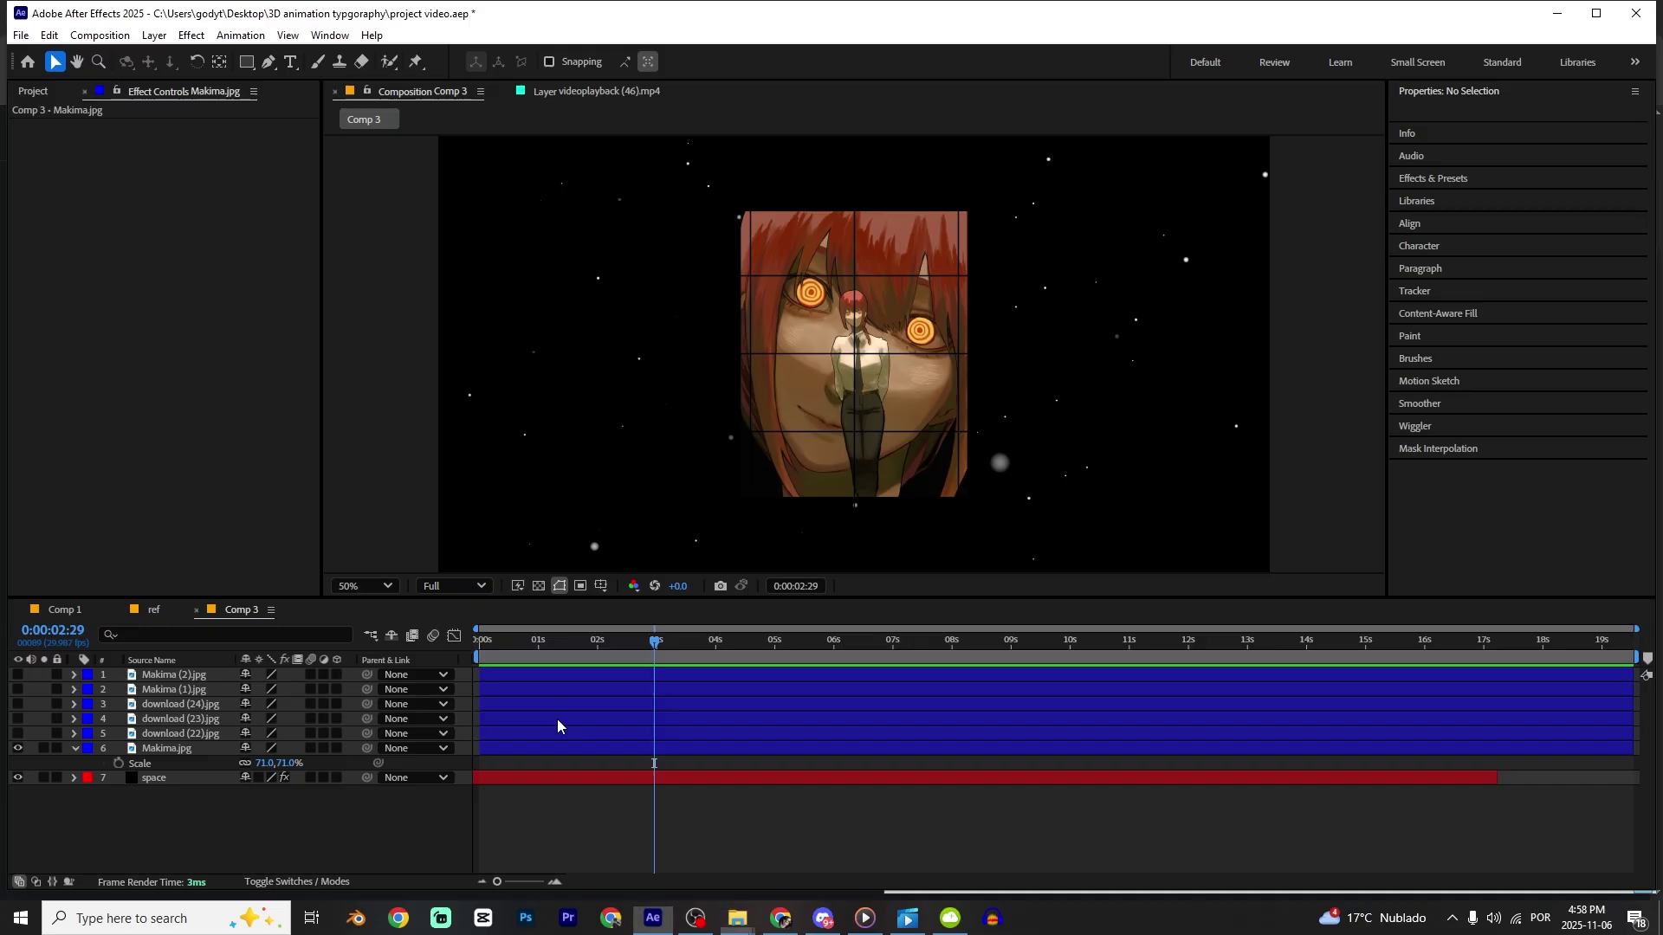
Draw a rectangular mask on Makima.jpg to crop it inside the polaroid frame's border.
left_click(186, 763)
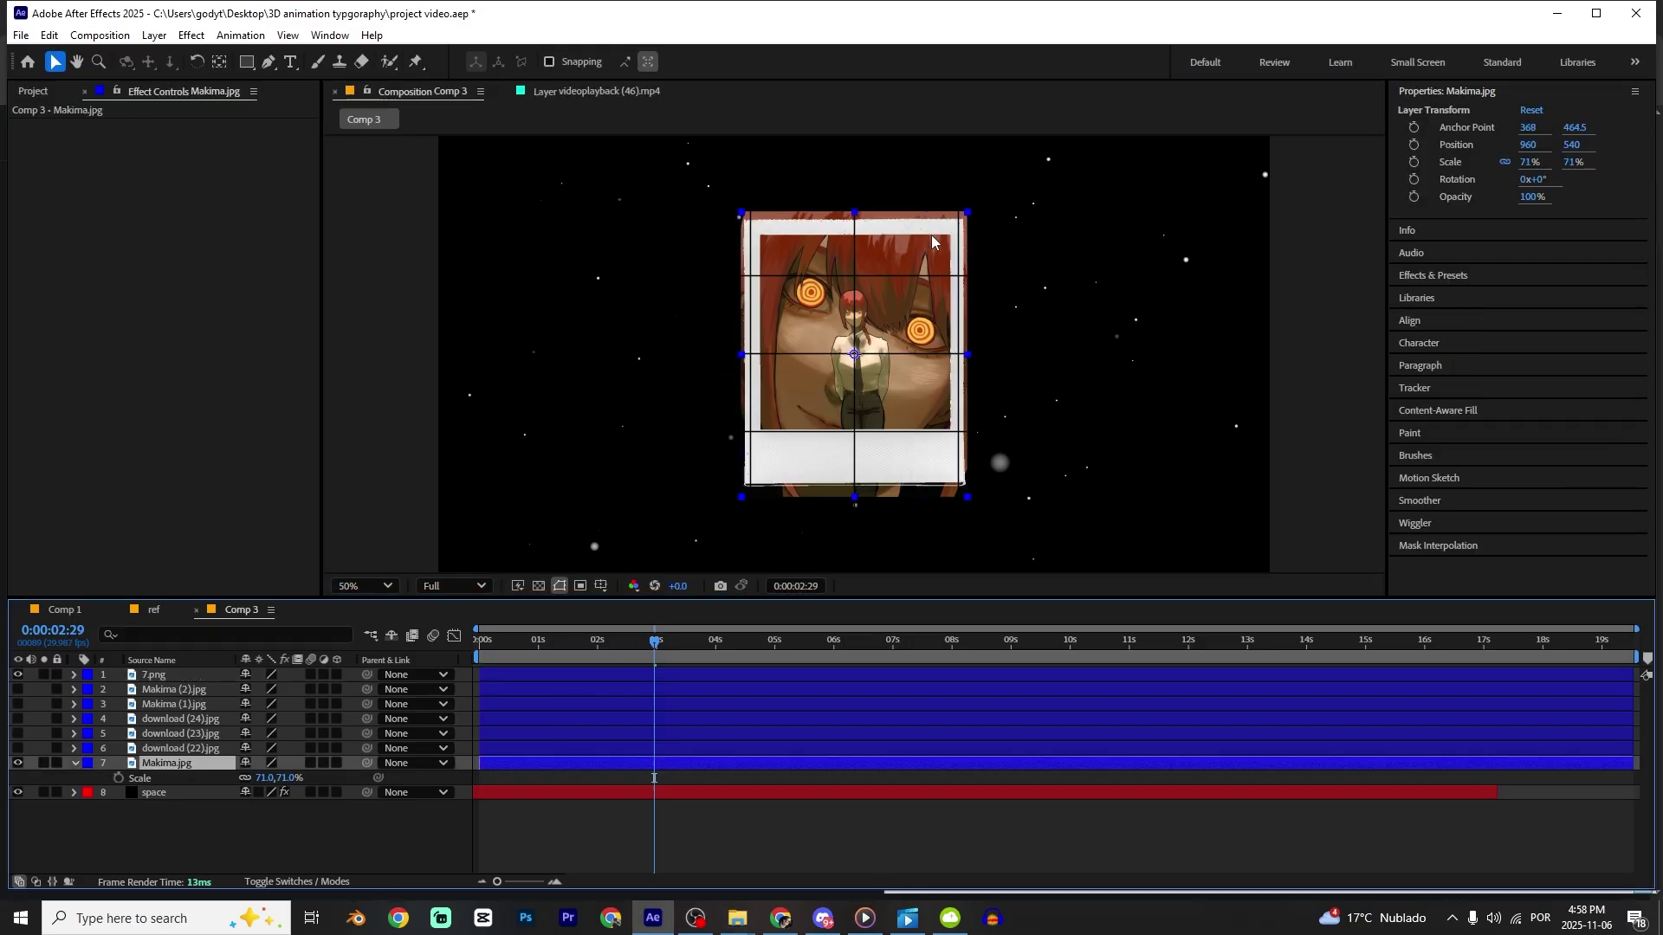
scroll(862, 302, "up", 1)
left_click_drag(862, 302, 862, 390)
scroll(862, 389, "down", 1)
key("q")
left_click_drag(752, 207, 928, 404)
key("v")
Move the 7.png layer directly above Makima.jpg and duplicate it.
left_click_drag(174, 675, 167, 762)
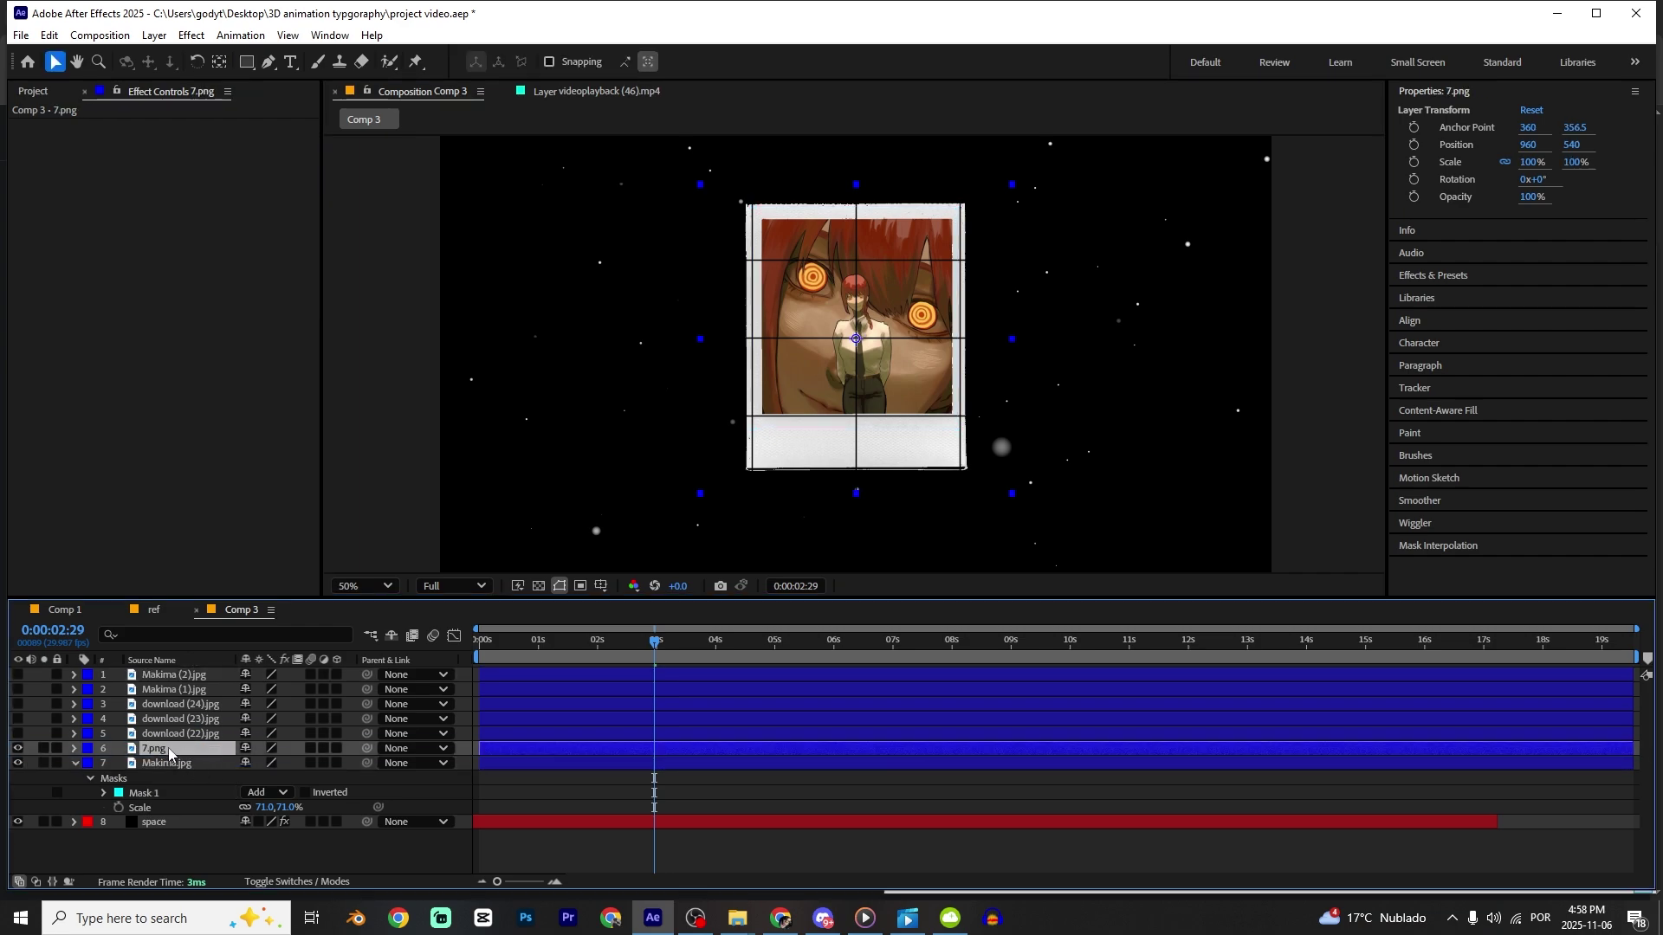
key("ctrl+d")
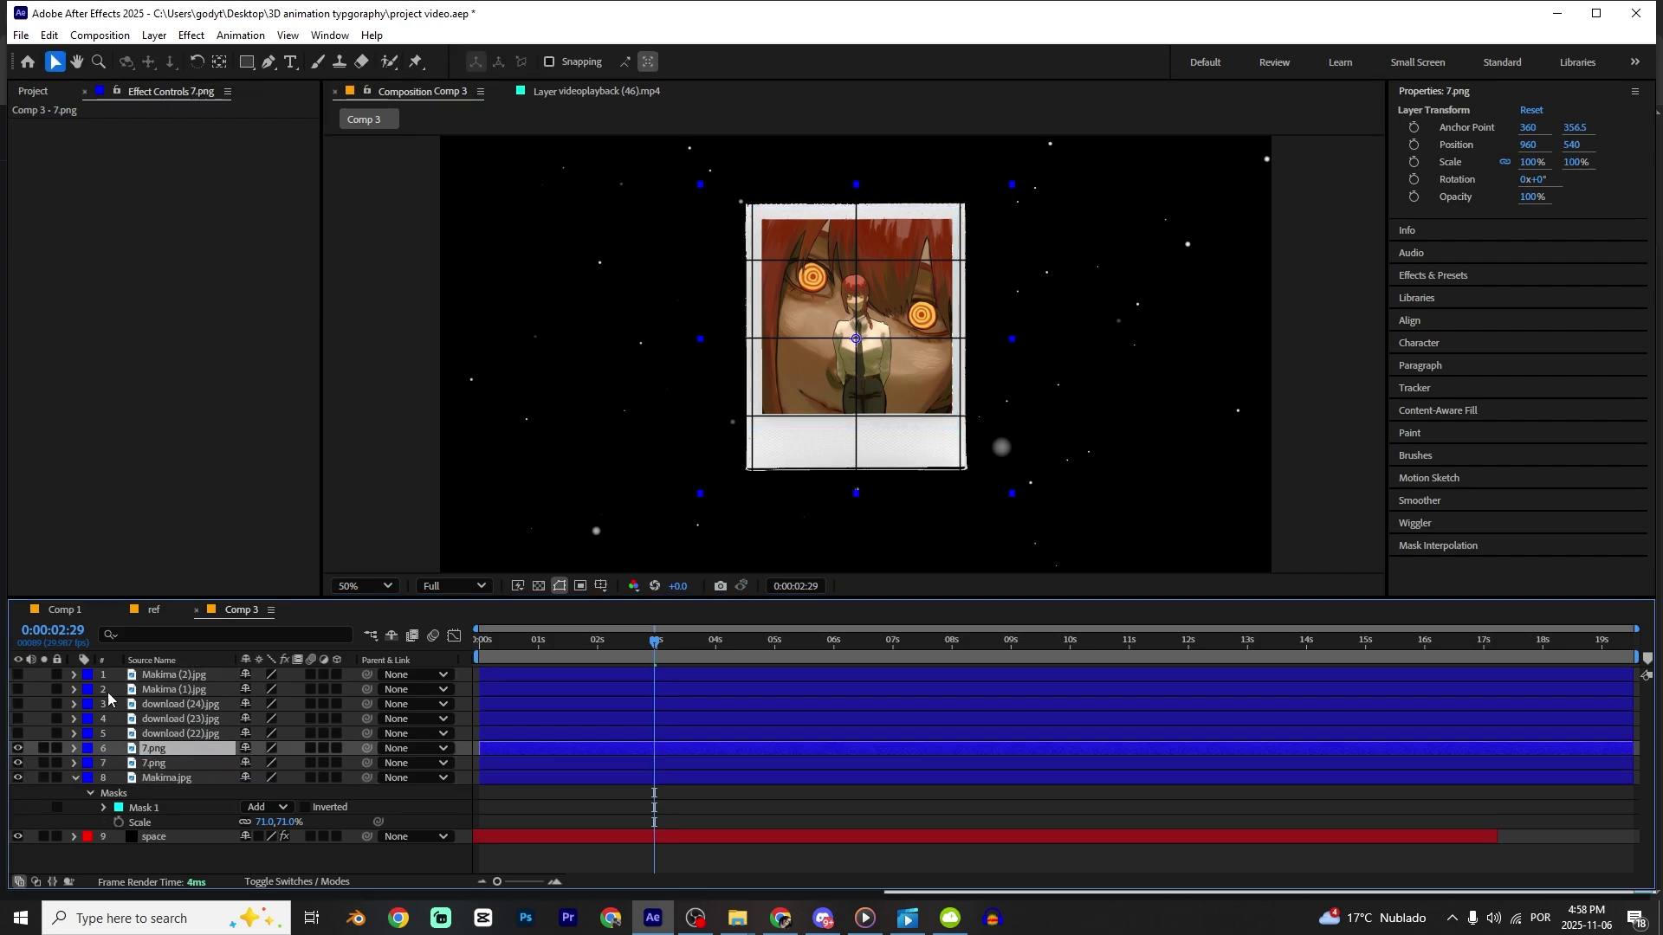
Pre-compose Makima.jpg together with the lower 7.png frame as "polarroid 1".
left_click(154, 777)
key(".")
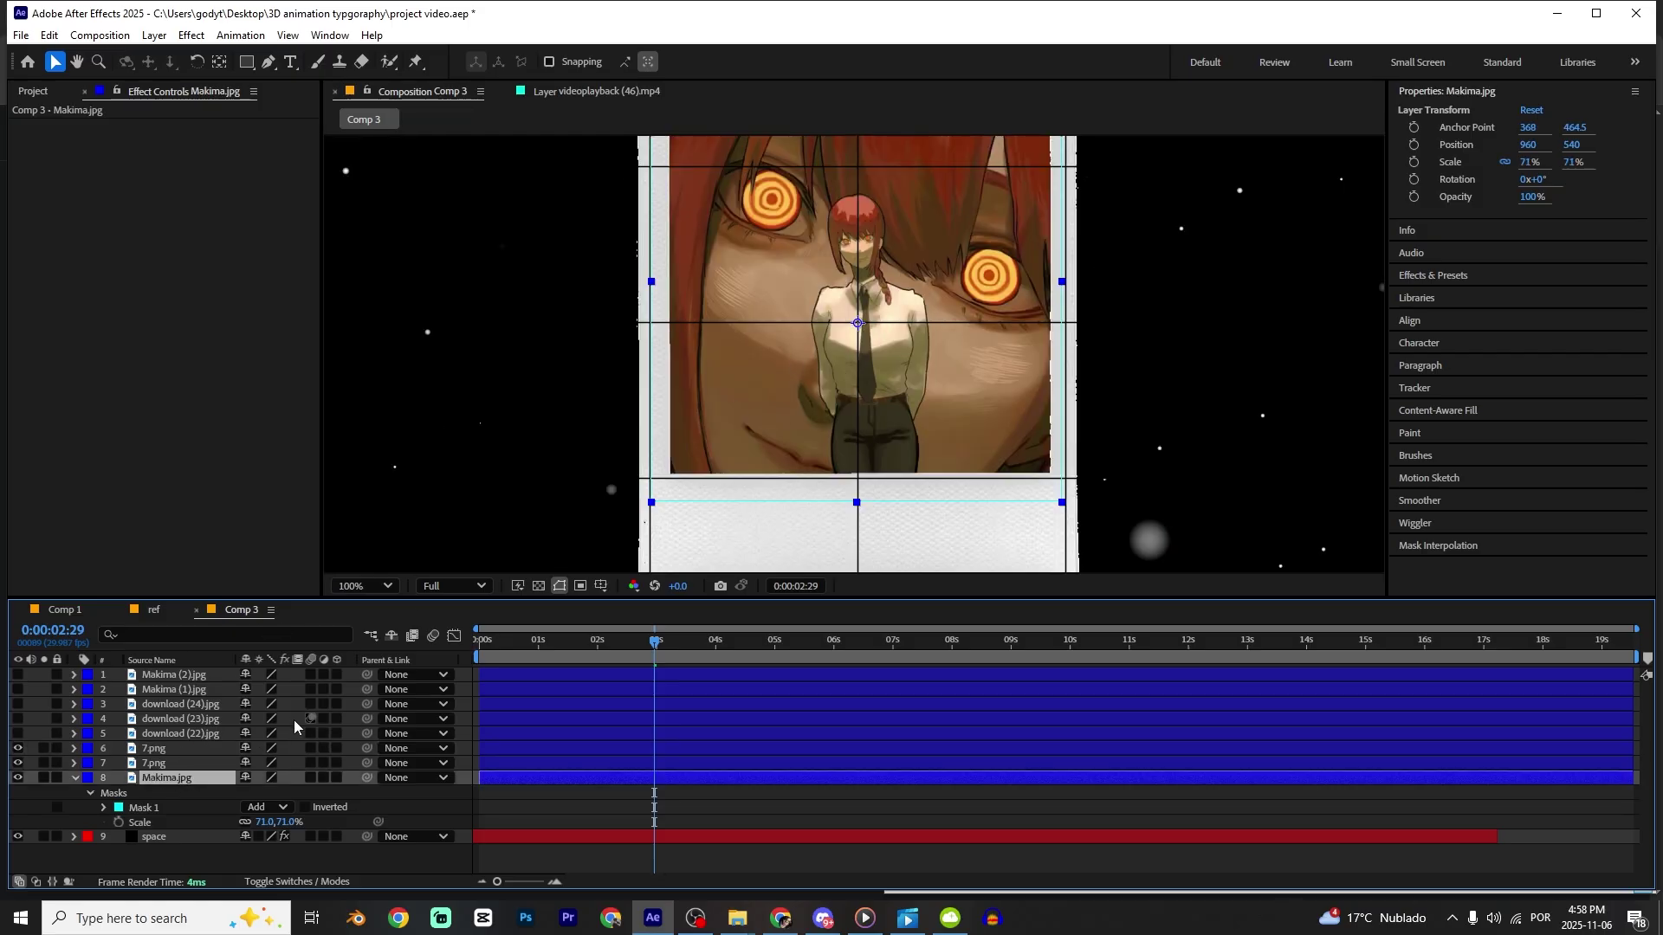
left_click(156, 763, "ctrl")
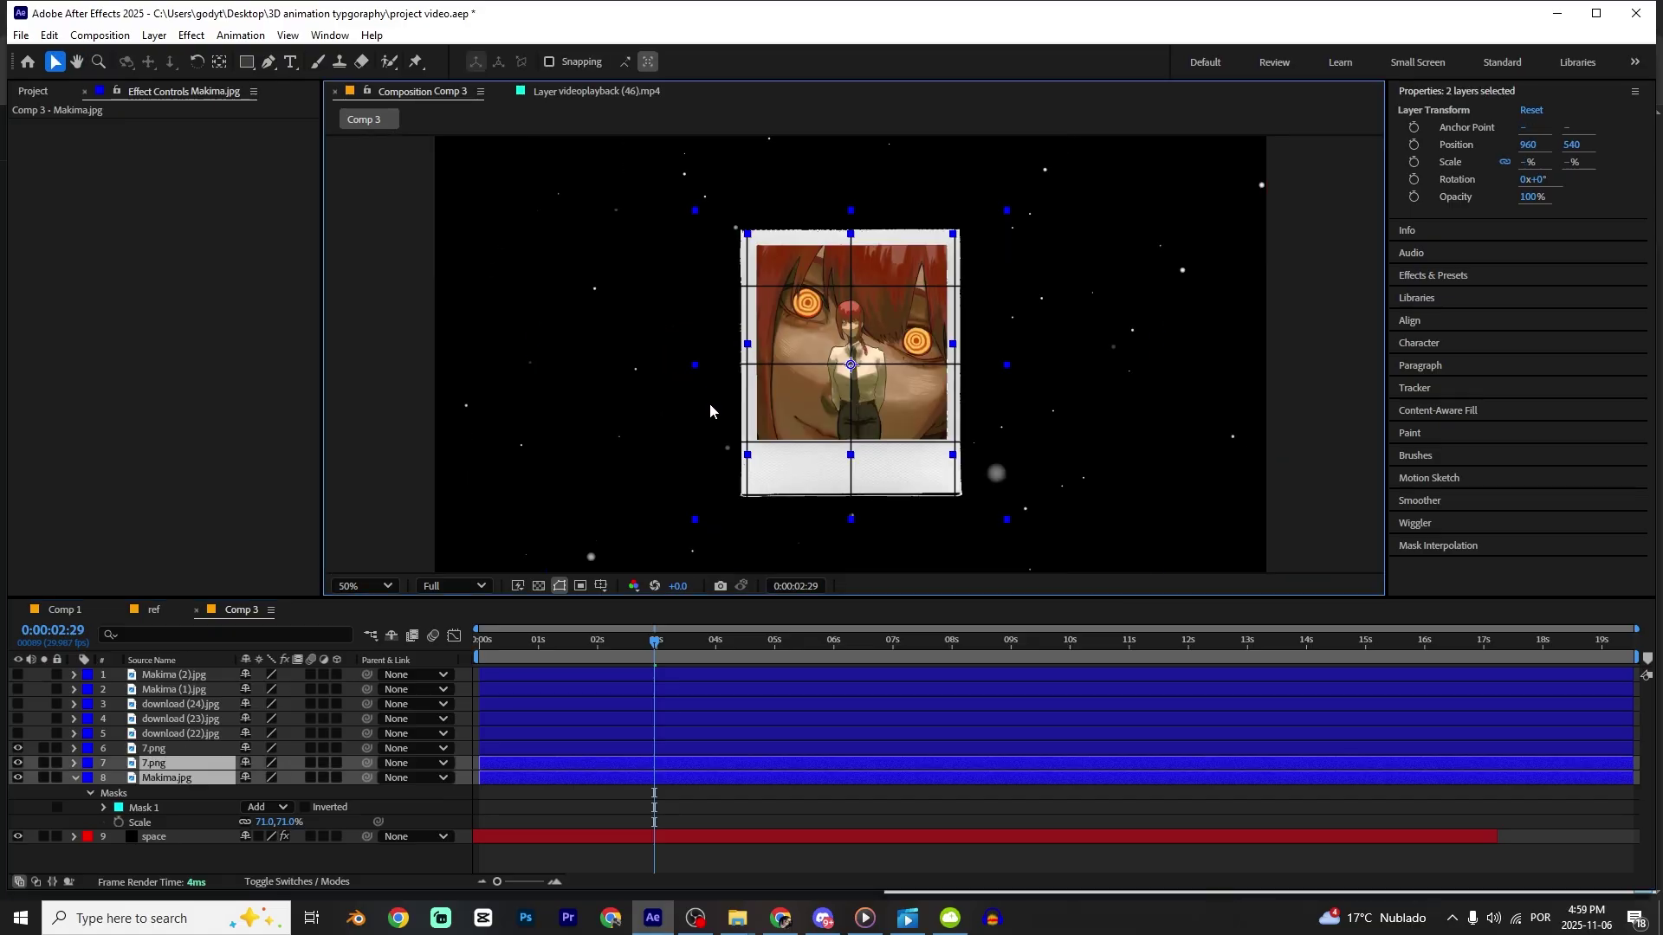
key("ctrl+shift+c")
type("polarroid 1")
key("Return")
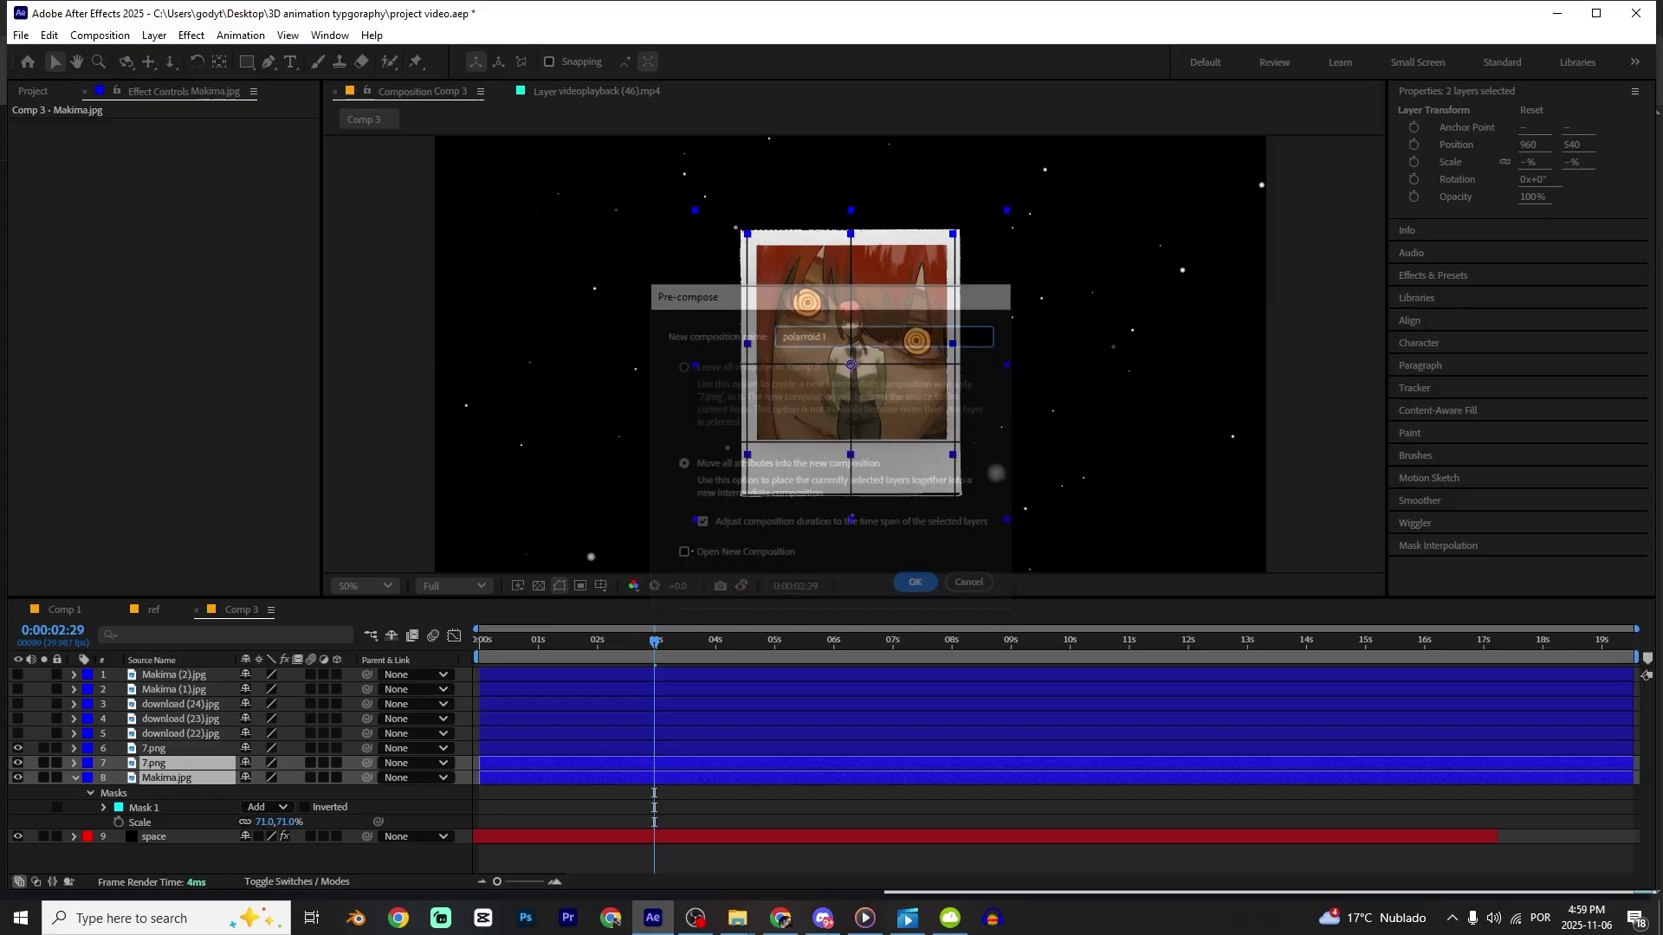
Show download (22).jpg, place it beneath the remaining 7.png frame and crop it to the frame with a rectangular mask.
left_click(17, 734)
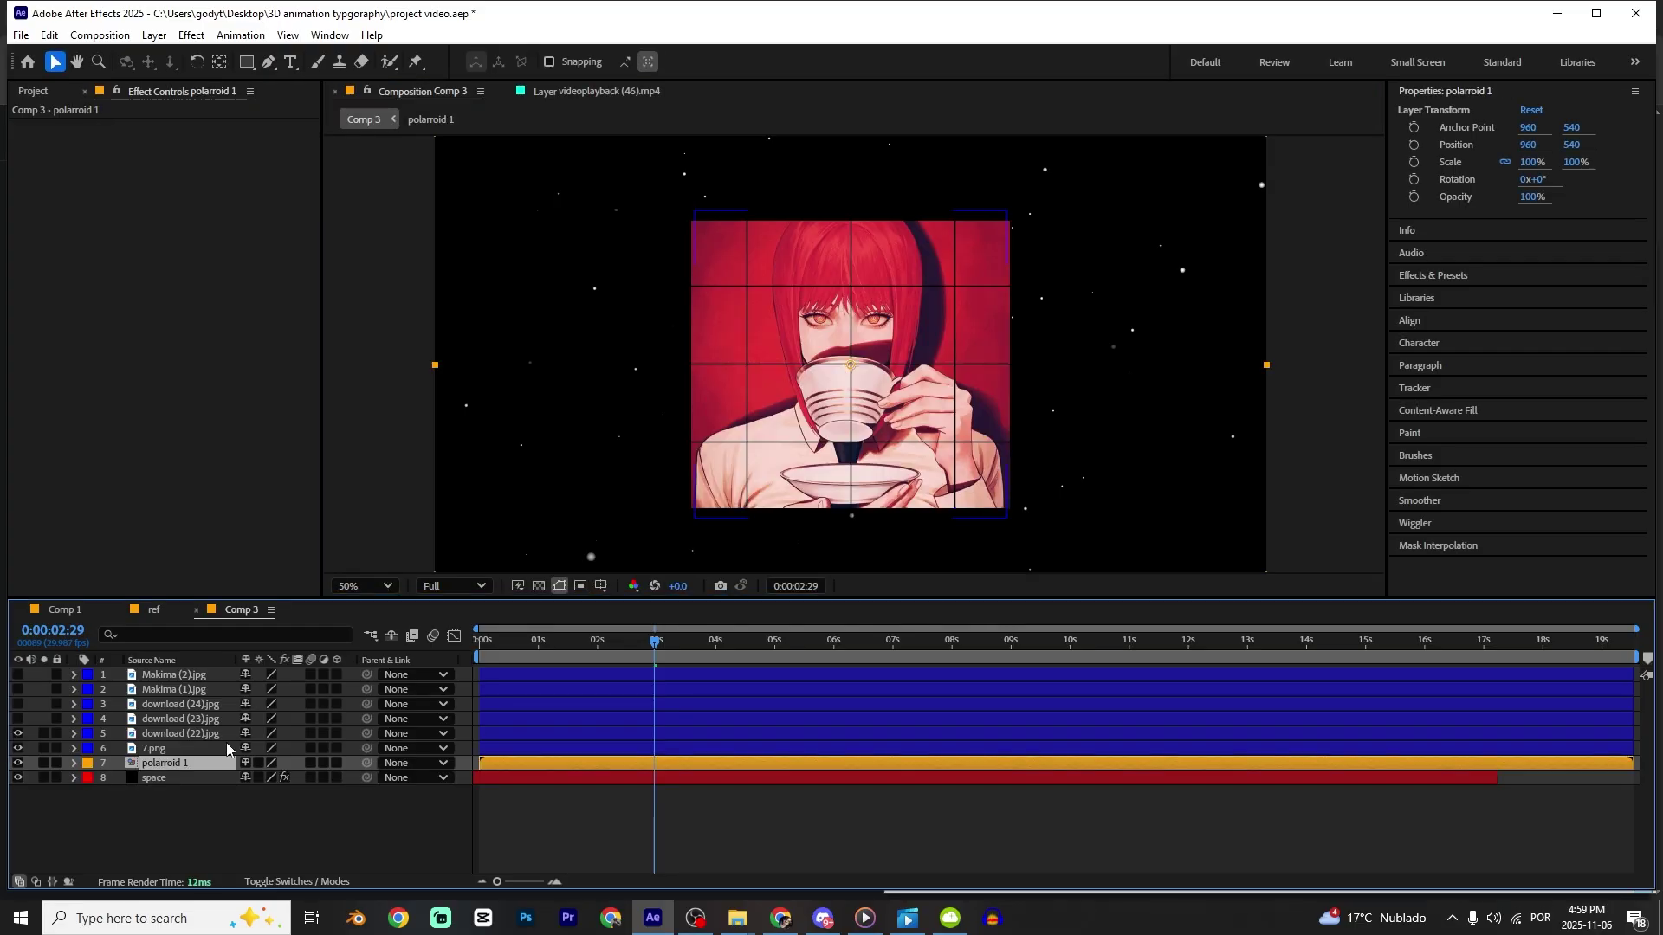
left_click_drag(164, 735, 169, 766)
left_click_drag(644, 461, 578, 444)
key("q")
left_click_drag(682, 214, 888, 444)
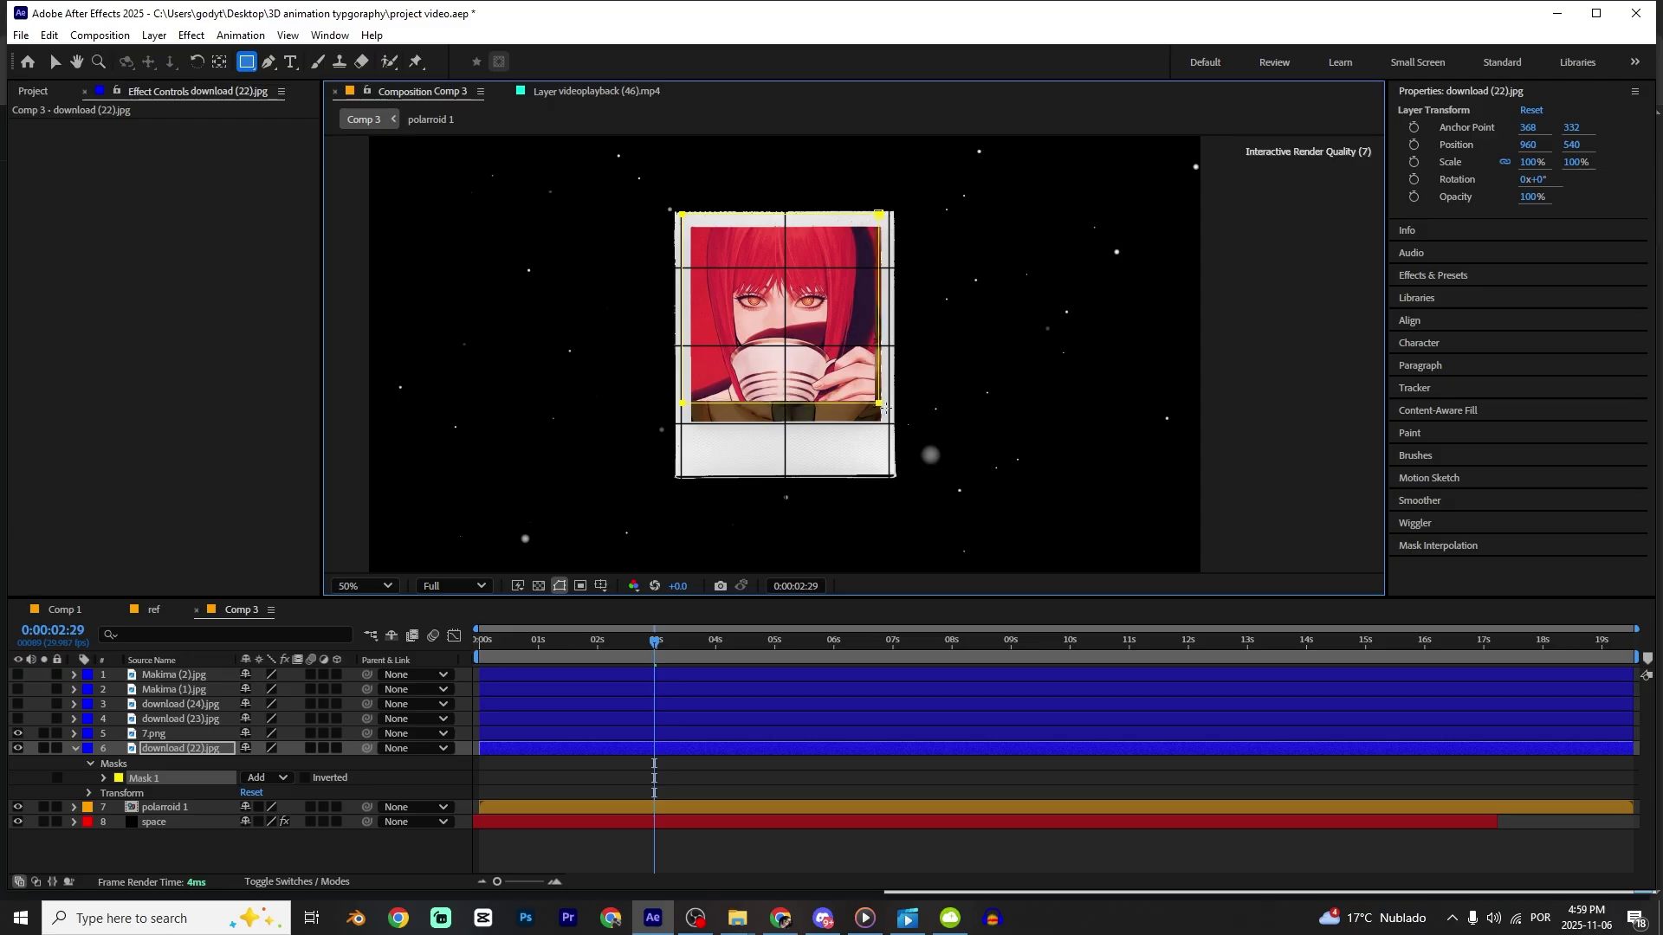
Pre-compose download (22).jpg together with its 7.png frame as "polarroid 2".
left_click(154, 734, "shift")
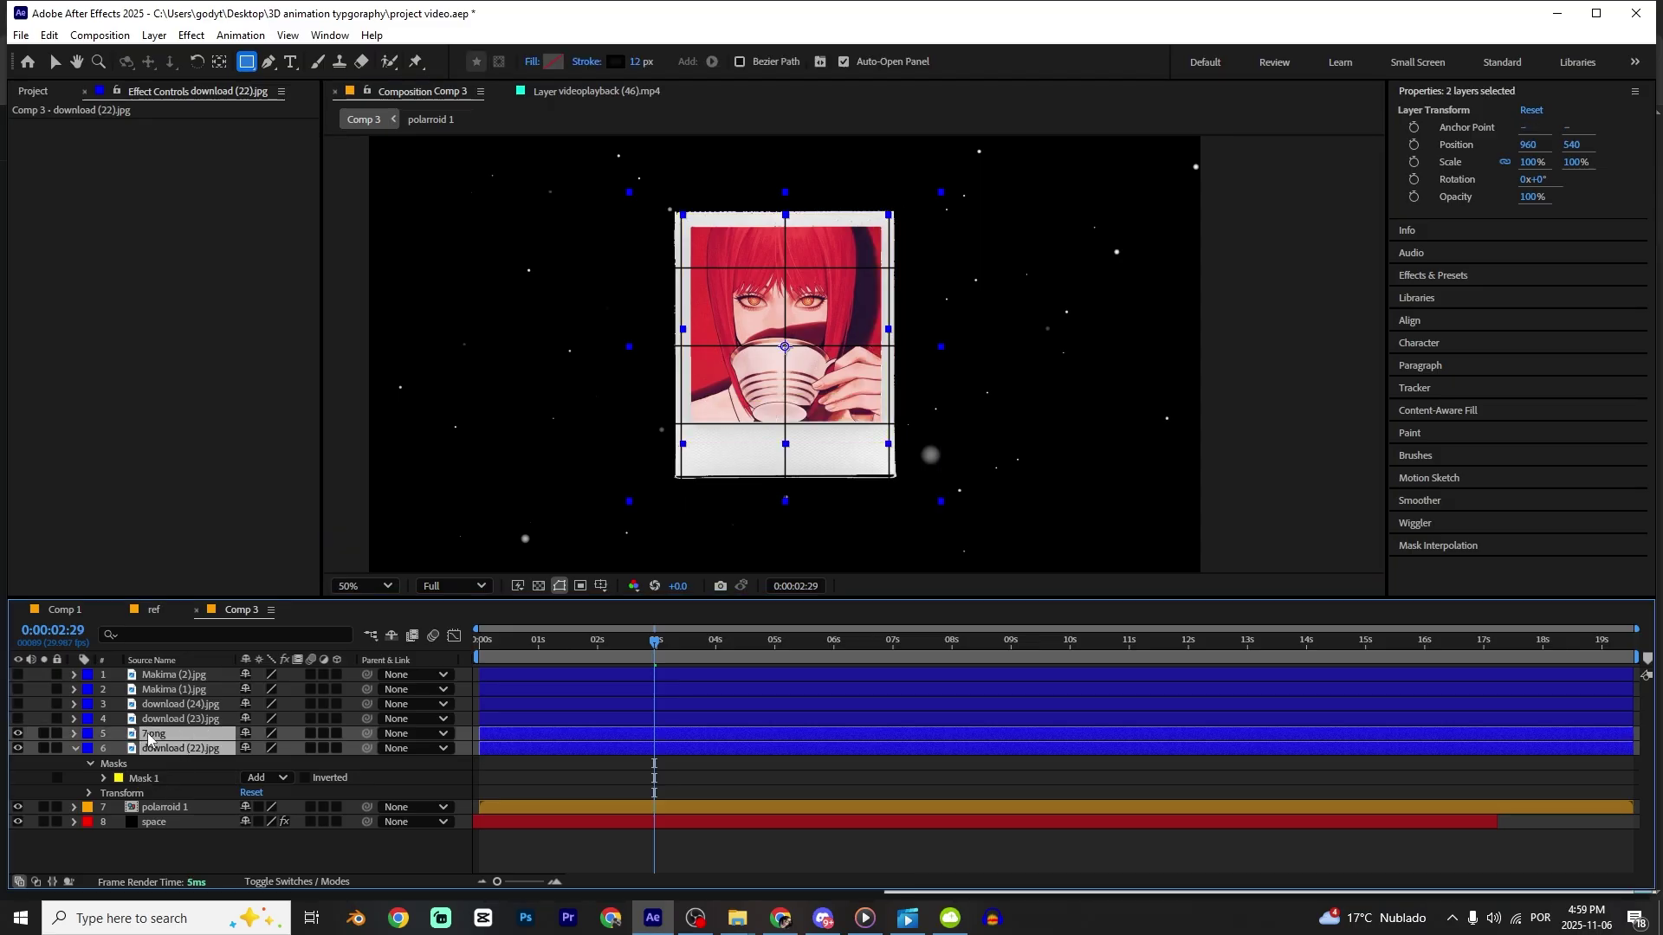
key("ctrl+shift+c")
type("polarroid 2")
key("Return")
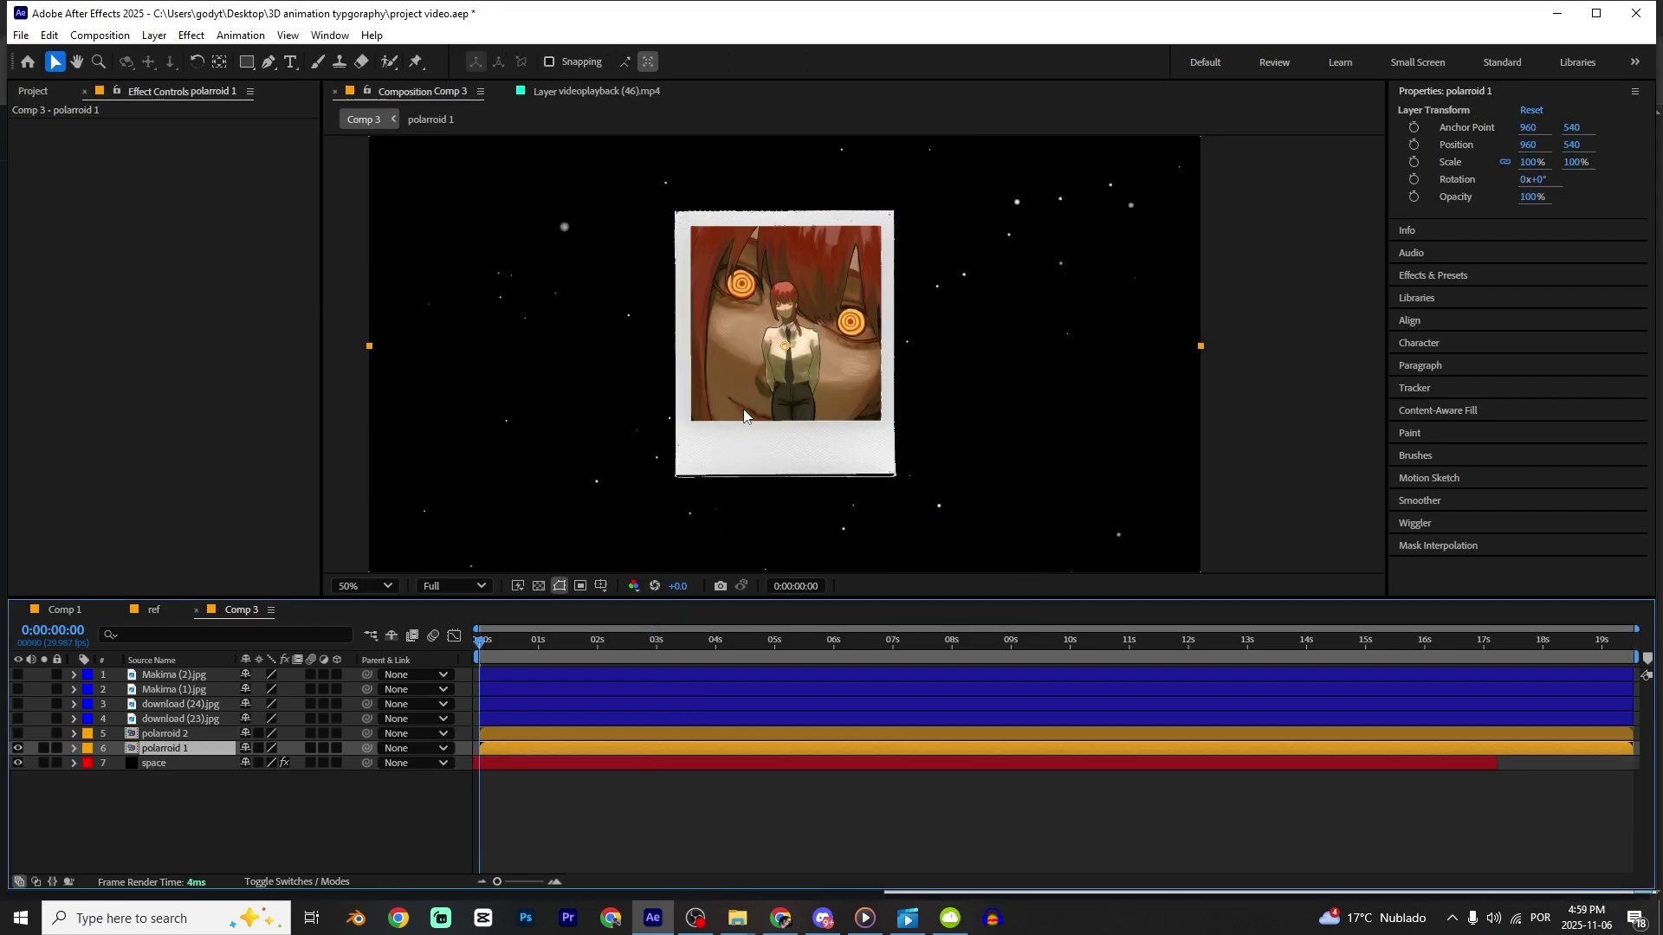
Add a two-node 50 mm camera and place the visible download (23).jpg and download (24).jpg layers directly beneath it.
key("ctrl+alt+shift+c")
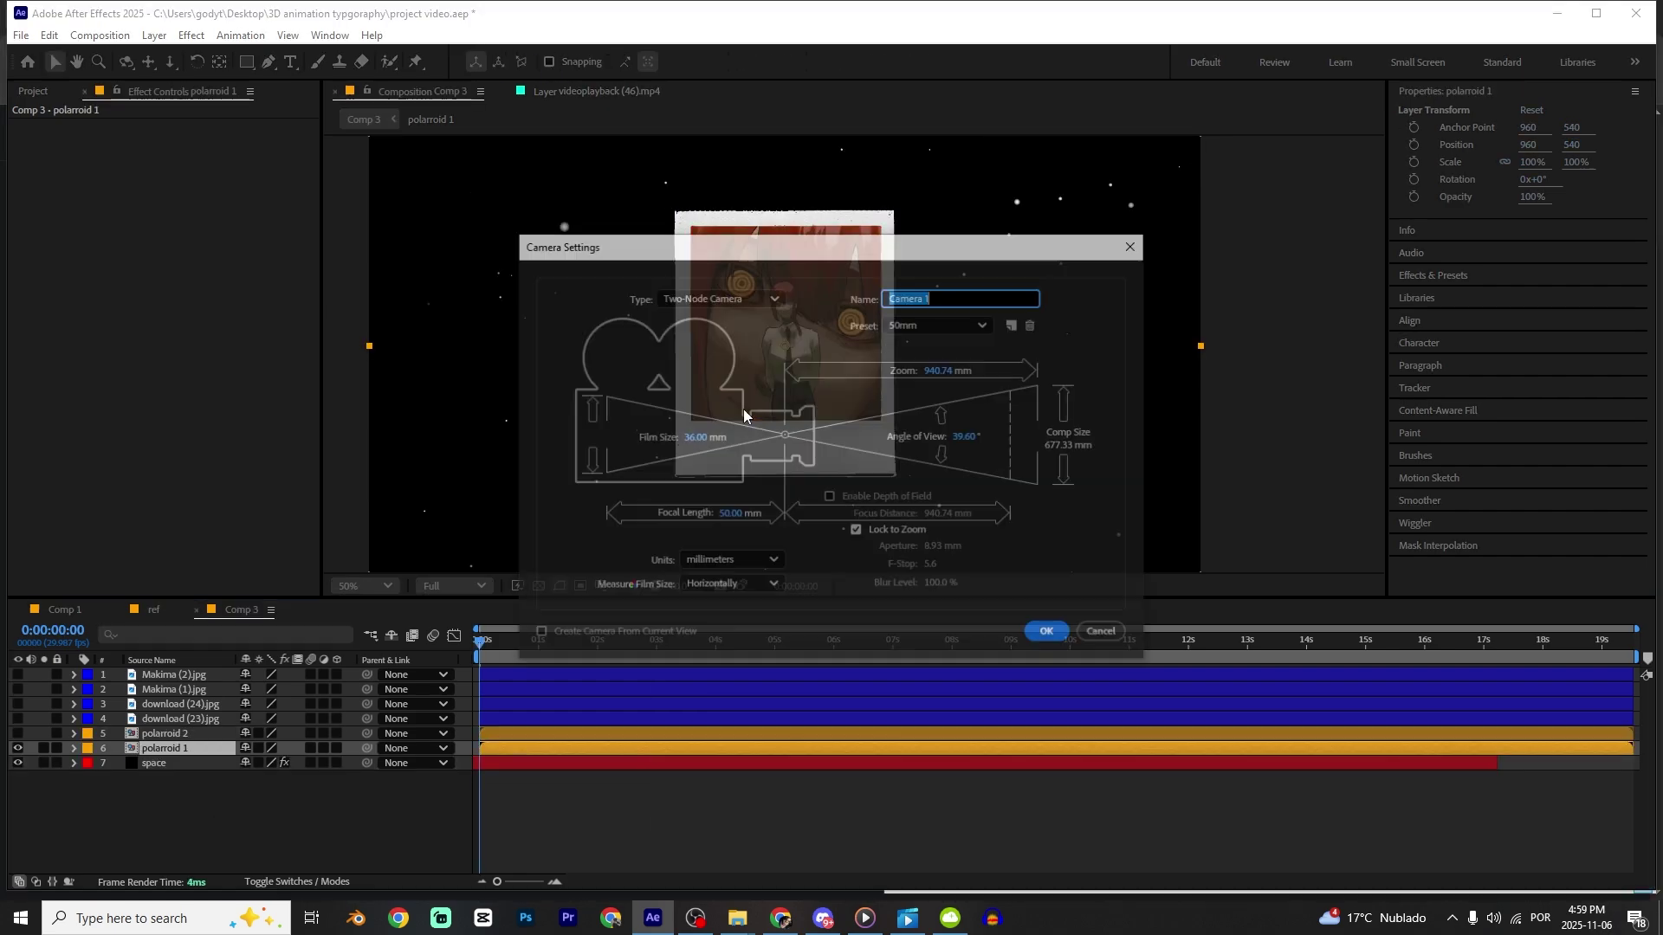
key("Return")
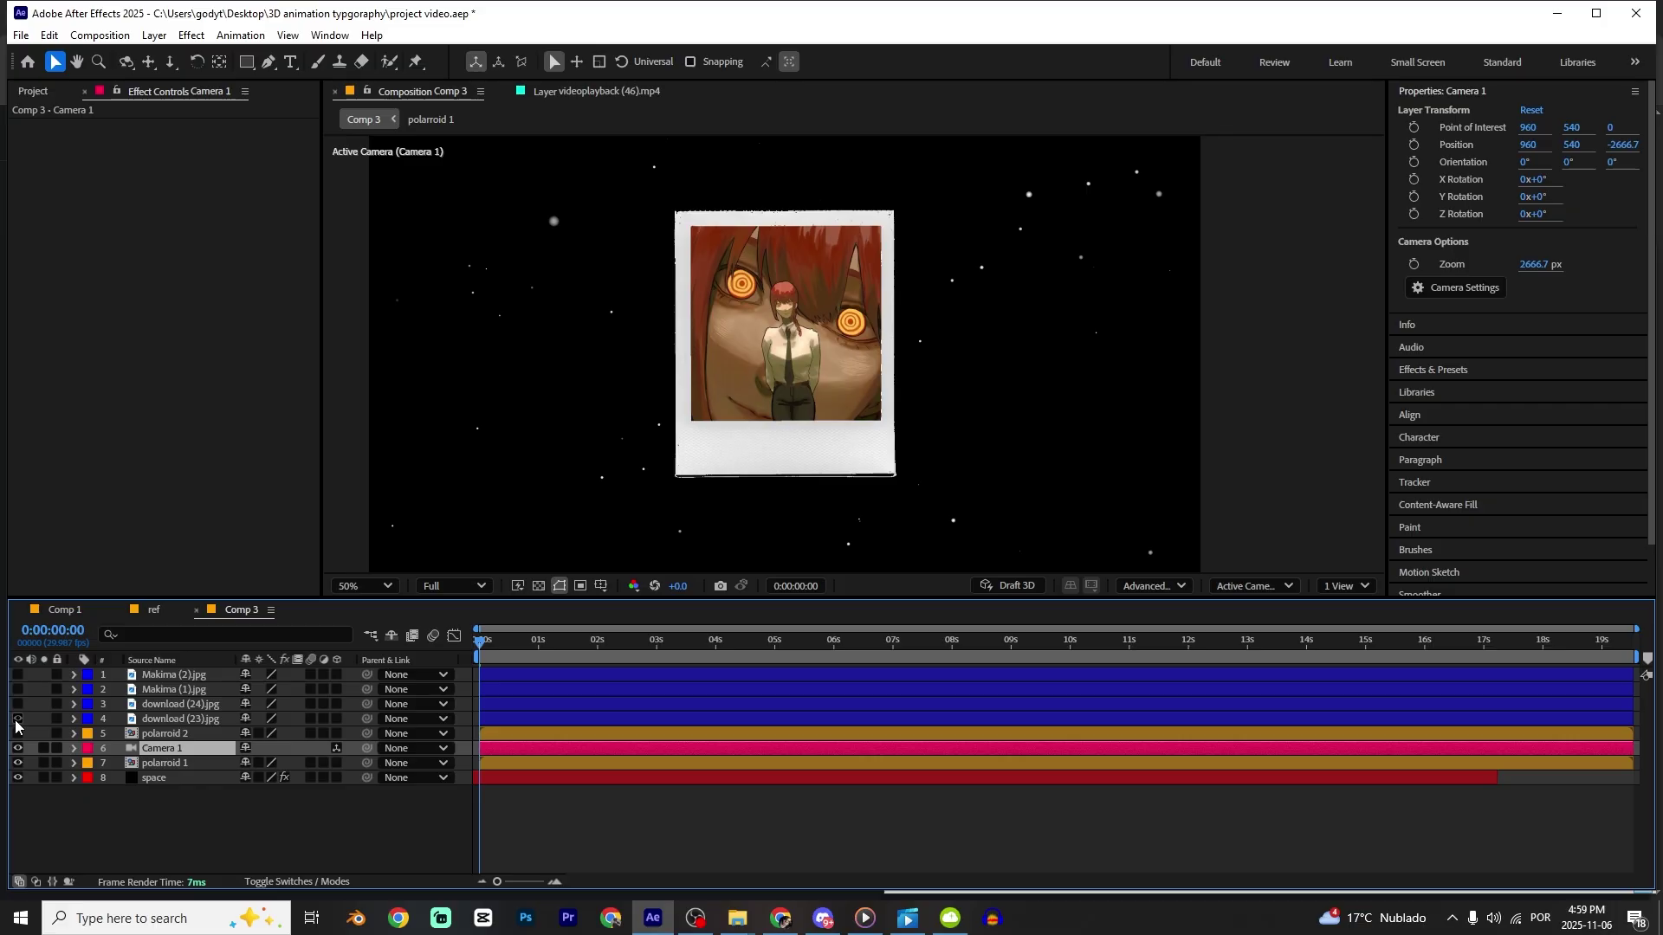
left_click(186, 705)
left_click(154, 718, "shift")
left_click_drag(185, 719, 178, 760)
left_click(176, 735)
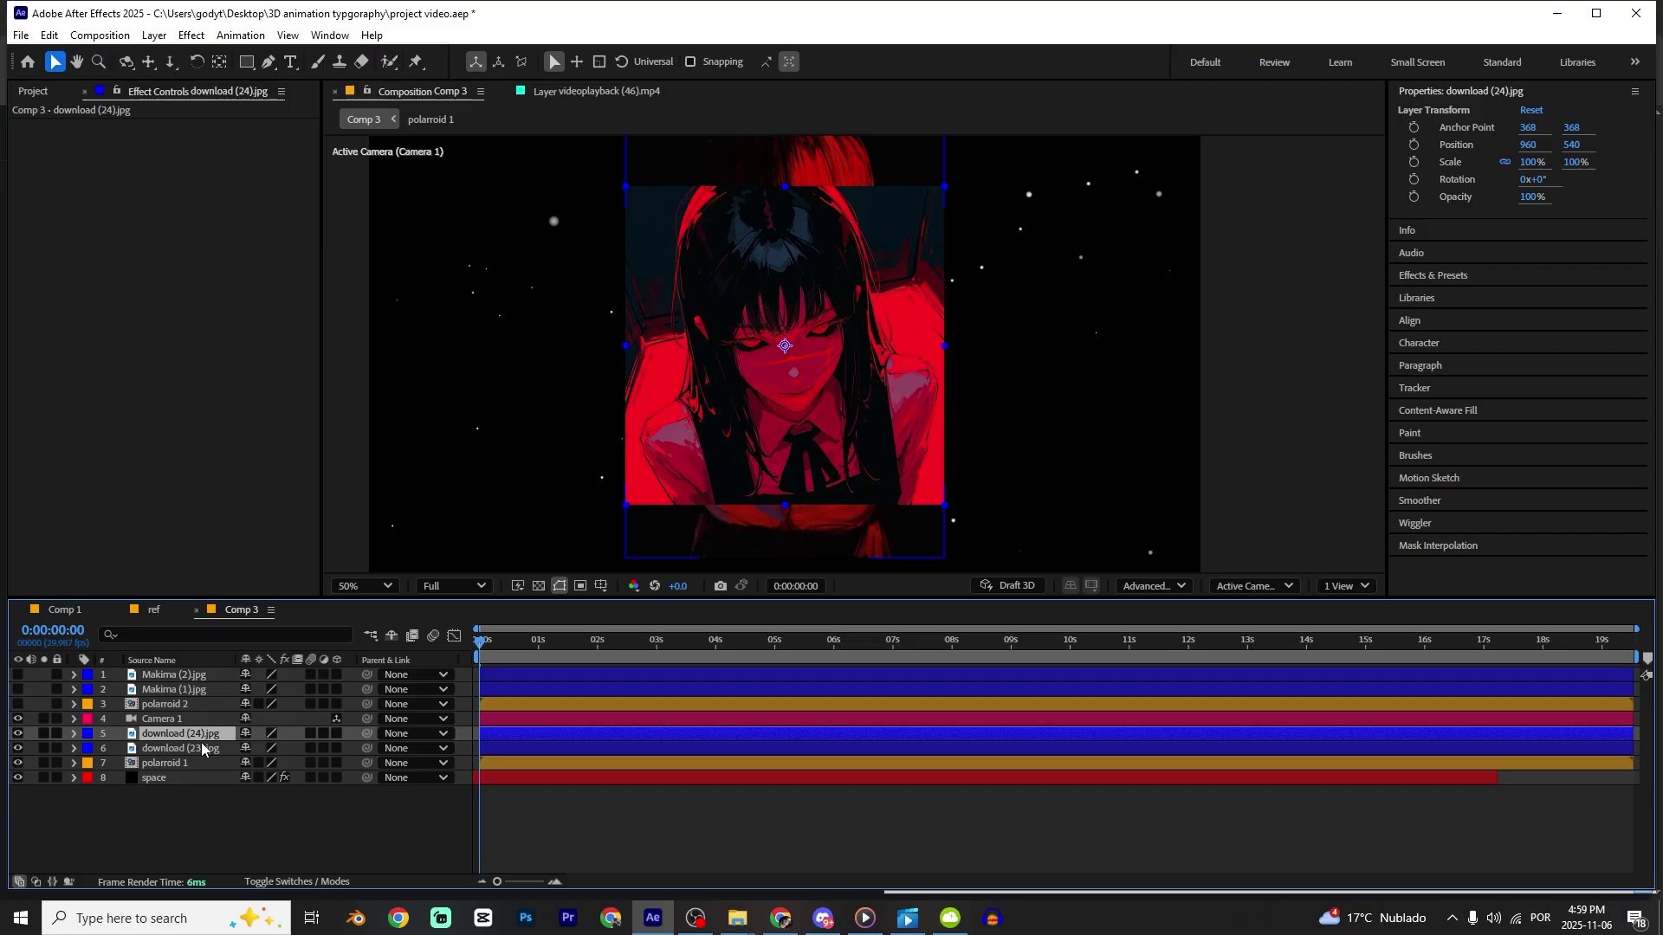
Make all layers 3D except the space background layer.
key("ctrl+a")
left_click(336, 674)
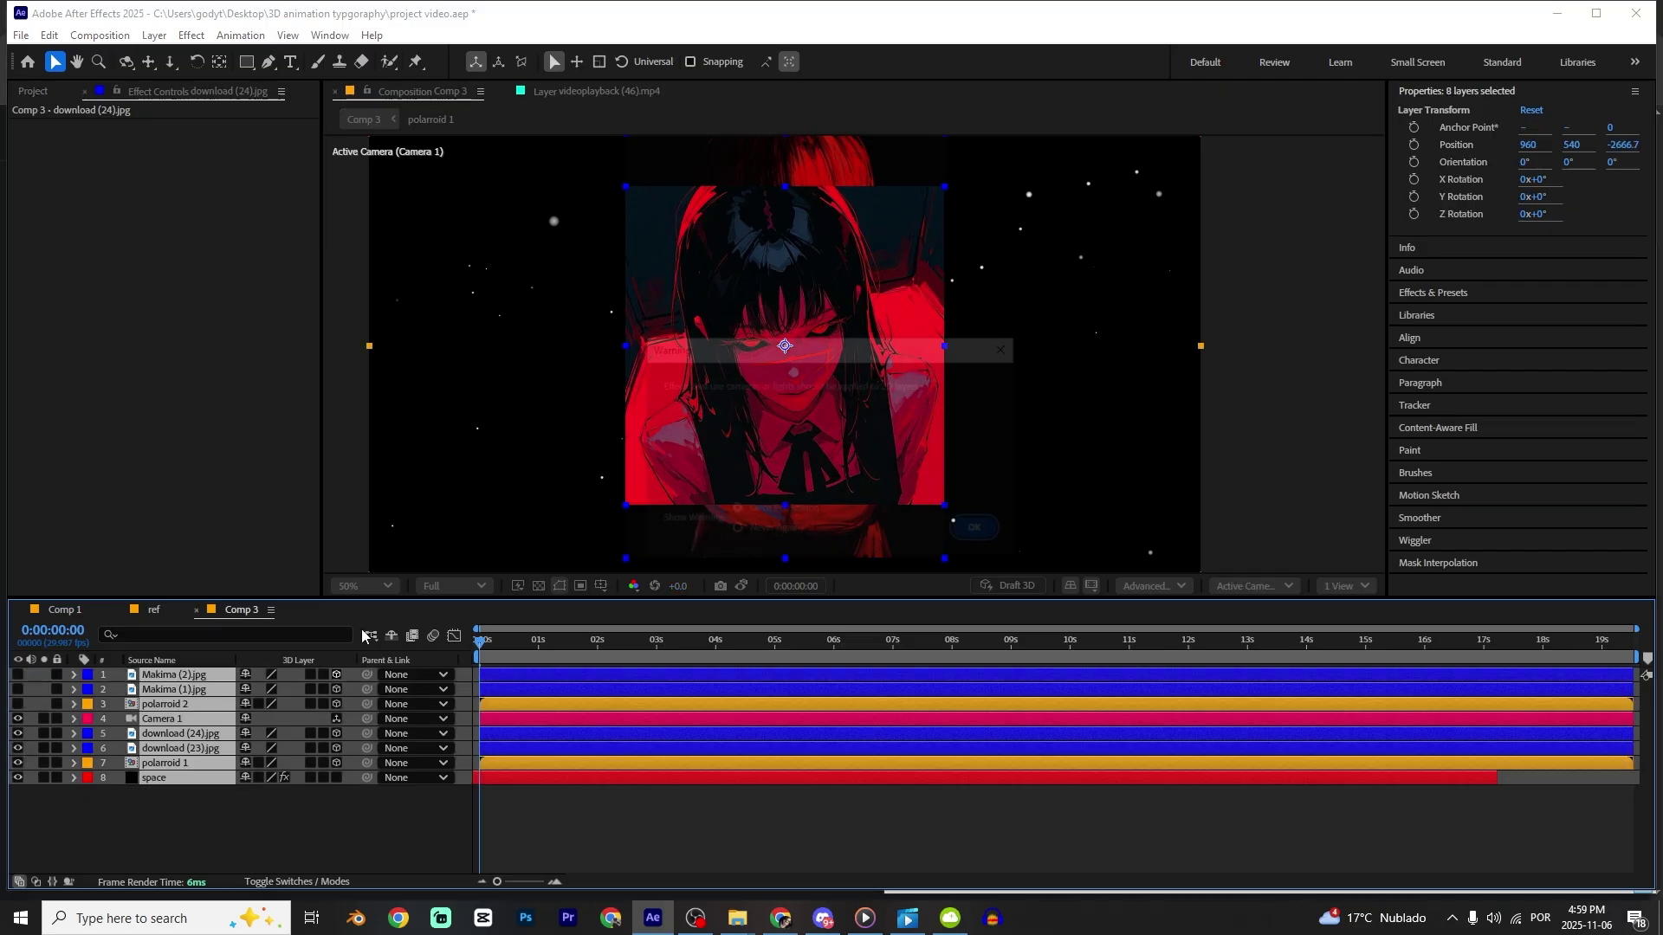
left_click(981, 530)
left_click(156, 780)
left_click(337, 779)
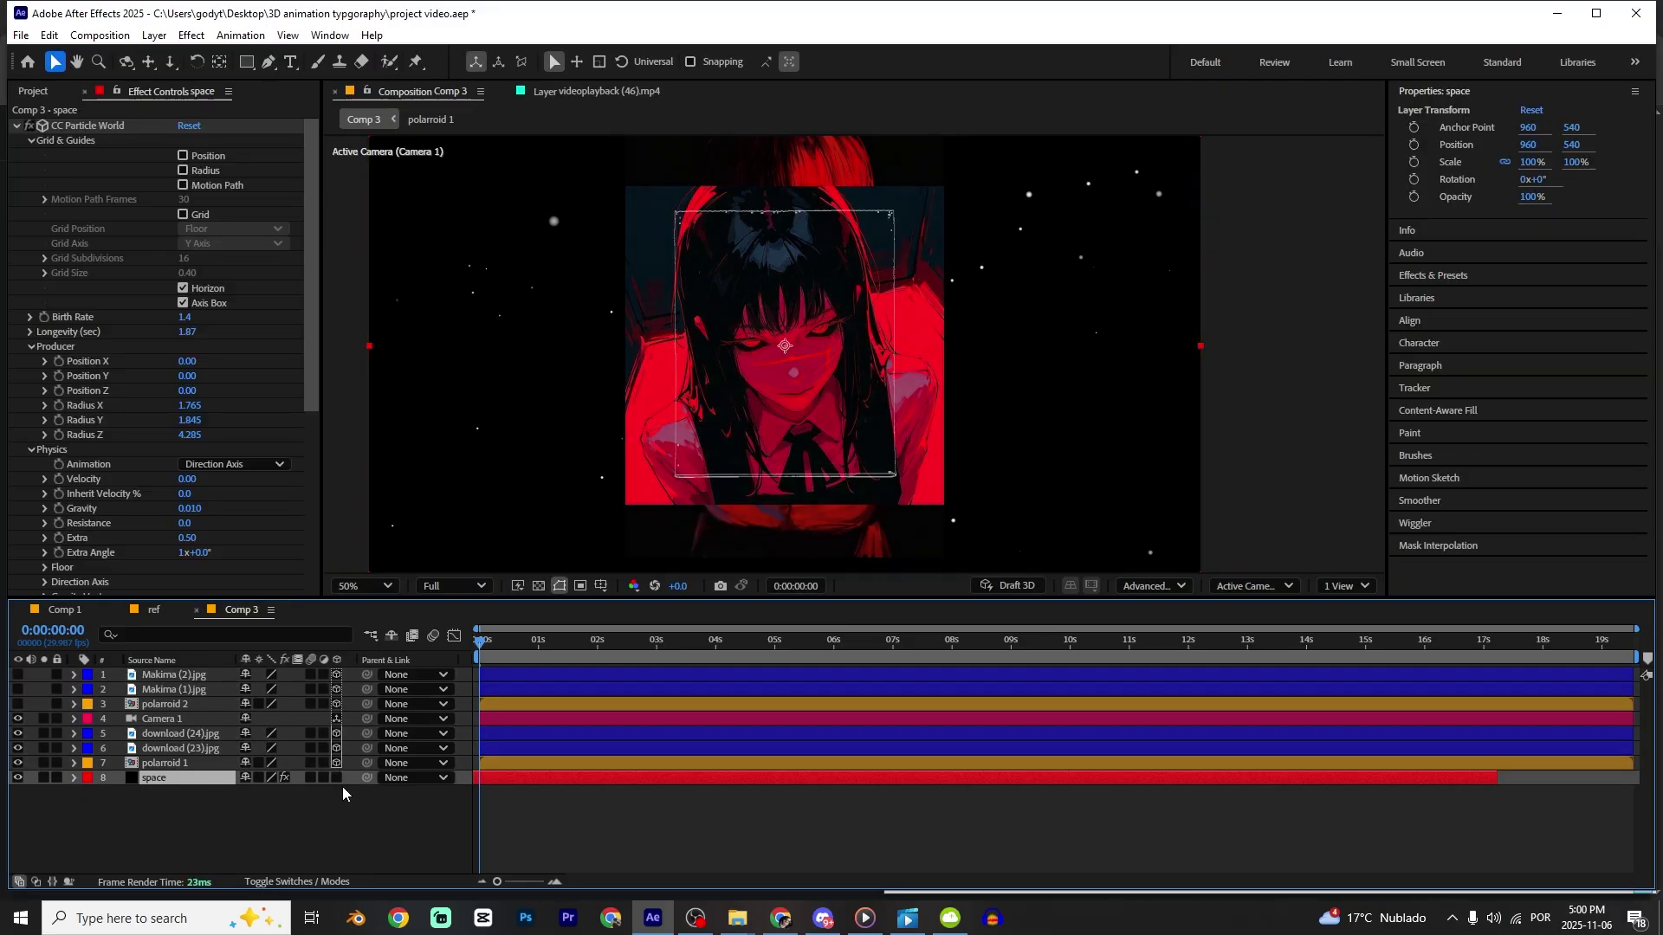
Bring download (24).jpg closer to the camera with a Z position of -1082.
left_click(164, 737)
key("p")
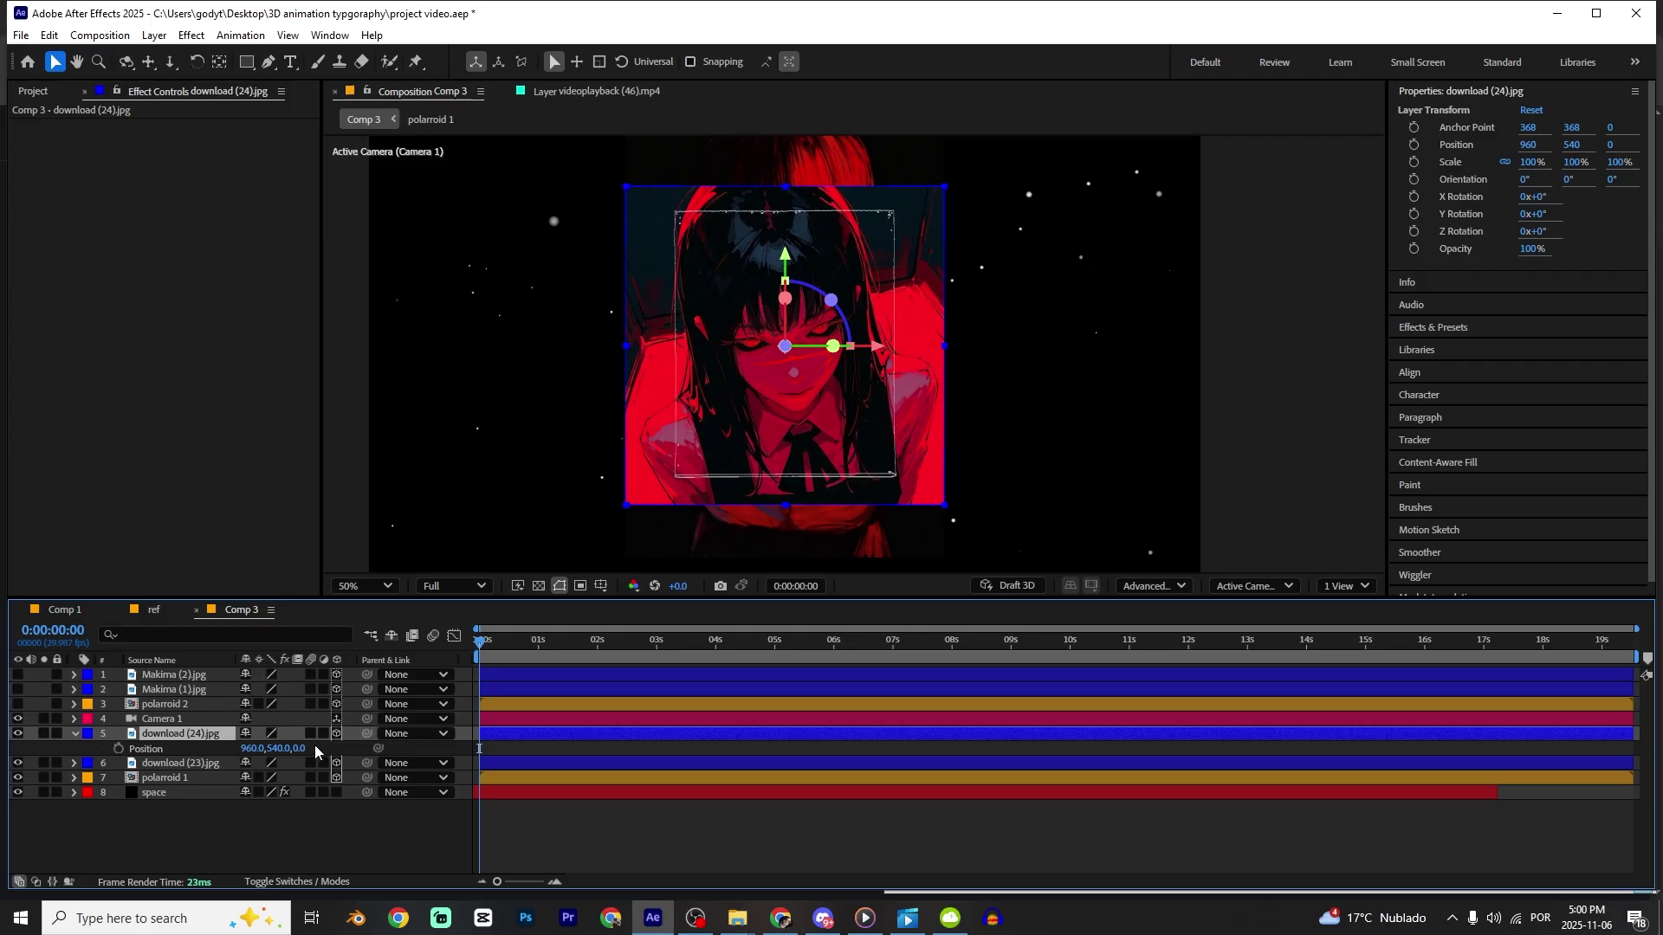
mouse_move(294, 748)
left_mouse_down()
mouse_move(284, 767)
mouse_move(309, 756)
left_mouse_up()
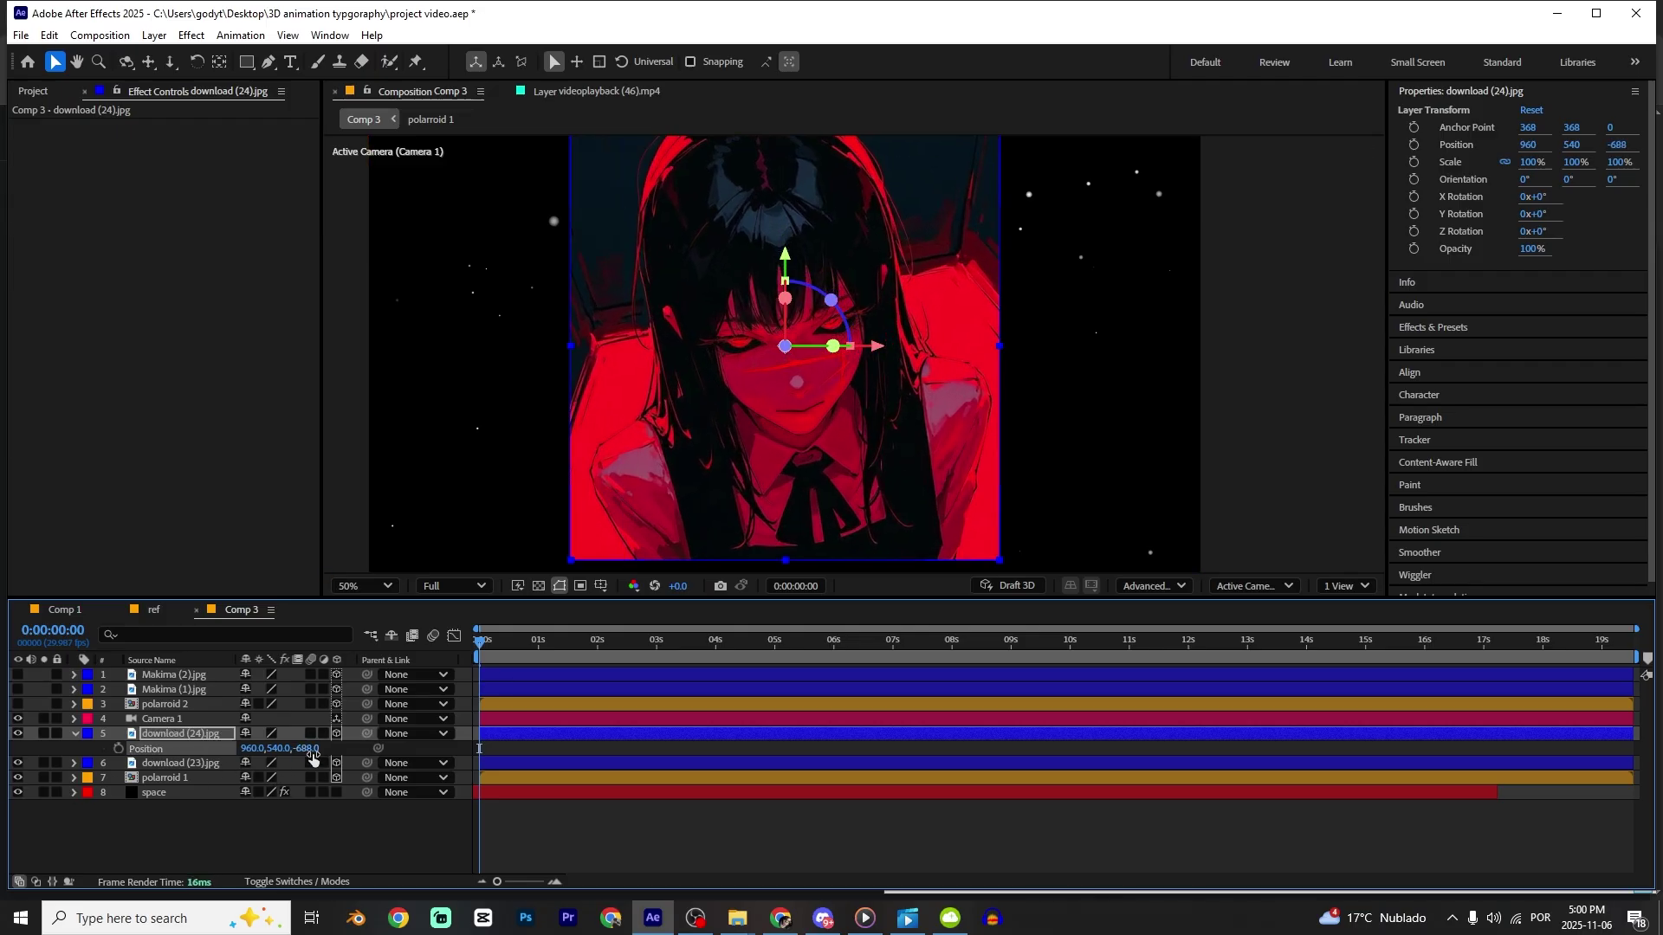
left_click_drag(38, 772, 12, 771)
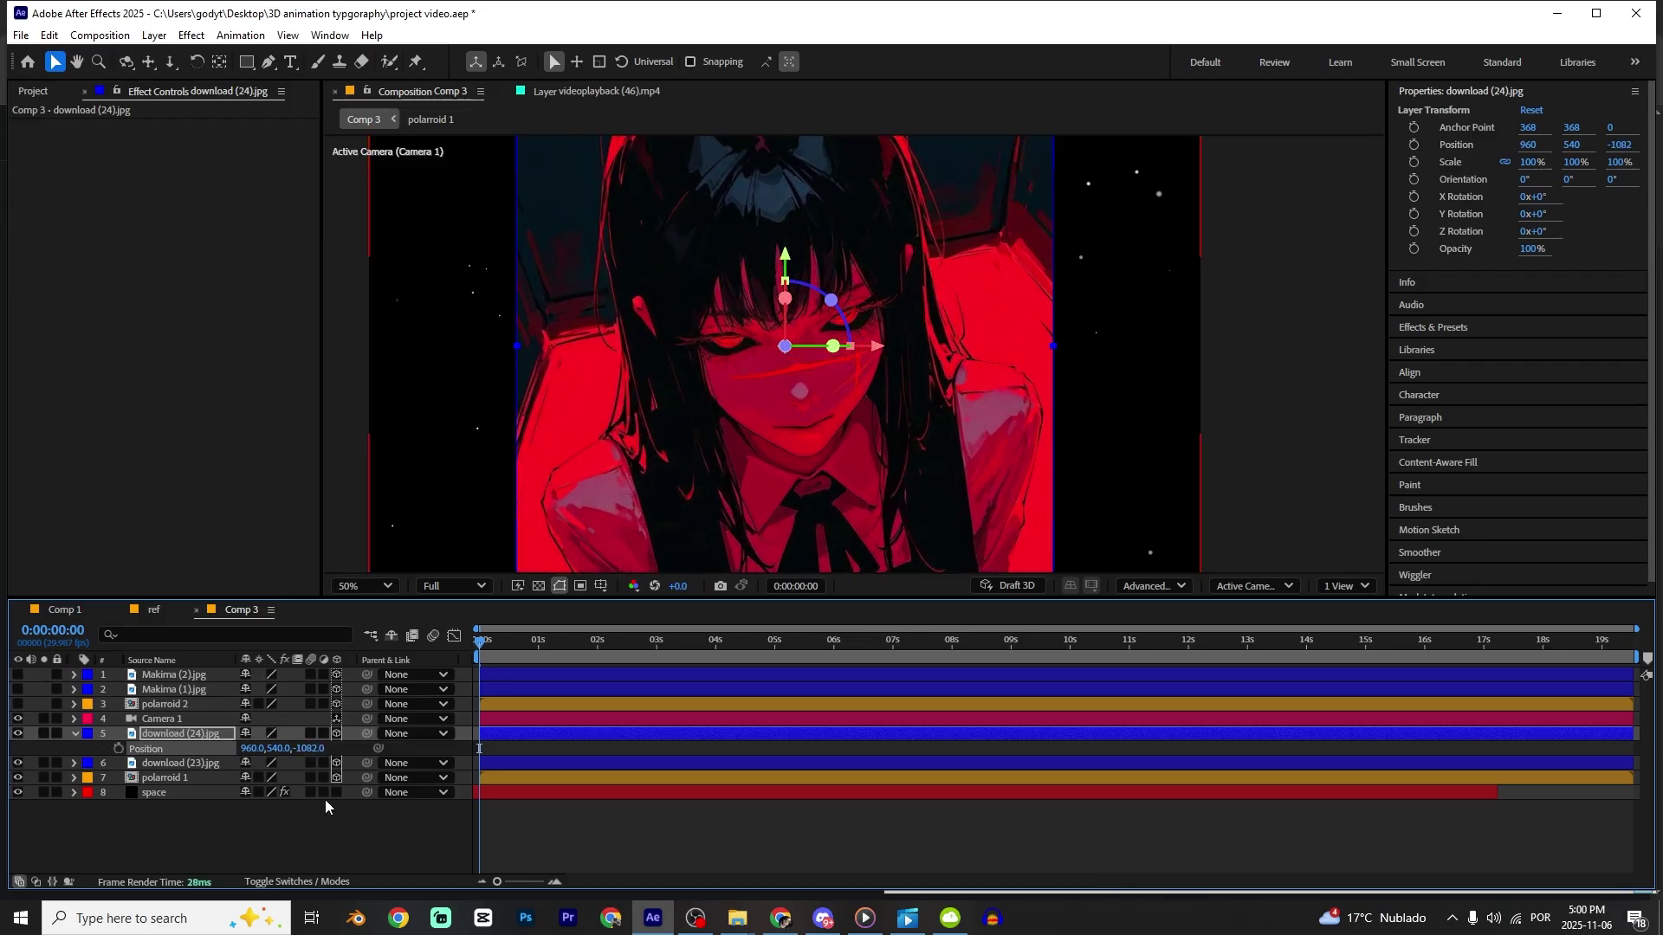
Scale download (24).jpg to 40% and place it left of the polaroid at about 439.4, 561.4.
key("shift+s")
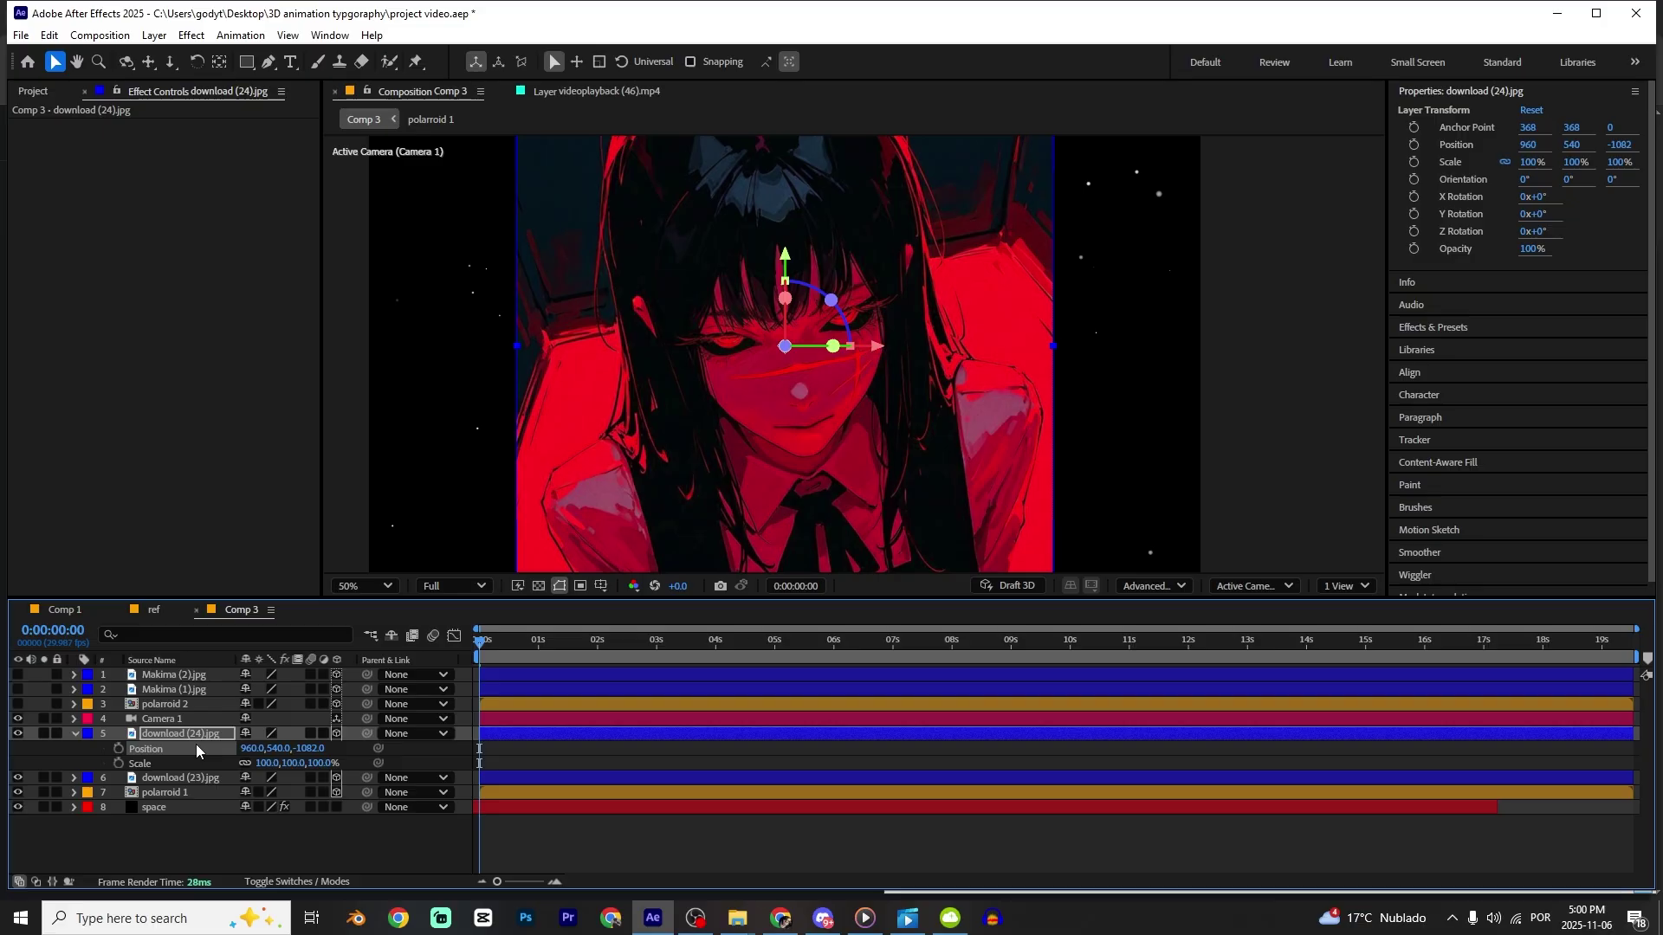
left_click_drag(294, 765, 259, 766)
left_click_drag(729, 449, 346, 465)
left_click_drag(309, 766, 254, 812)
Scale download (23).jpg to 39% and place it right of the polaroid at about 1390, 687.4, -1056.
left_click(294, 778)
key("p")
key("shift+s")
left_click_drag(786, 442, 1093, 532)
left_click_drag(287, 810, 292, 810)
left_click_drag(1080, 554, 1083, 571)
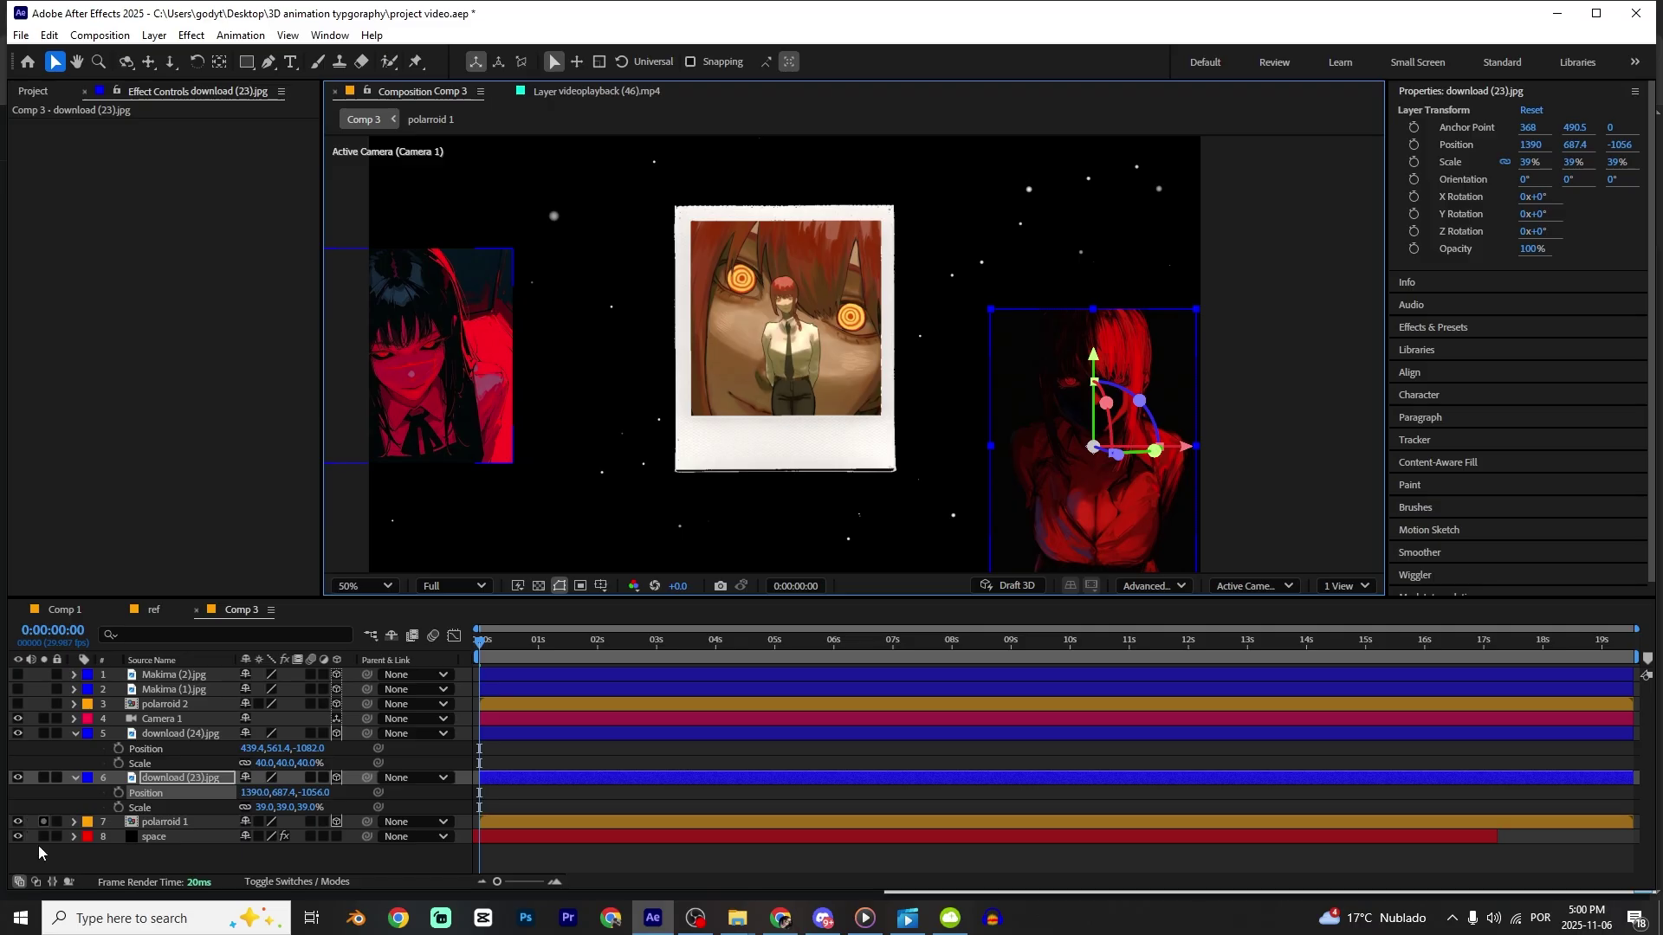
Rotate download (23).jpg to X -7° and Y 40° with slight orientation changes, and move it to about 1440.5, 723.4.
key("shift+r")
scroll(321, 687, "down", 1)
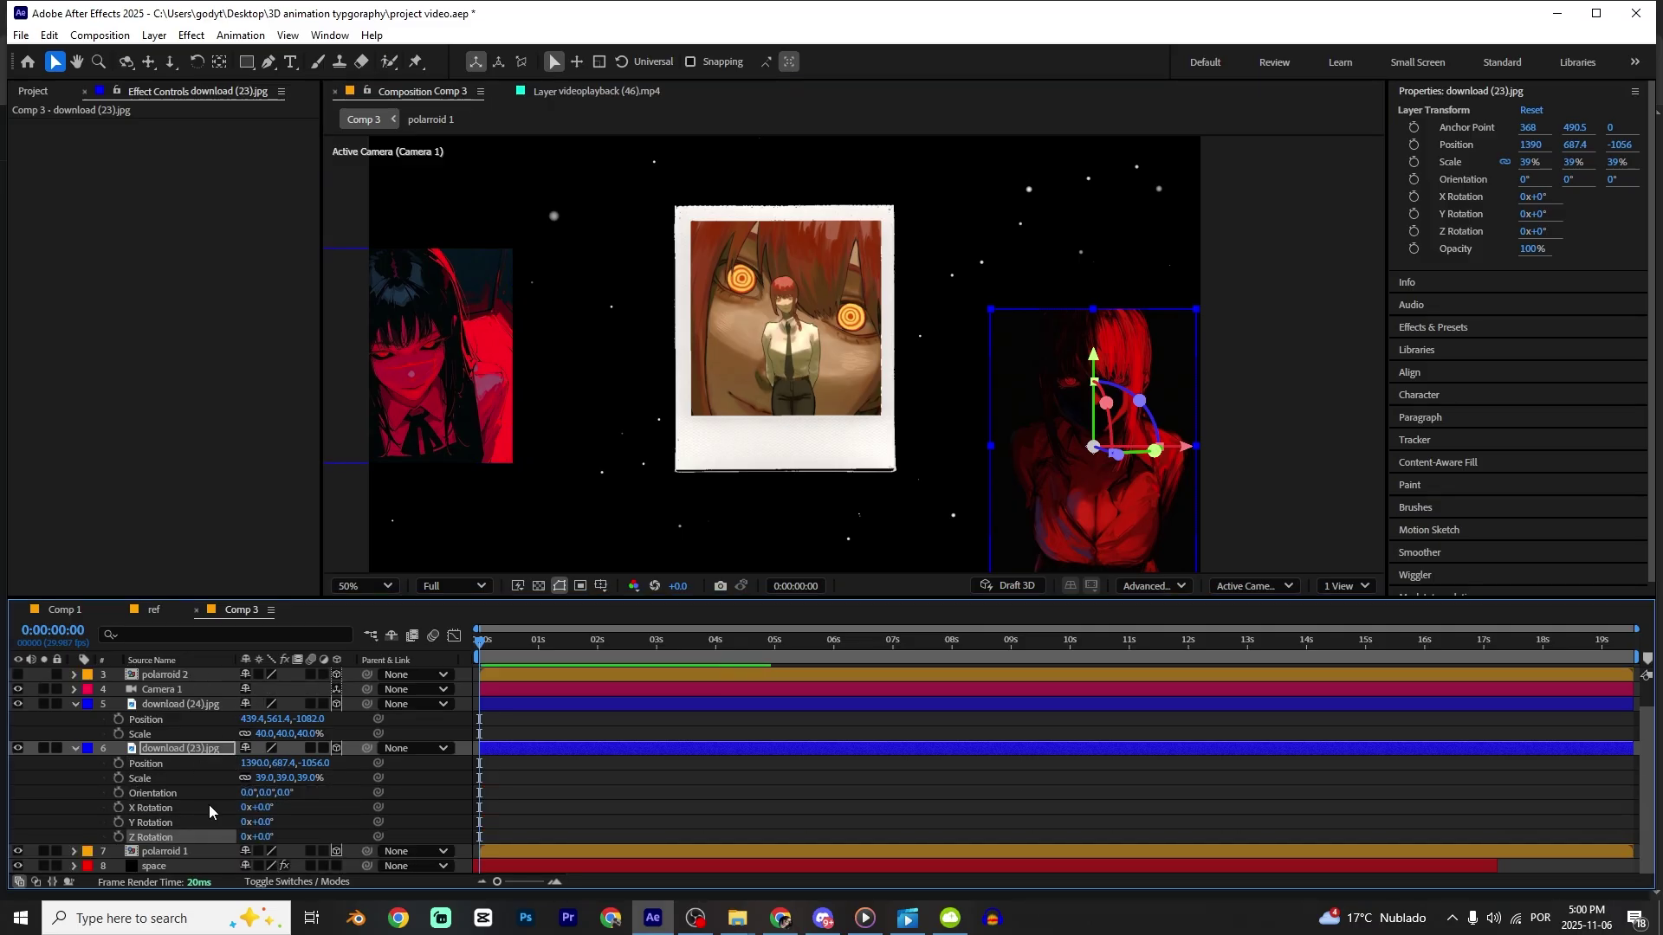
left_click_drag(265, 808, 312, 827)
left_click_drag(1136, 399, 1143, 404)
left_click_drag(1125, 523, 1149, 540)
Switch the composition's 3D renderer to Classic 3D.
left_click(1161, 587)
left_click(1172, 612)
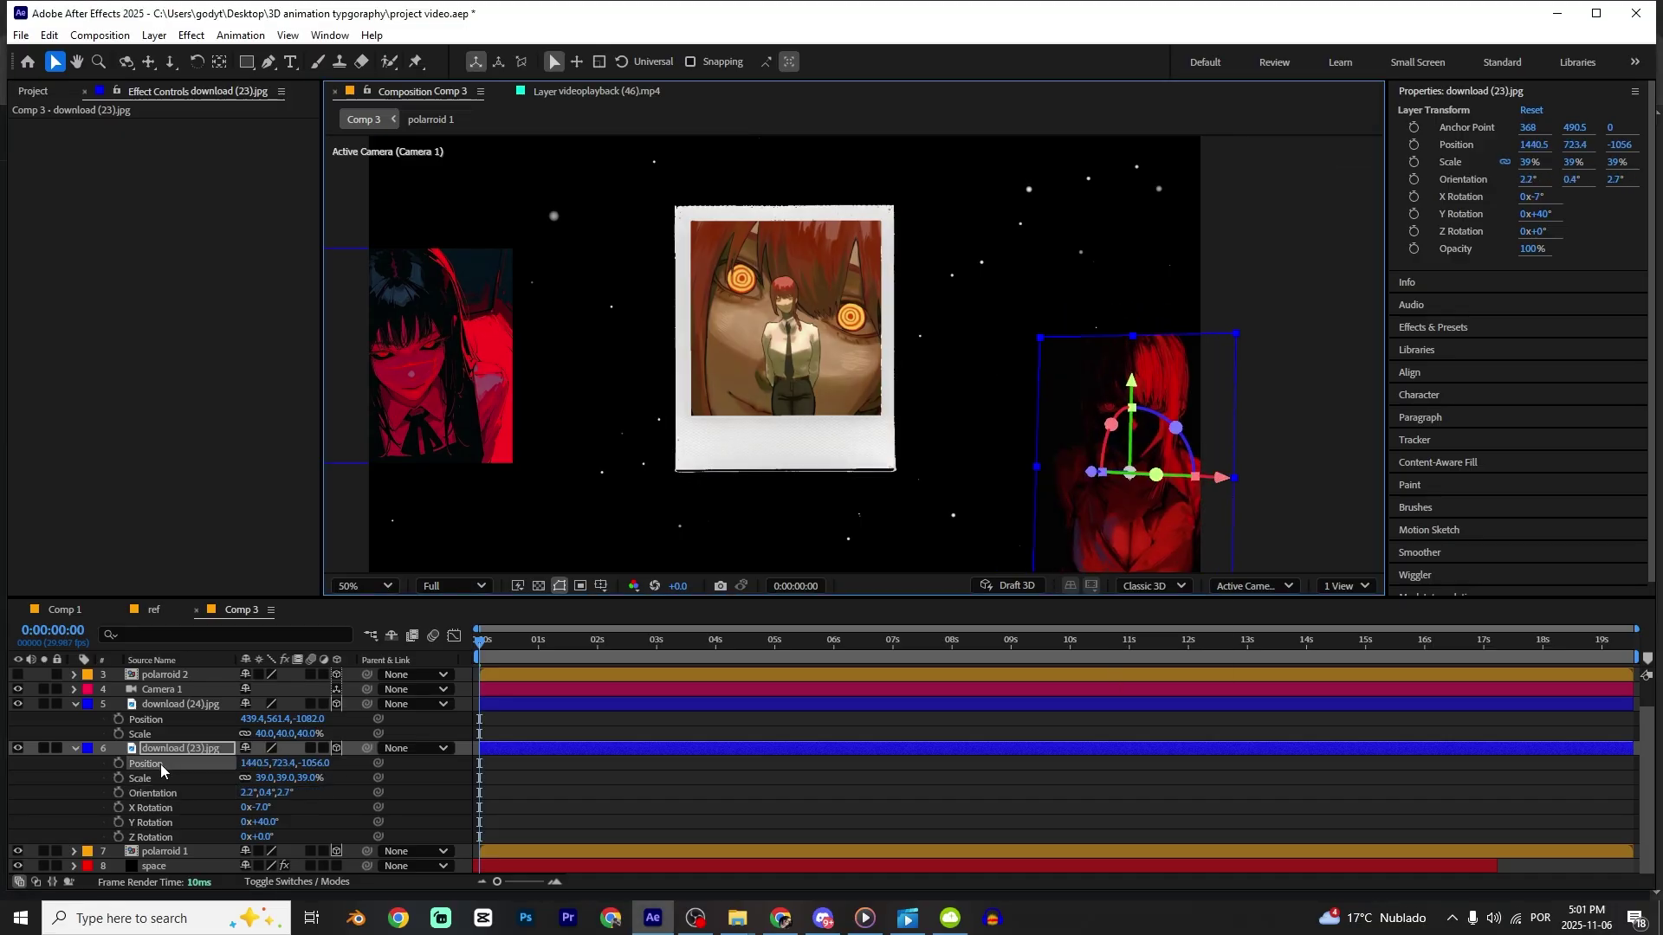
Set download (24).jpg to 59% scale, rotations X 7°, Y -42°, Z -6°, and a position of about 466.1, 380.3, -1155.
left_click(164, 706)
left_click_drag(317, 721, 256, 740)
key("shift+r")
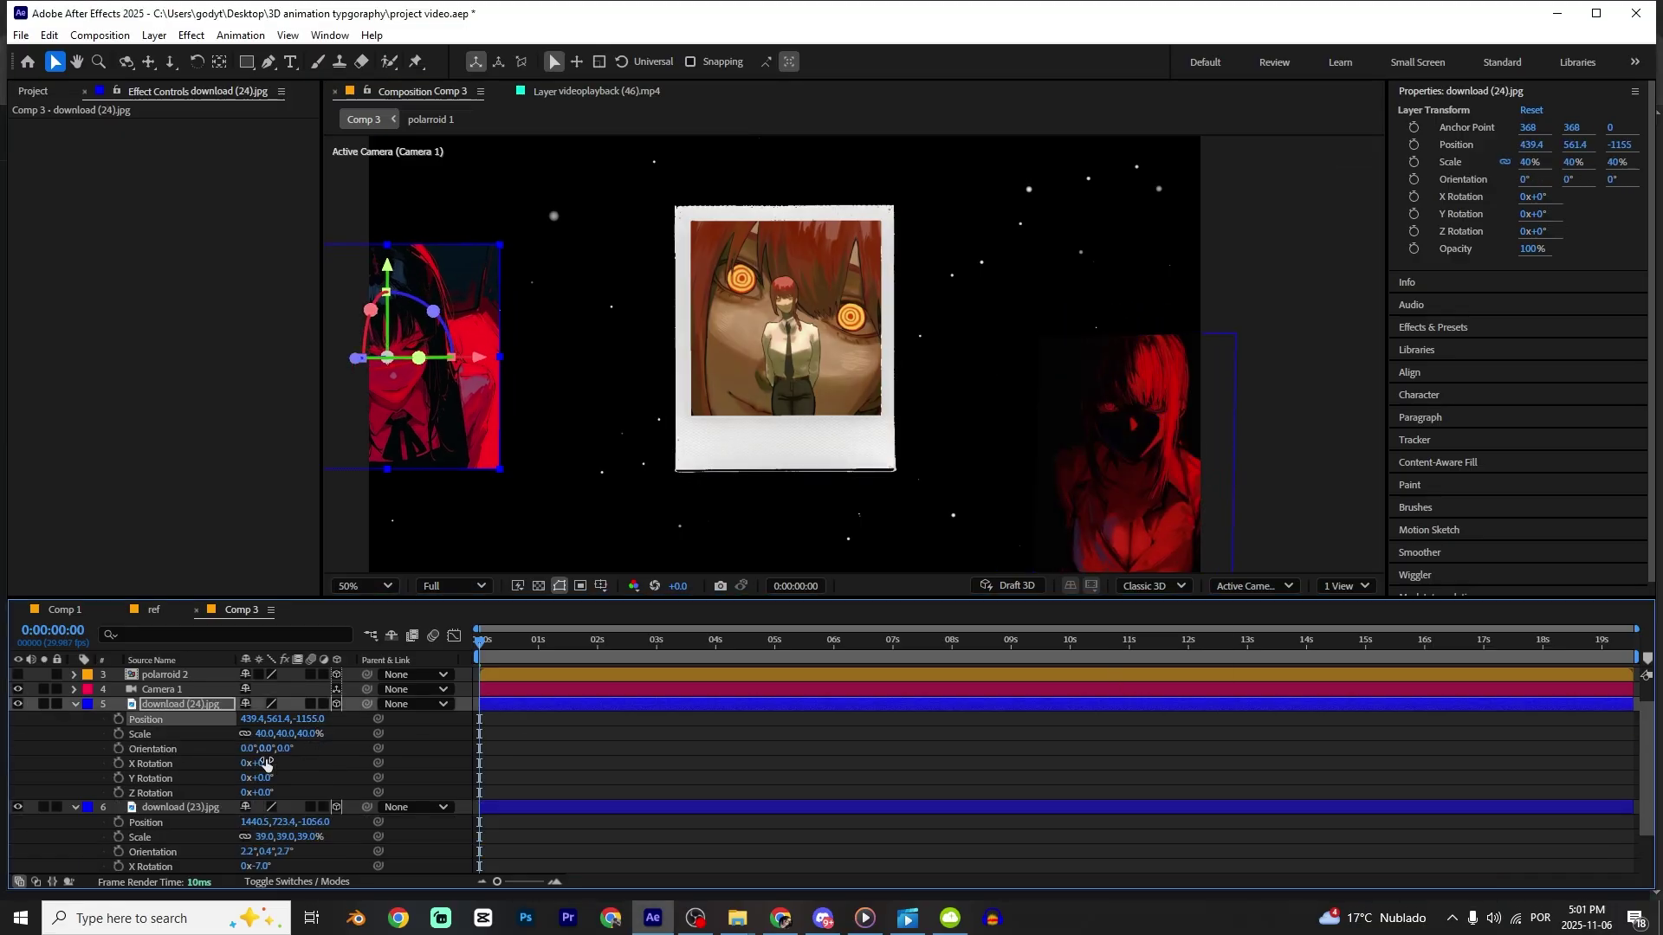
left_click_drag(264, 733, 279, 733)
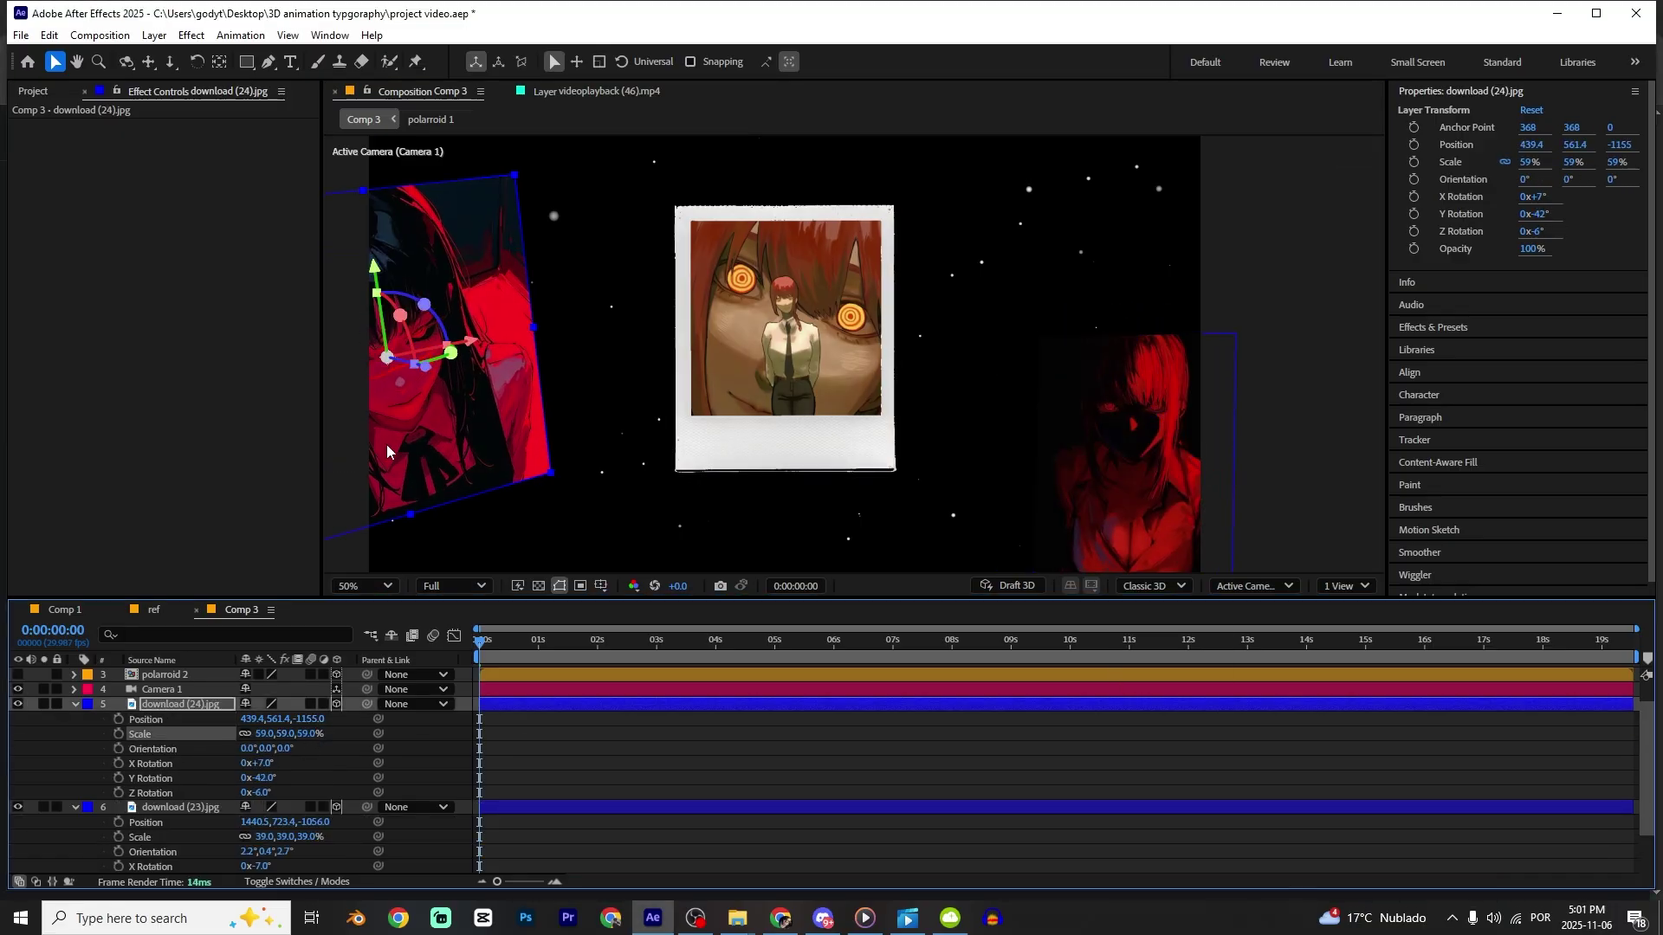
left_click_drag(518, 364, 642, 308)
Collapse the expanded properties of all layers in the timeline.
scroll(493, 476, "down", 2)
key("ctrl+a")
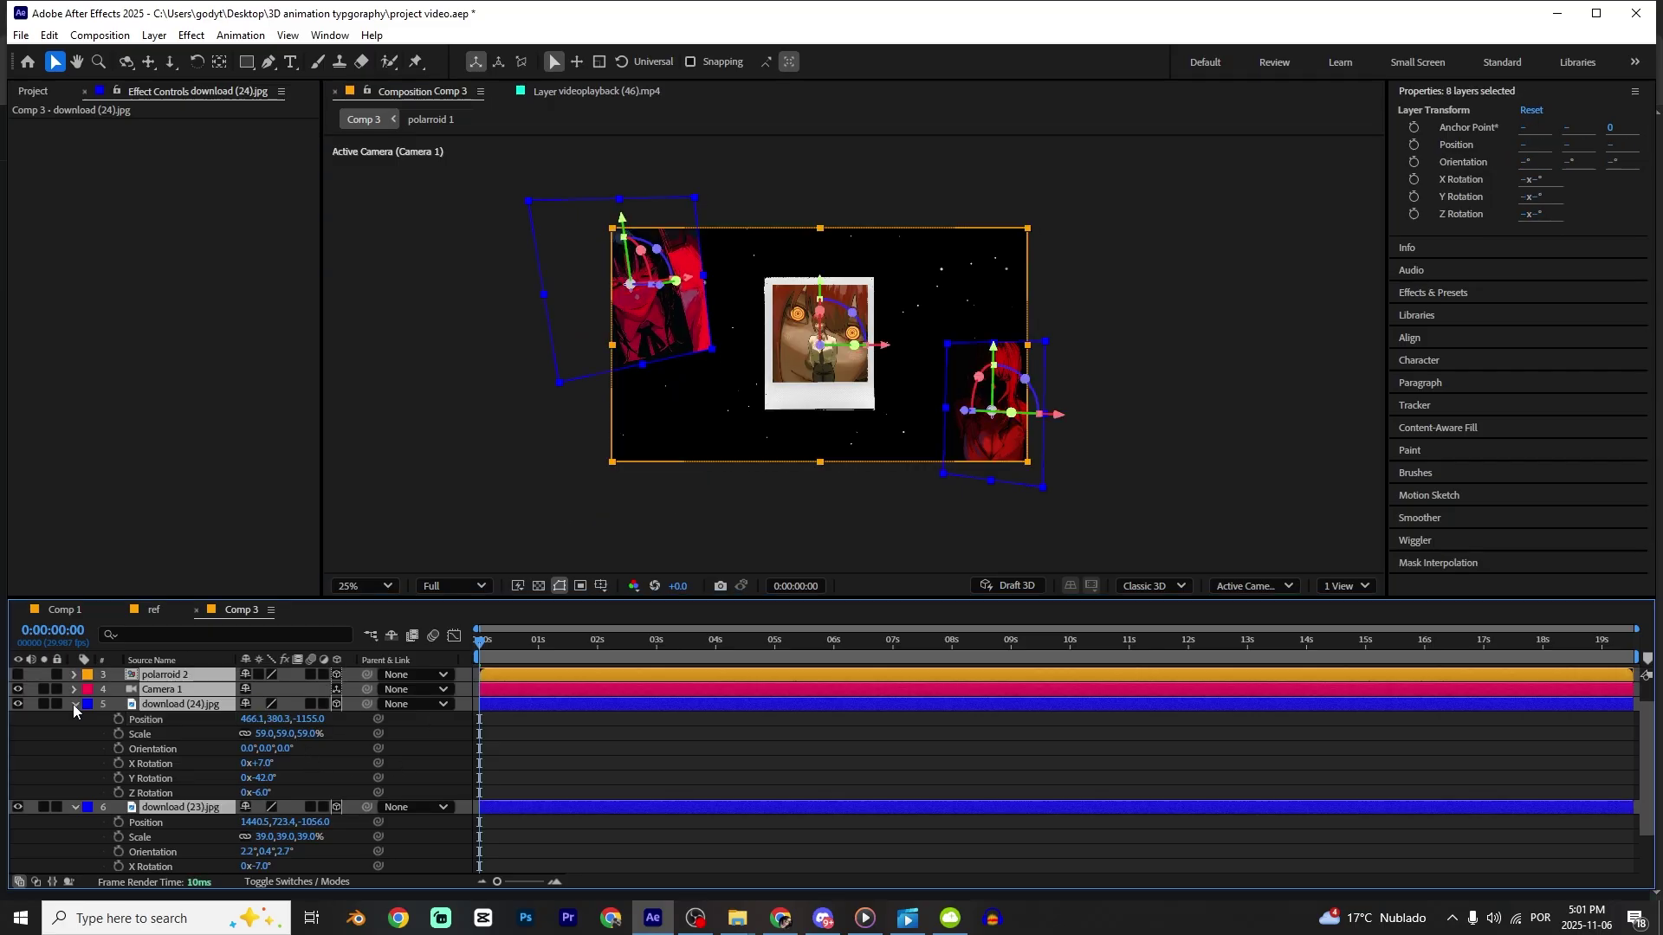
left_click(75, 704)
left_click(229, 854)
Keyframe Camera 1's point of interest, position and X, Y, Z rotation, and move those keyframes to about 3 seconds.
left_click(164, 718)
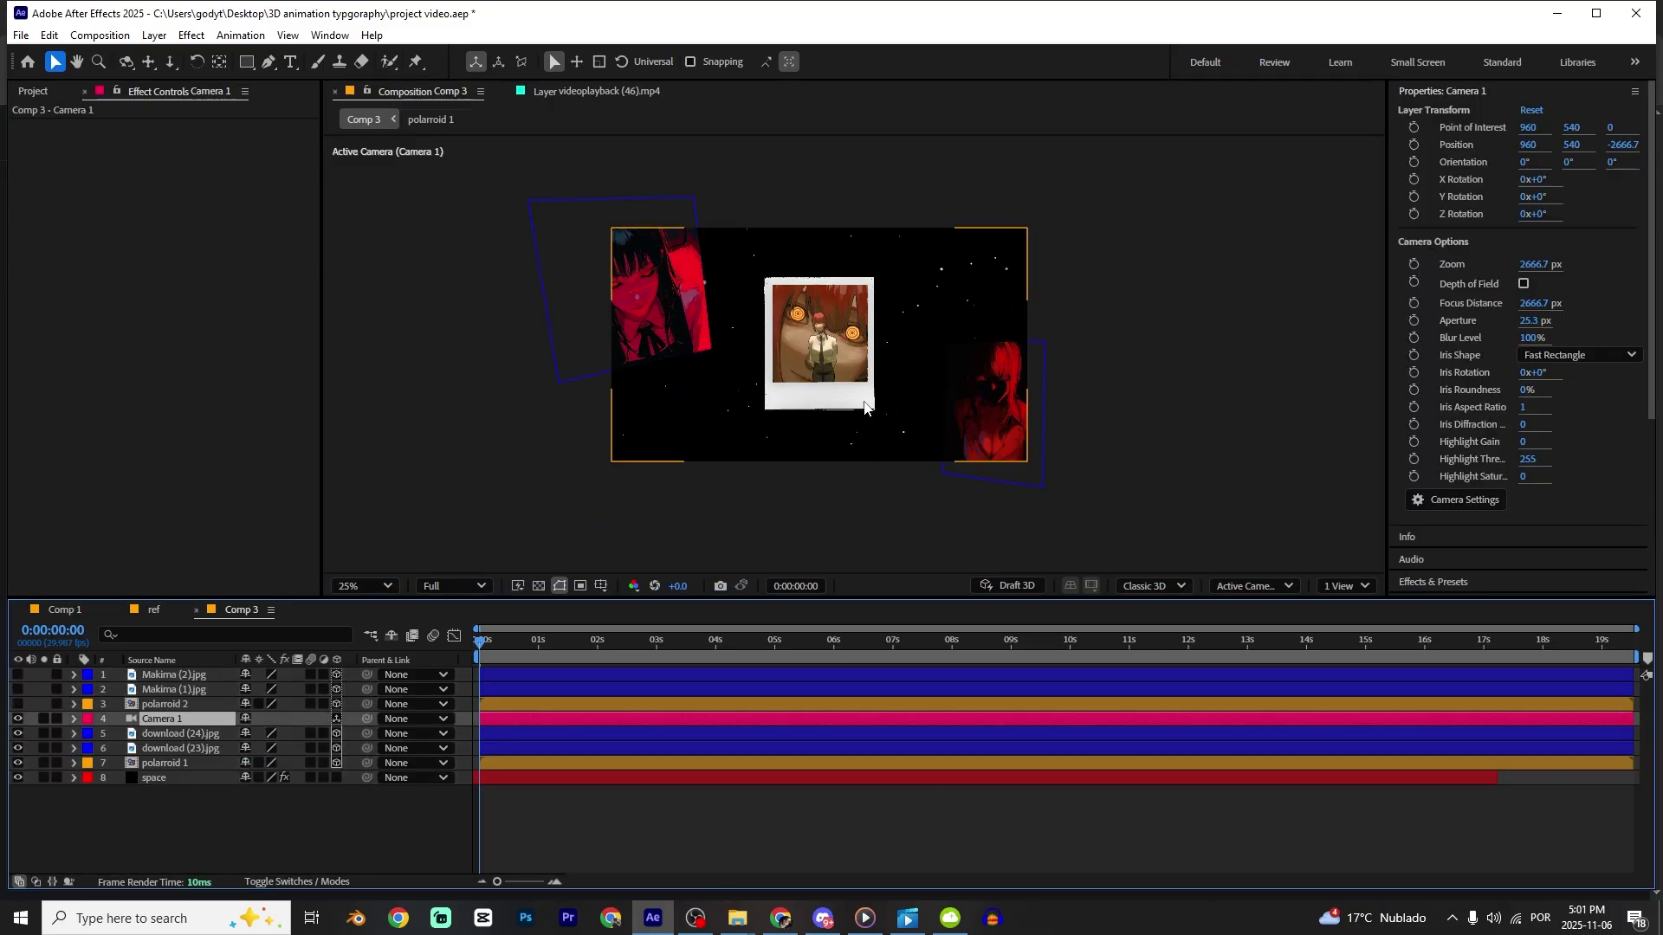
key("p")
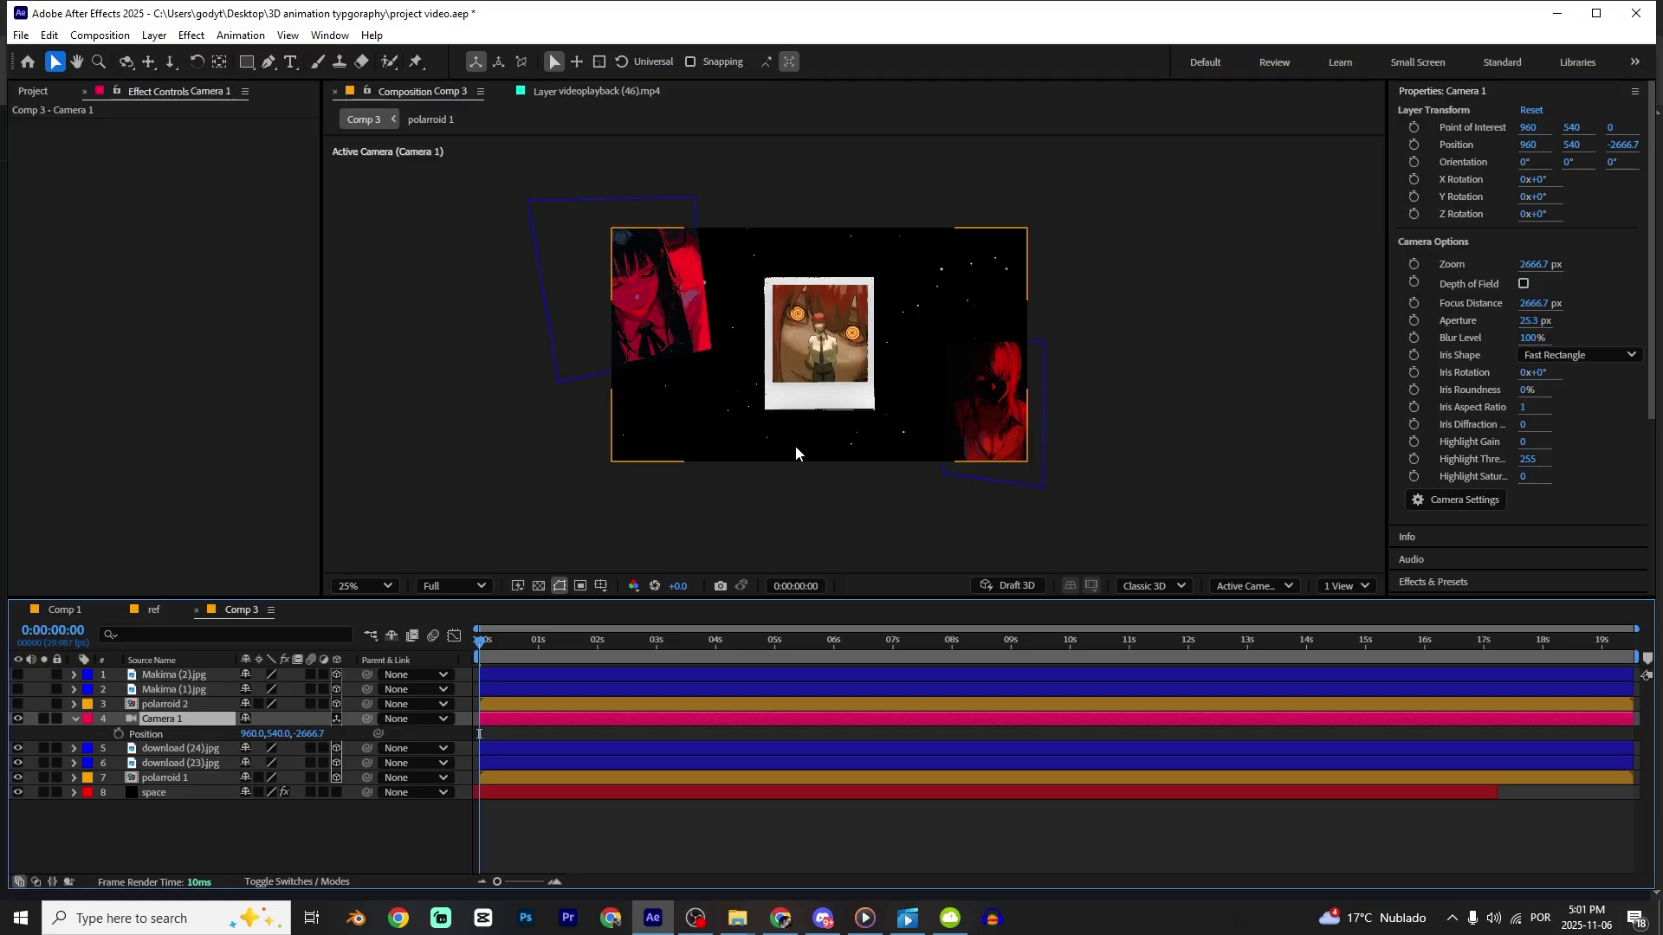
key("shift+a")
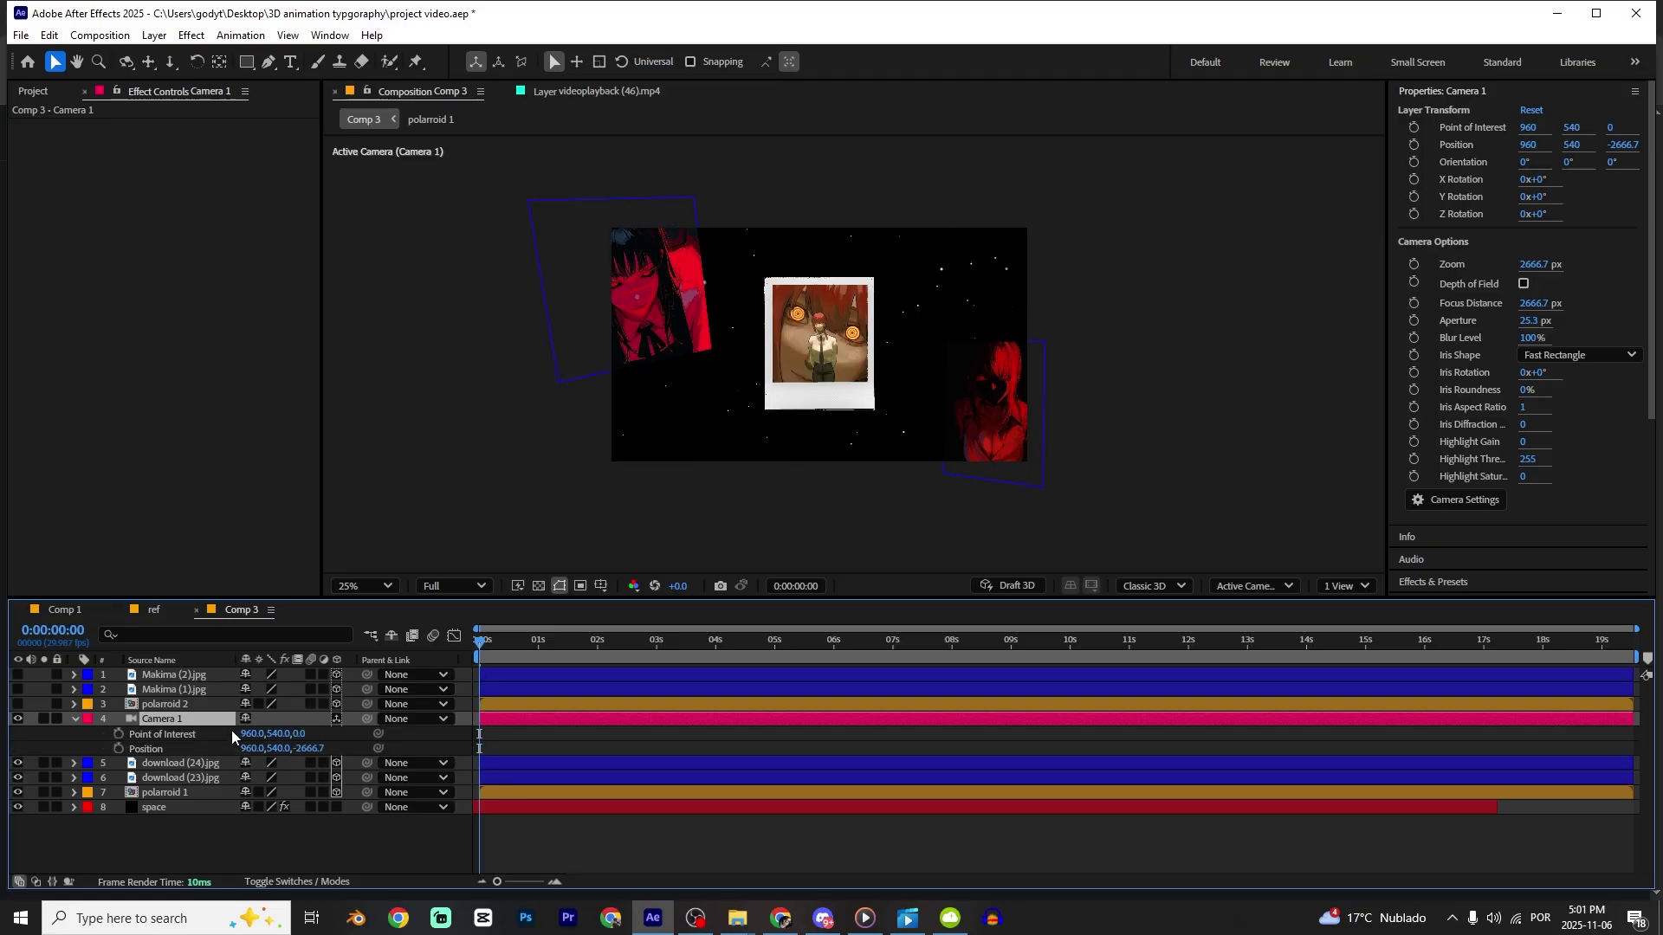
key("shift+r")
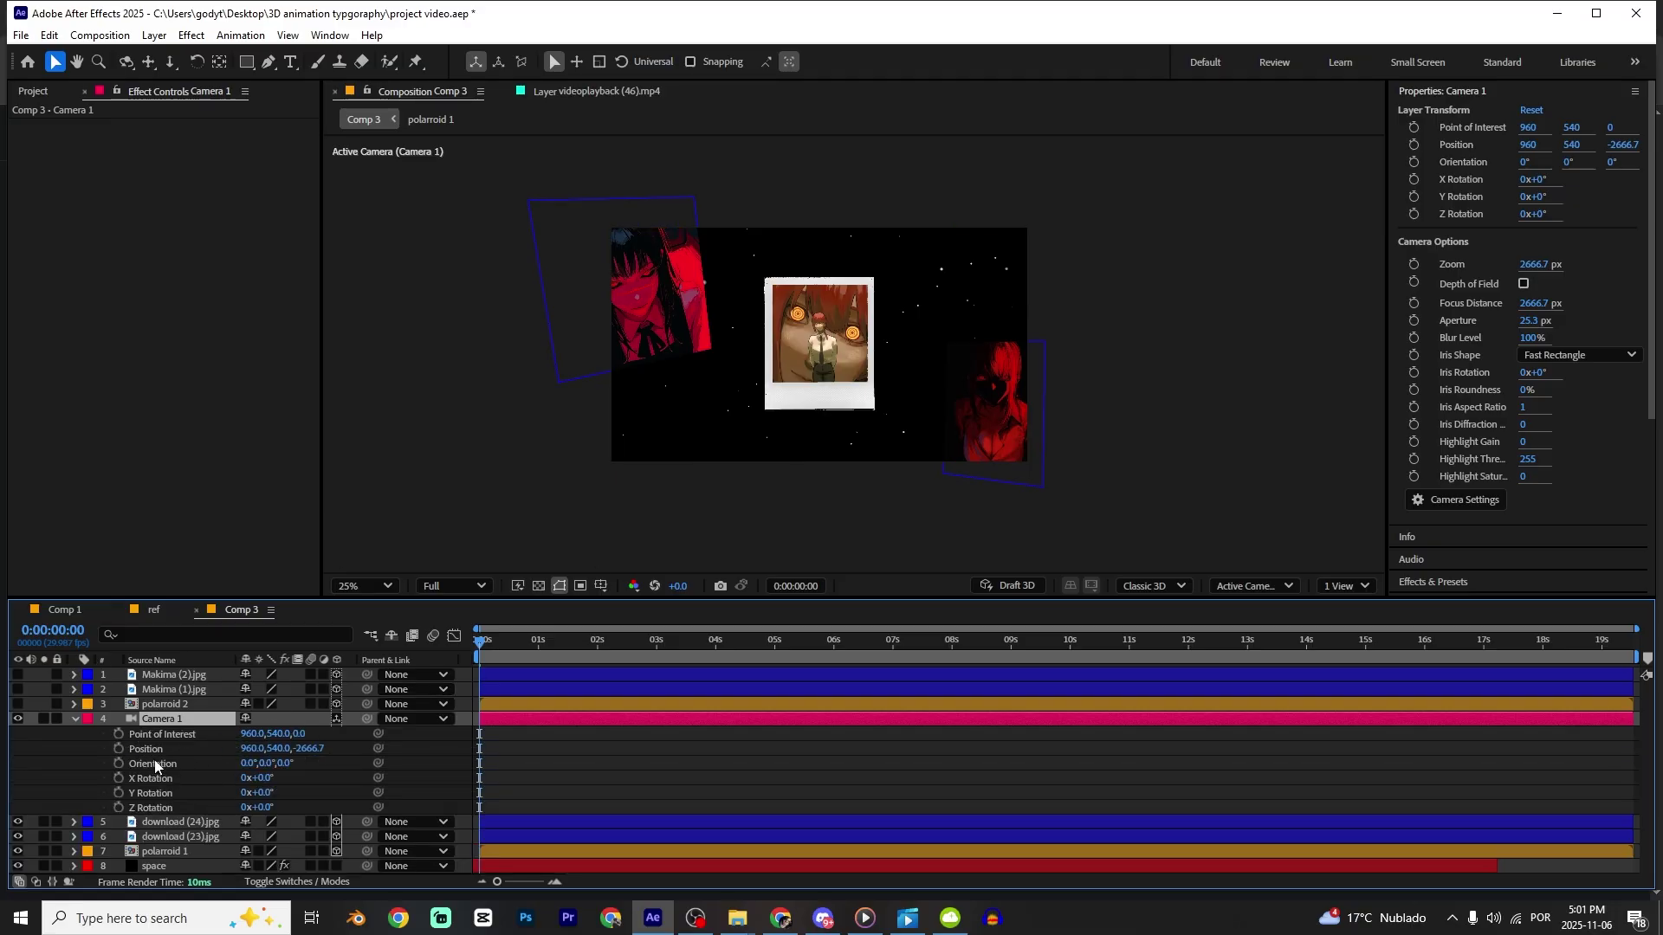
left_click_drag(122, 735, 123, 807)
left_click(118, 748)
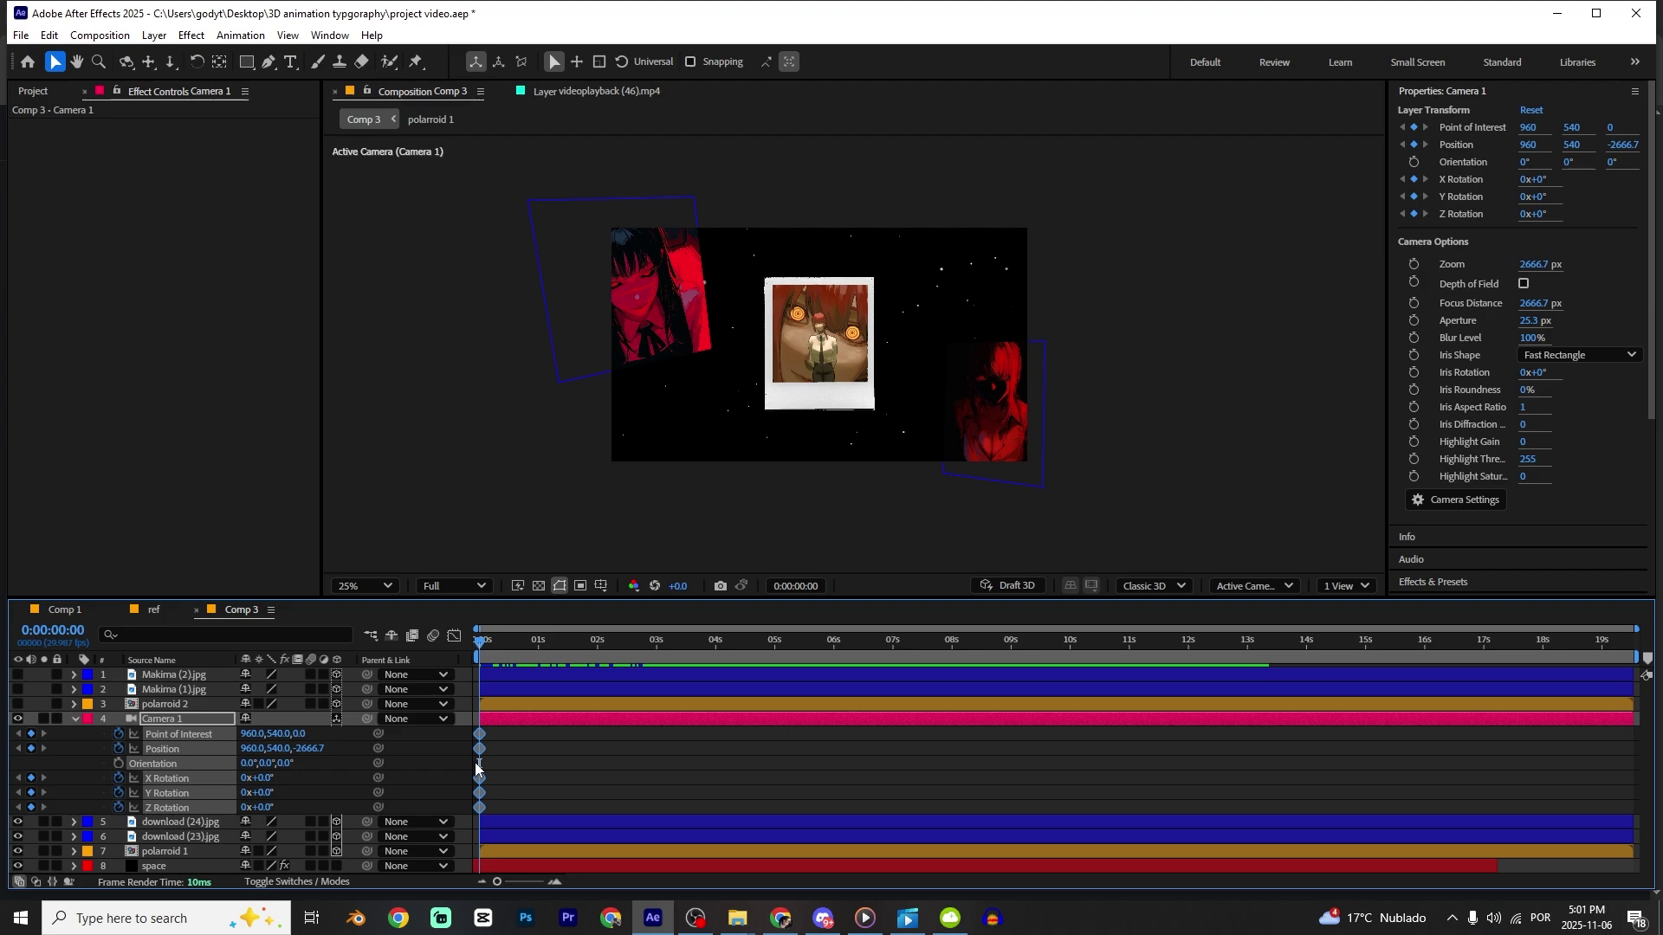
left_click_drag(479, 754, 658, 735)
left_click(693, 747)
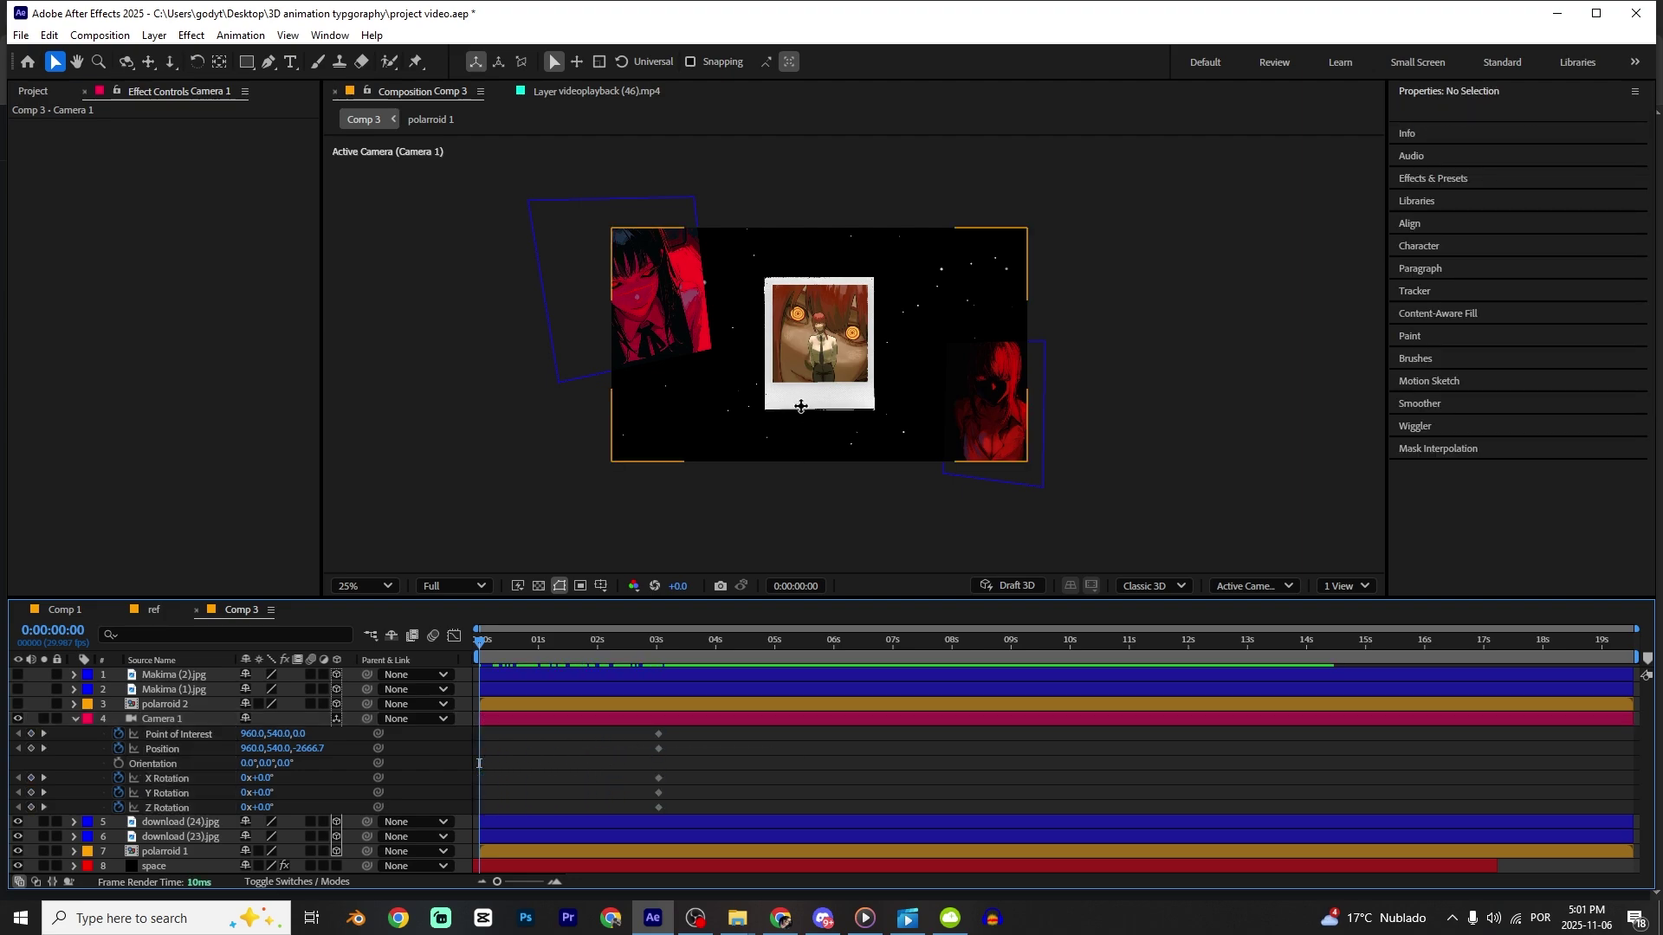
Set the camera's starting Z position to -3493.7 and its Z rotation to 8° at the first frame.
key("c")
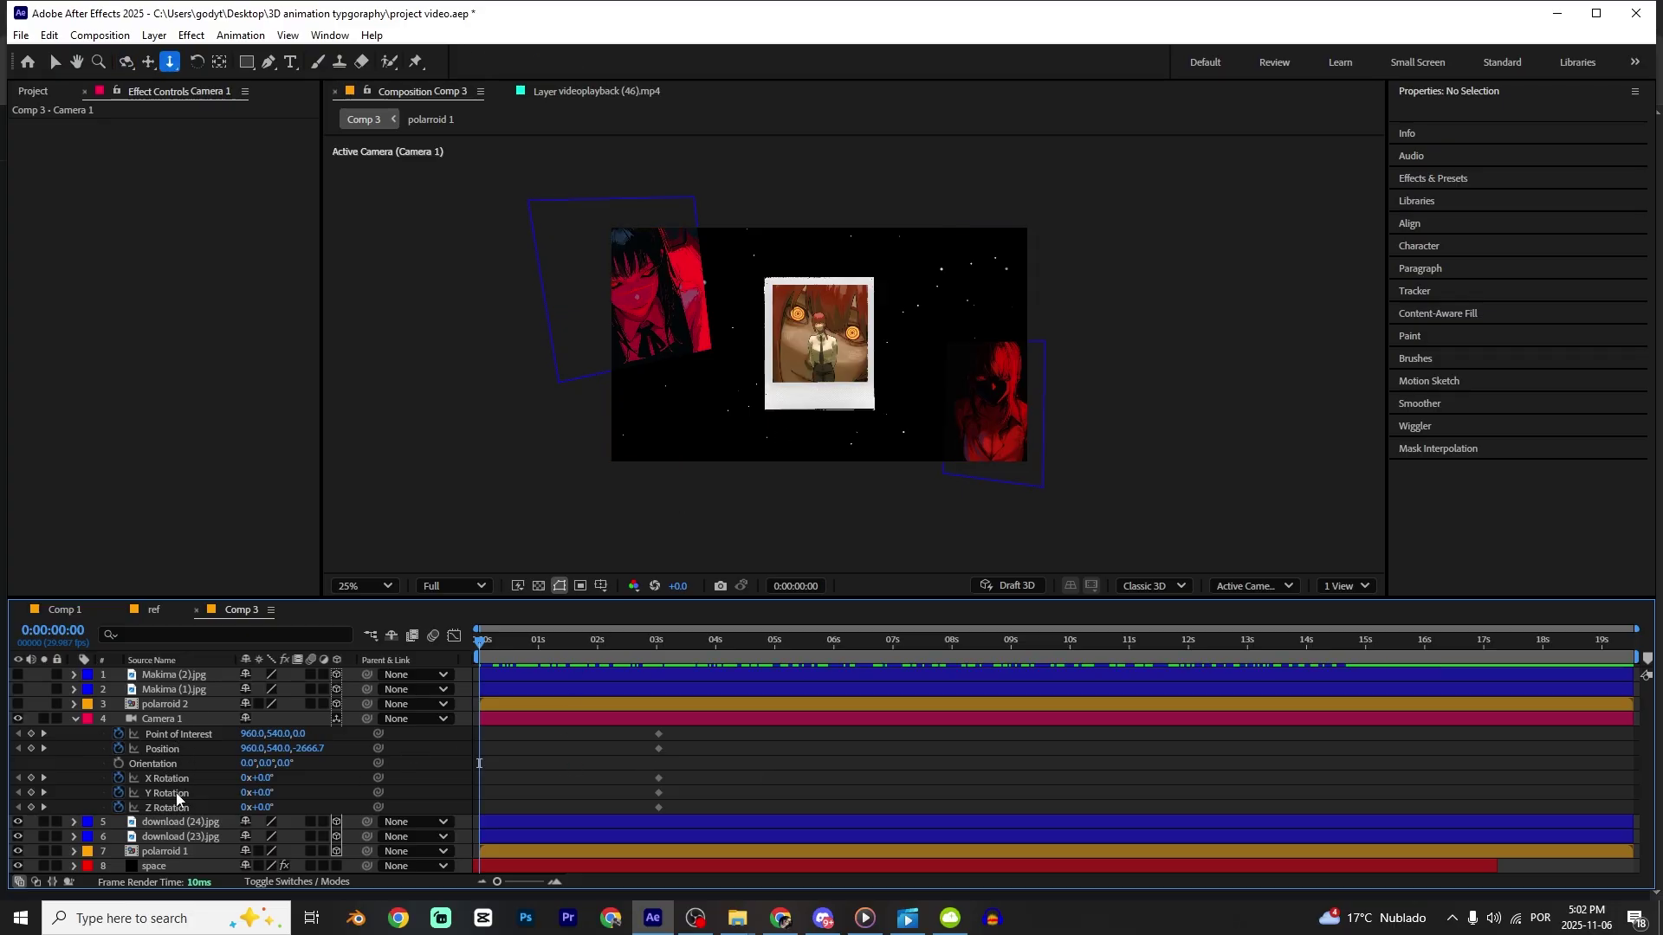
left_click_drag(294, 750, 238, 747)
left_click_drag(261, 808, 267, 806)
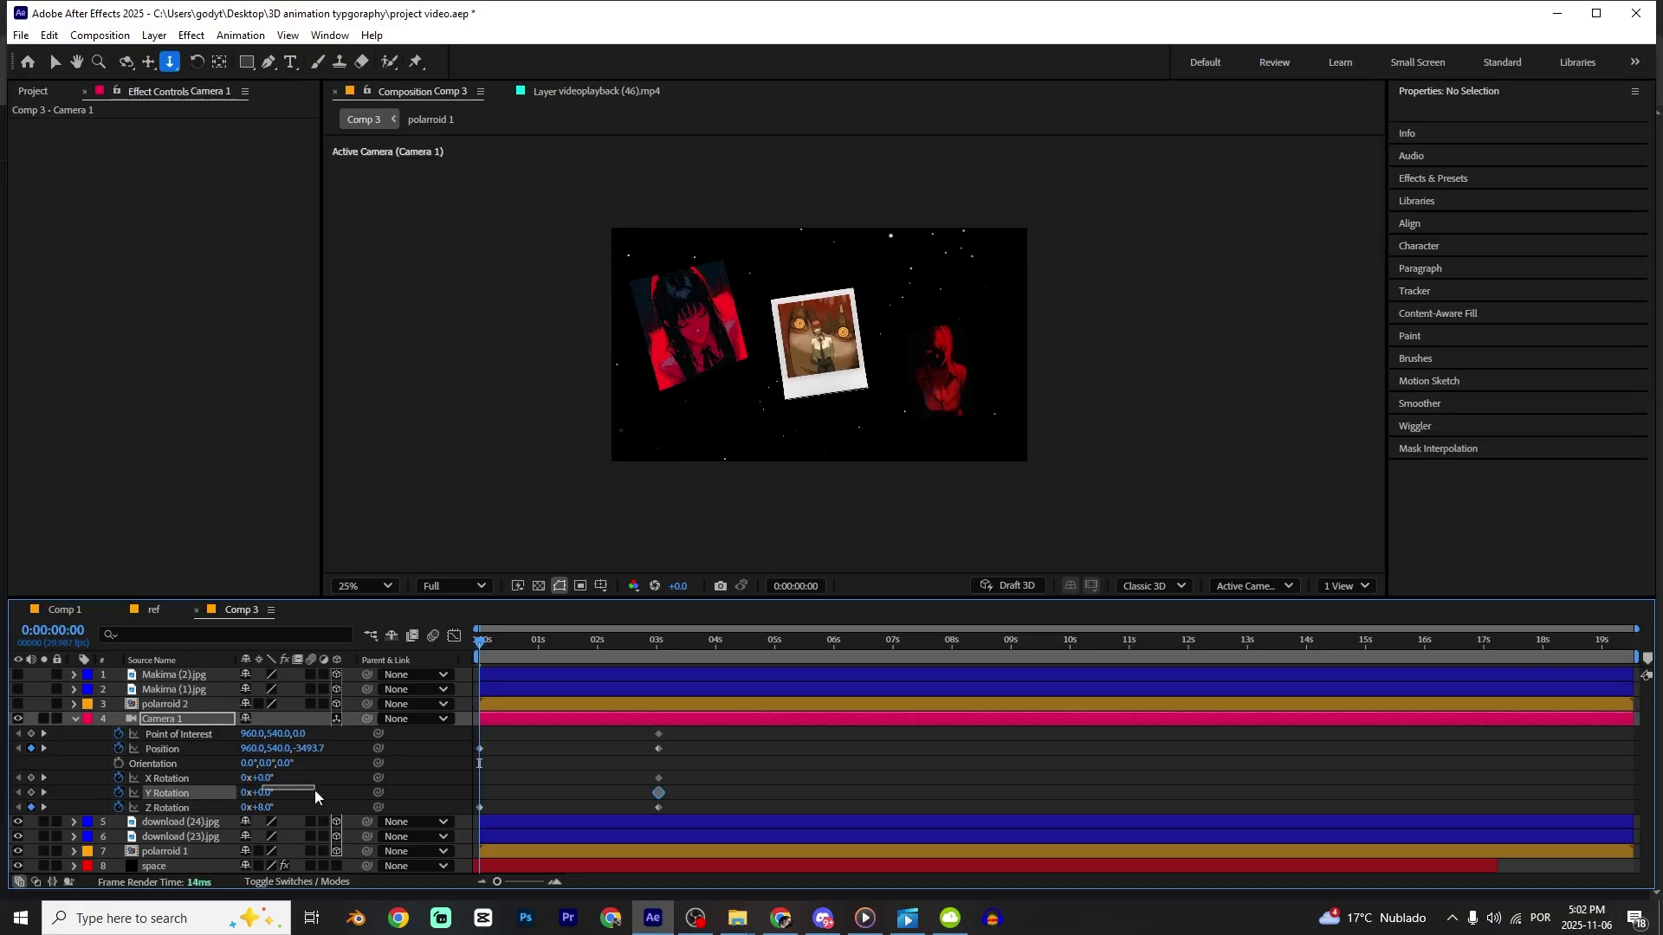
left_click_drag(274, 734, 134, 776)
key("ctrl+z")
key("ctrl+z")
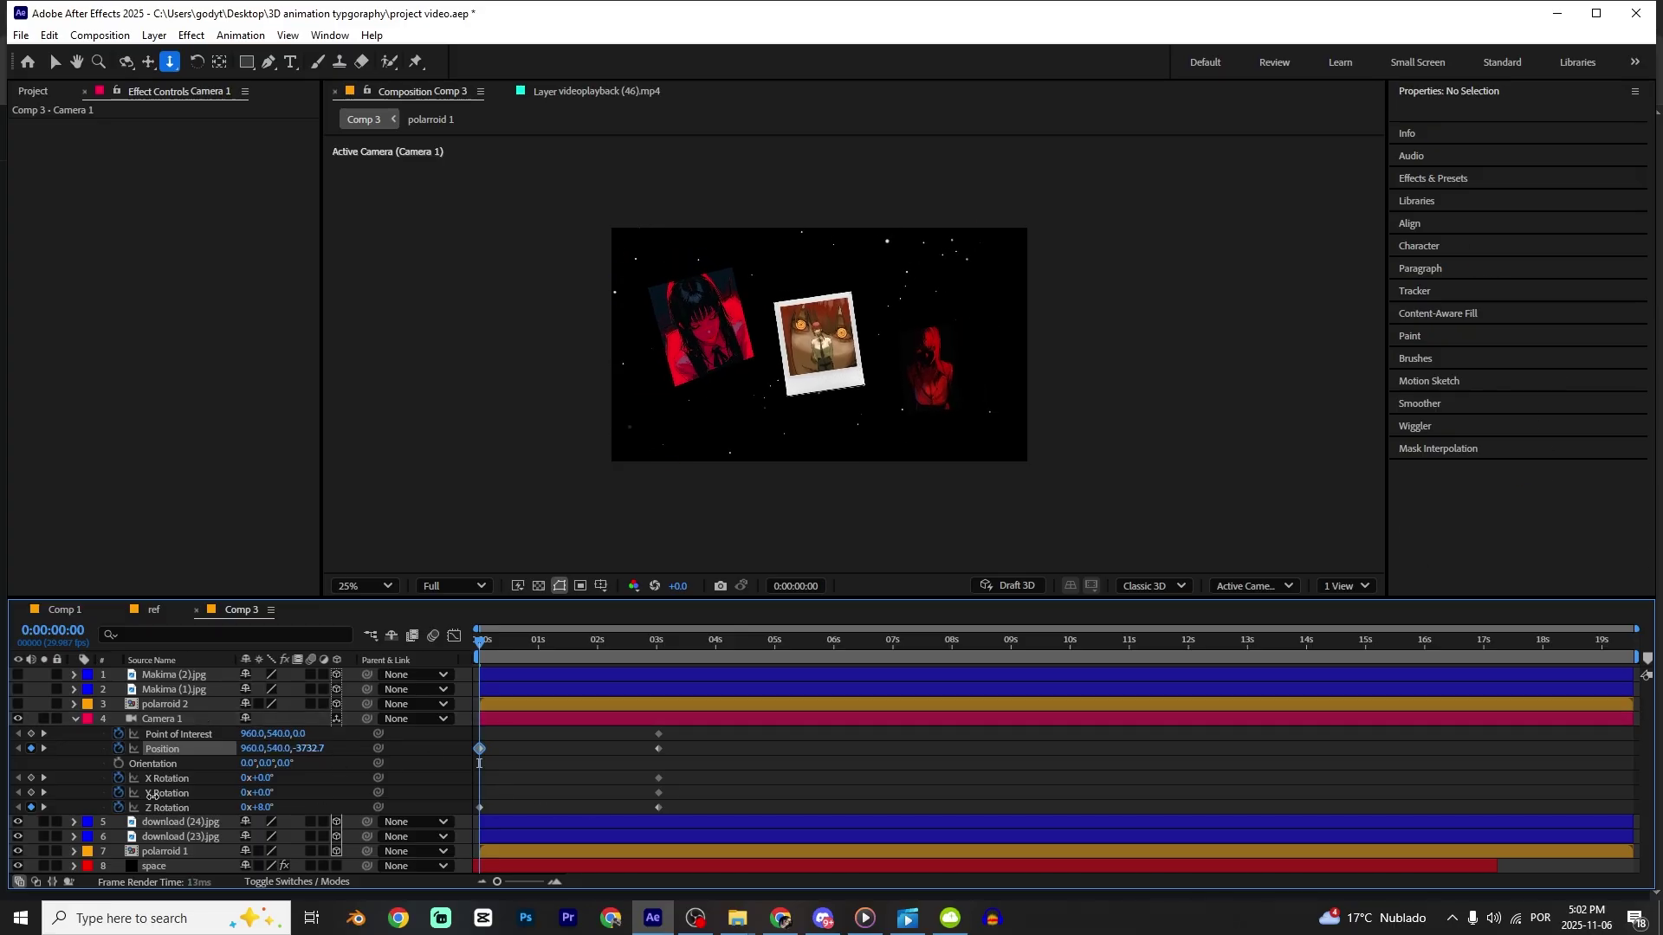
key("ctrl+z")
Set the camera's starting X position to 771 and its Z rotation to 21°, undoing the unwanted rotation tests.
left_click_drag(264, 778, 278, 812)
key("ctrl+z")
key("ctrl+z")
left_click(569, 742)
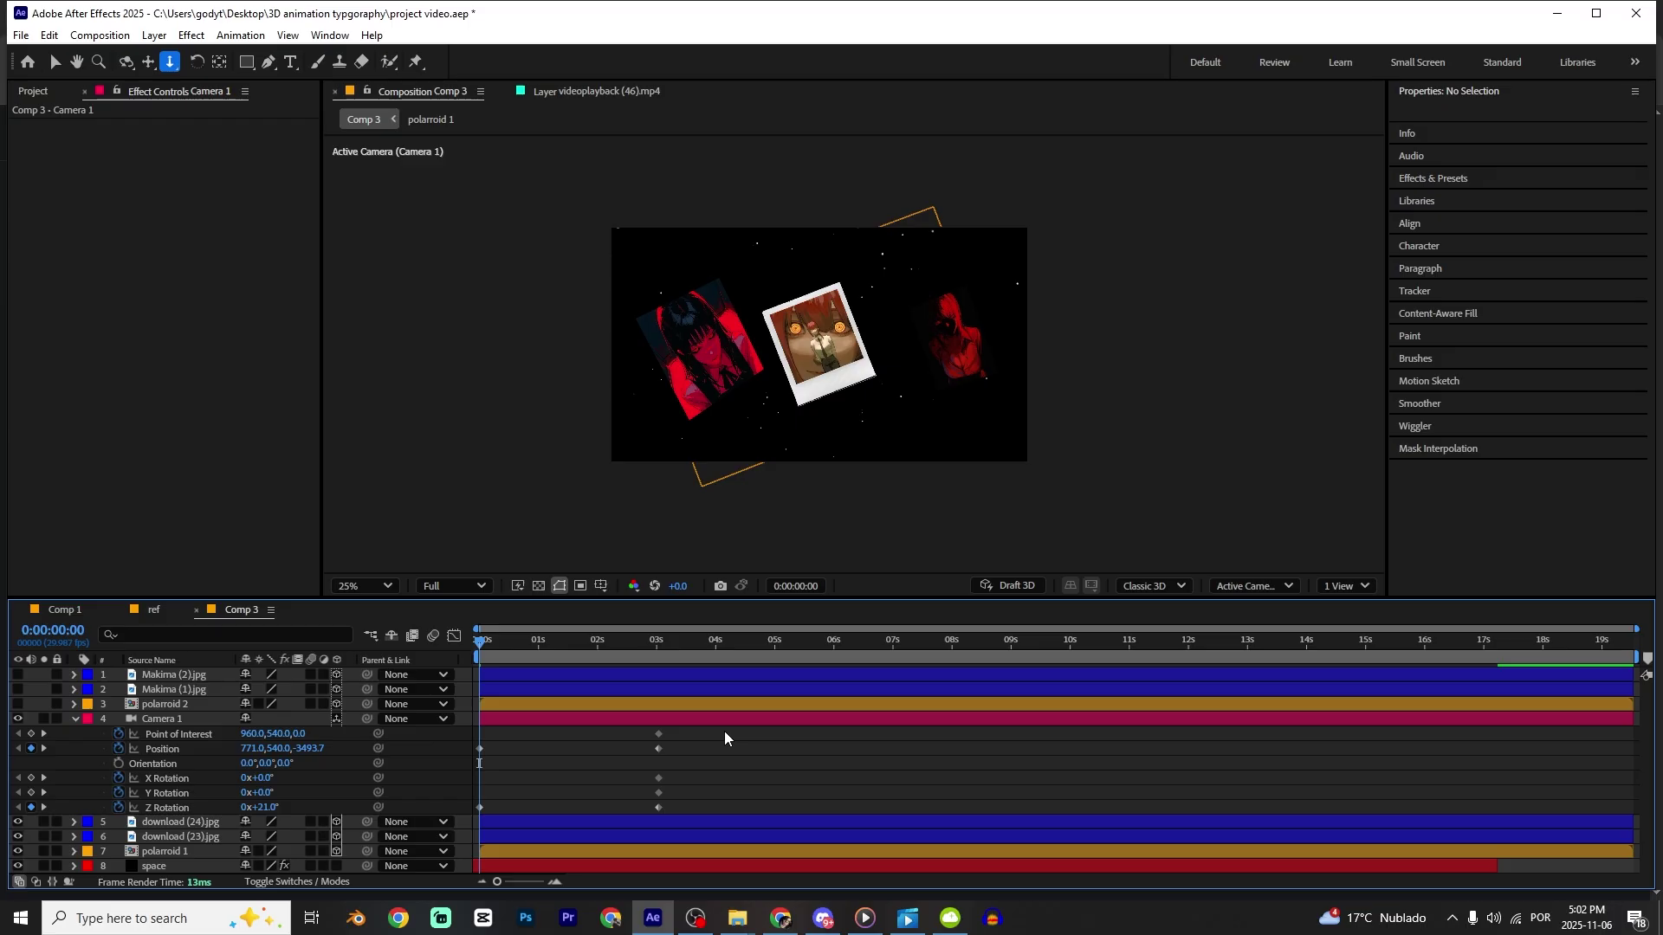
Easy-ease all camera keyframes, steepen their speed curve in the graph editor and preview the motion.
left_click_drag(720, 731, 392, 882)
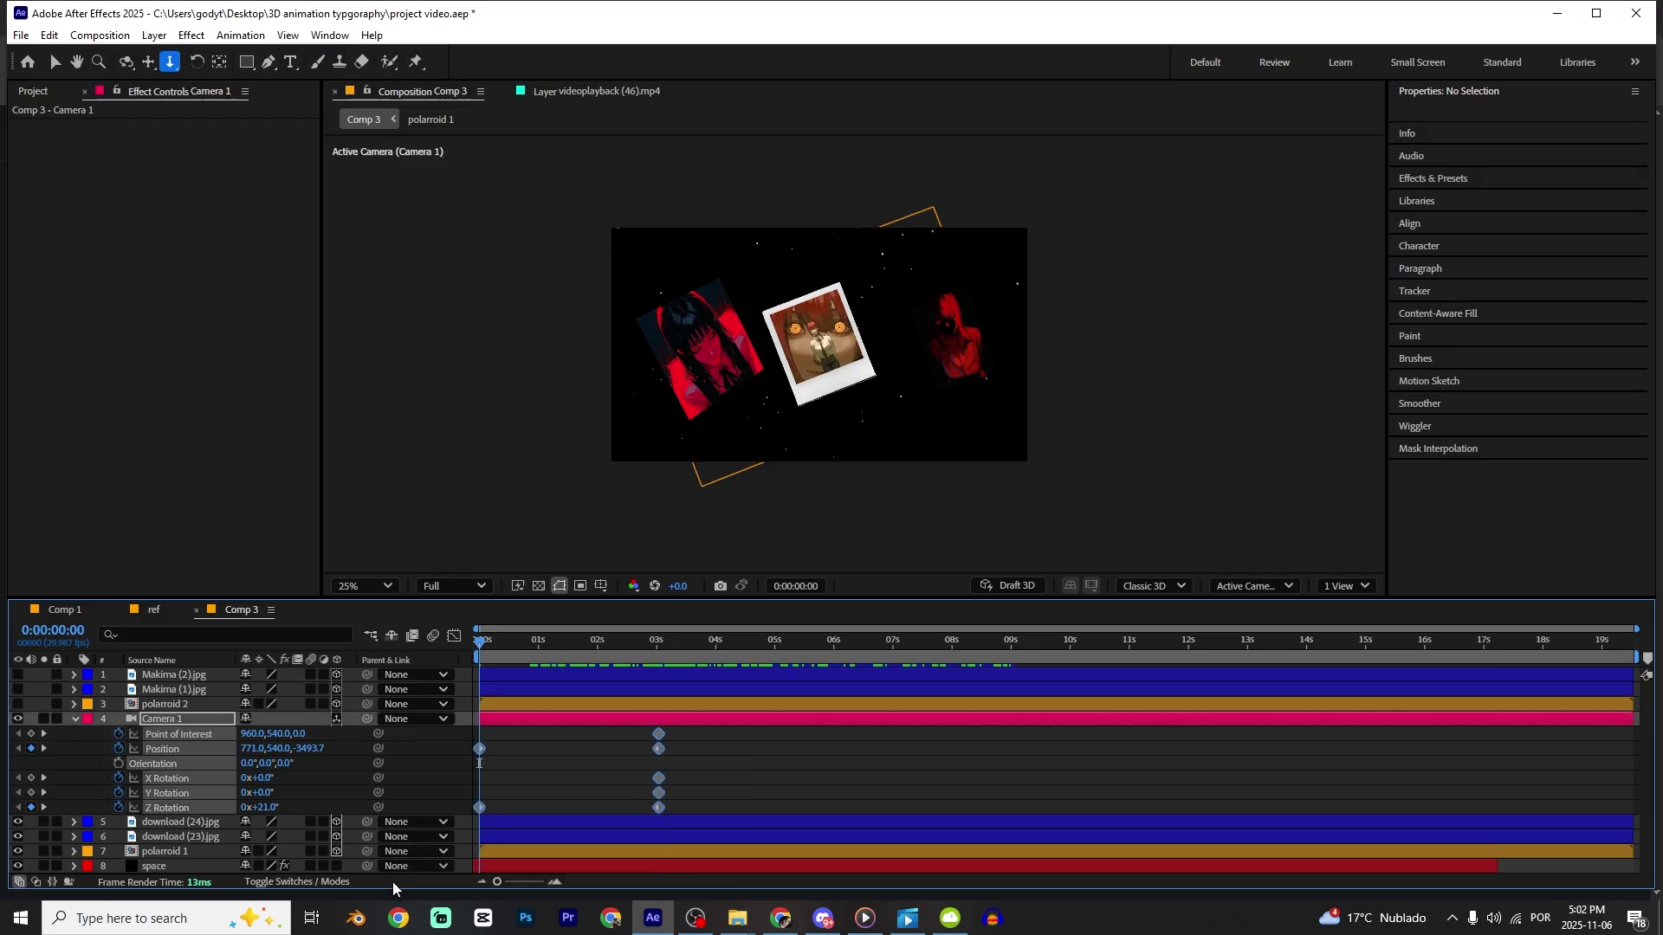
left_click(452, 637)
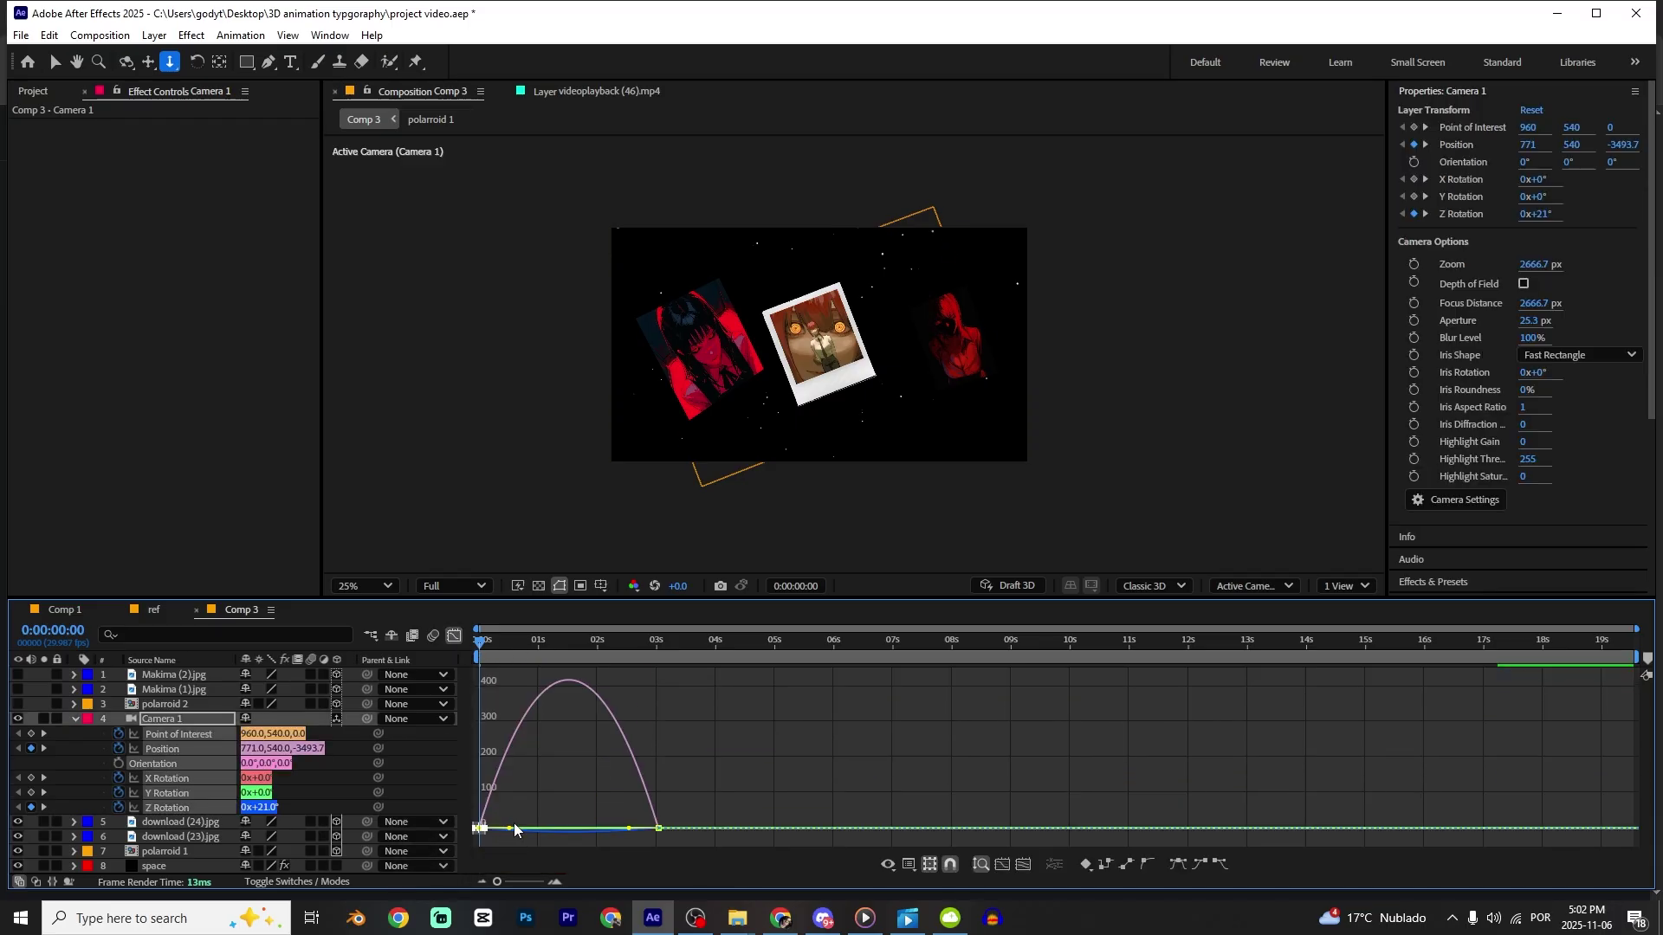
left_click_drag(509, 830, 569, 831)
left_click(452, 636)
key("space")
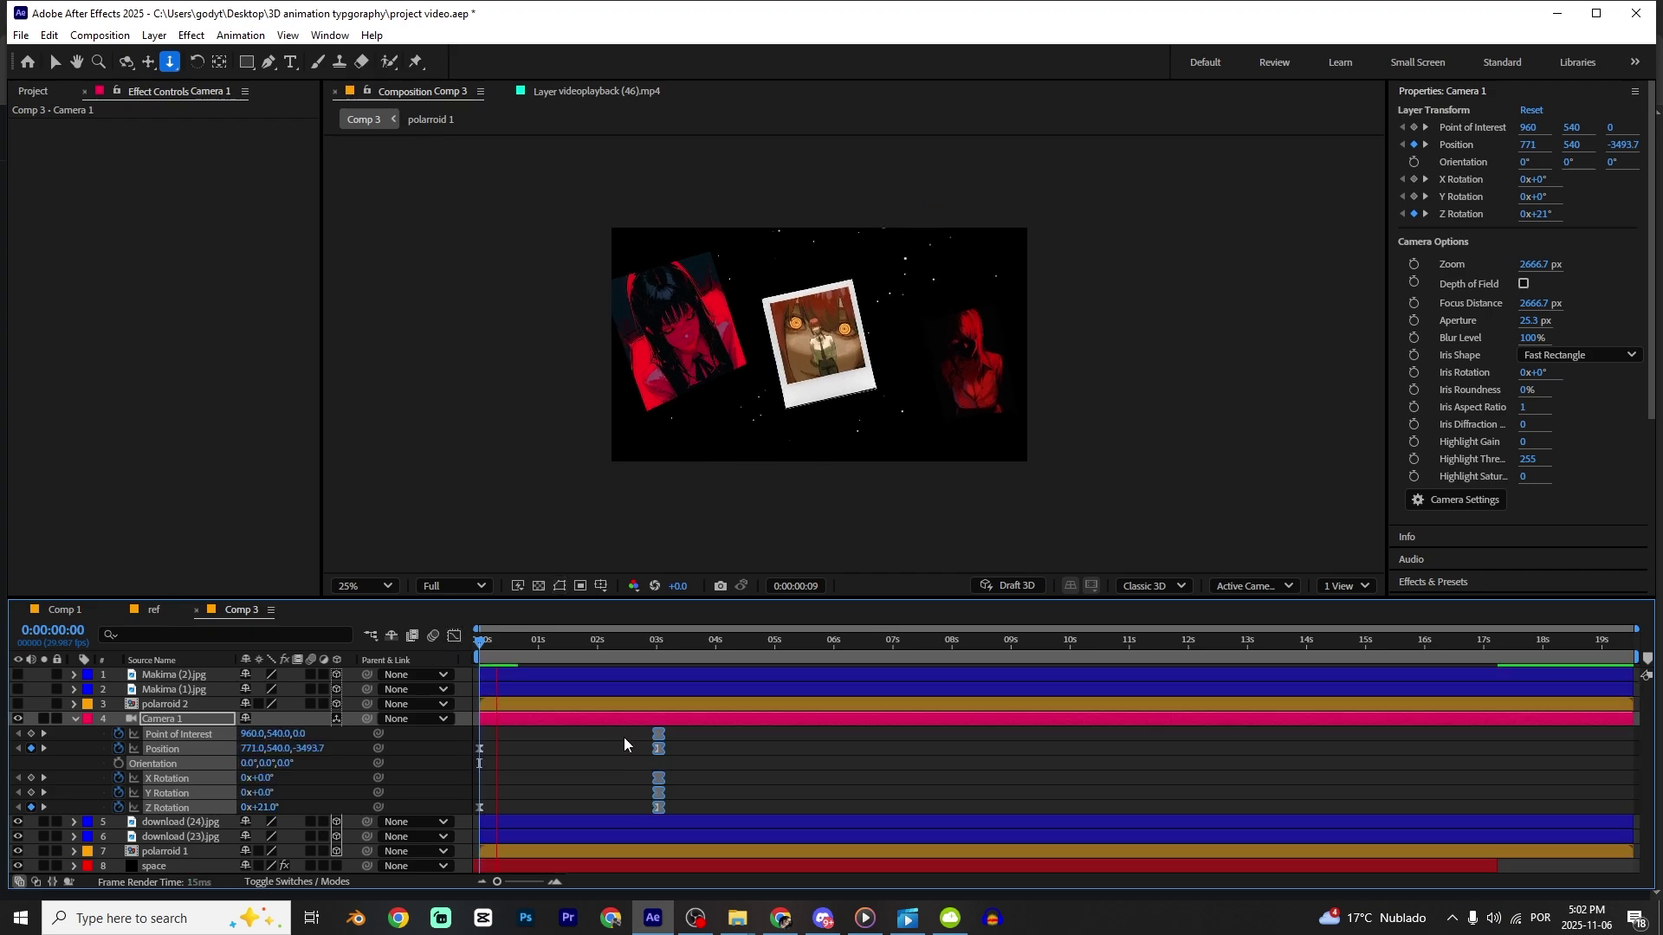
left_click(590, 741)
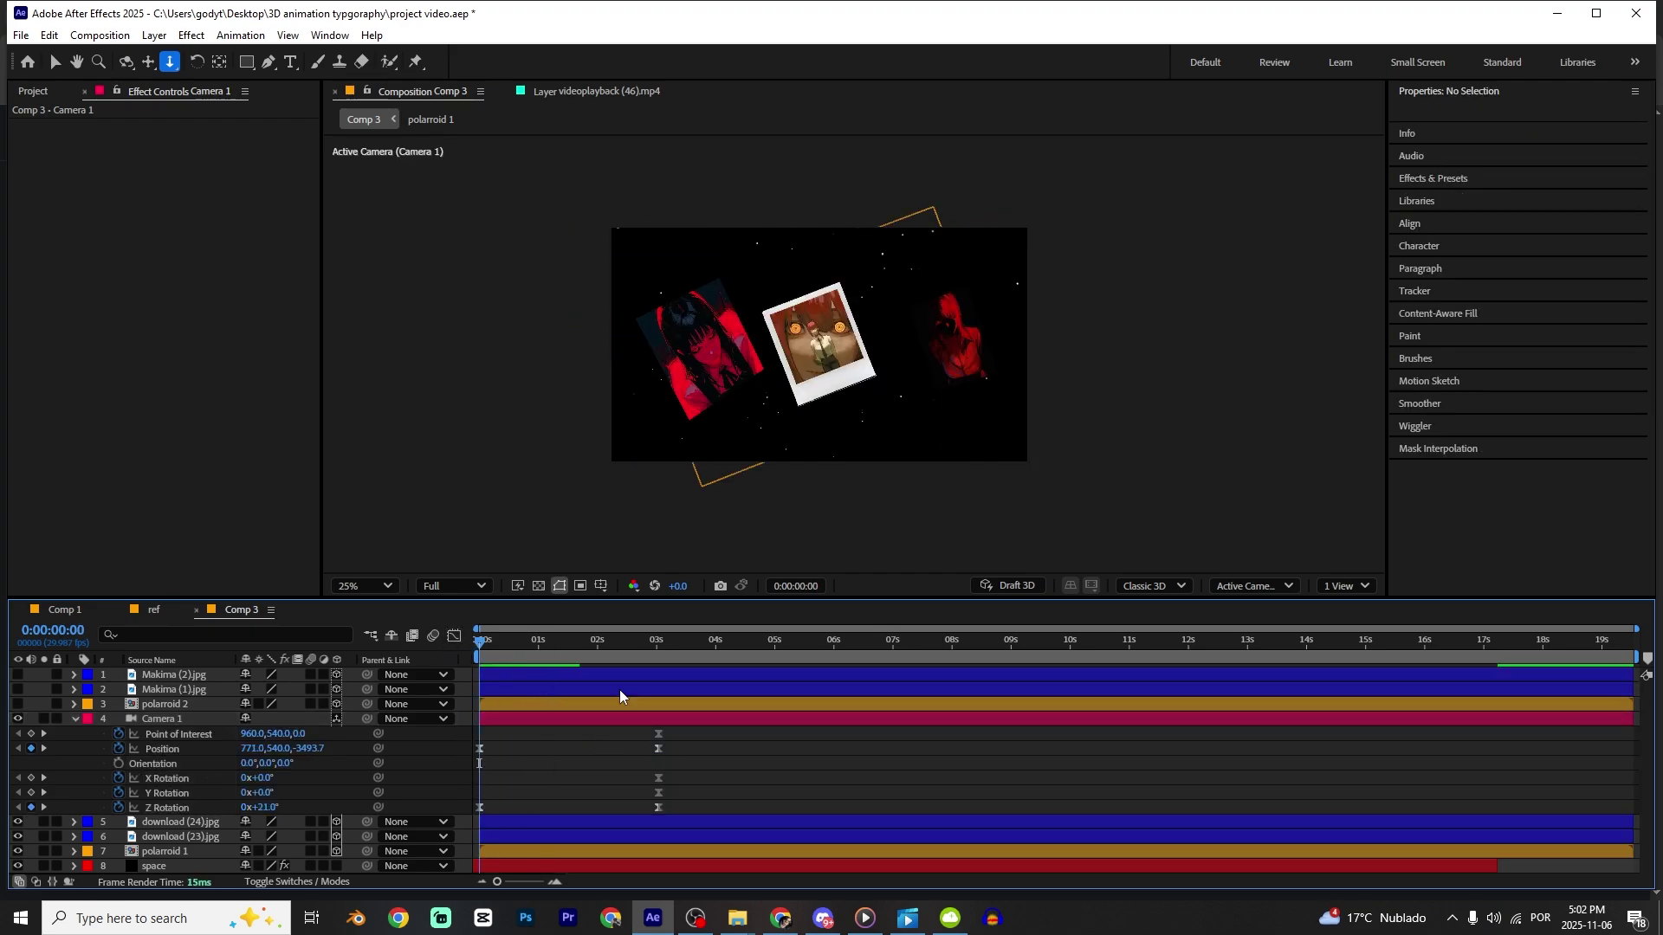
Pull the camera's starting view back to about 700.7, 540, -4793.3 with the dolly tool and preview the animation.
key("3")
left_click(814, 340)
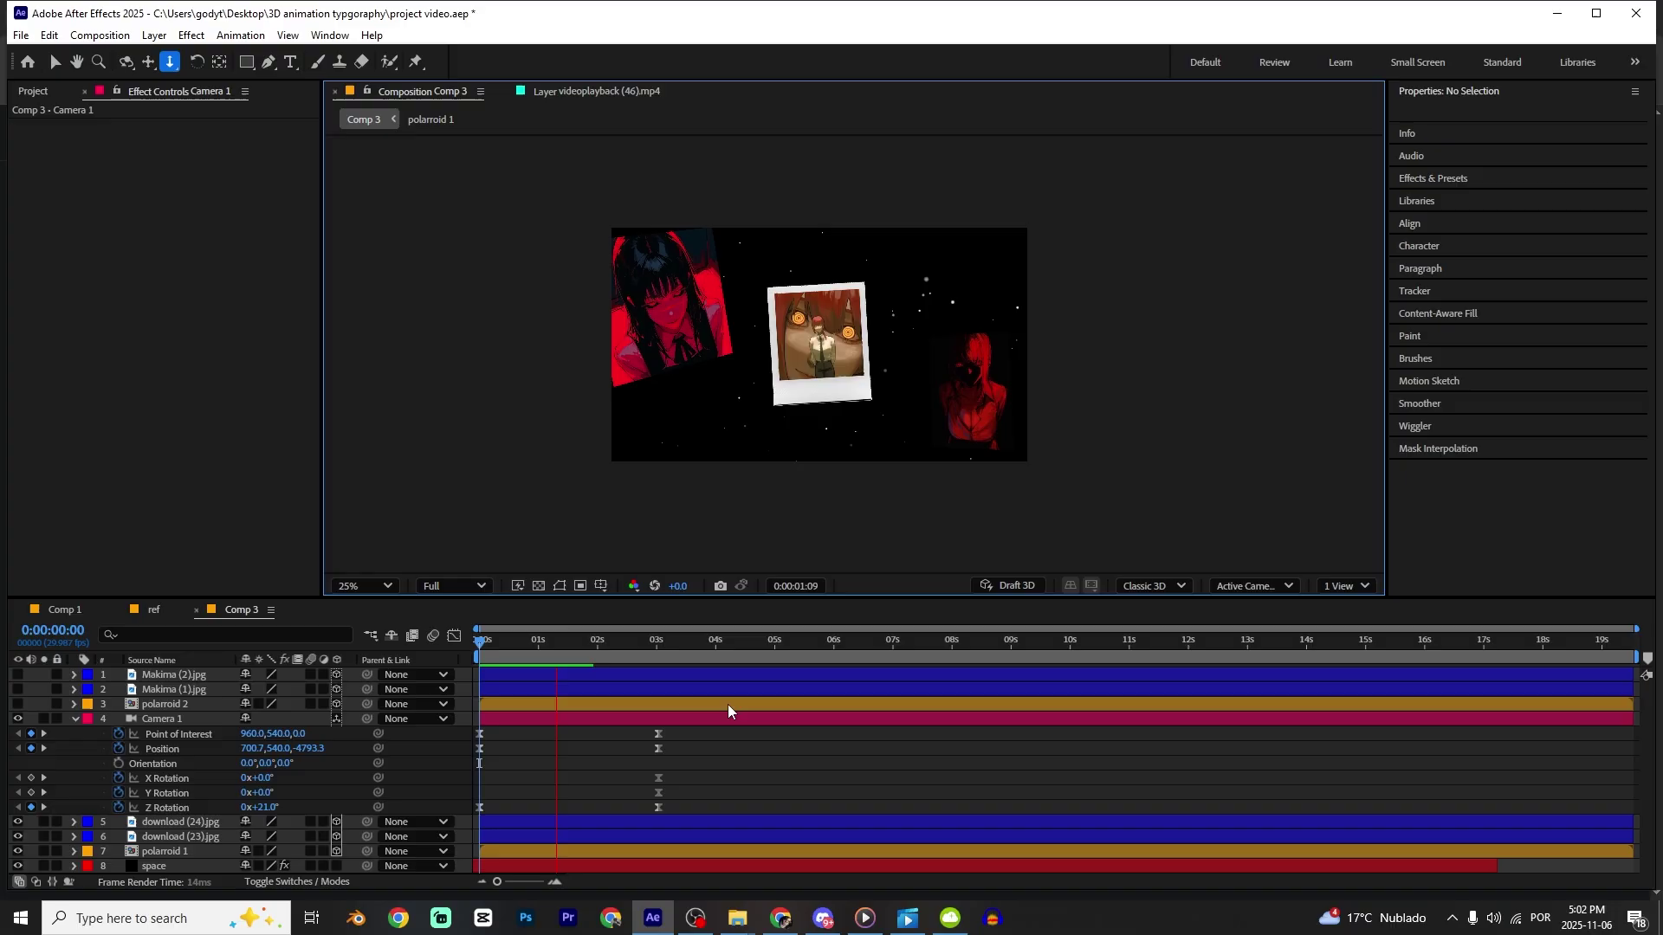
key("space")
Move the camera's end keyframes to 0:00:02:12 and set its Z rotation there to -9°.
left_click_drag(691, 732, 649, 819)
left_click_drag(659, 735, 622, 736)
left_click_drag(260, 806, 251, 797)
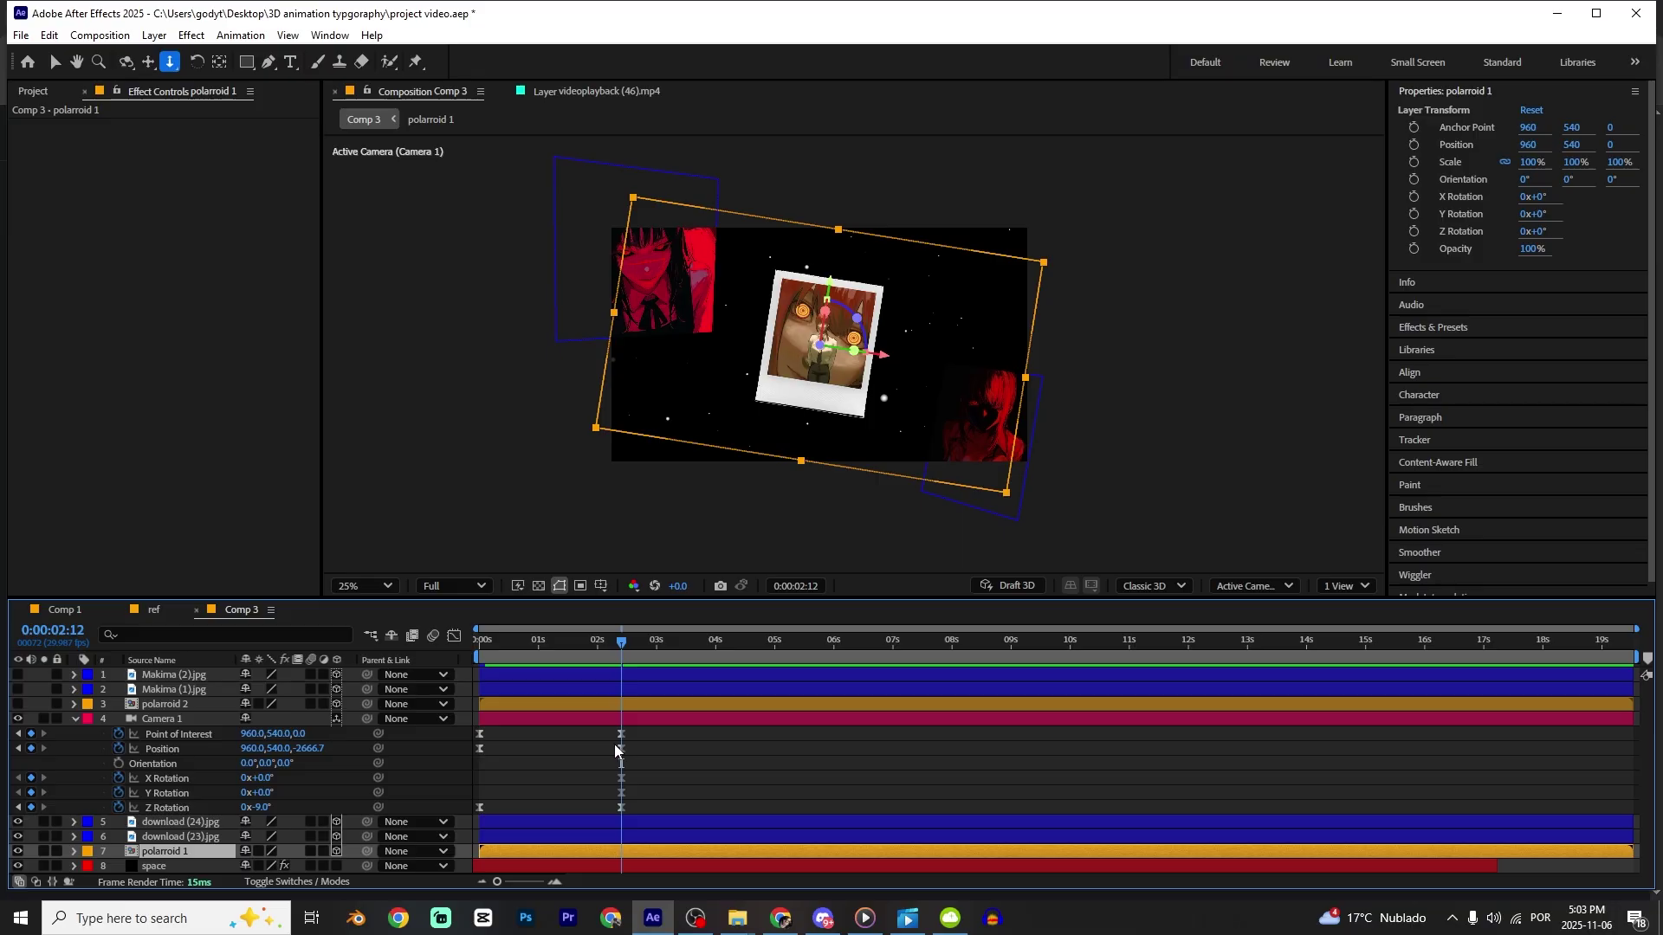
Open the polarroid 1 composition and pre-compose 7.png and Makima.jpg together with all attributes moved.
double_click(164, 852)
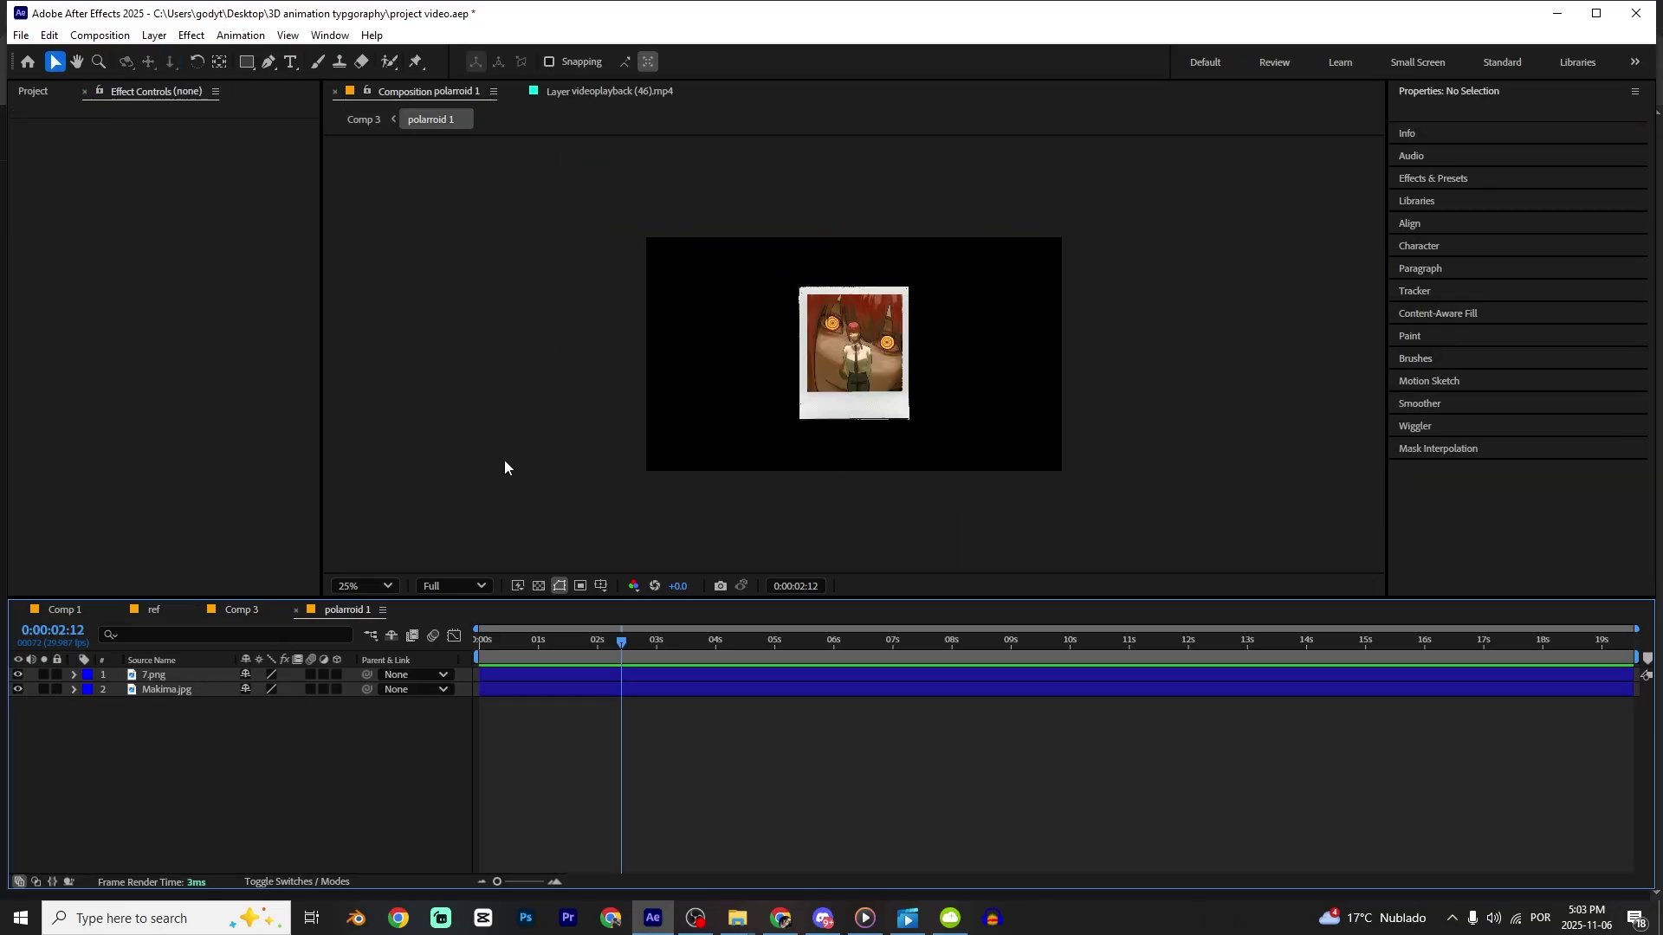
left_click(634, 674)
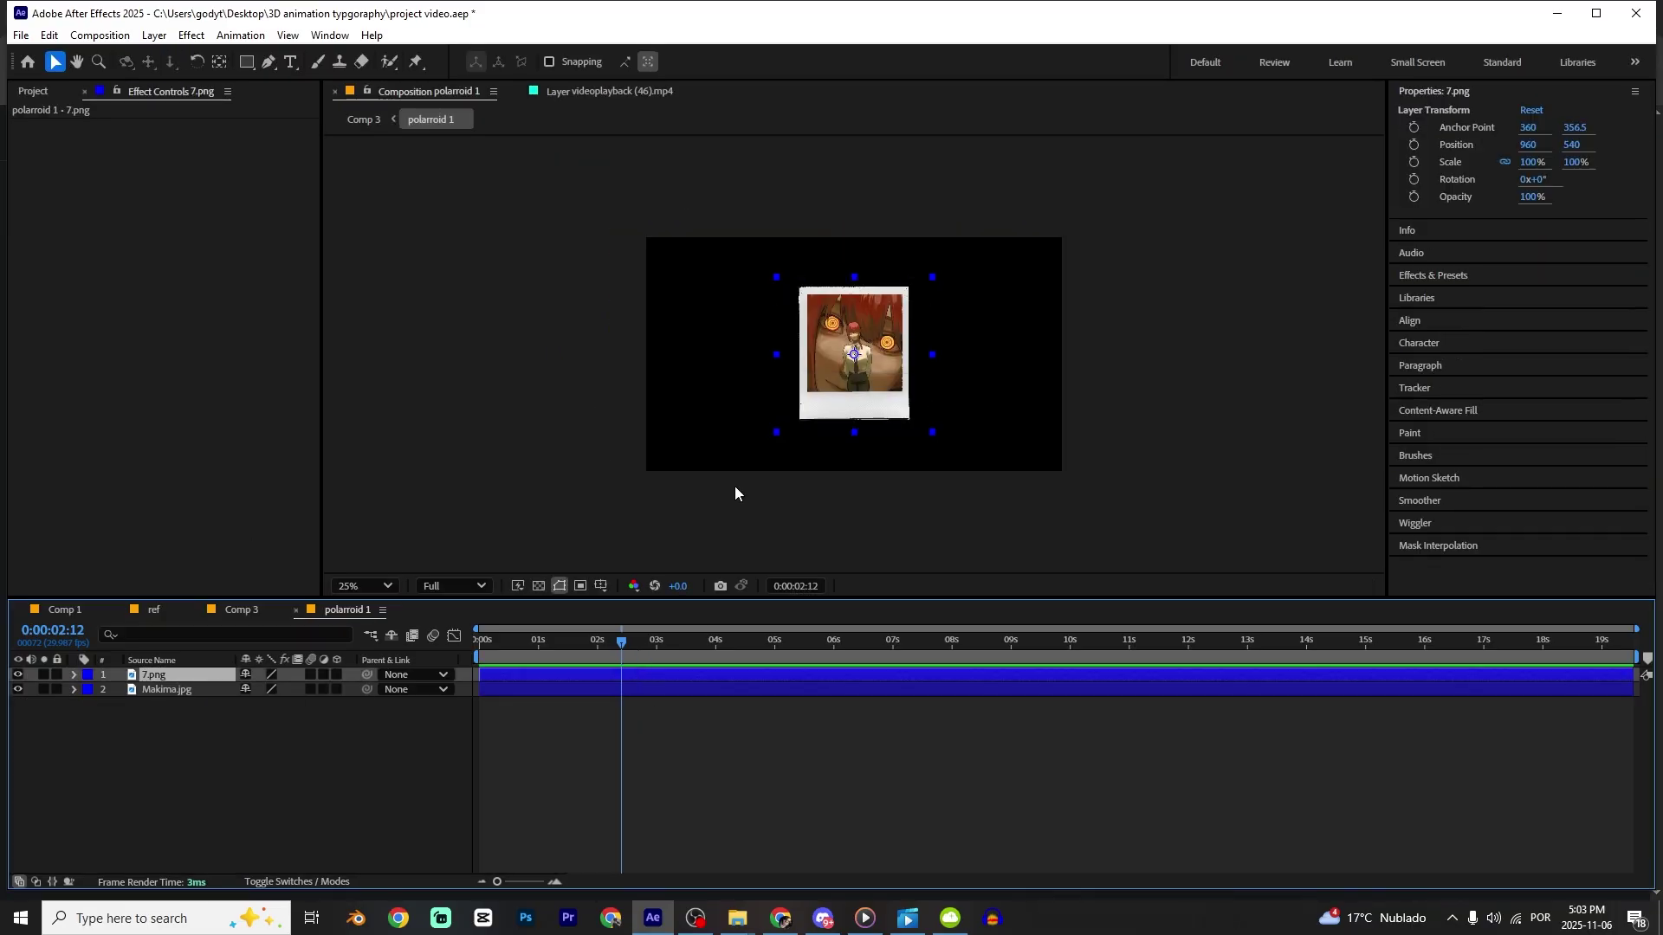
scroll(846, 325, "up", 2)
scroll(728, 364, "up", 1)
scroll(698, 368, "down", 1)
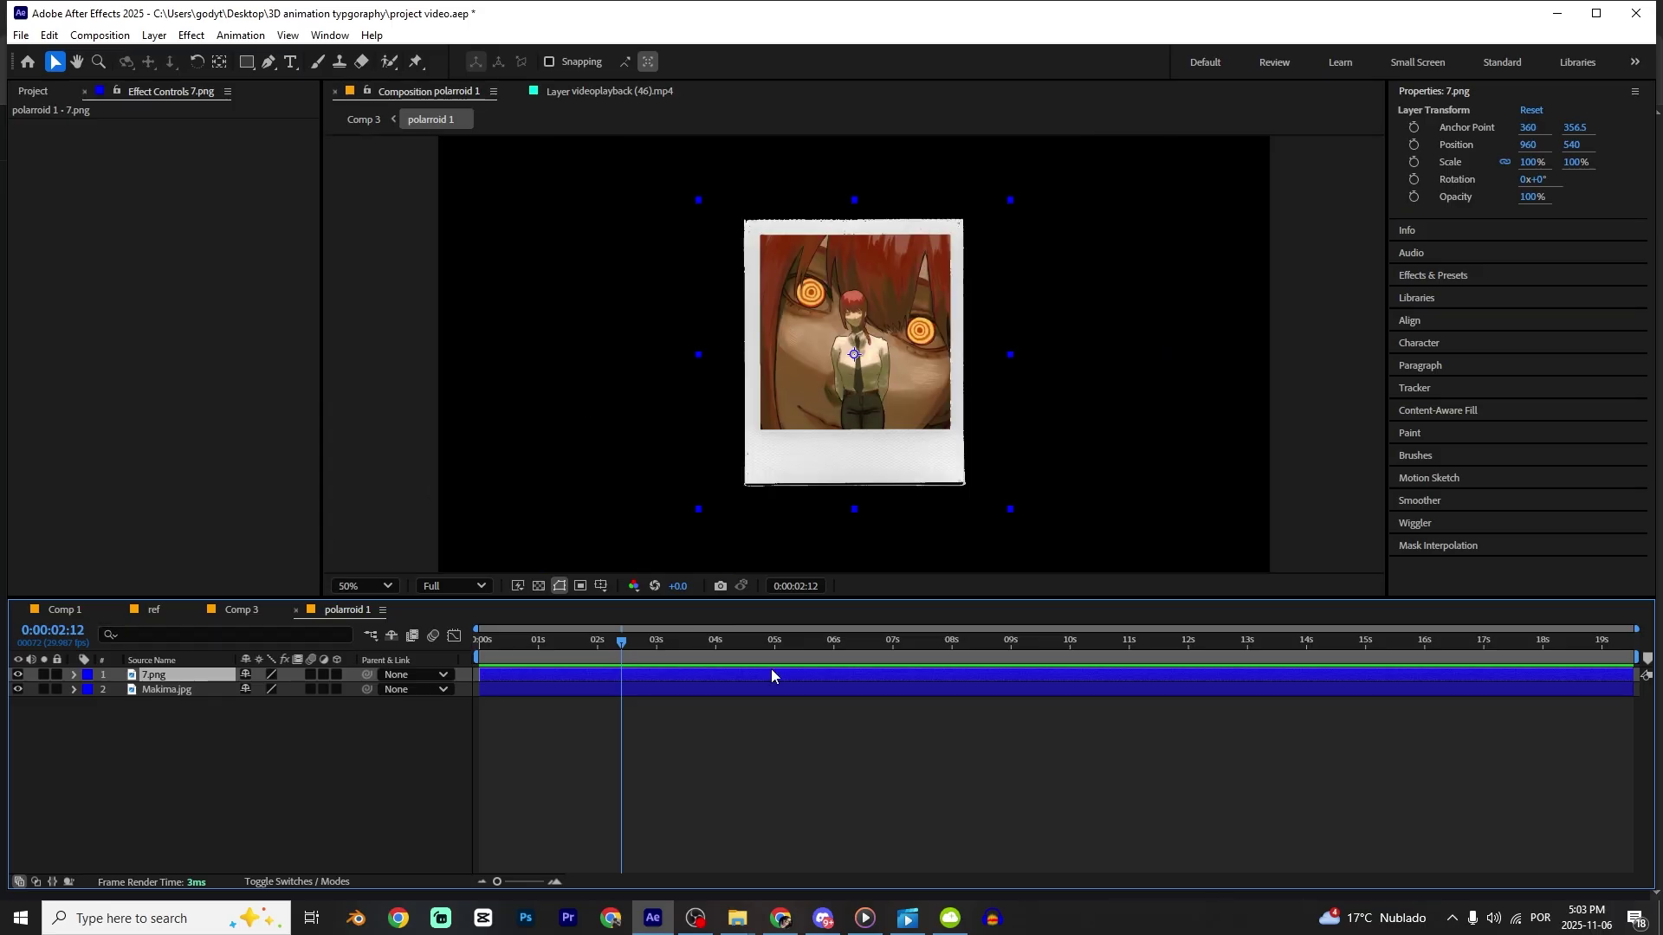
key("ctrl+a")
key("ctrl+shift+c")
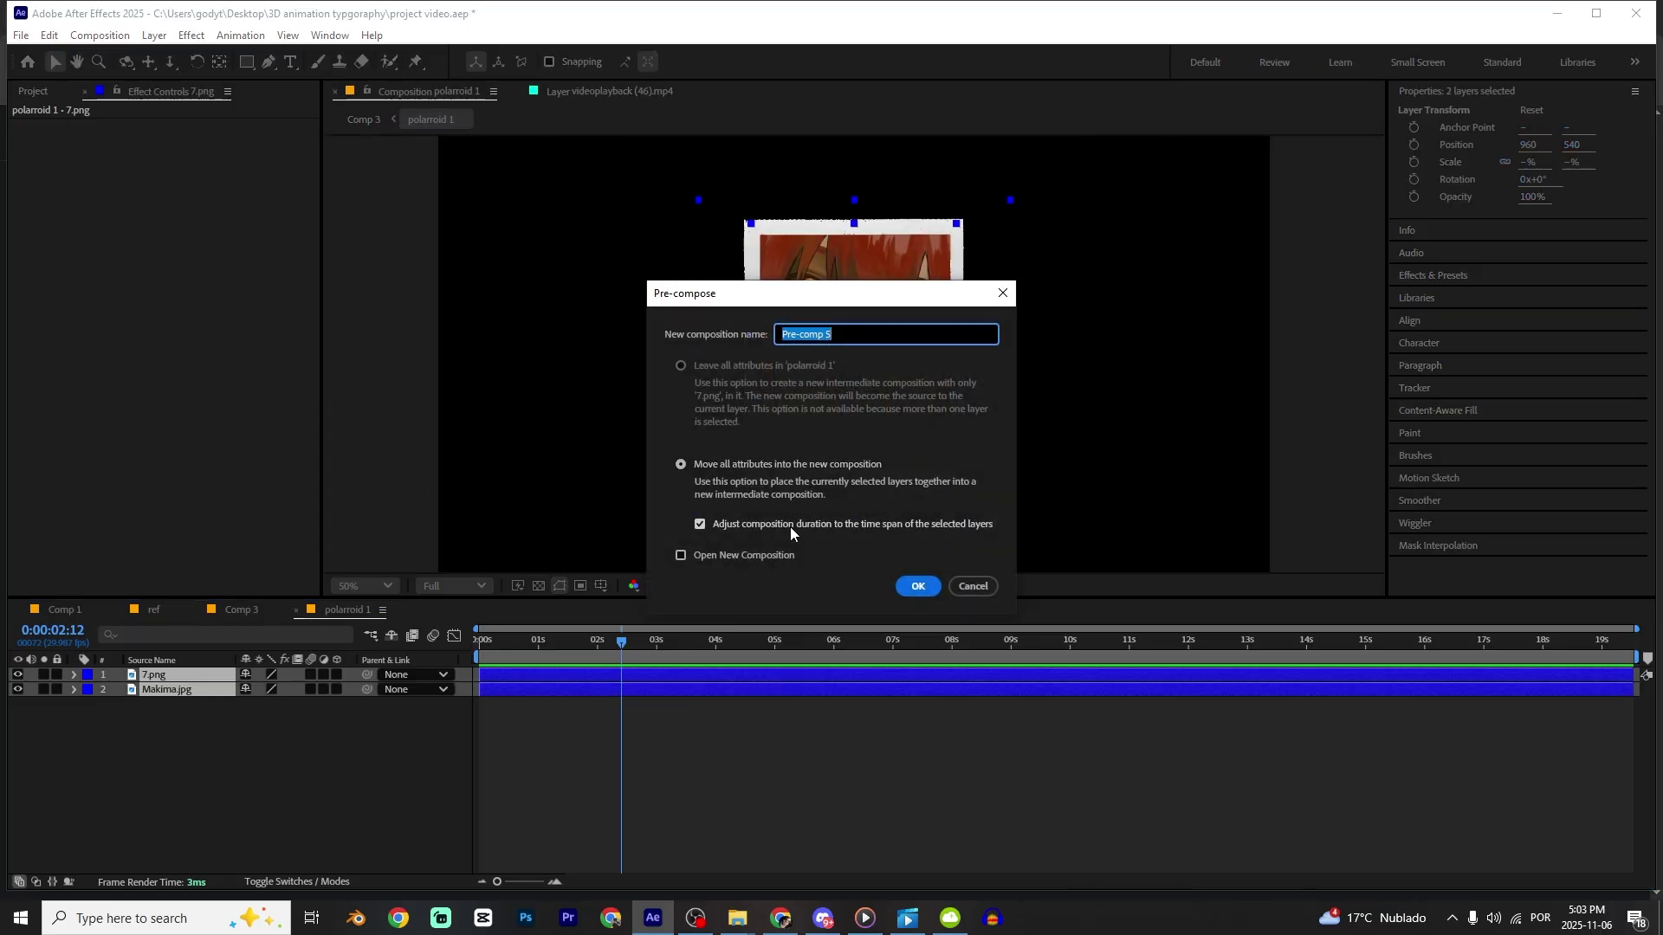
key("Return")
Show the transparency grid and draw a closed pen mask around the polaroid's upper half with a zigzag tear edge across the middle.
scroll(783, 455, "up", 2)
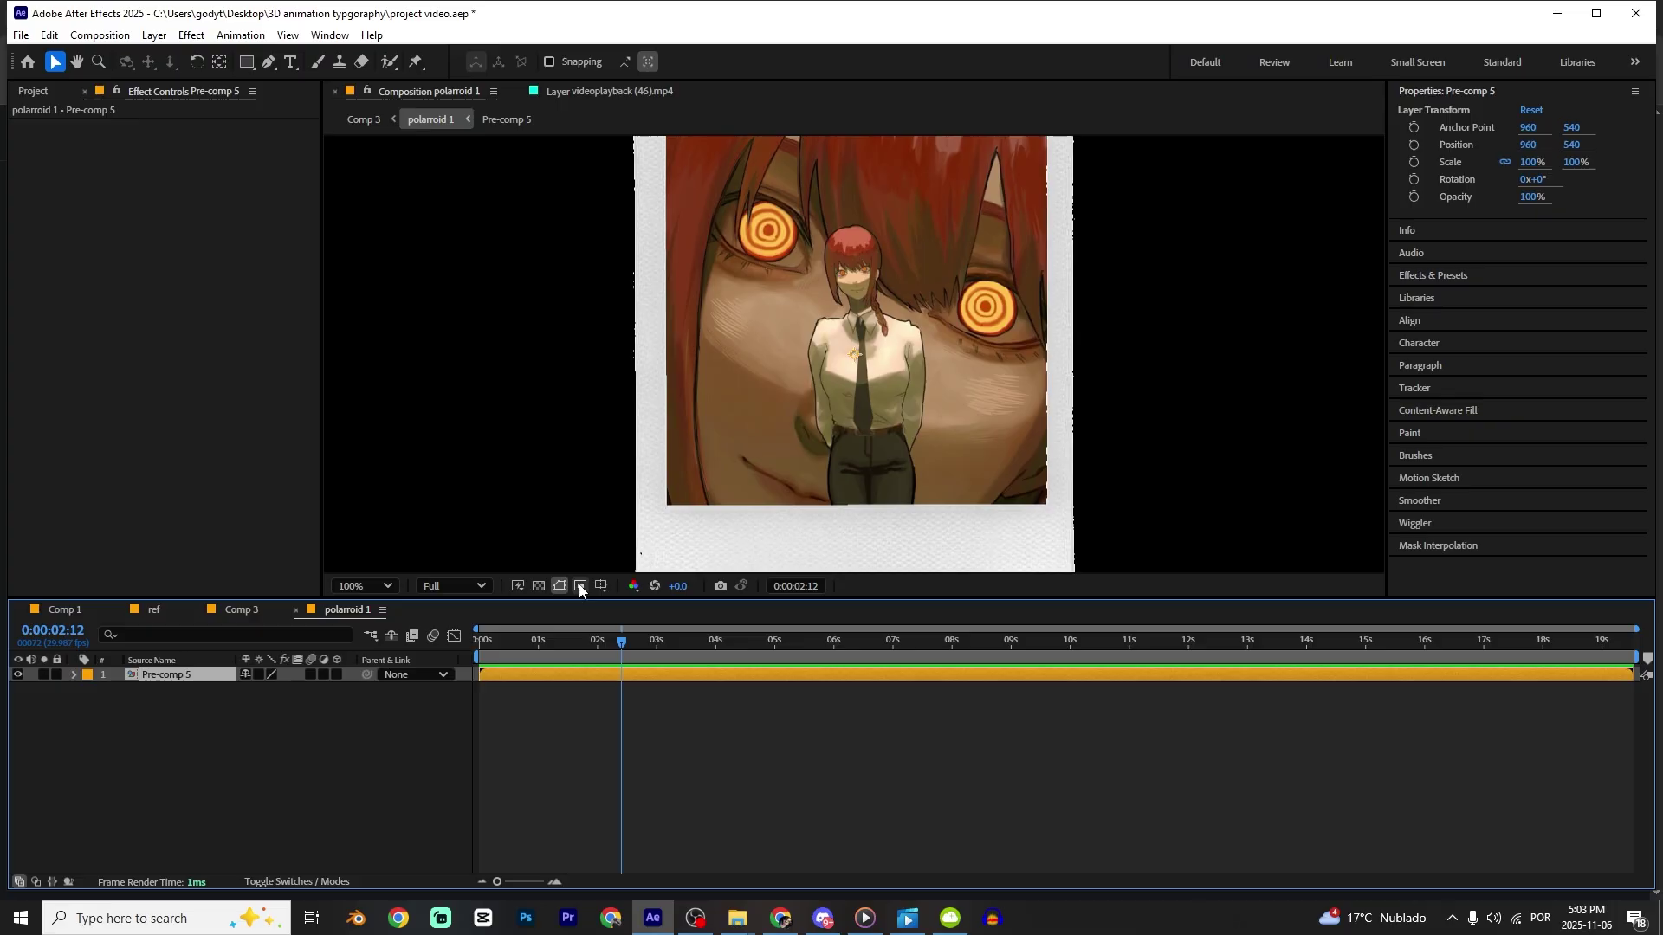
left_click_drag(622, 392, 704, 451)
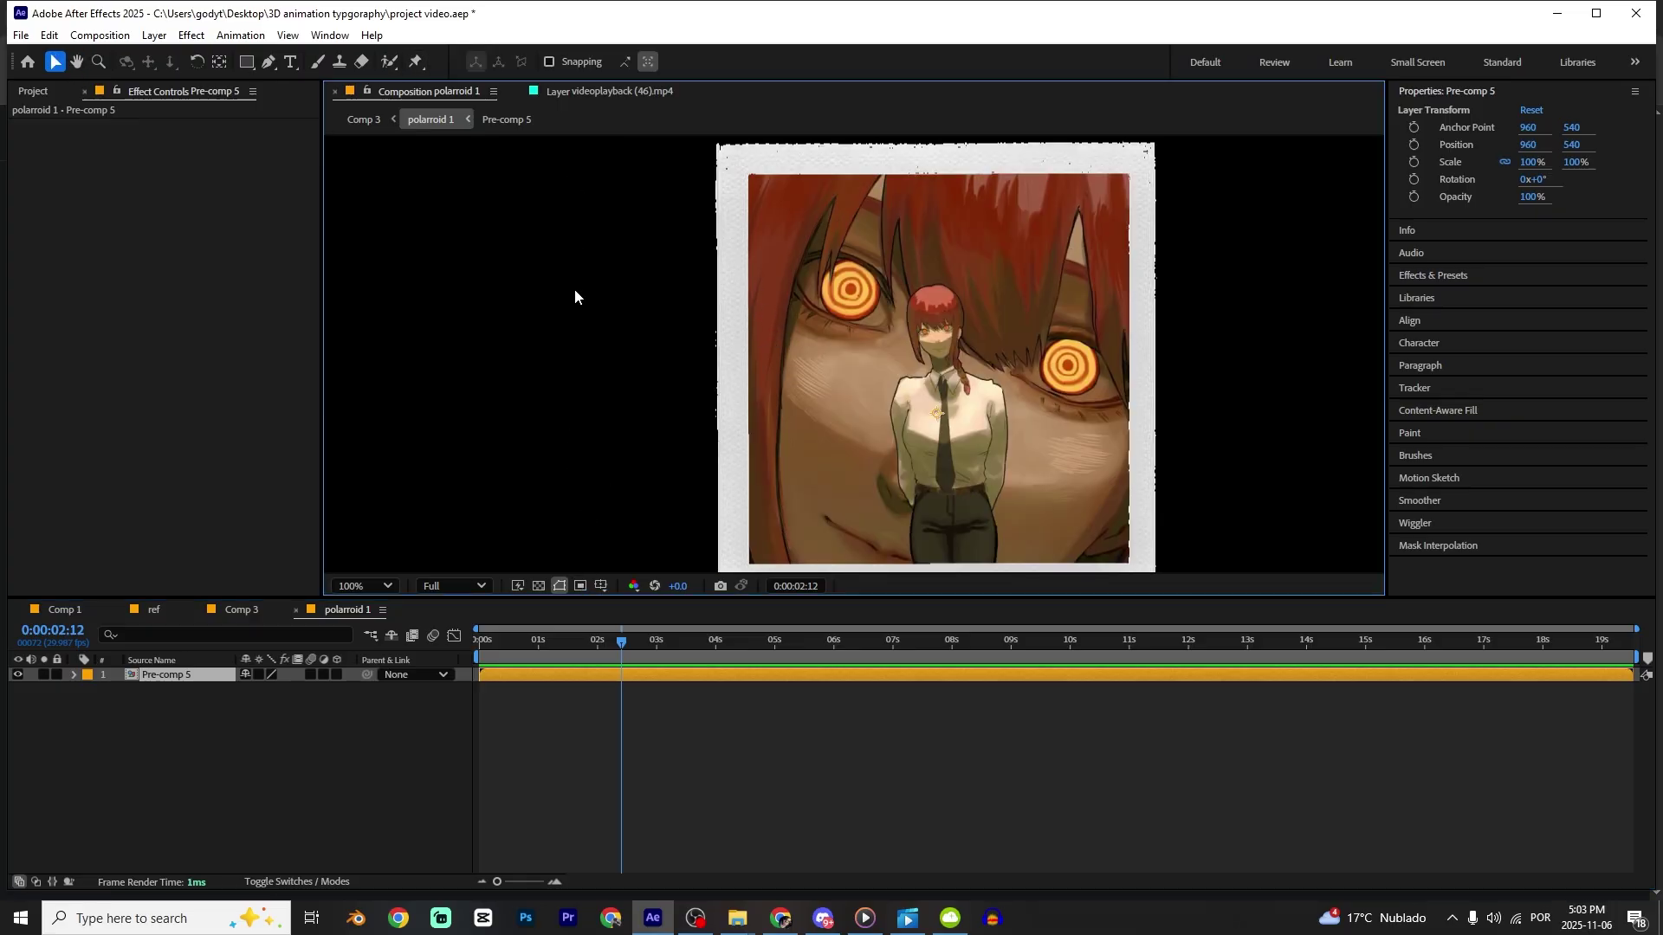
key("g")
left_click(538, 586)
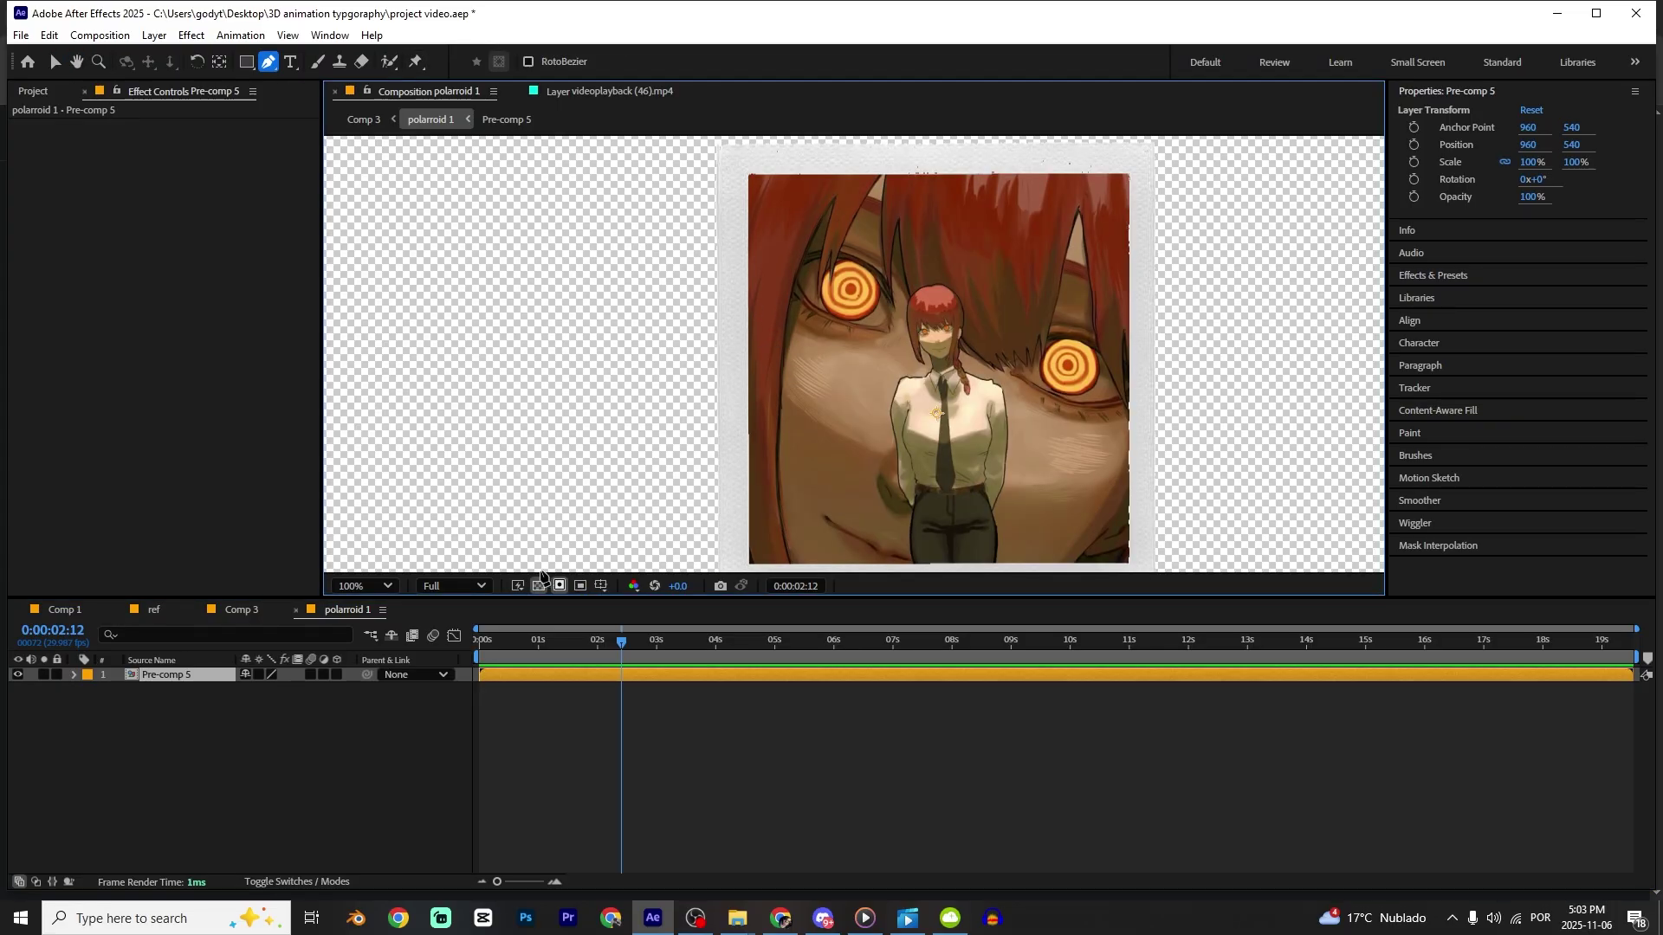
scroll(824, 367, "down", 2)
scroll(756, 298, "up", 2)
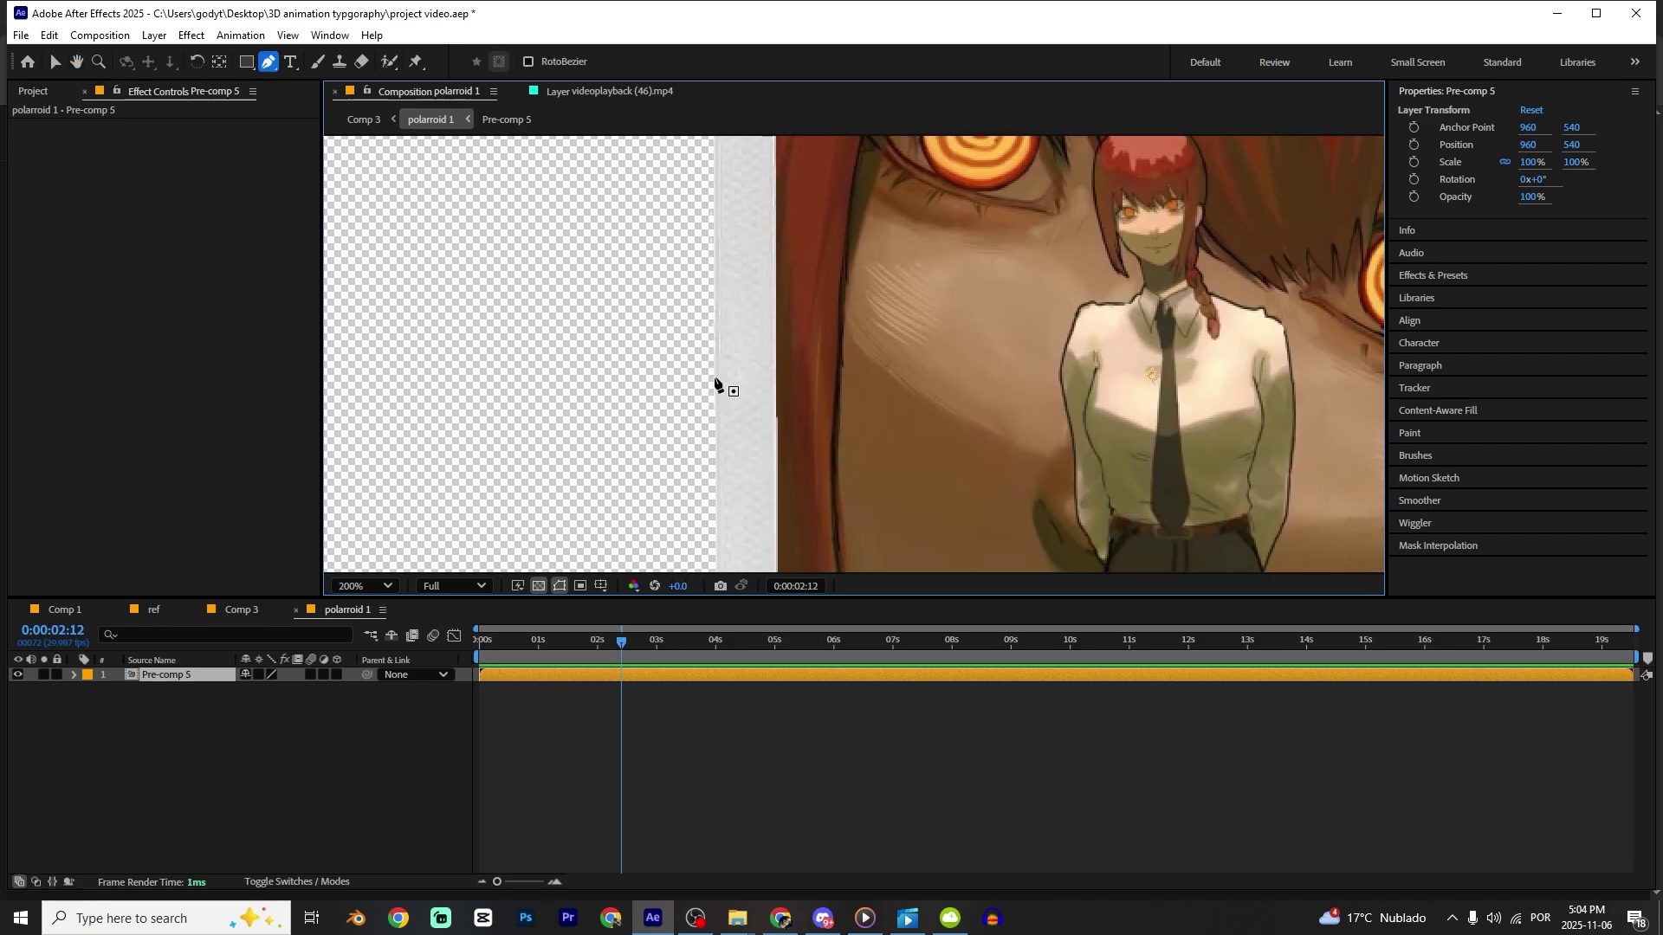
left_click(713, 376)
left_click(749, 337)
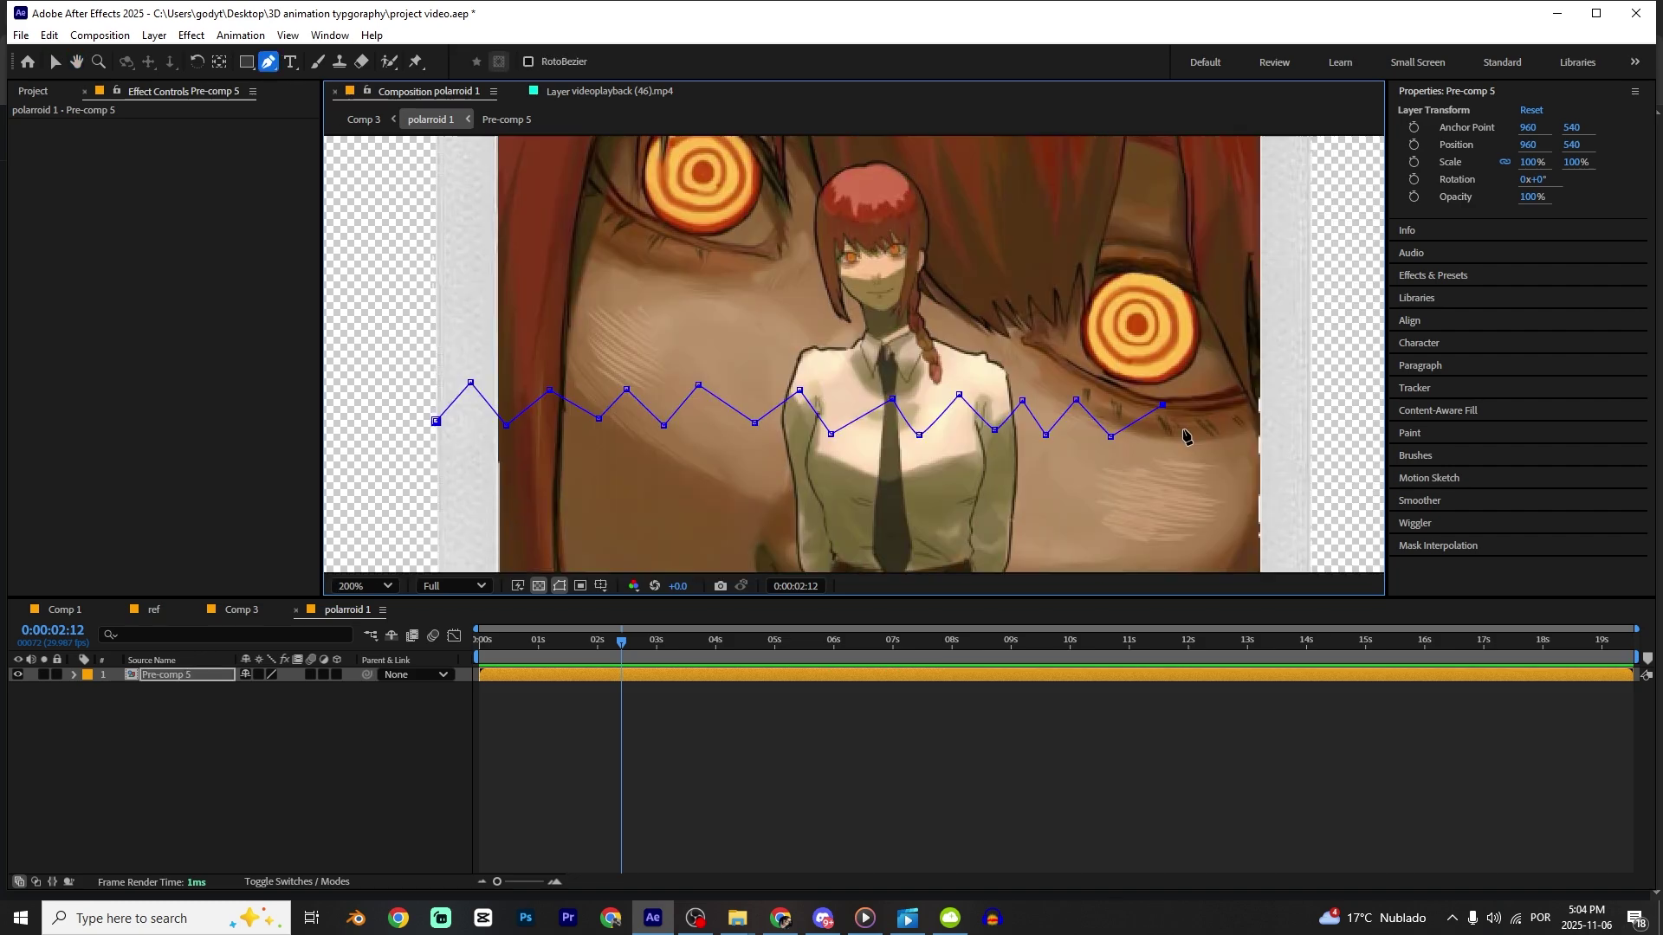
left_click_drag(1188, 438, 1104, 476)
left_click(1099, 396)
left_click(1203, 398)
scroll(1197, 341, "down", 1)
left_click_drag(1197, 341, 1087, 425)
key("comma")
key("g")
left_click(1016, 266)
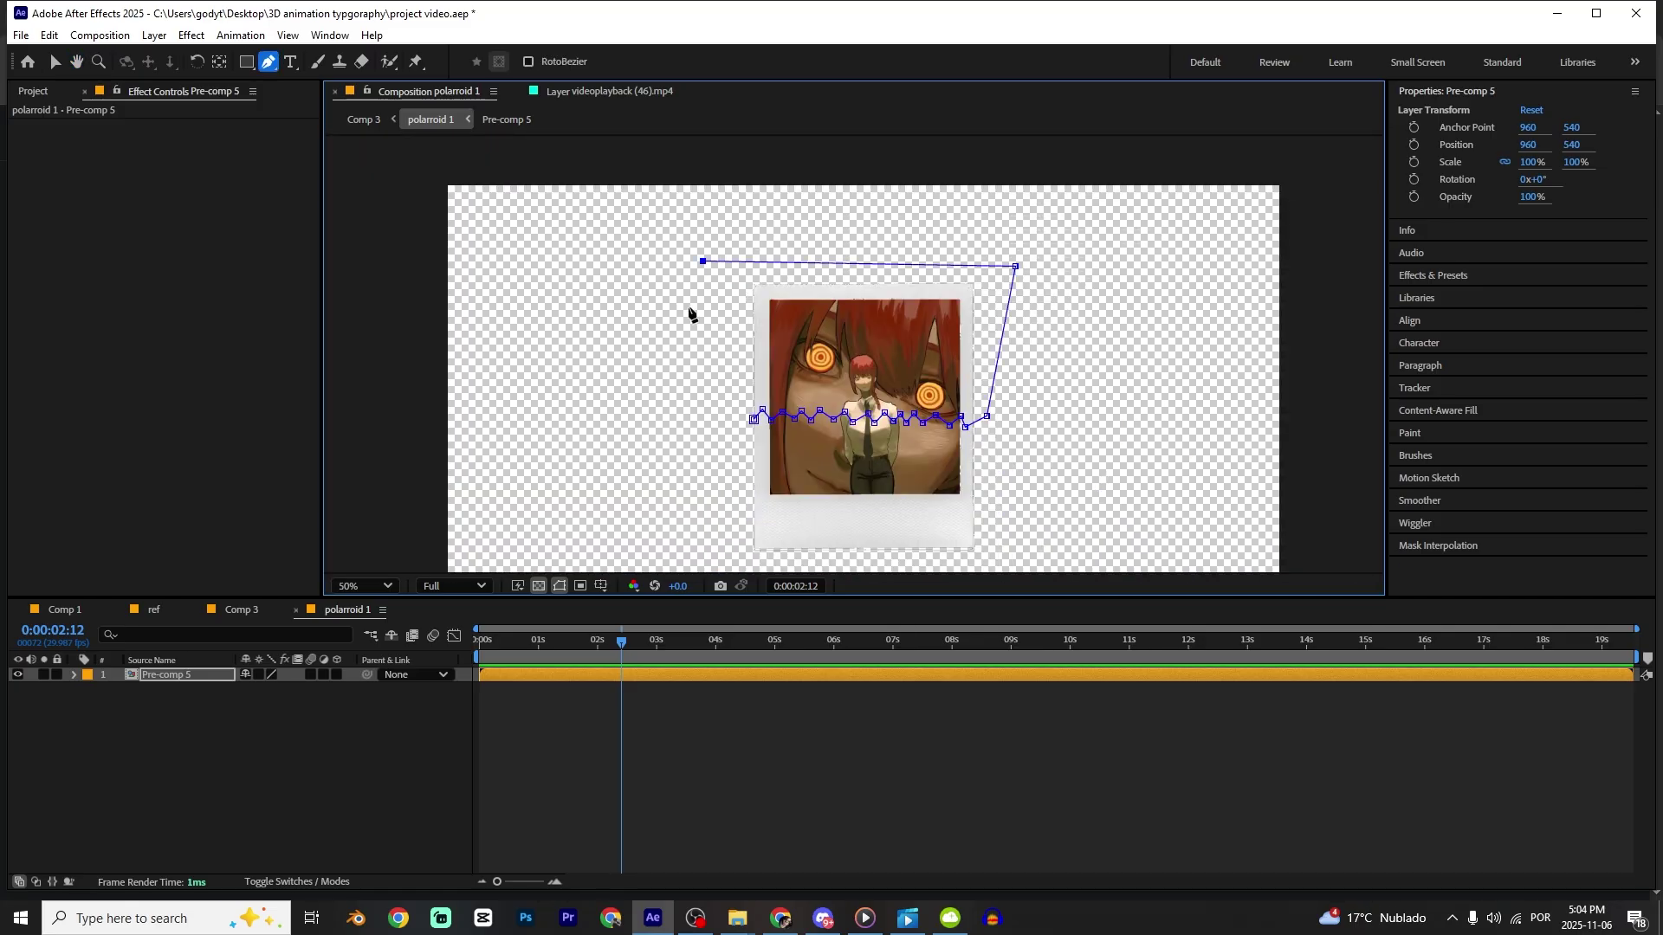
left_click(751, 422)
Duplicate the masked polaroid layer and invert the mask on the top copy to form the lower half.
left_click(686, 807)
left_click(644, 674)
key("ctrl+d")
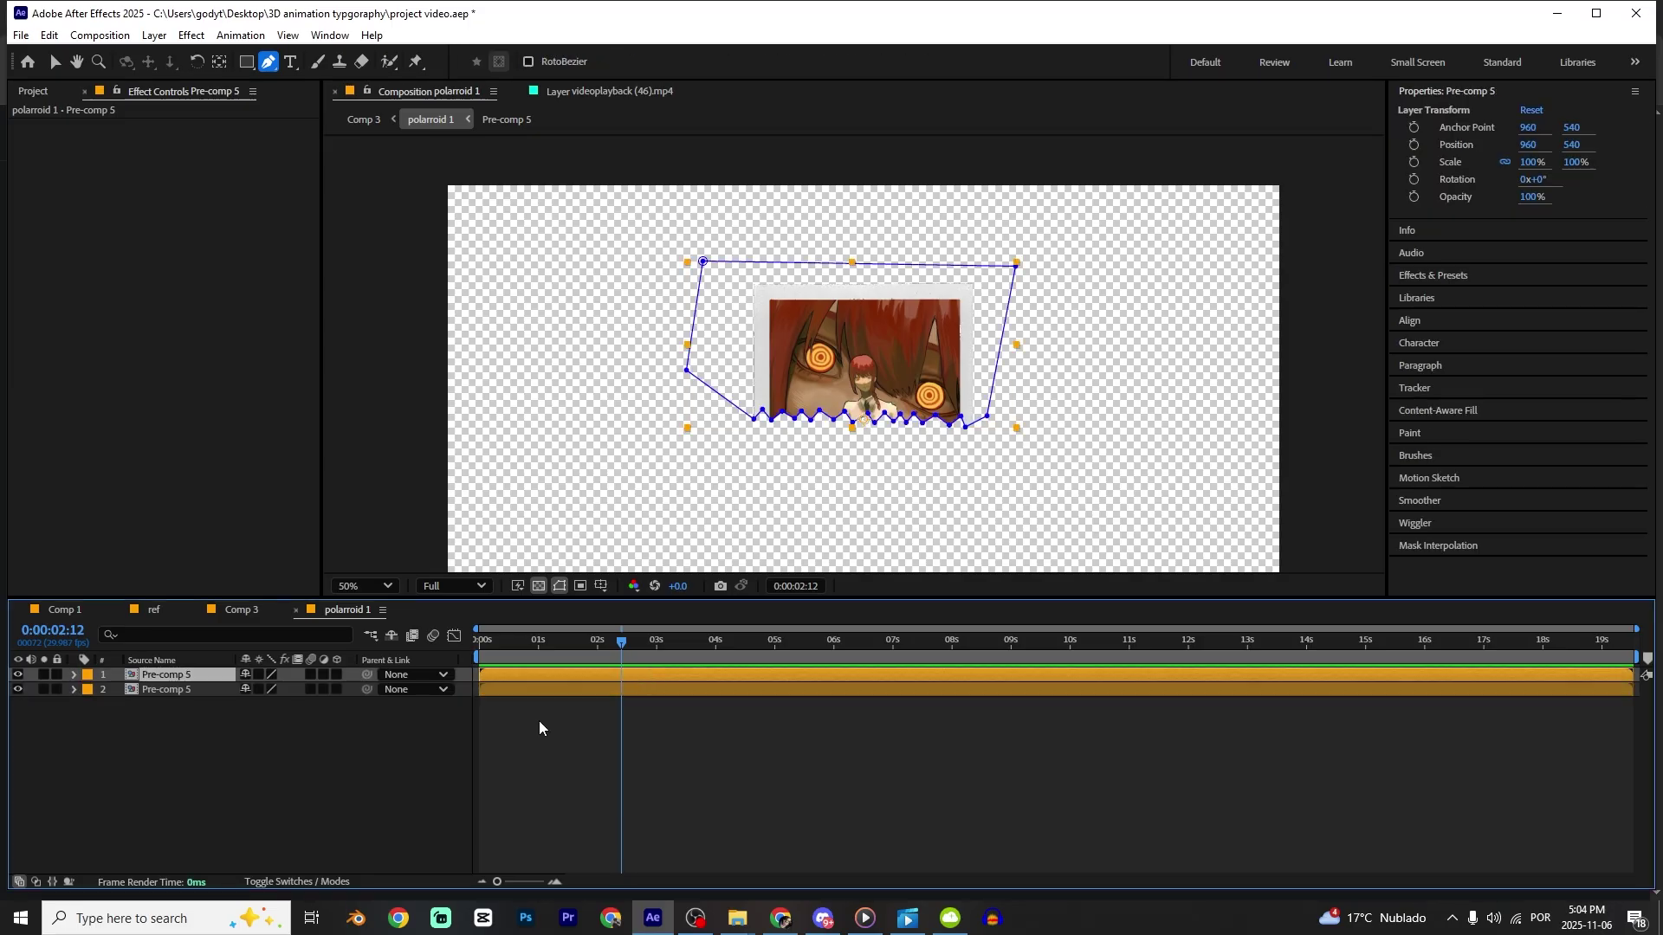
key("m")
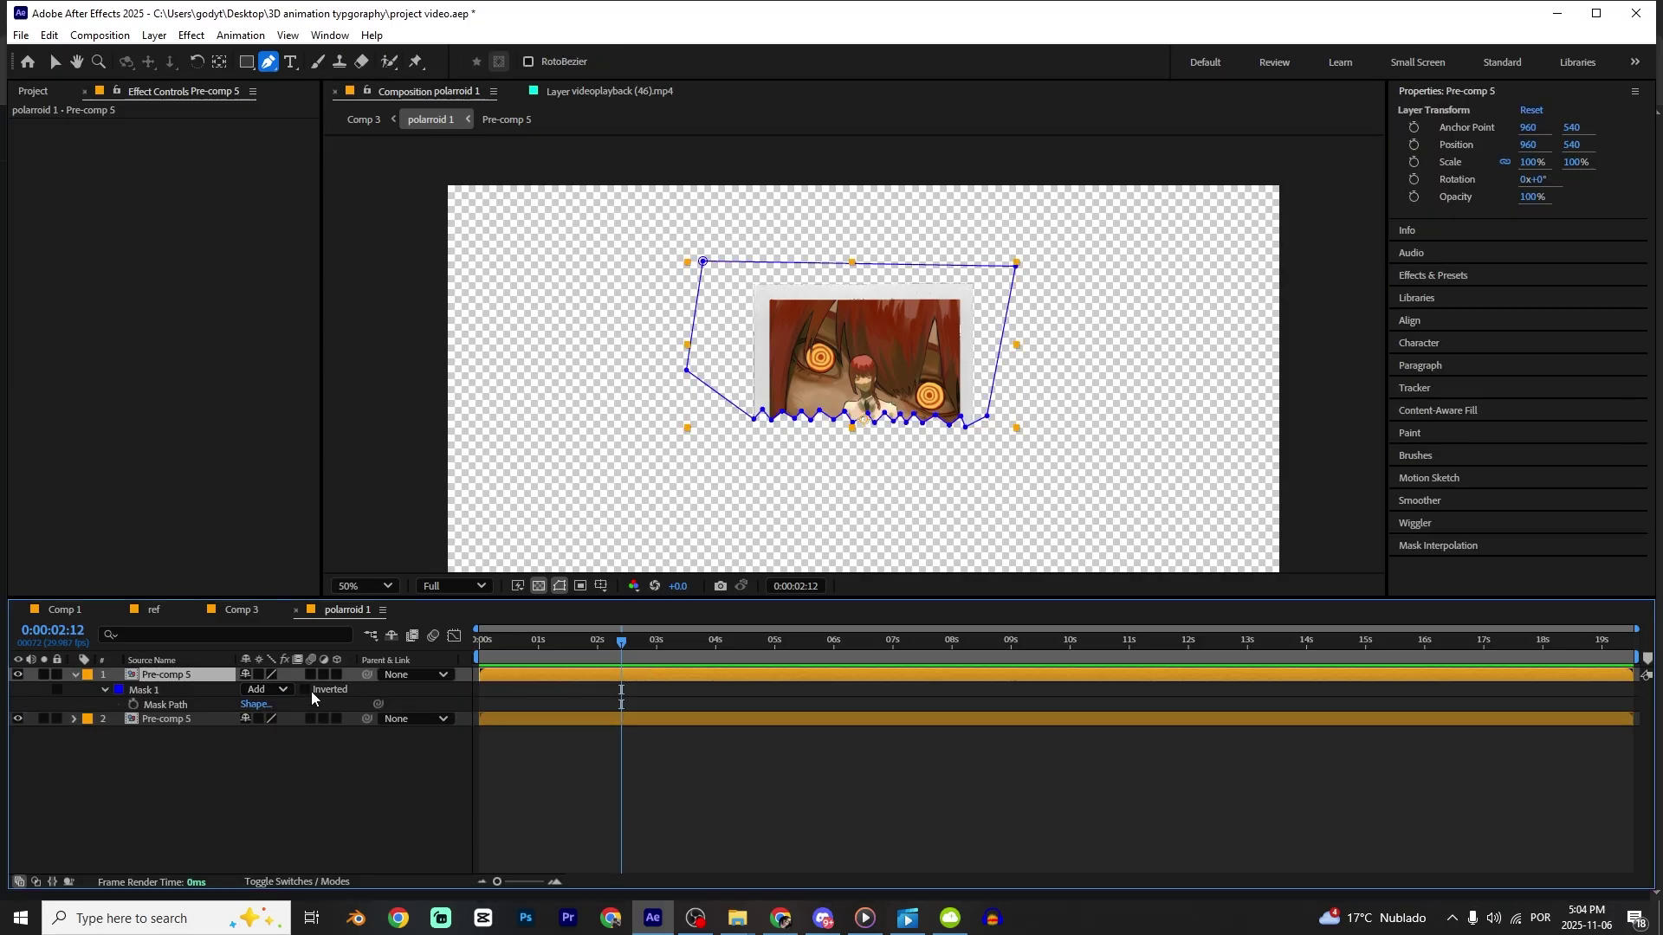
left_click(305, 689)
left_click(616, 797)
left_click(74, 675)
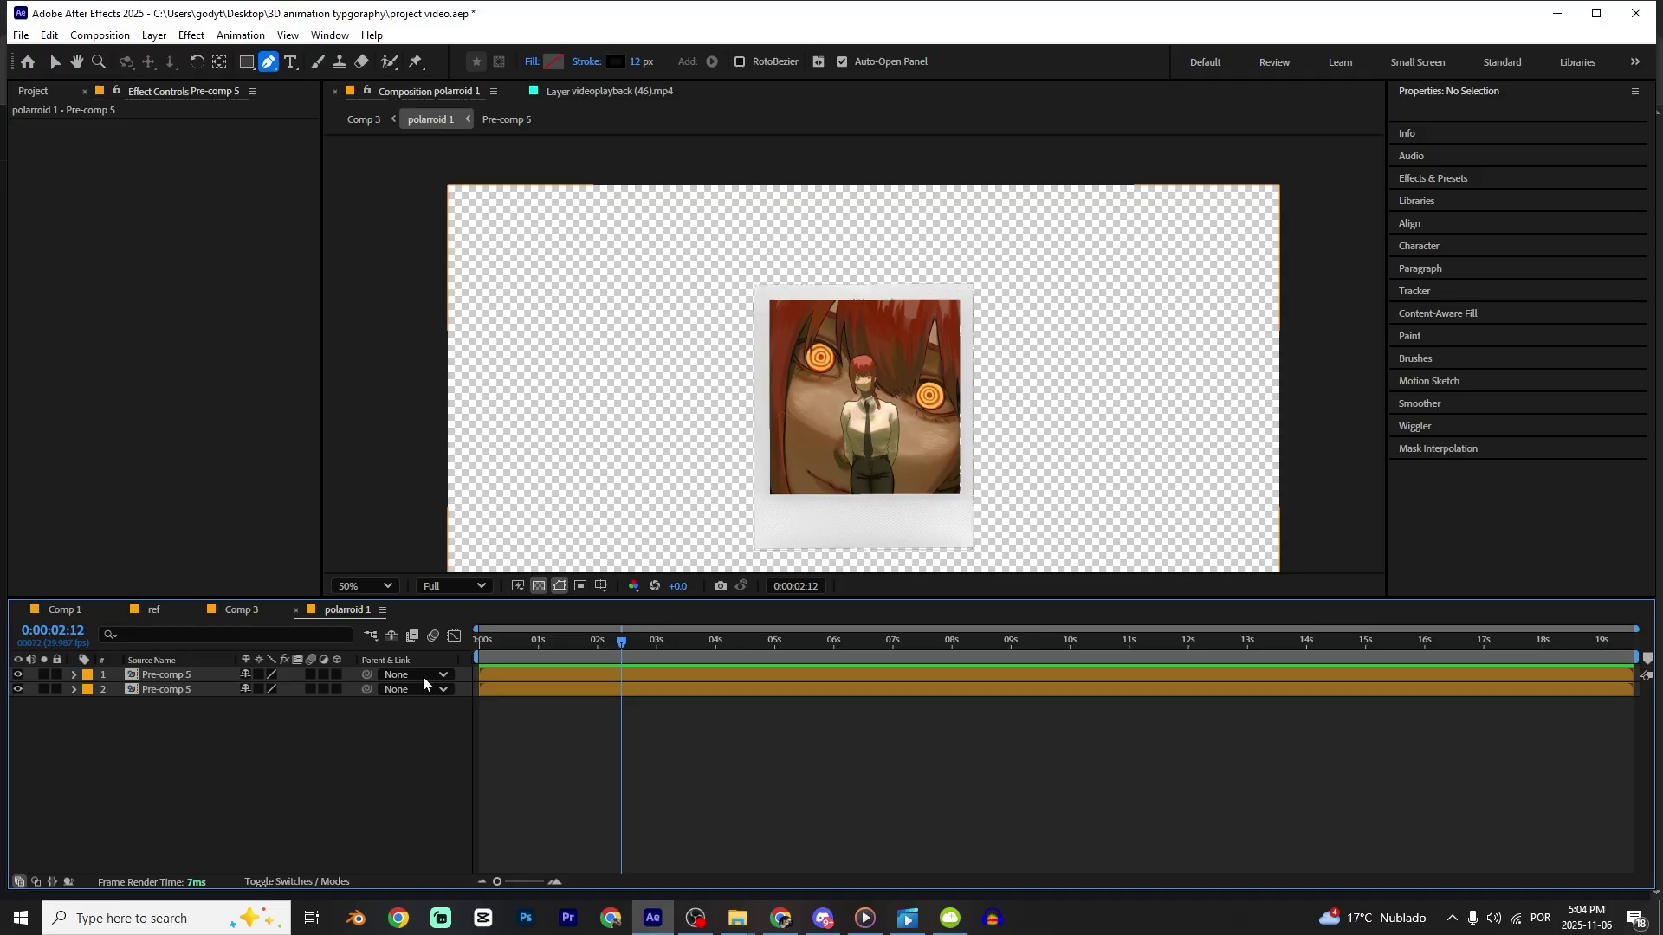
Add position and rotation keyframes to both polaroid halves at 0:00:01:27.
key("v")
left_click(591, 643)
left_click(611, 675)
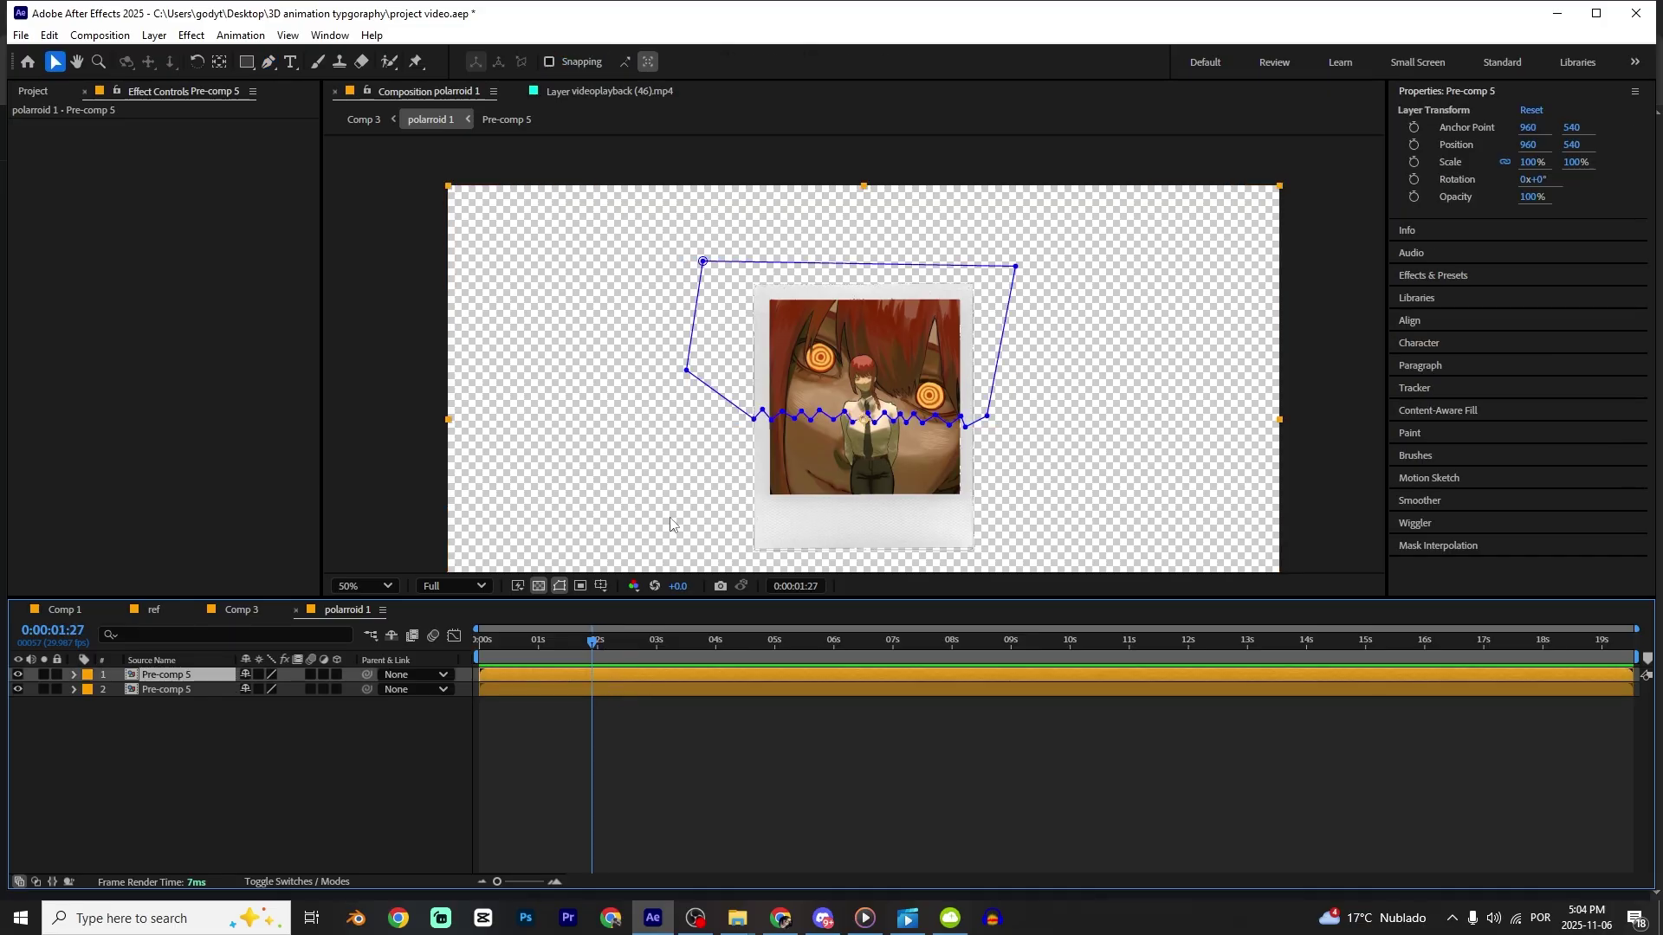
left_click(182, 696, "shift")
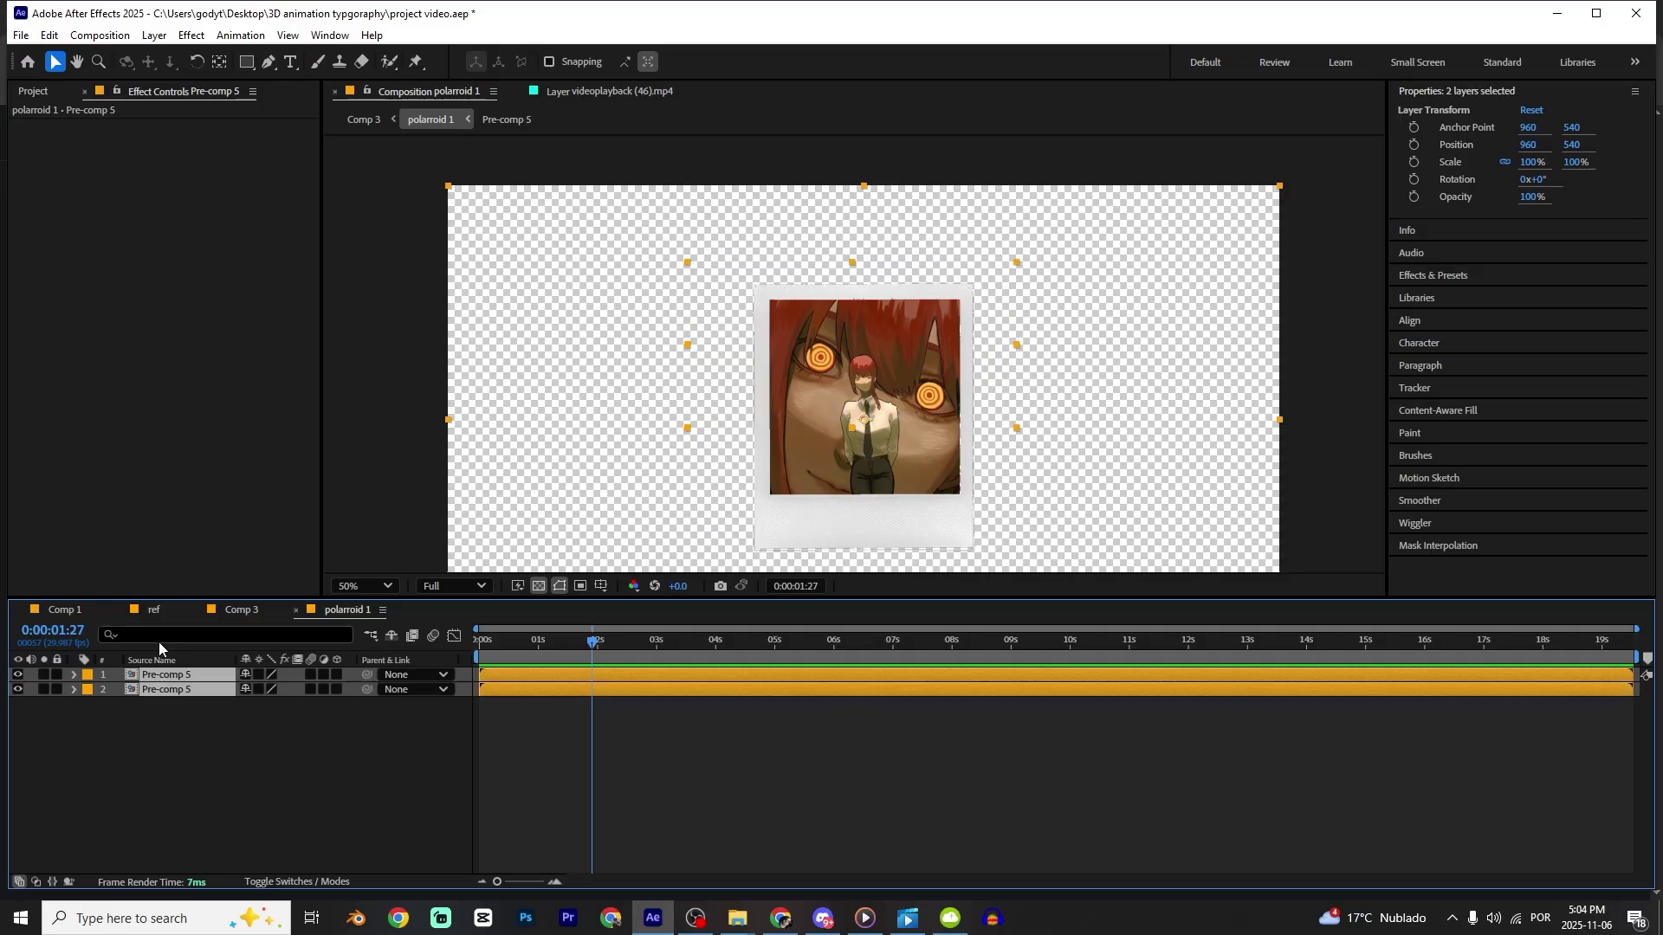
key("p")
key("alt+shift+p")
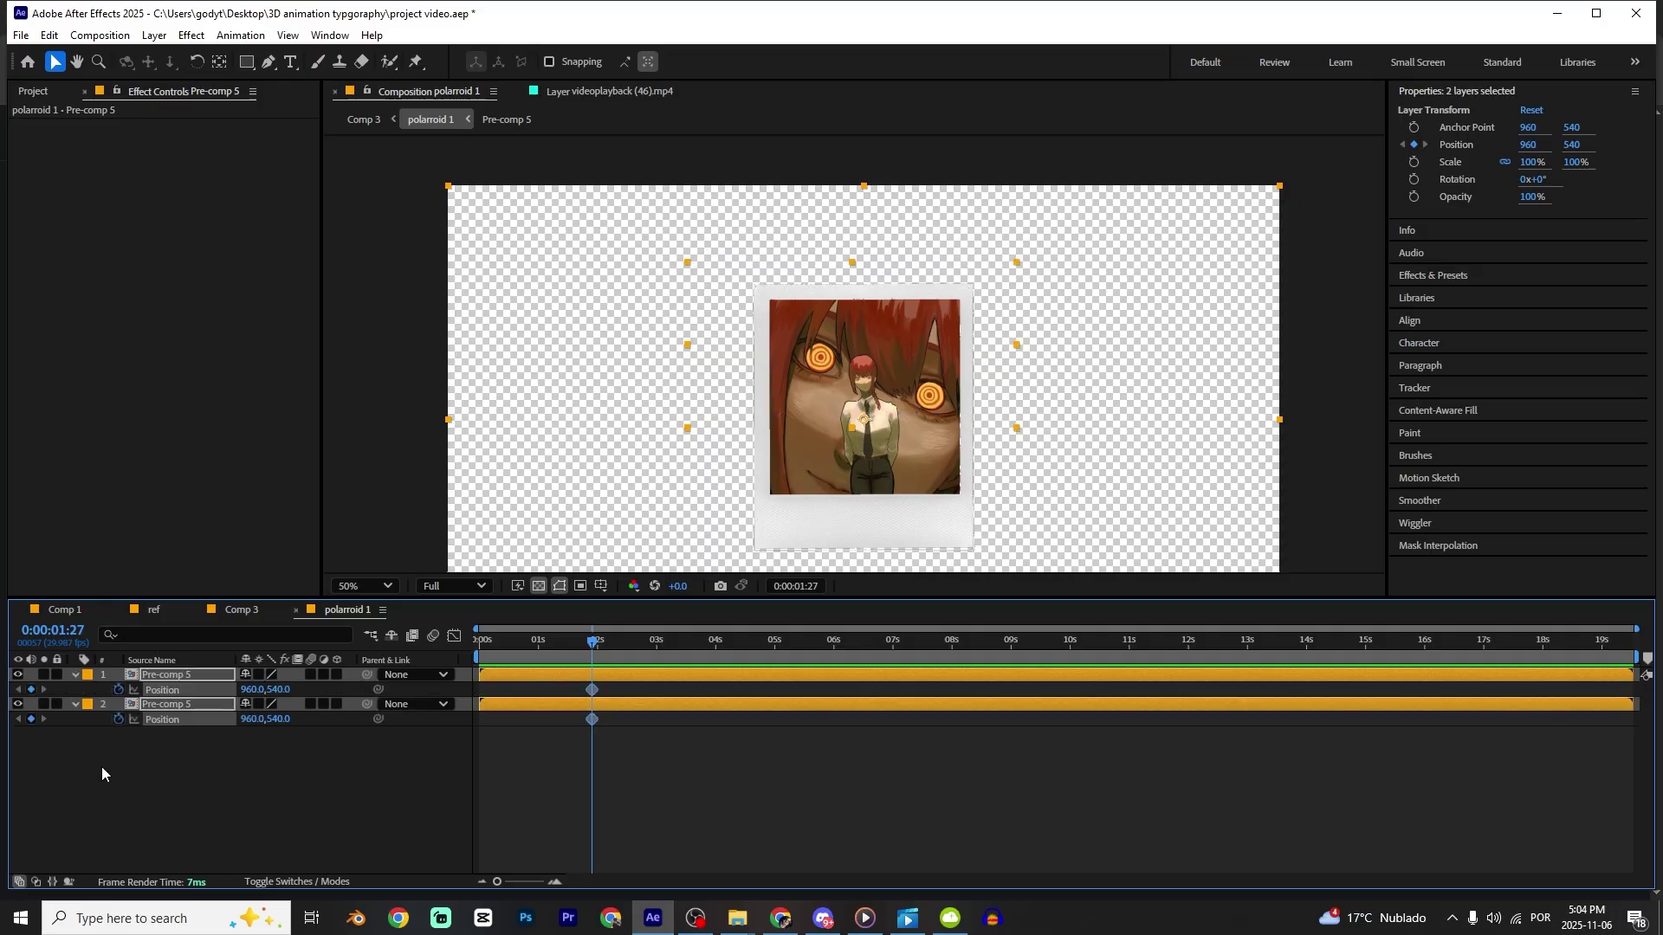
key("shift+r")
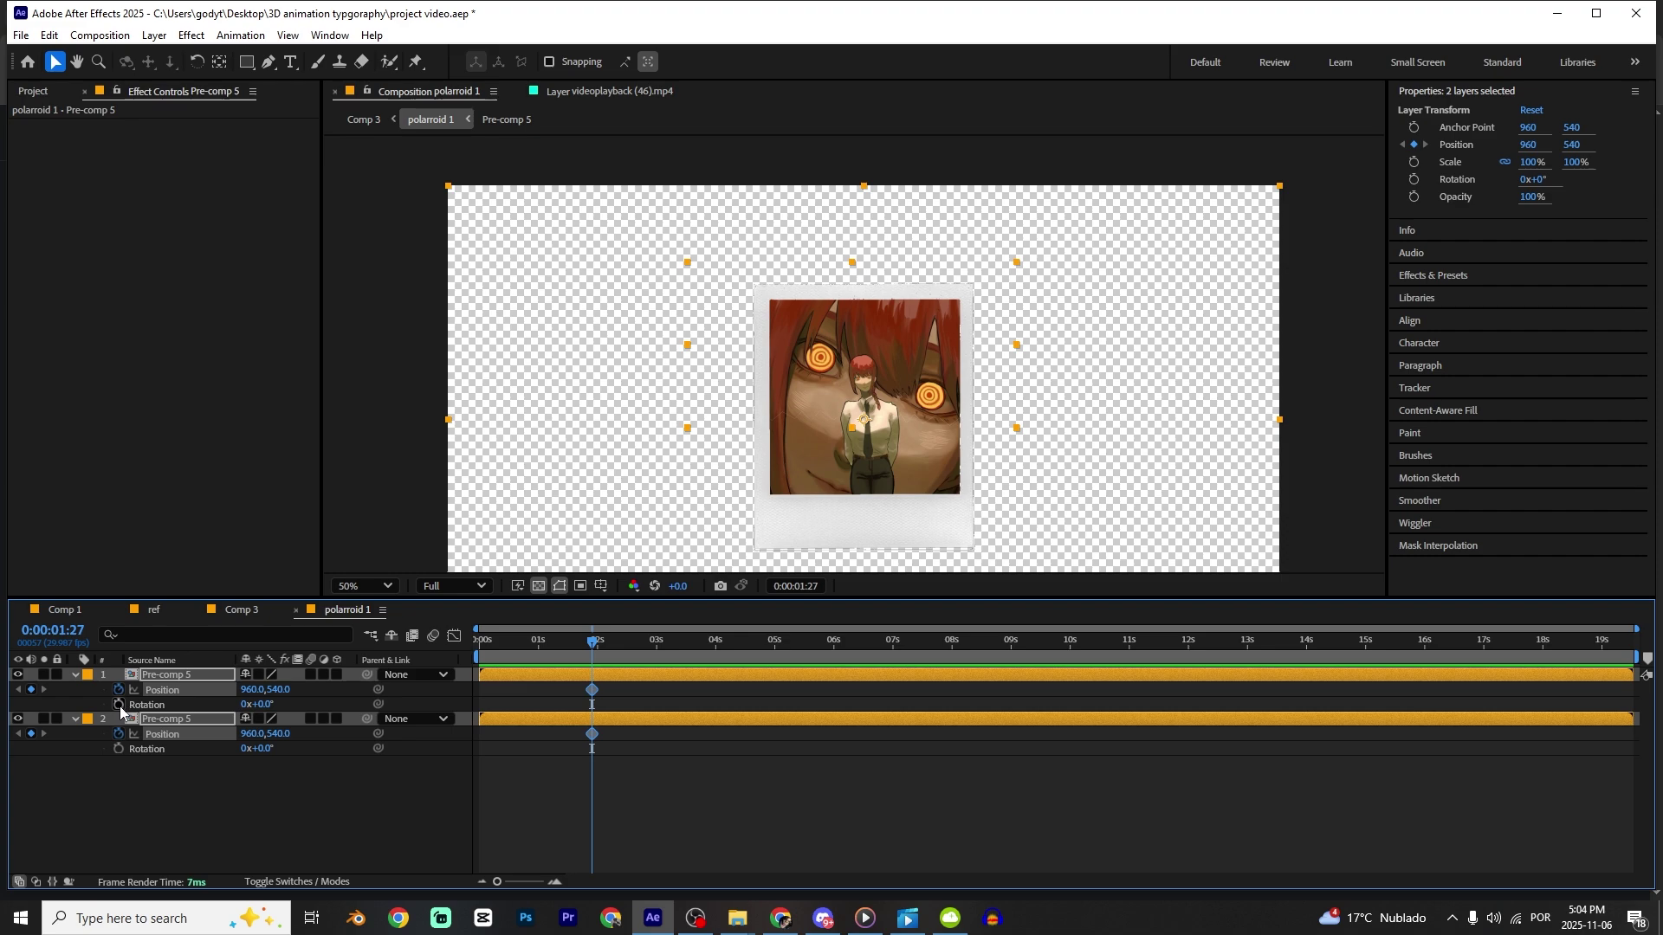
left_click(120, 704)
left_click(118, 748)
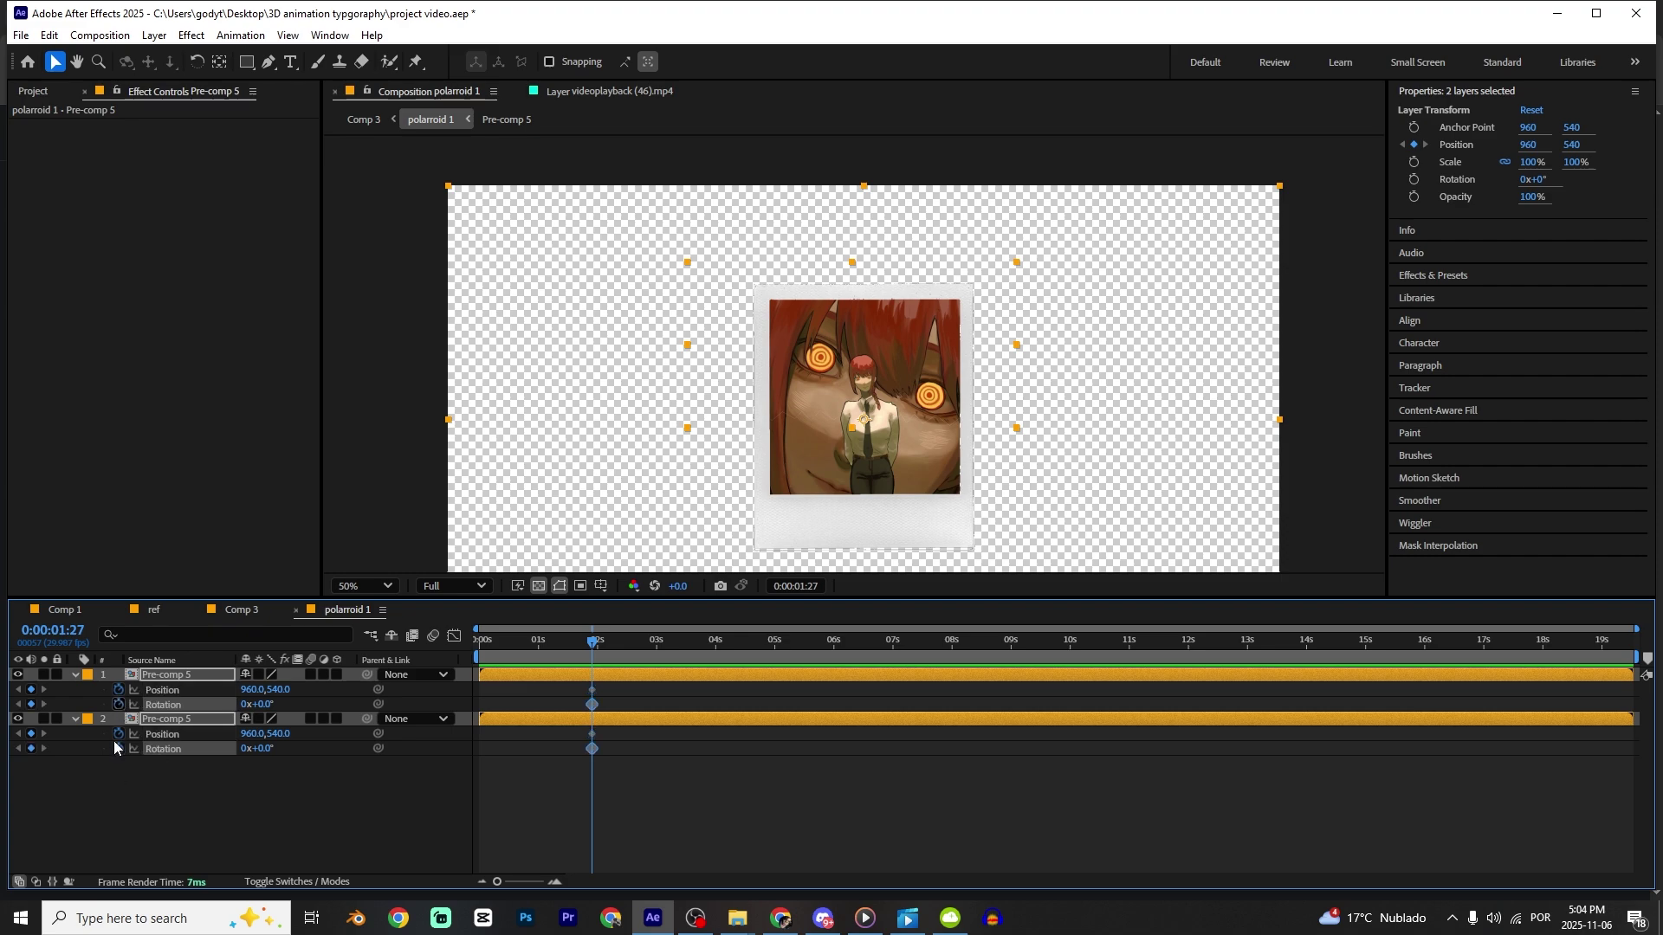
At 0:00:03:19, set the lower half's position to 945, 625 and the upper's to 993, 498, rotating both 2°.
left_click_drag(659, 655, 700, 655)
left_click(728, 766)
mouse_move(283, 696)
left_mouse_down()
mouse_move(277, 752)
mouse_move(264, 736)
mouse_move(260, 750)
mouse_move(278, 734)
mouse_move(237, 689)
mouse_move(290, 689)
left_mouse_up()
left_click(368, 791)
left_click(595, 726)
type("2")
key("Return")
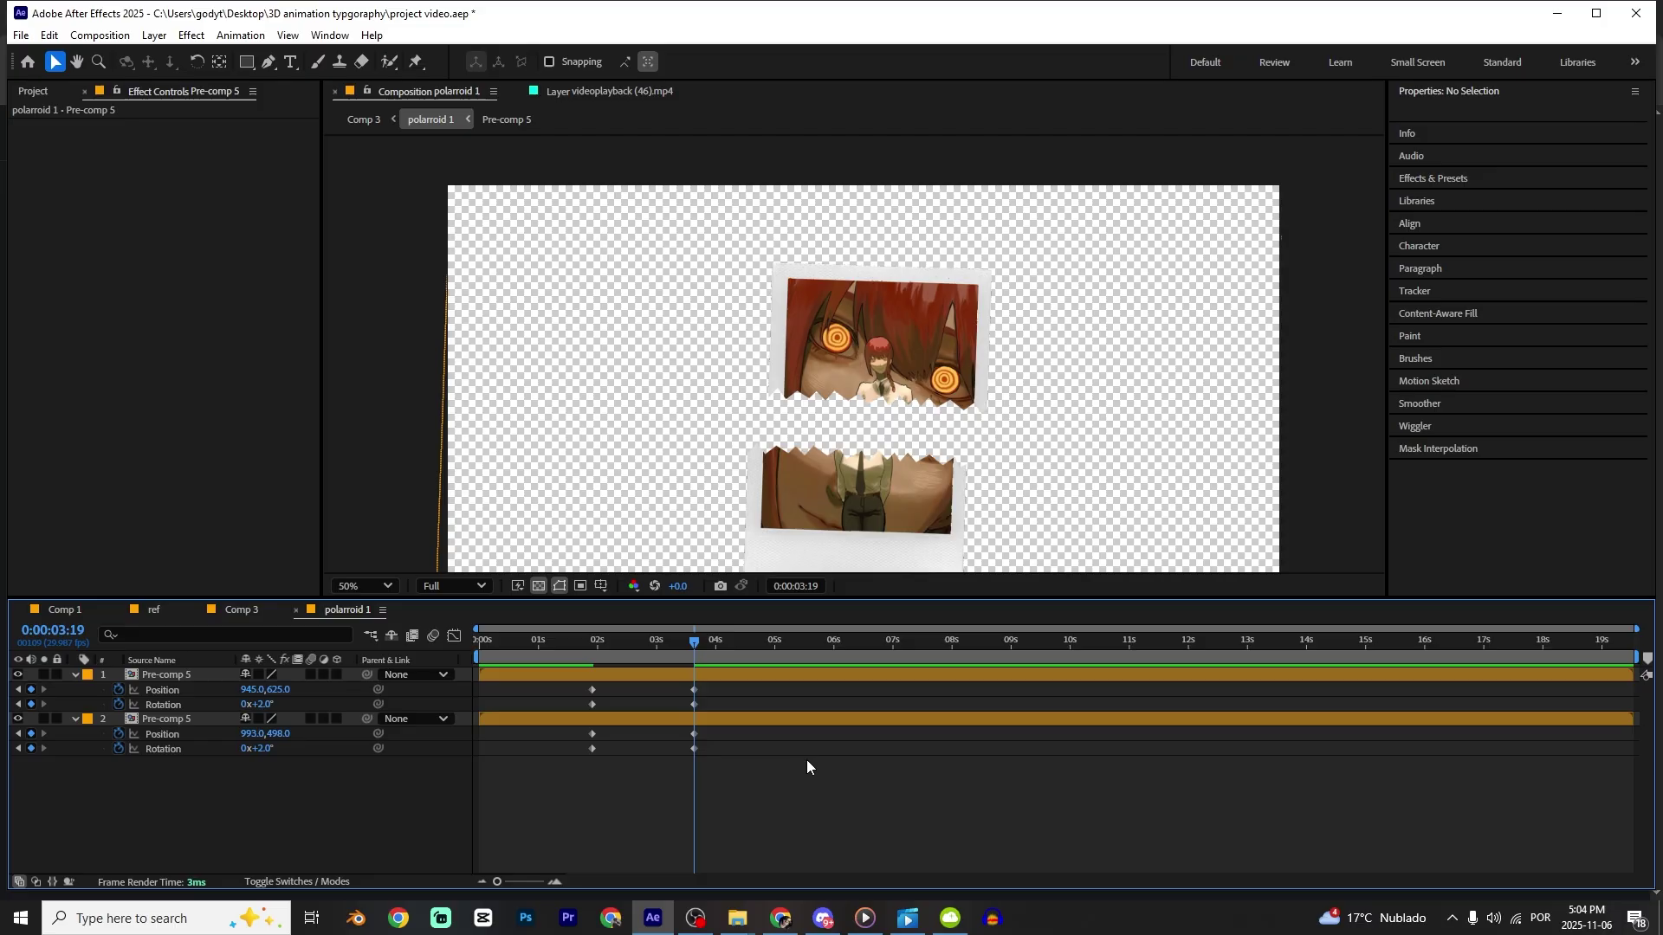
Easy-ease all keyframes of both polaroid halves, steepen their speed curves in the graph editor and preview the tear.
left_click_drag(710, 681, 546, 782)
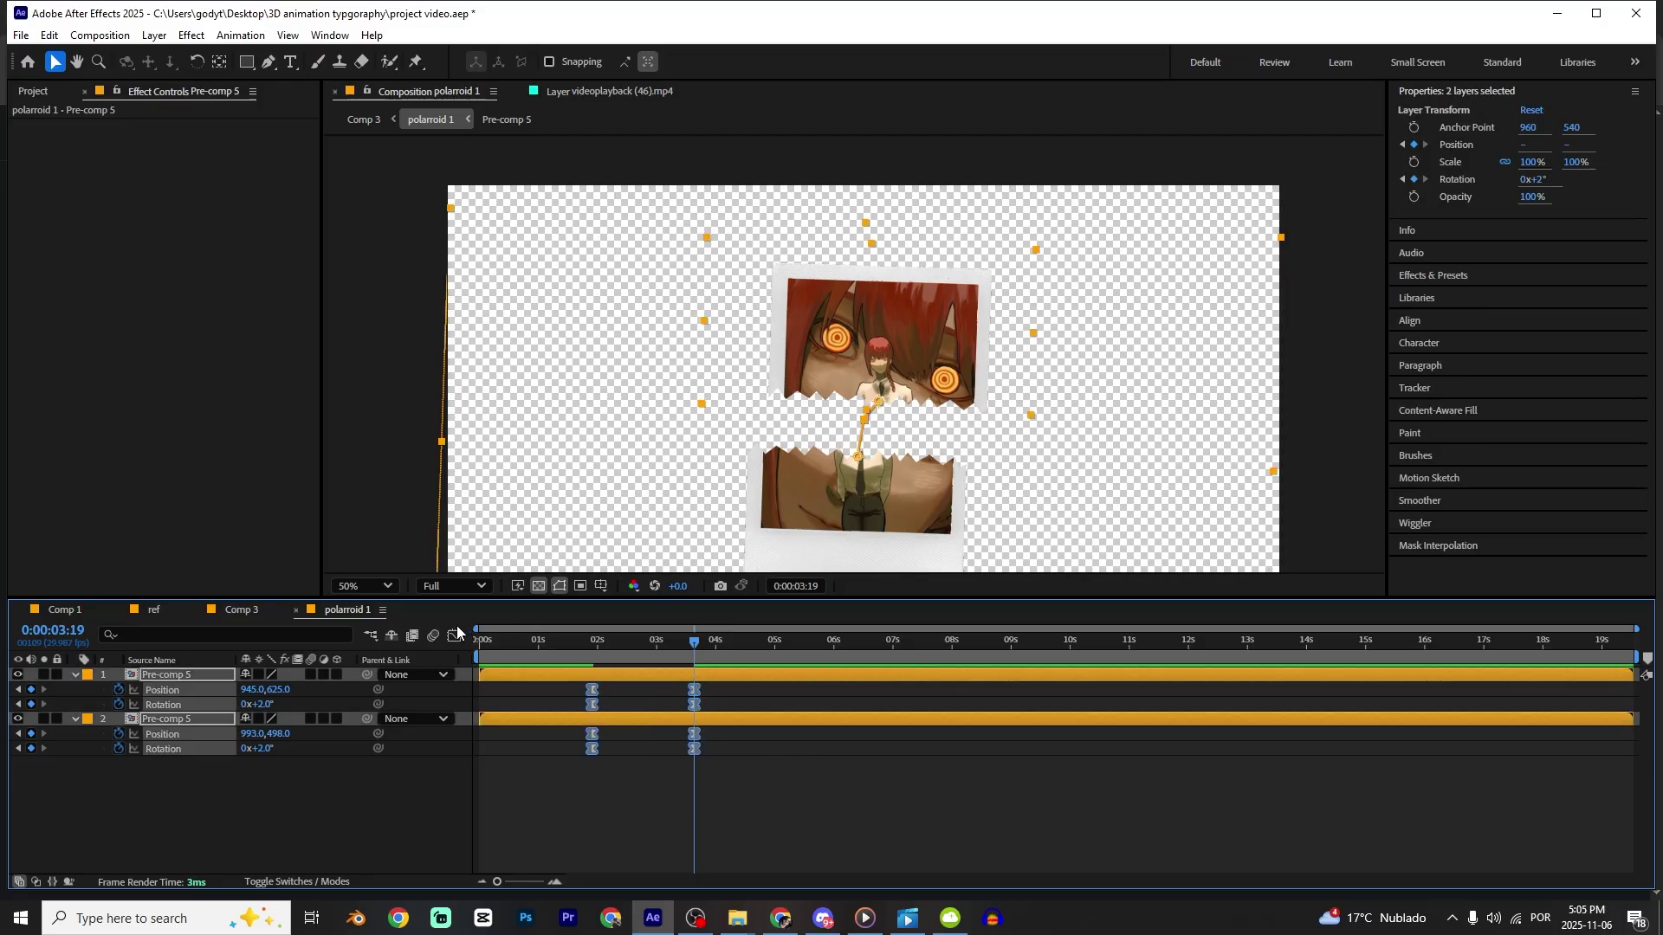
left_click(453, 635)
left_click_drag(647, 811, 610, 829)
left_click_drag(611, 643, 593, 644)
key("space")
key("space")
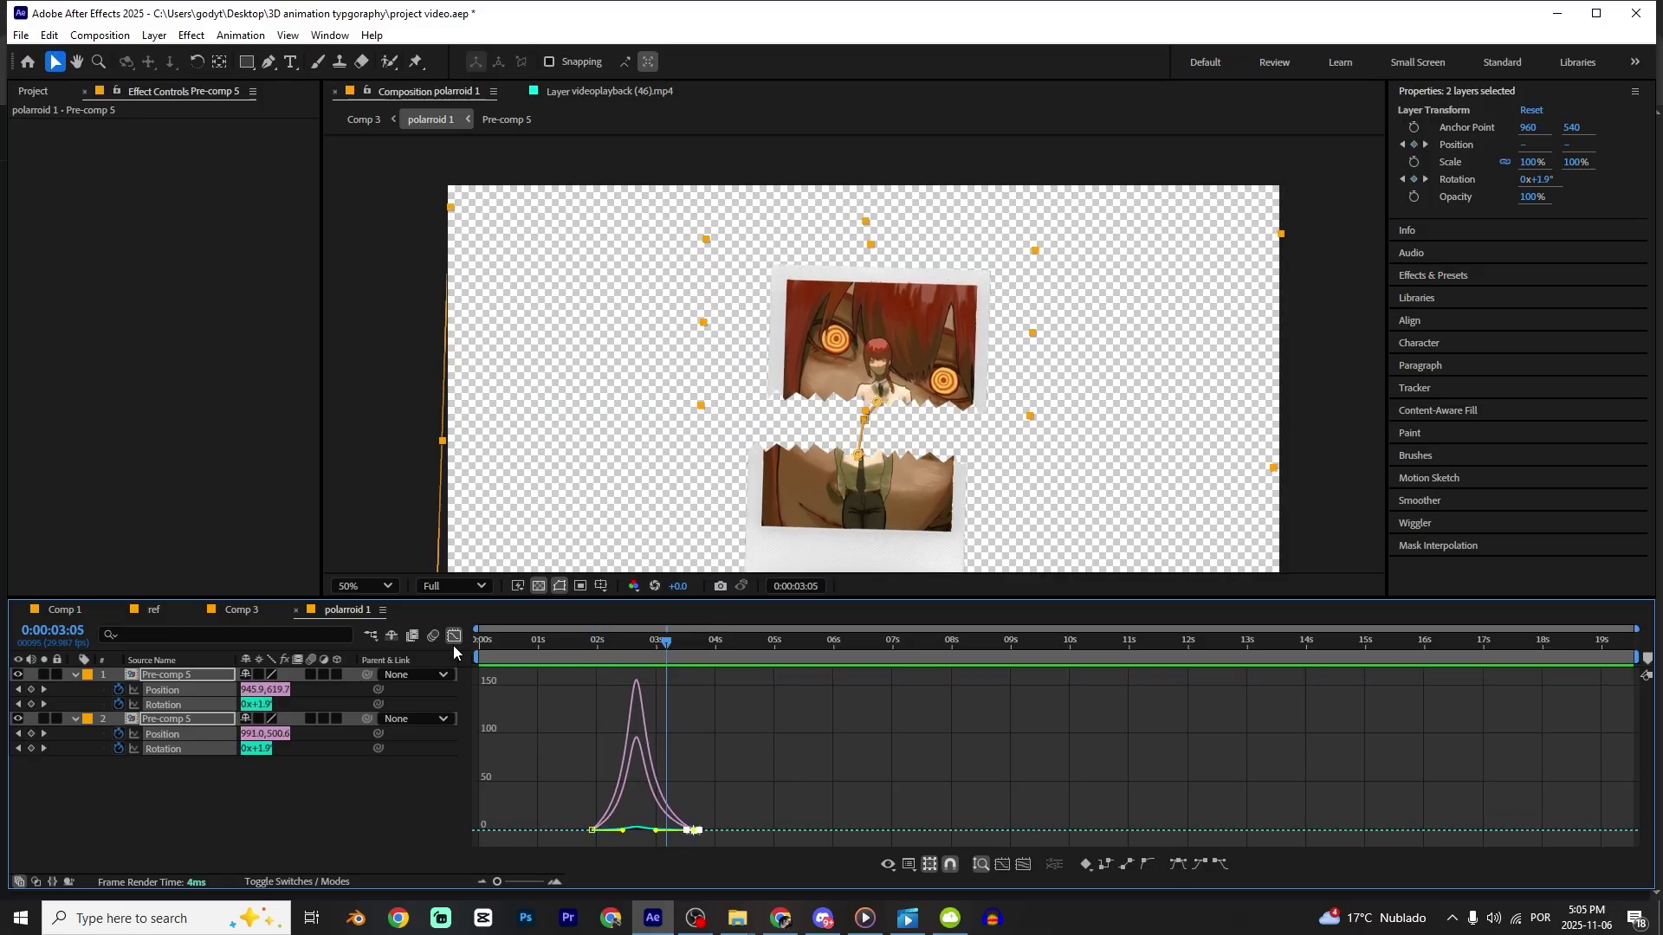
Move the end keyframes of both polaroid halves to 0:00:03:01 and preview the faster tear.
left_click(455, 637)
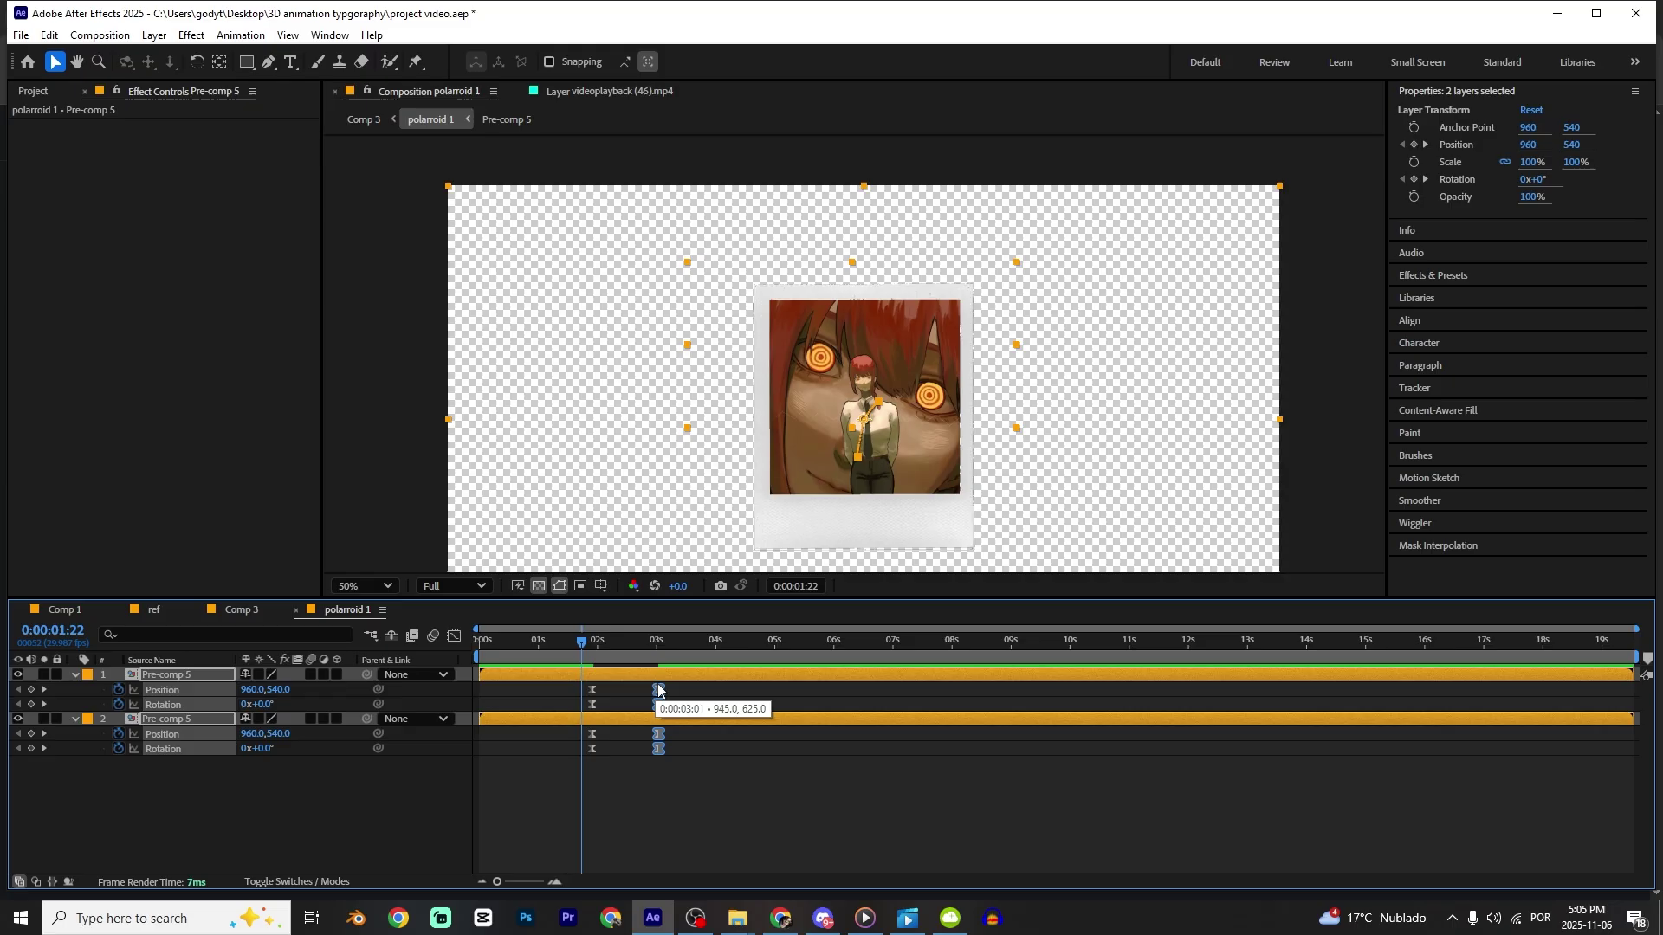
key("space")
left_click(693, 705)
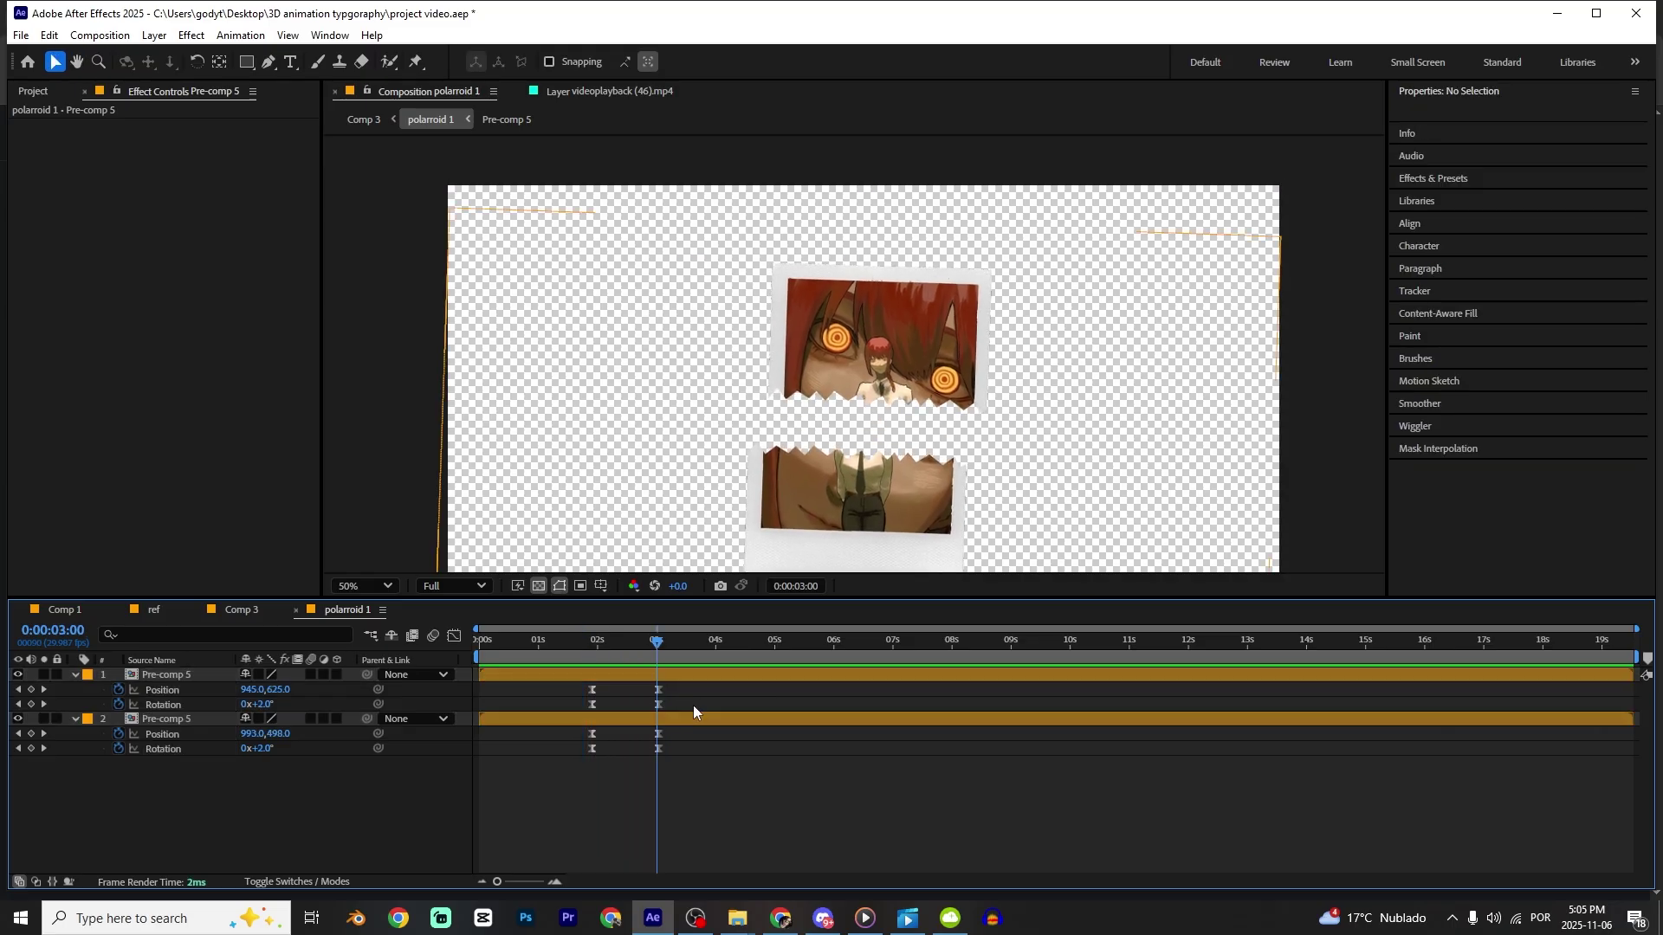
Set the end X position of the lower half to 962 and of the upper half to 977, and preview the tear.
left_click_drag(246, 690, 267, 737)
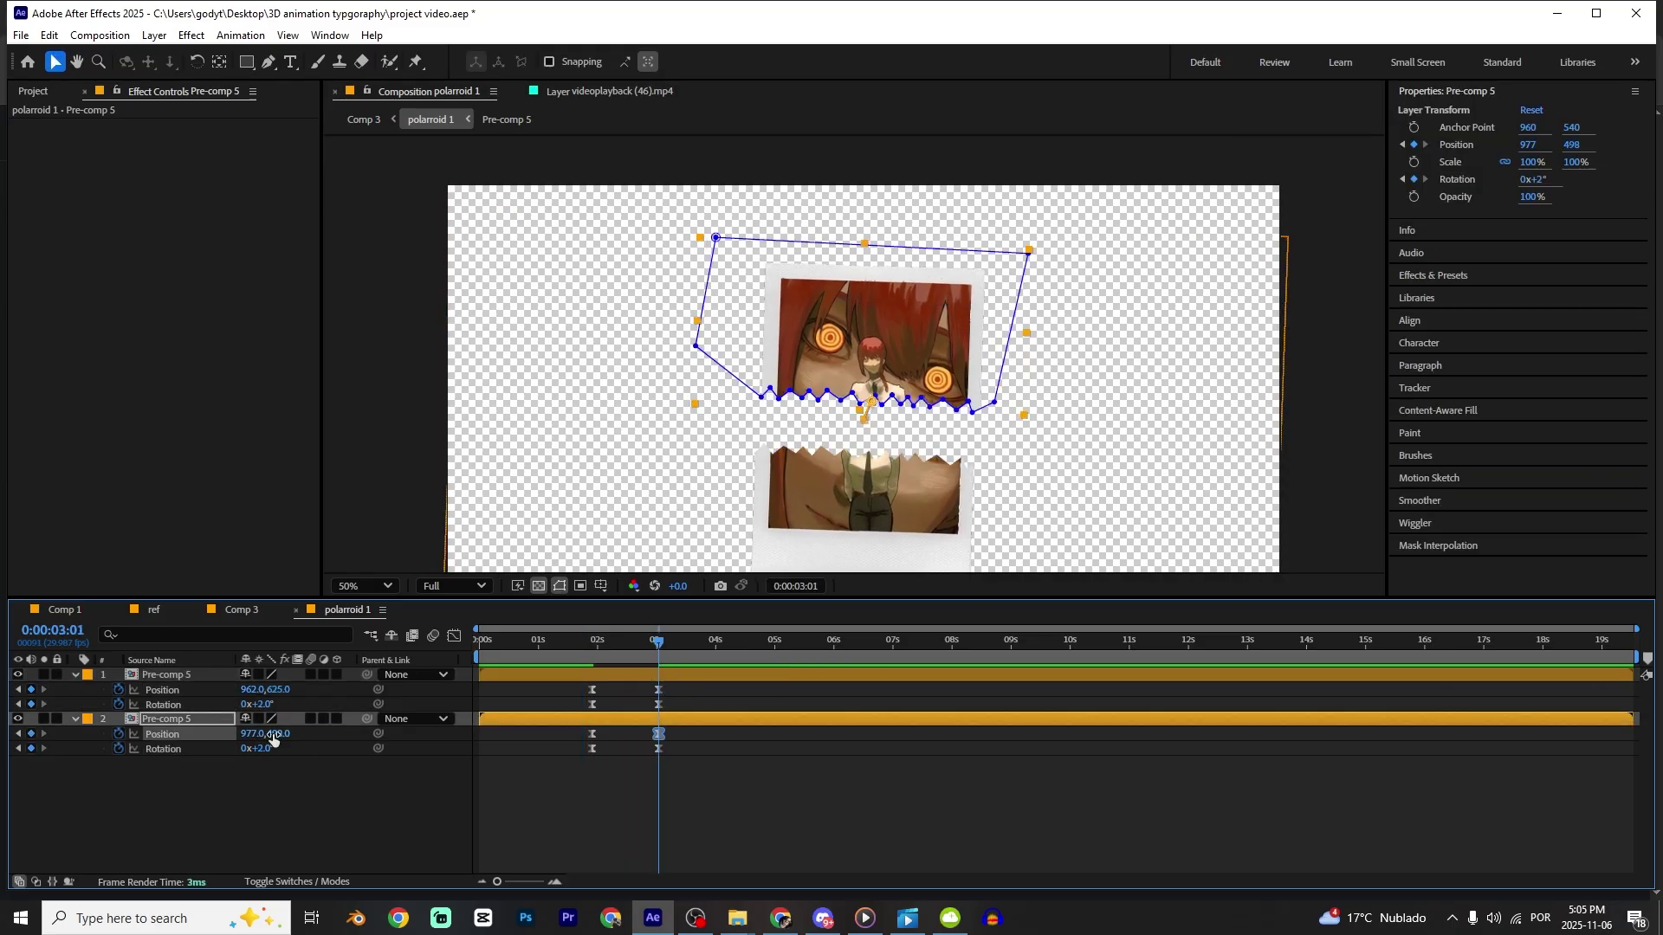
key("j")
key("space")
key("space")
left_click_drag(681, 686, 644, 756)
left_click_drag(575, 645, 610, 812)
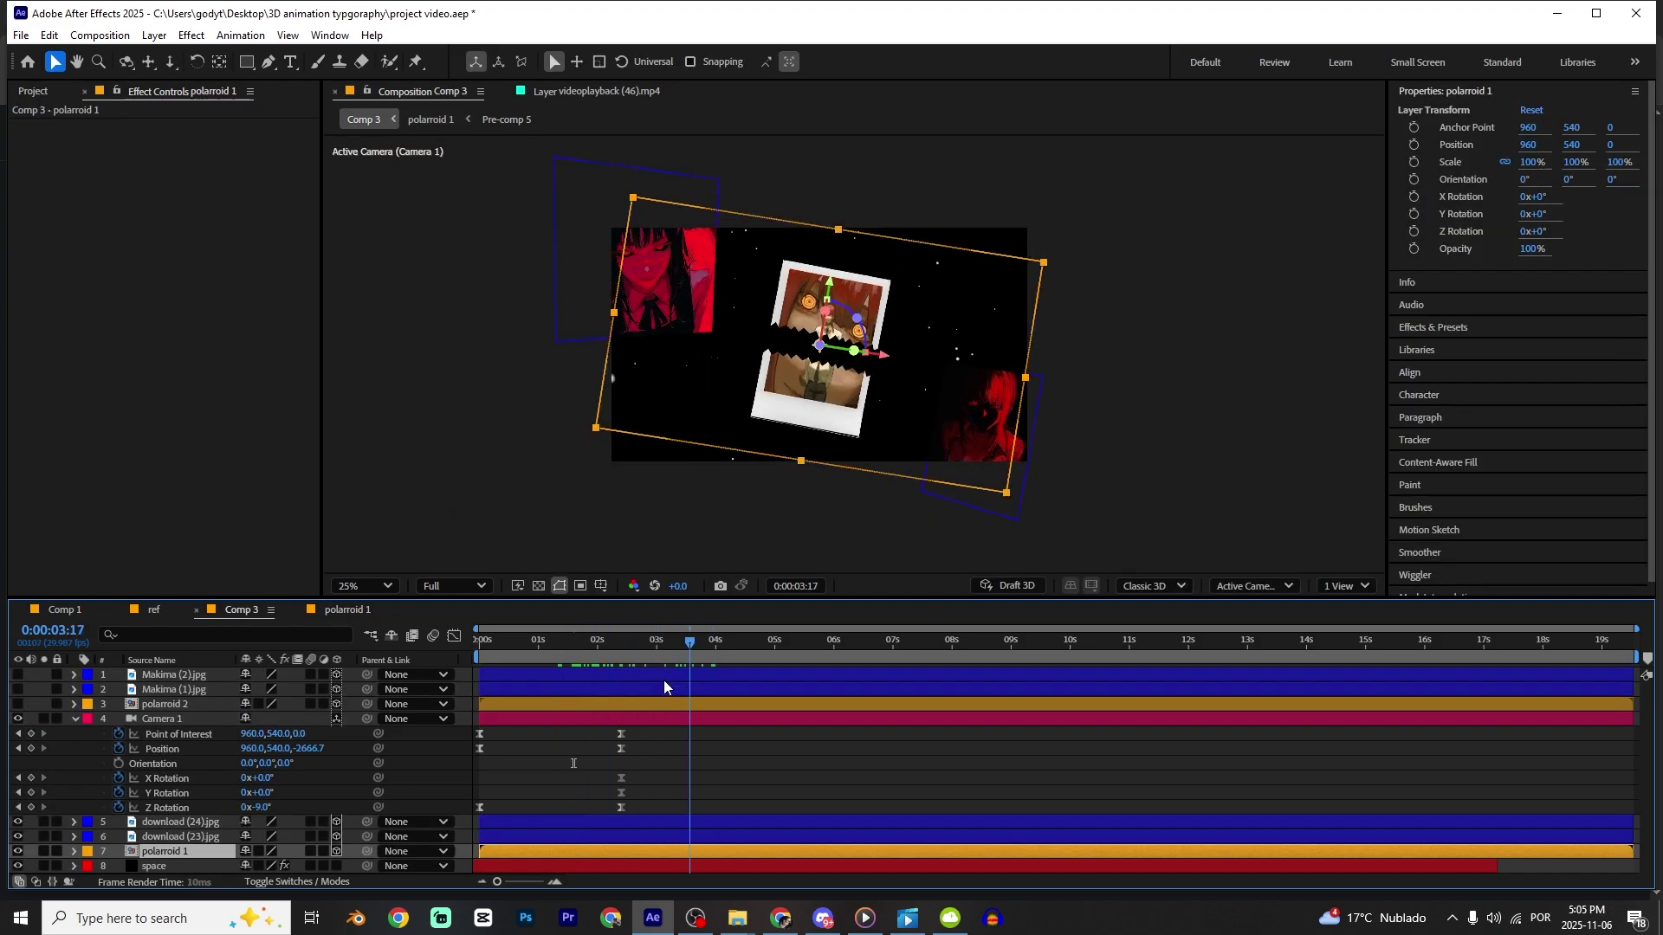
Move Camera 1's end keyframes in Comp 3 to 0:00:02:07.
left_click(341, 613)
left_click(240, 610)
left_click(549, 736)
left_click_drag(622, 733, 613, 729)
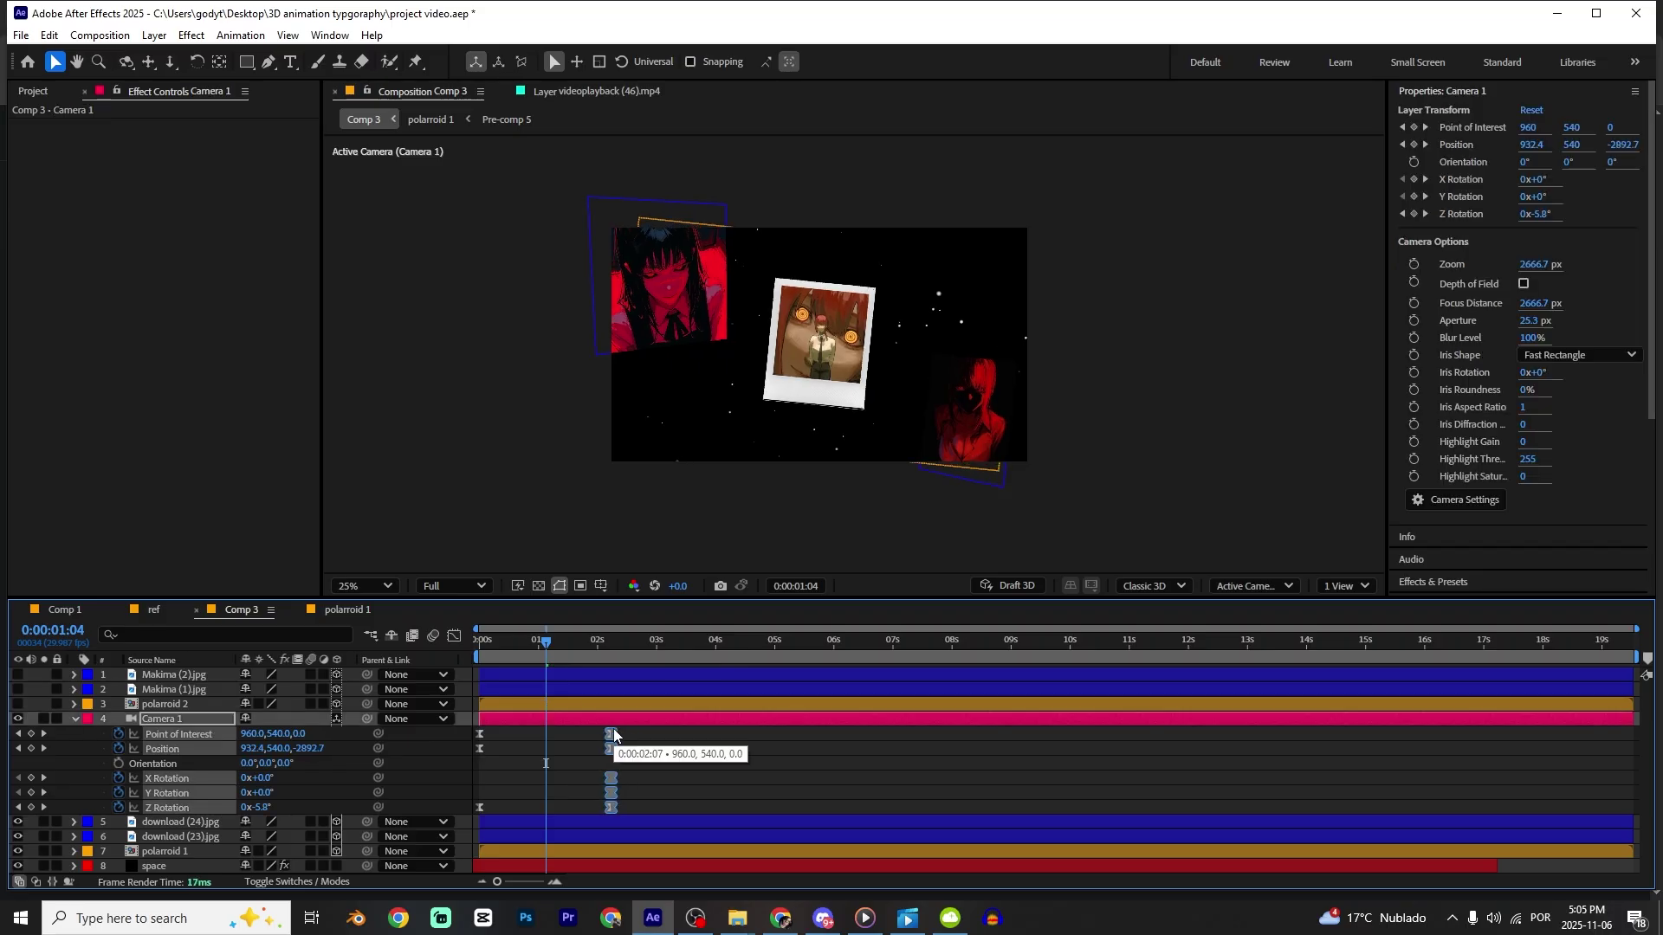
Add a null object trimmed to start at 0:00:01:04, make it 3D and parent Camera 1 to it.
key("ctrl+alt+shift+y")
key("ctrl+d")
left_click(530, 737)
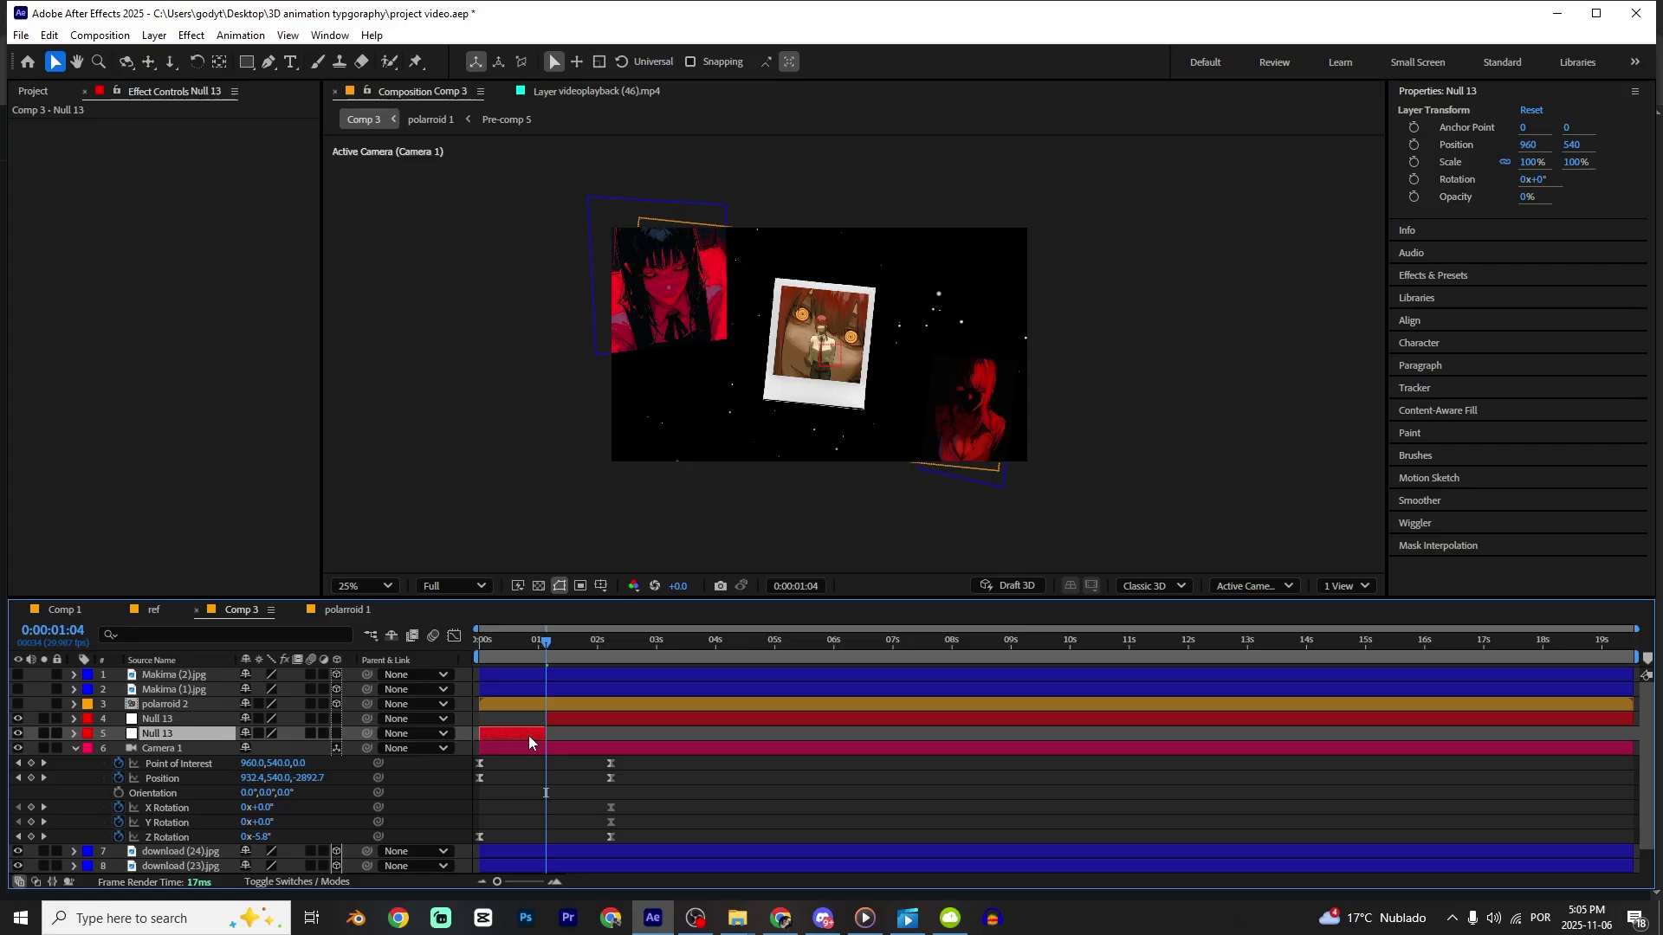
key("Delete")
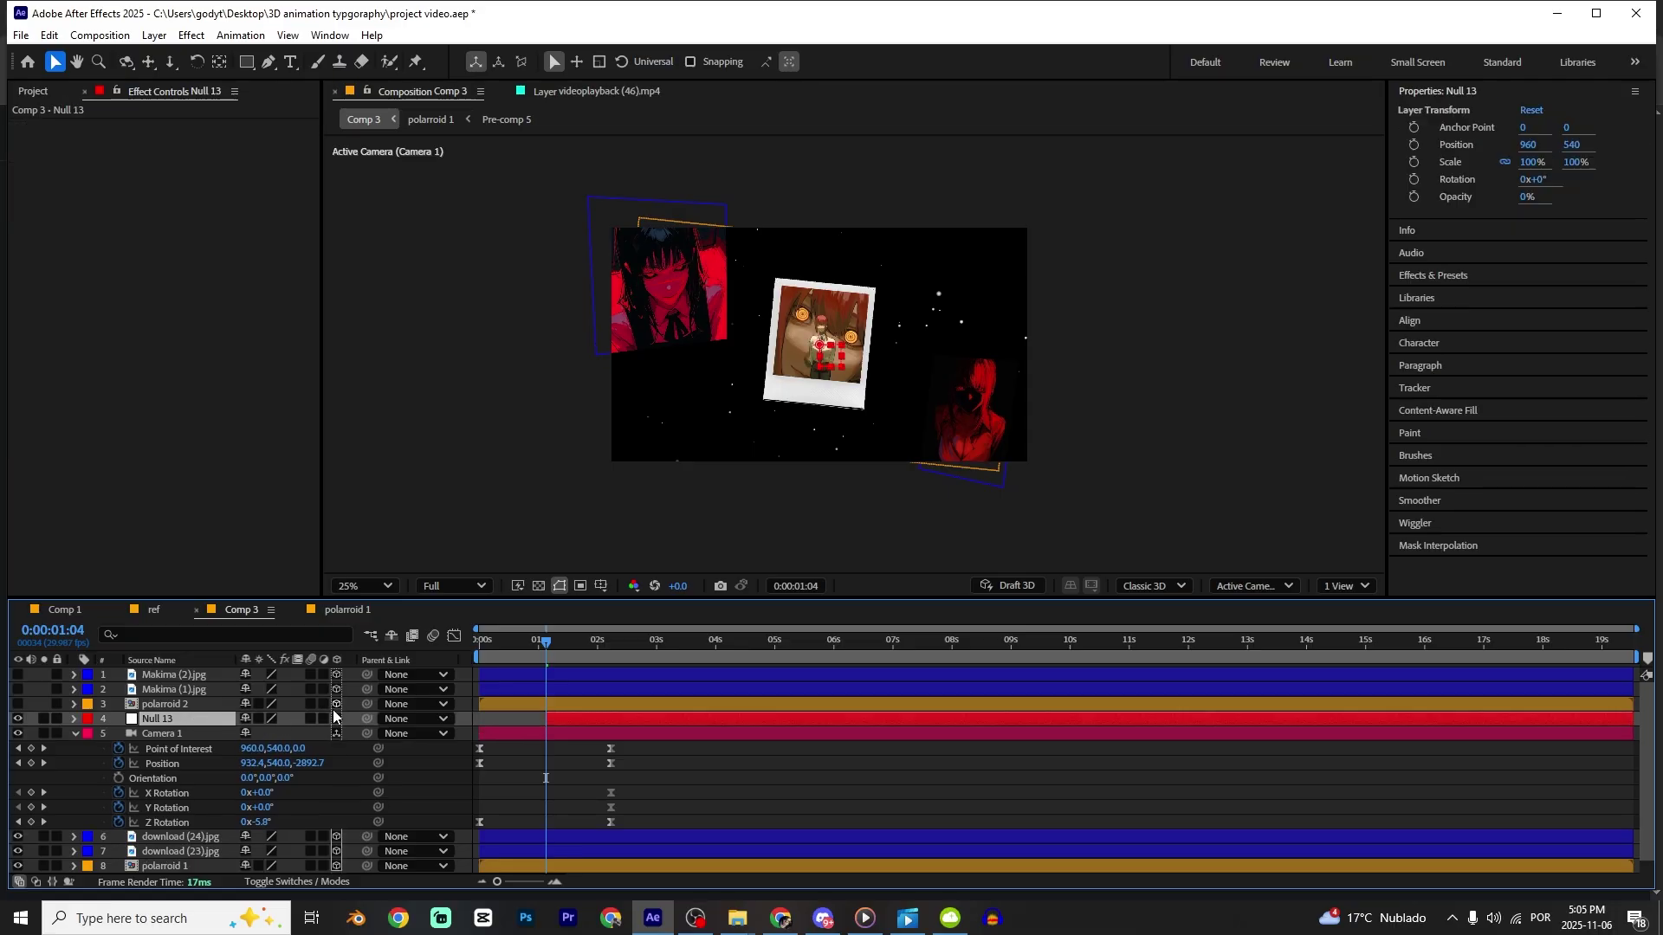
left_click(336, 718)
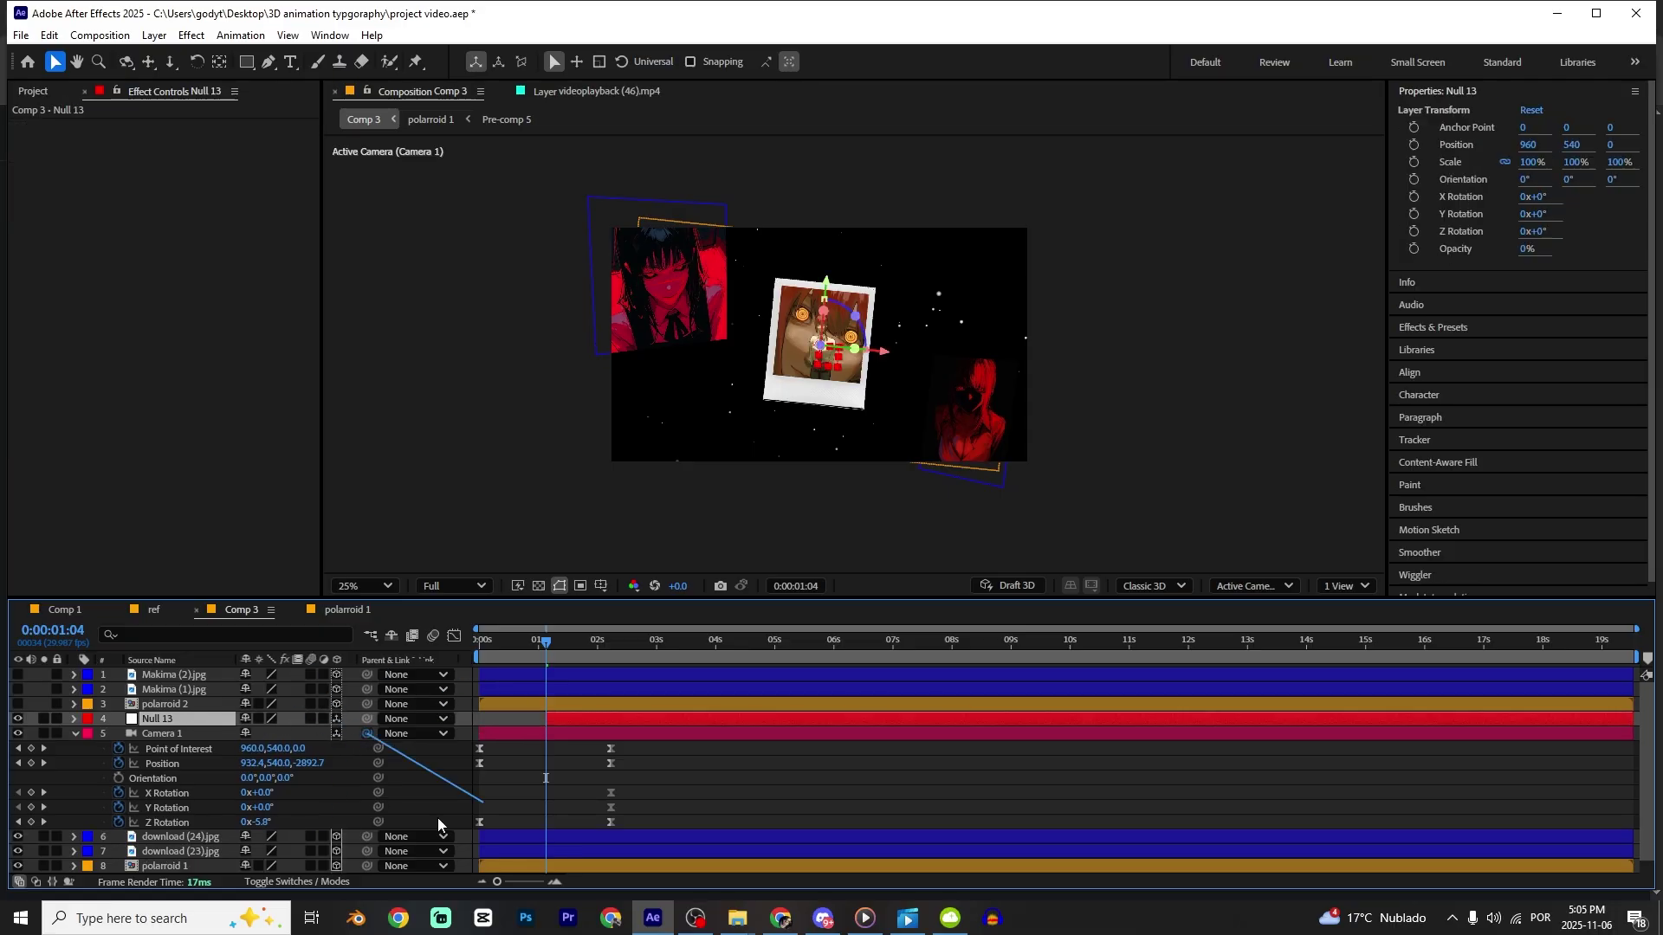
left_click_drag(366, 733, 170, 719)
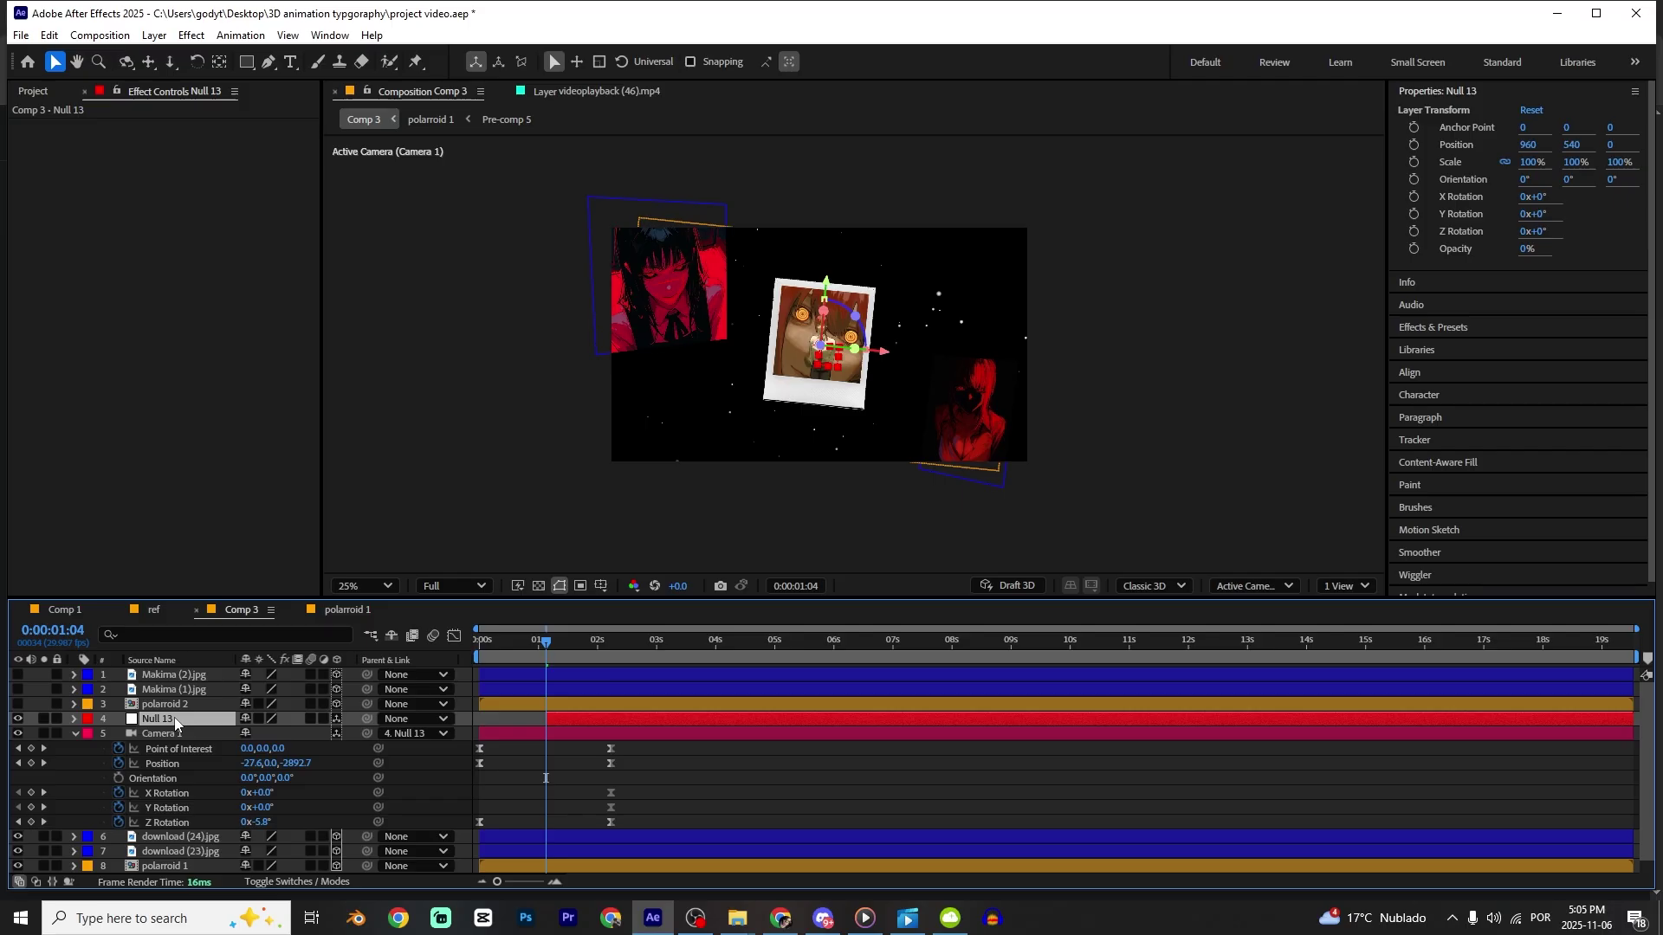
Keyframe the null's position and X, Y and Z rotation at 0:00:01:04, and go to 0:00:02:20.
key("p")
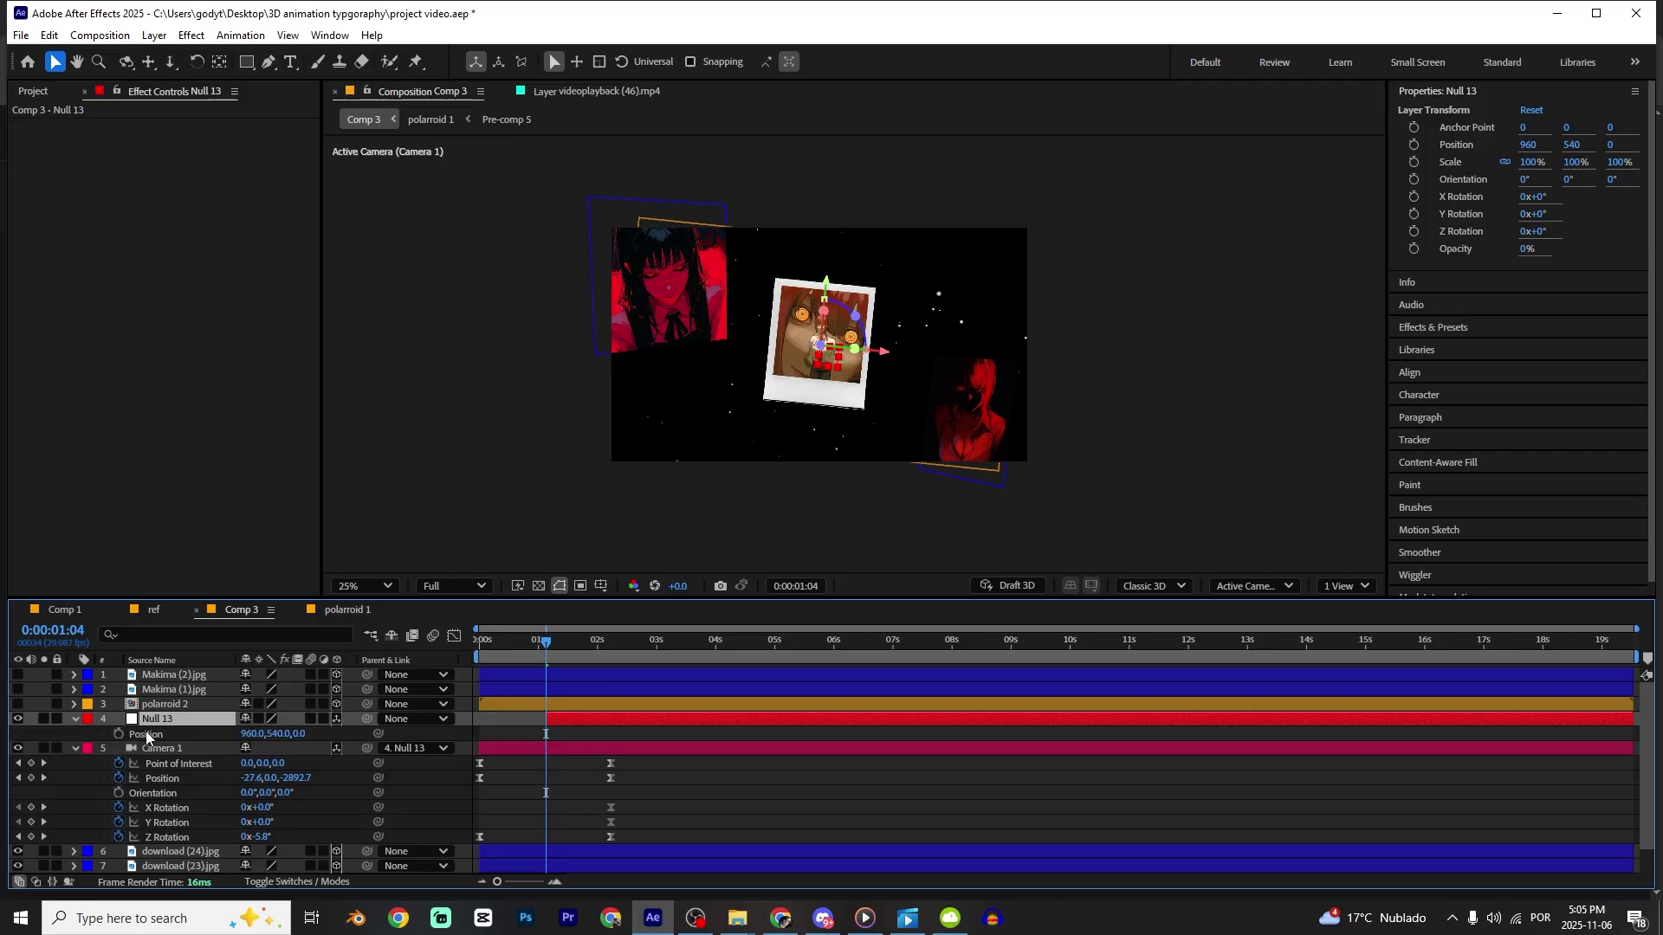
key("shift+r")
left_click(119, 735)
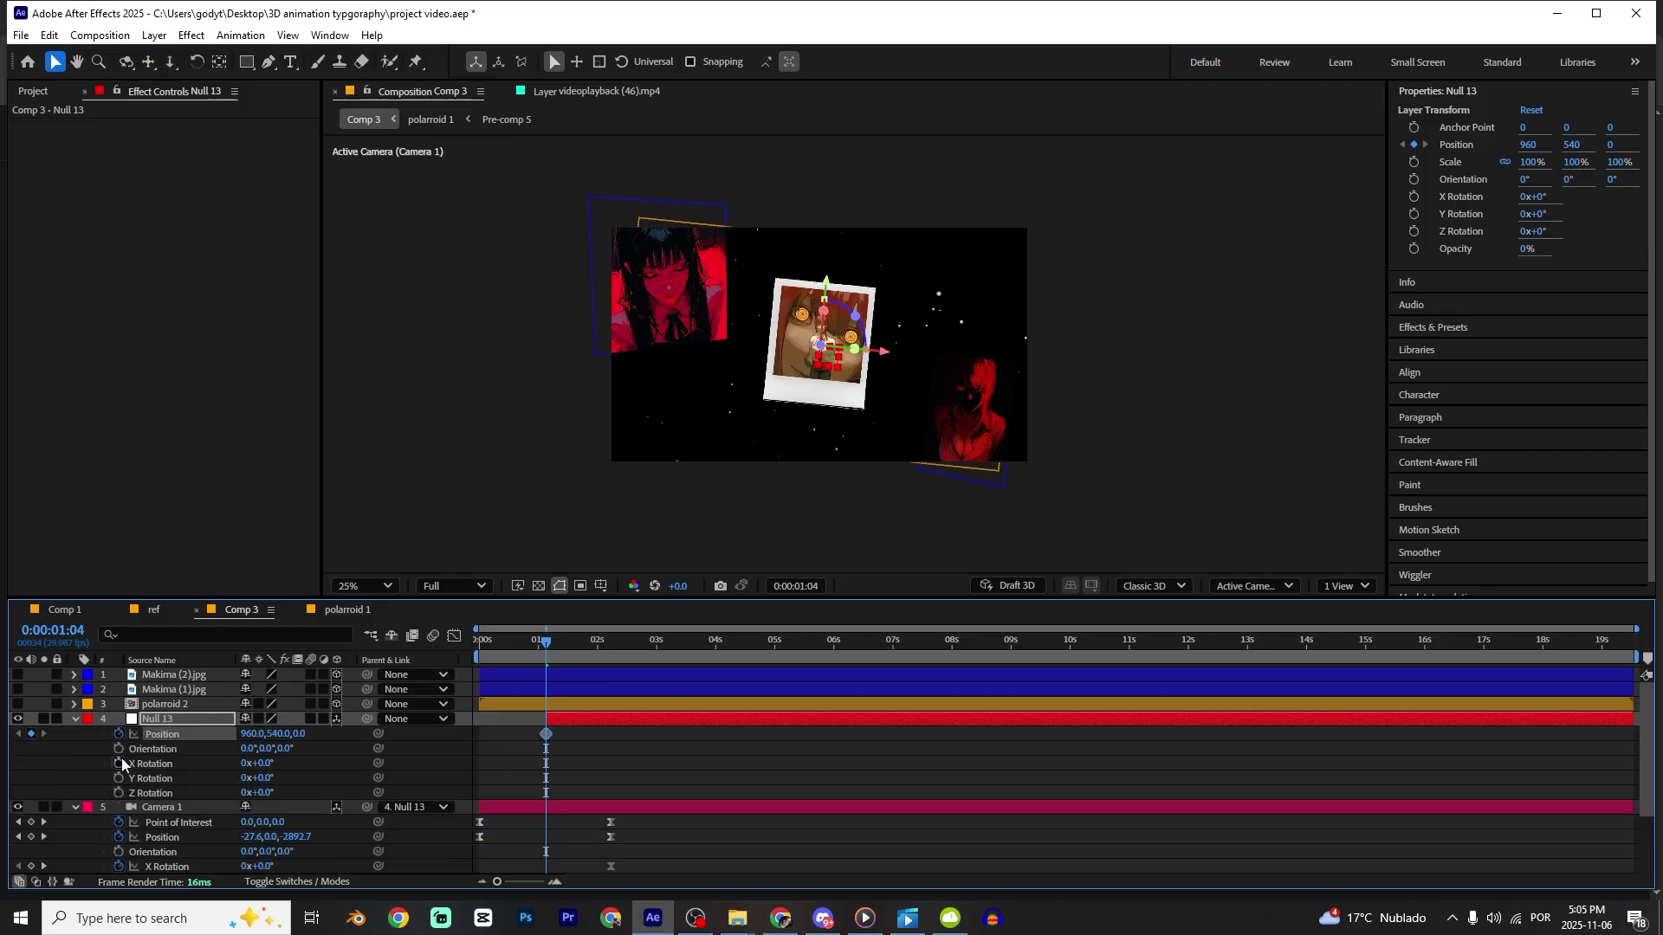
left_click_drag(119, 762, 119, 792)
key("u")
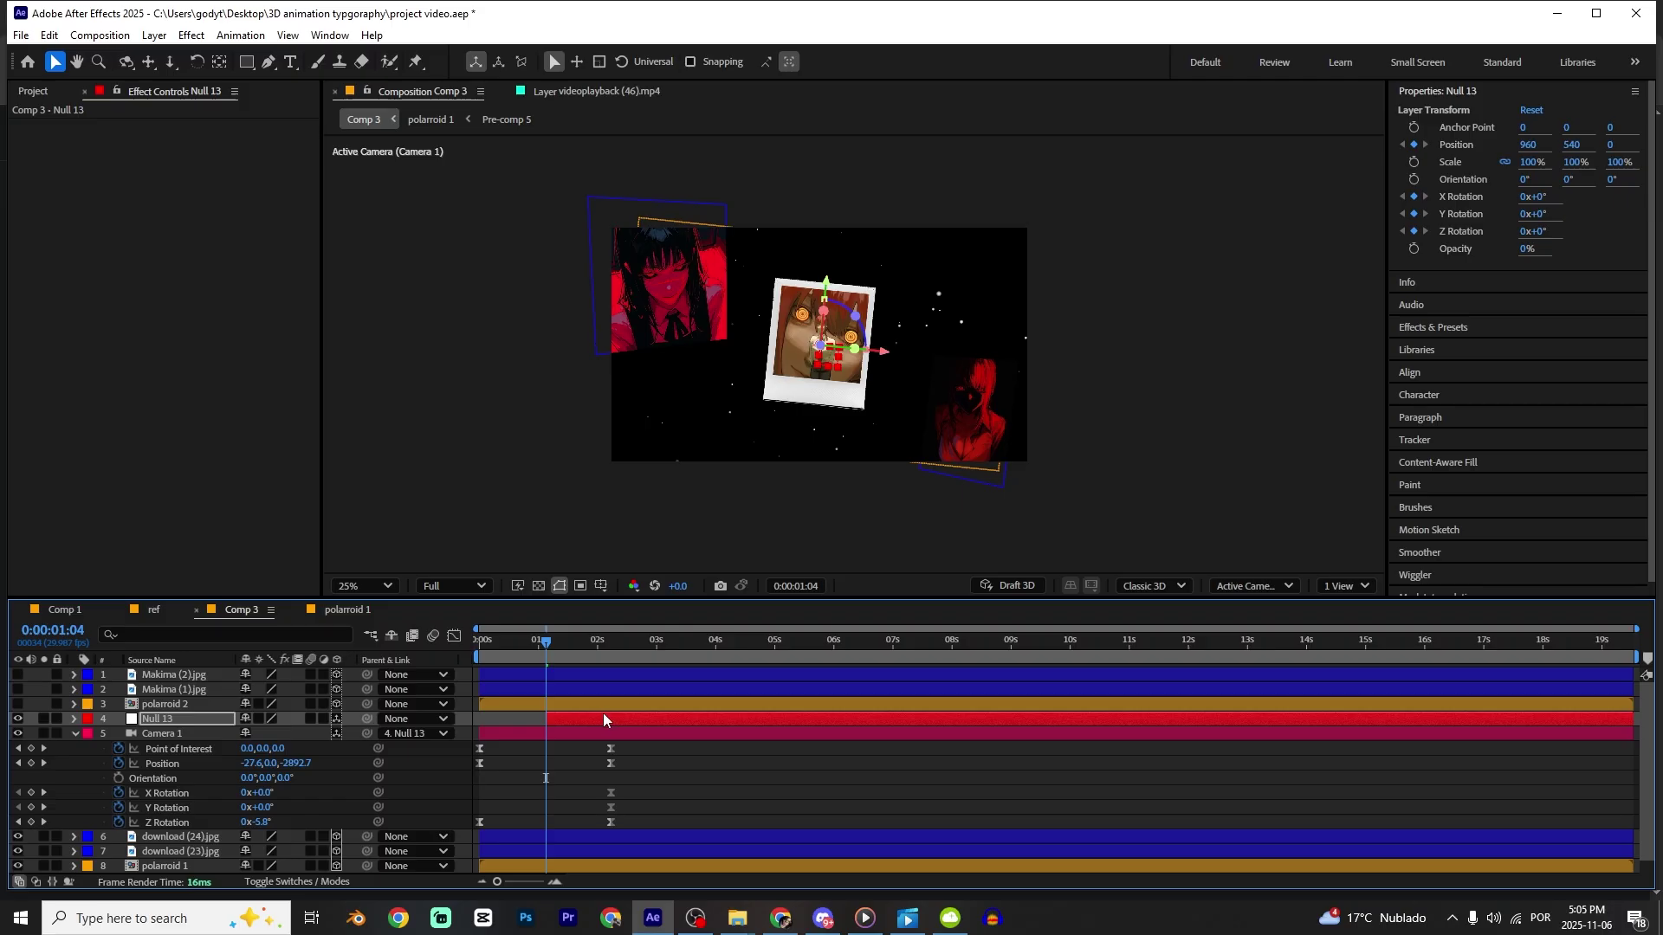
key("u")
left_click(604, 755)
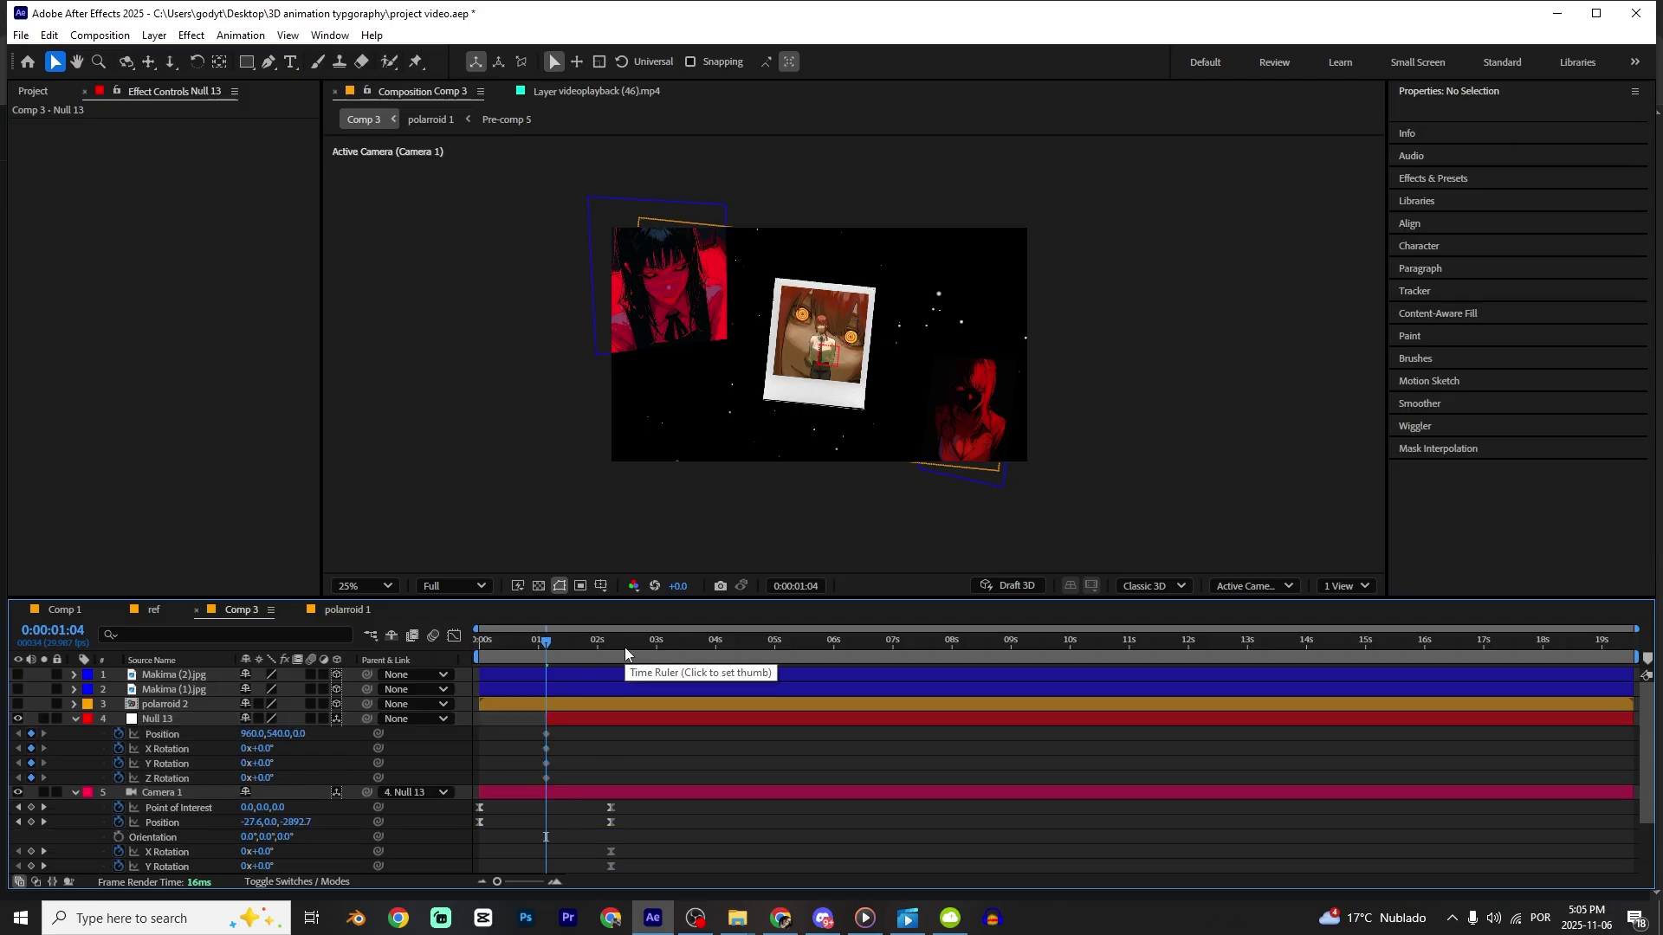
left_click_drag(626, 647, 636, 642)
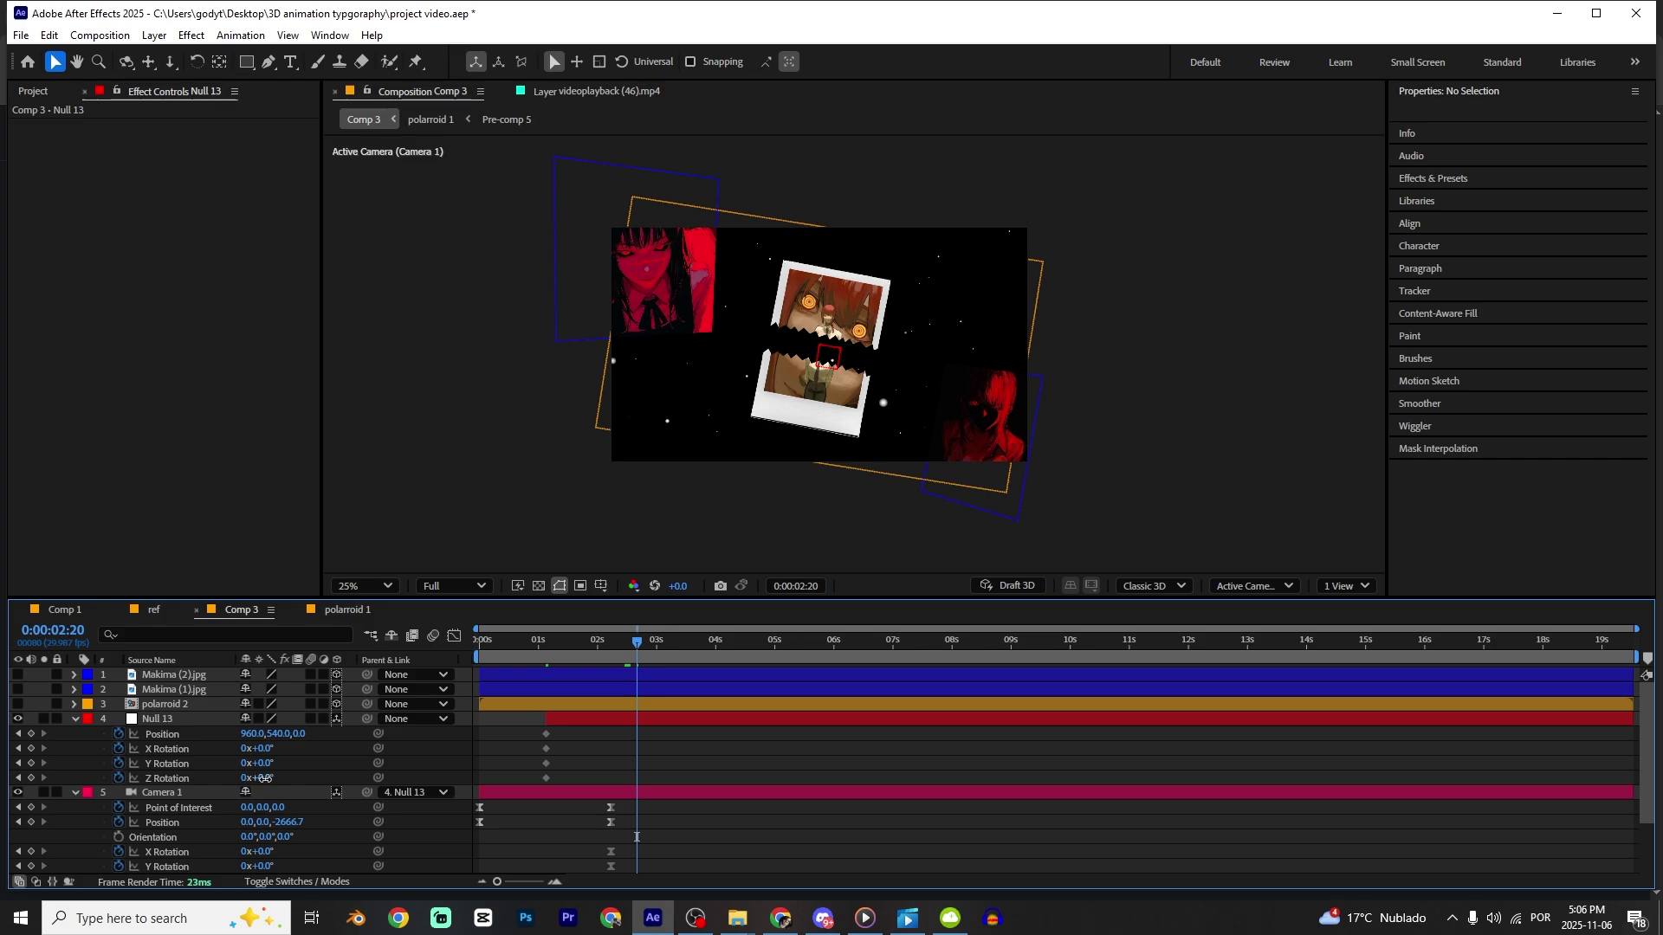
Set Null 13's Z position to 2973 and Z rotation to -98° at 0:00:02:20.
left_click_drag(275, 778, 178, 779)
left_click_drag(298, 734, 1494, 720)
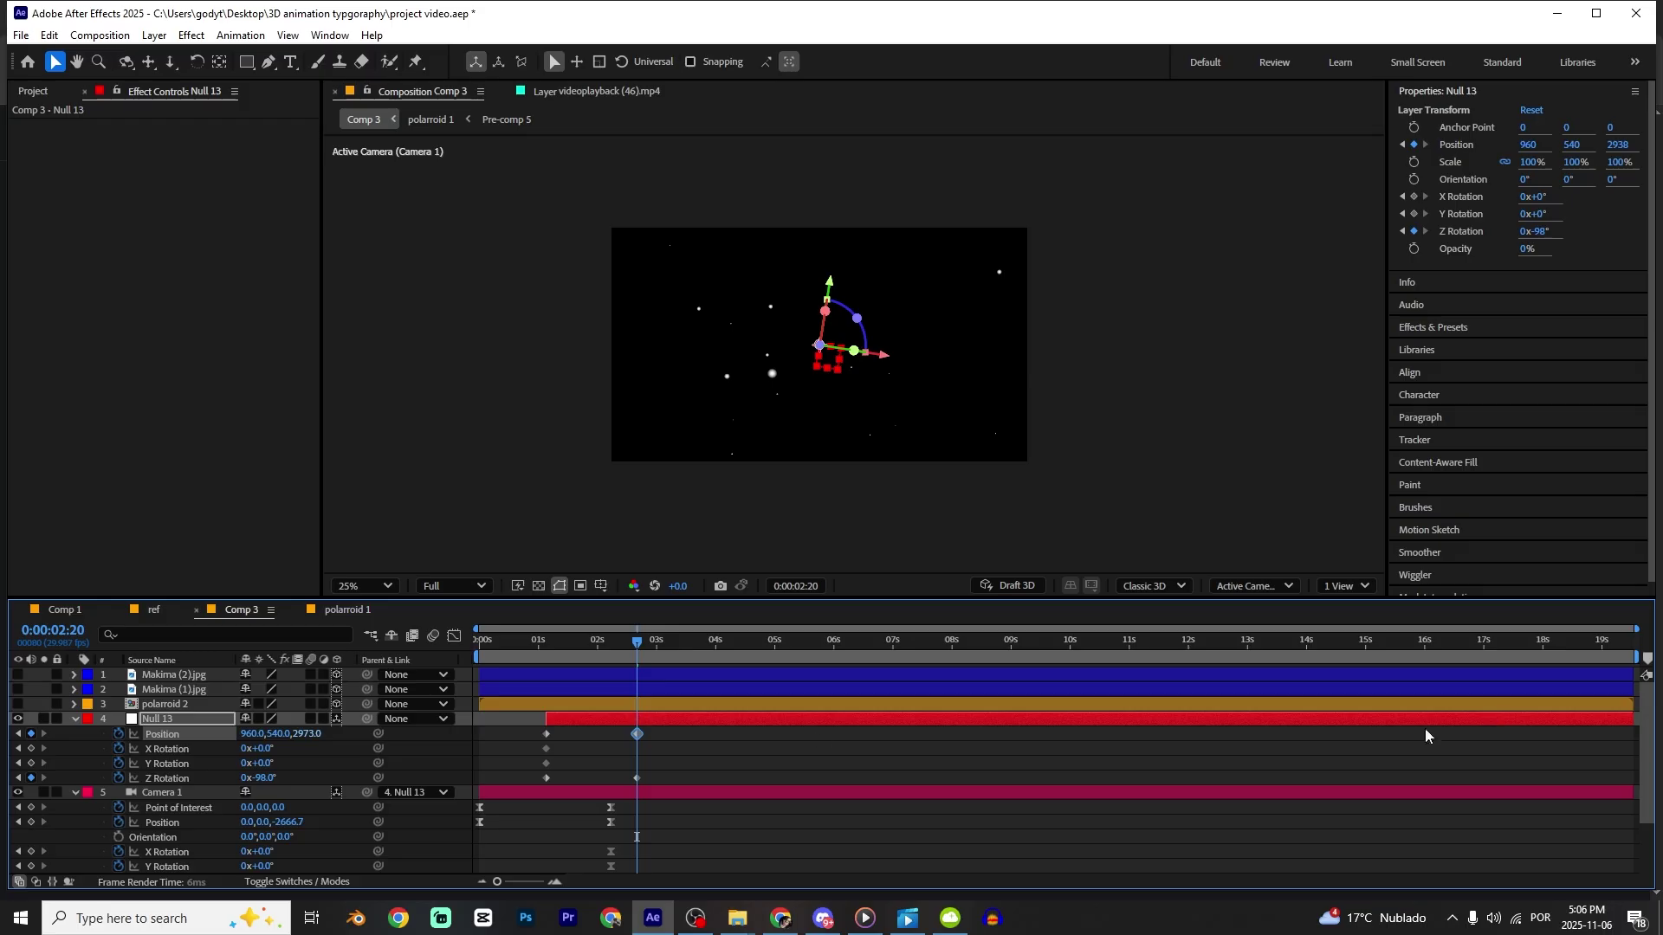
left_click(774, 752)
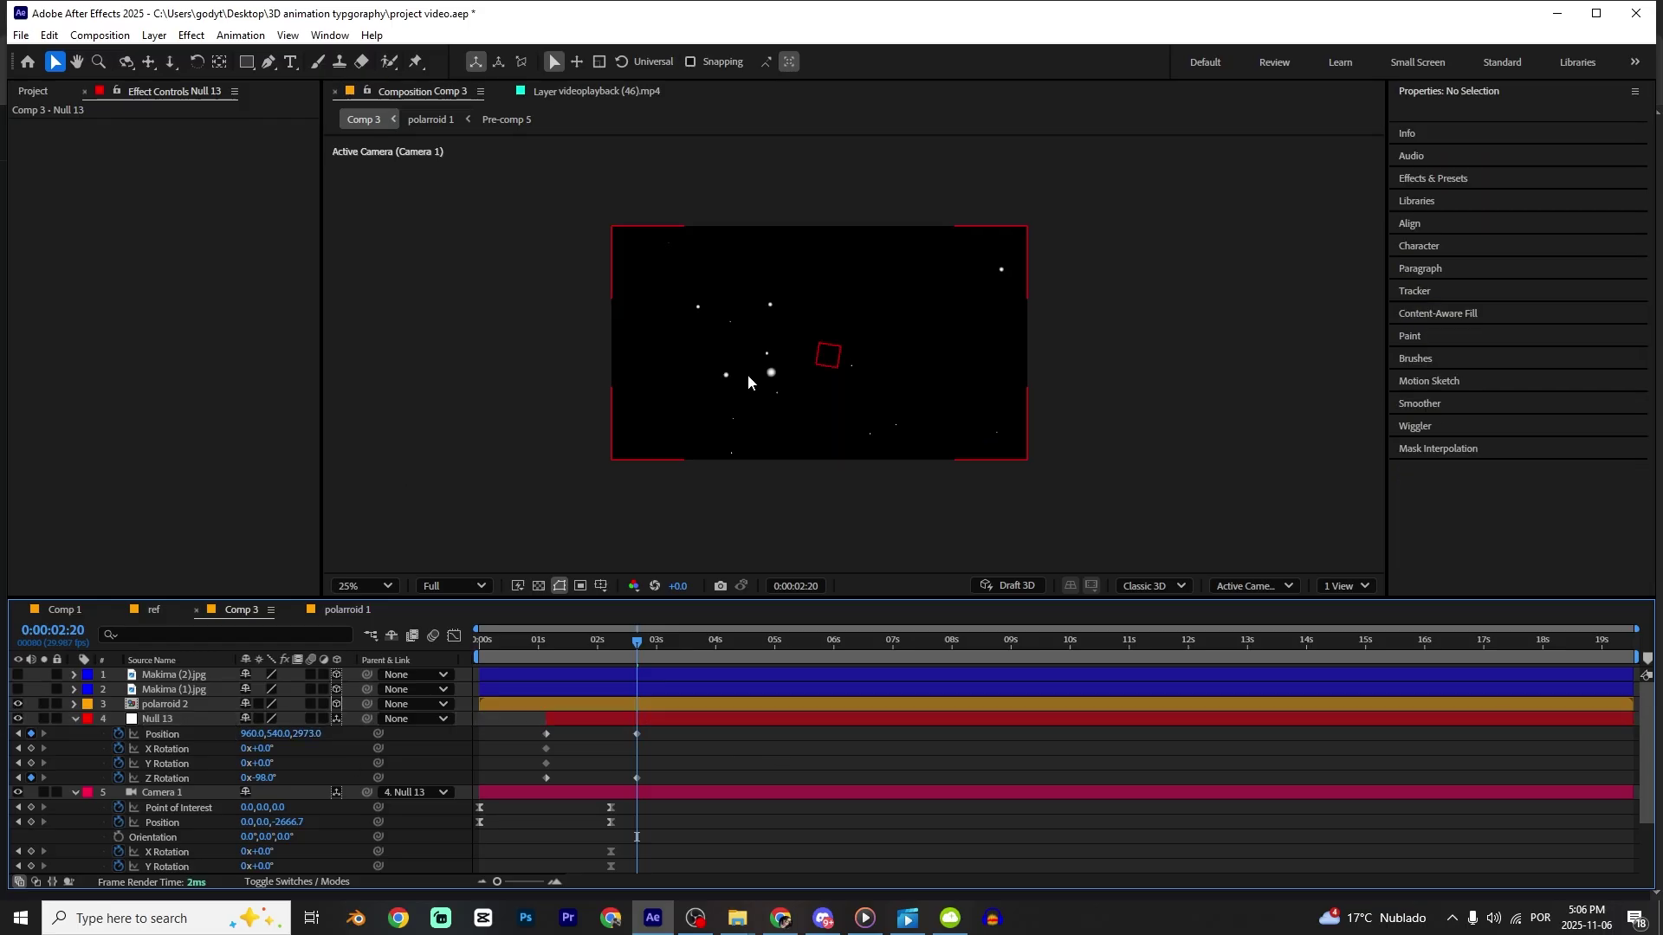
Place polarroid 2 in front of the camera at Z position 1919, rotate it upright in the view and scale it to 70%.
left_click(165, 704)
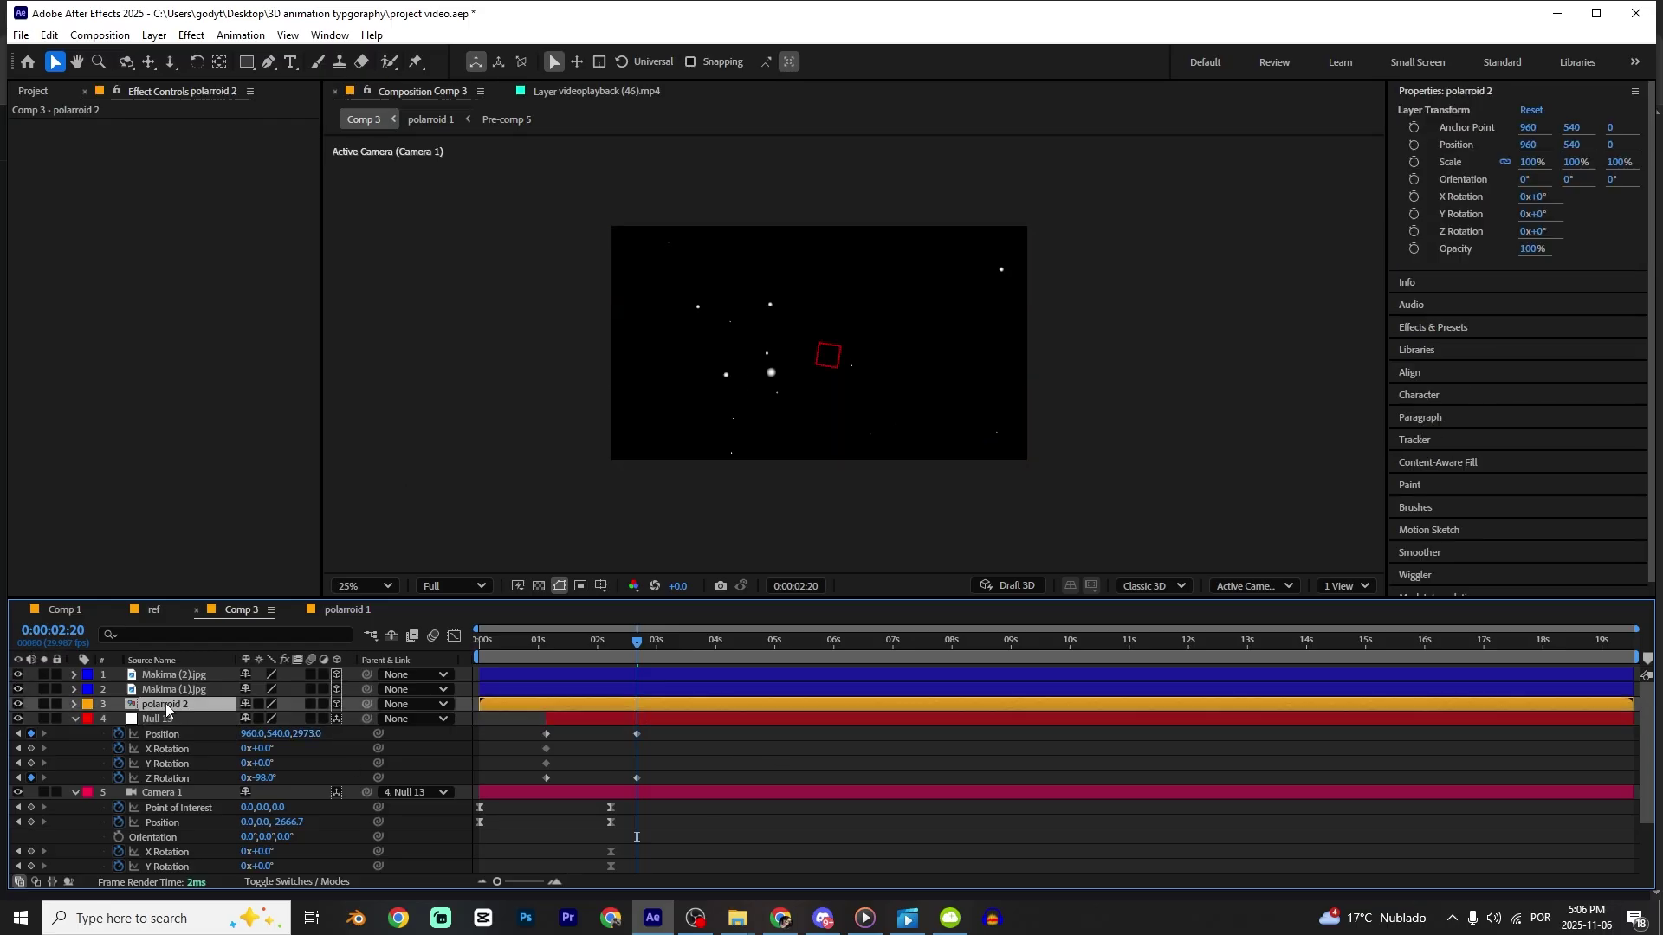
key("p")
left_click_drag(640, 716, 1495, 716)
left_click_drag(310, 719, 960, 714)
left_click_drag(840, 384, 921, 256)
key("shift+s")
left_click_drag(324, 732, 302, 734)
Place Makima (1).jpg at the lower left of the frame at Z position 1556, scaled to 61% and angled with Y rotation -19°.
left_click(201, 693)
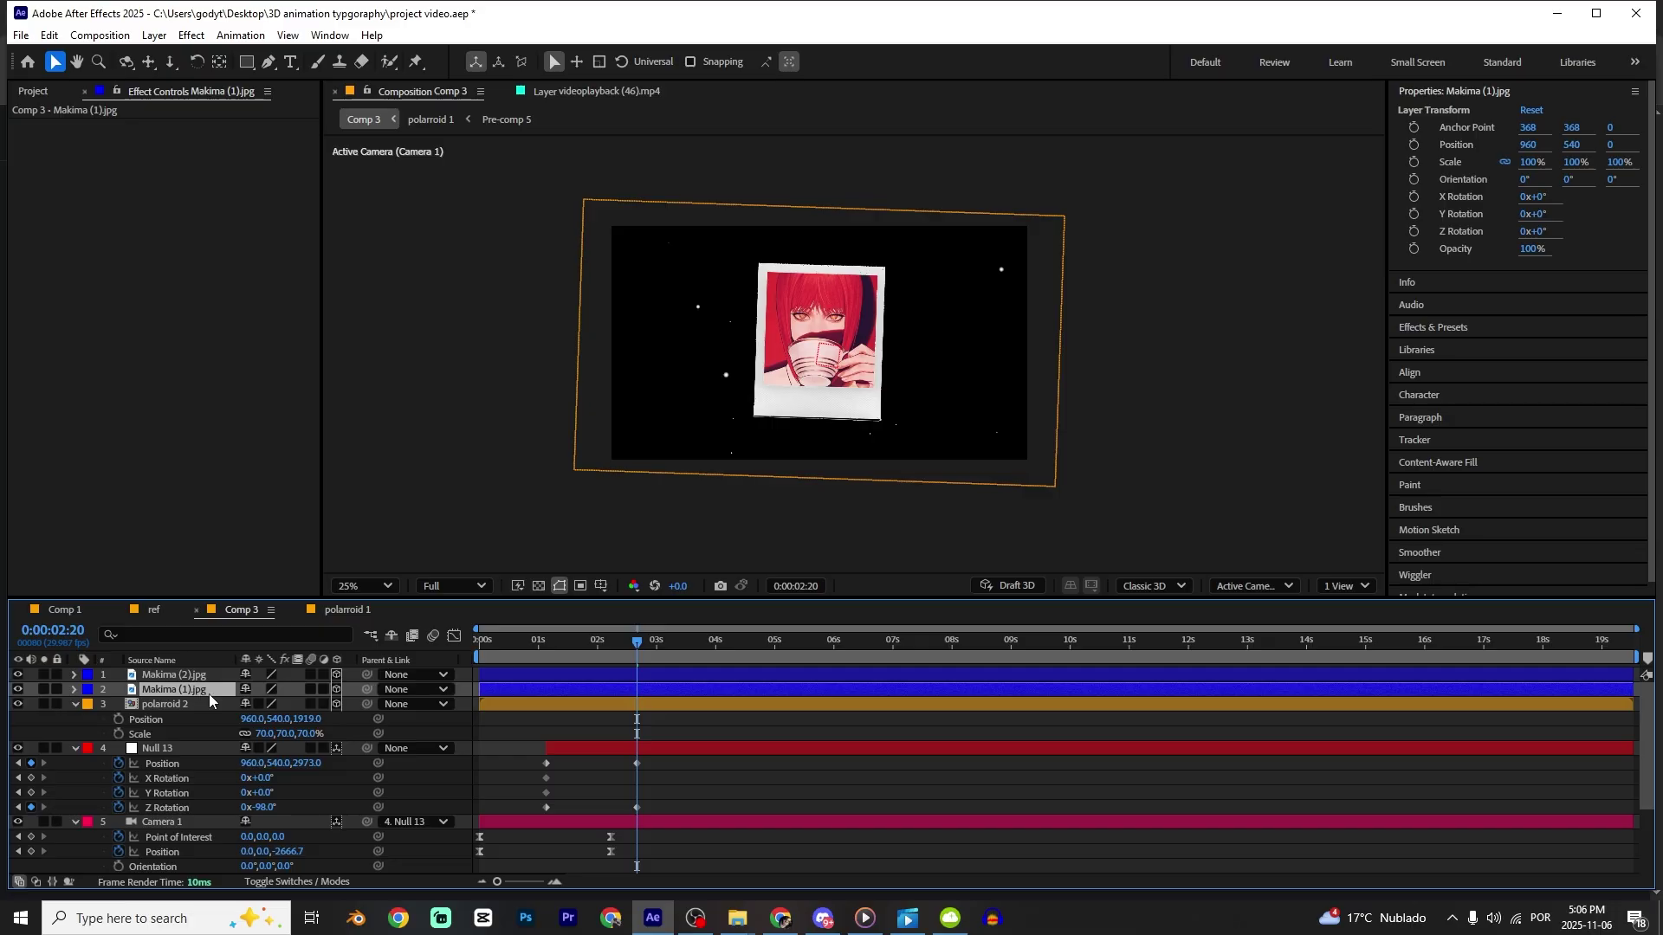
key("p")
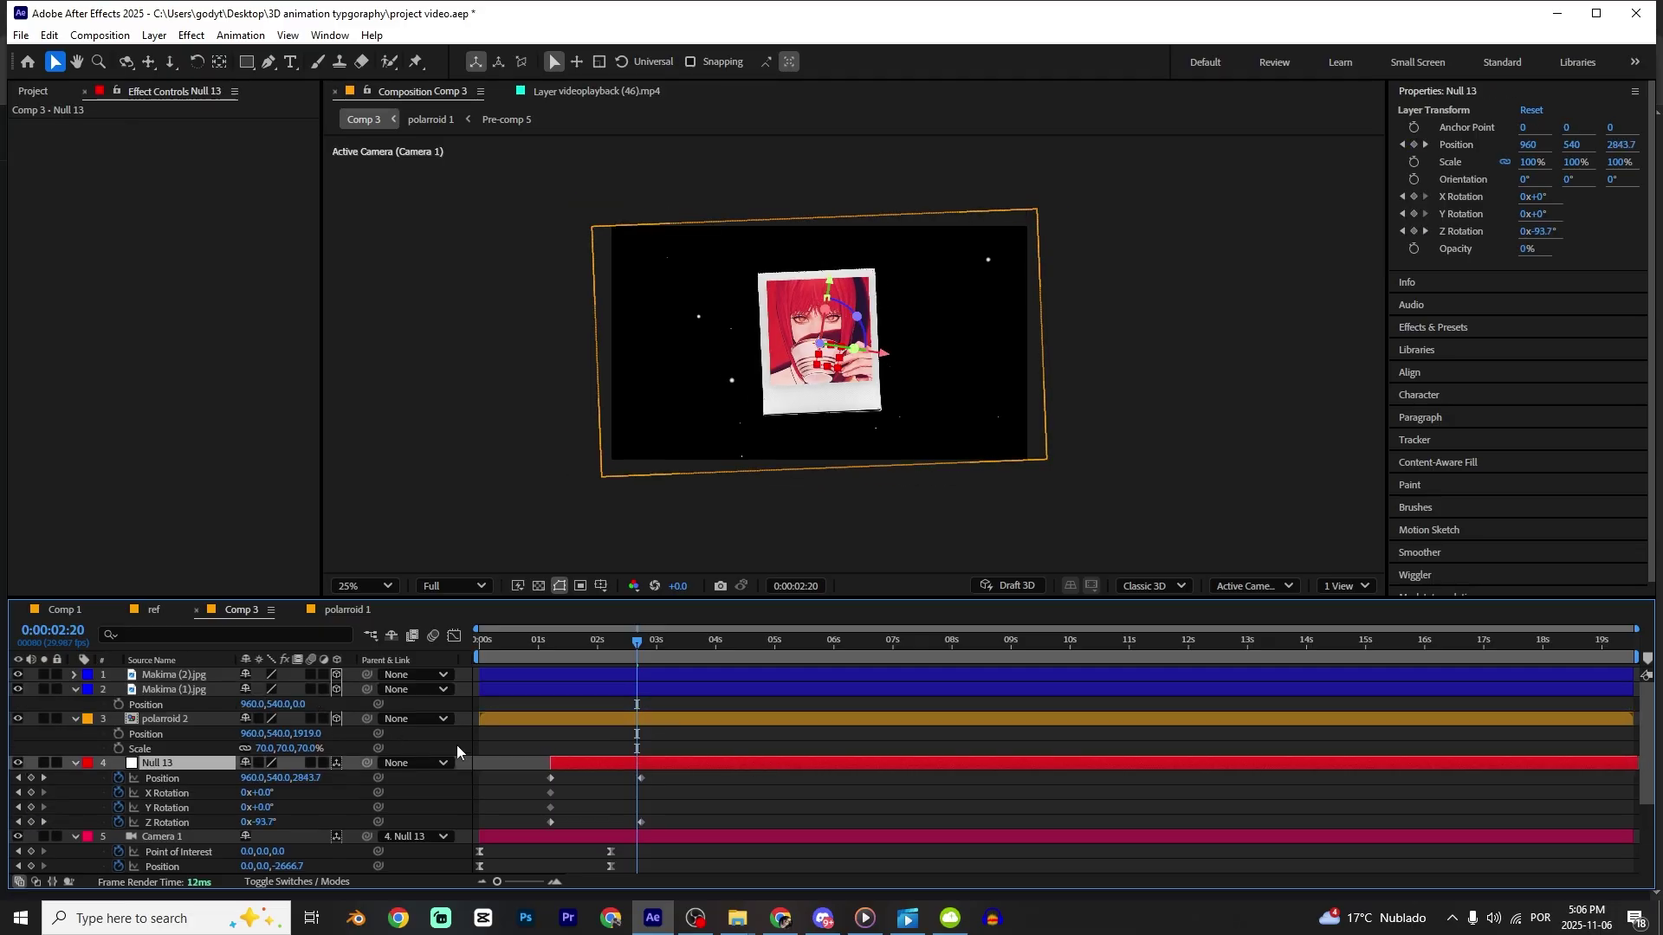
mouse_move(303, 703)
left_mouse_down()
mouse_move(658, 734)
mouse_move(304, 709)
left_mouse_up()
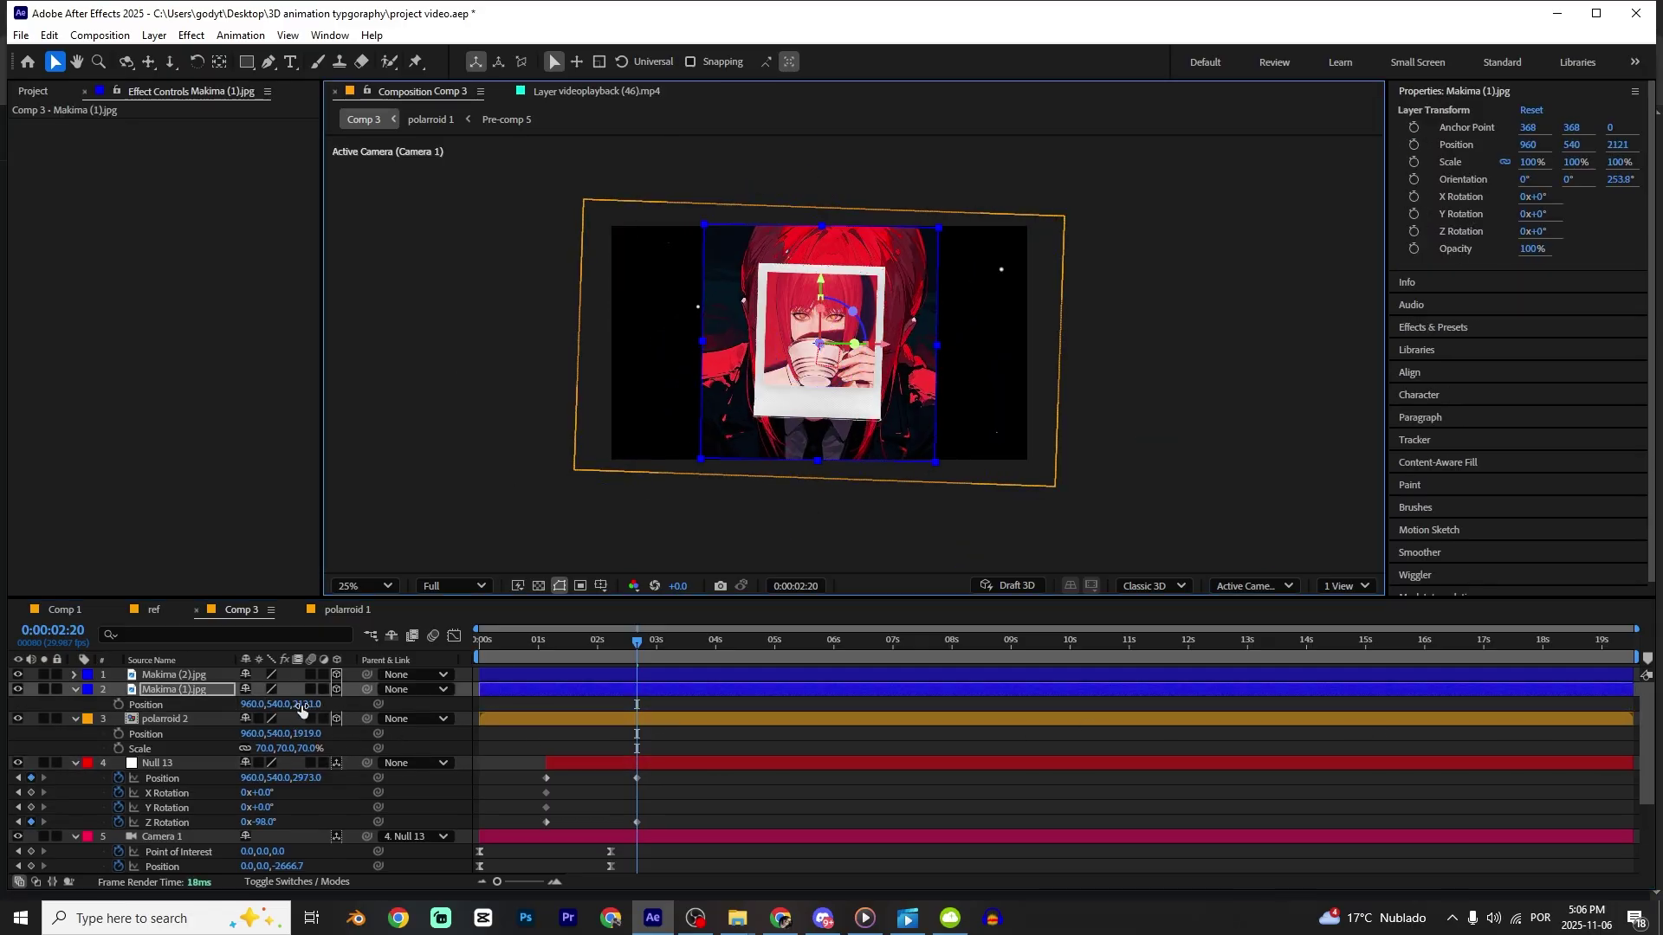
left_click_drag(301, 705, 147, 709)
left_click_drag(823, 491, 542, 527)
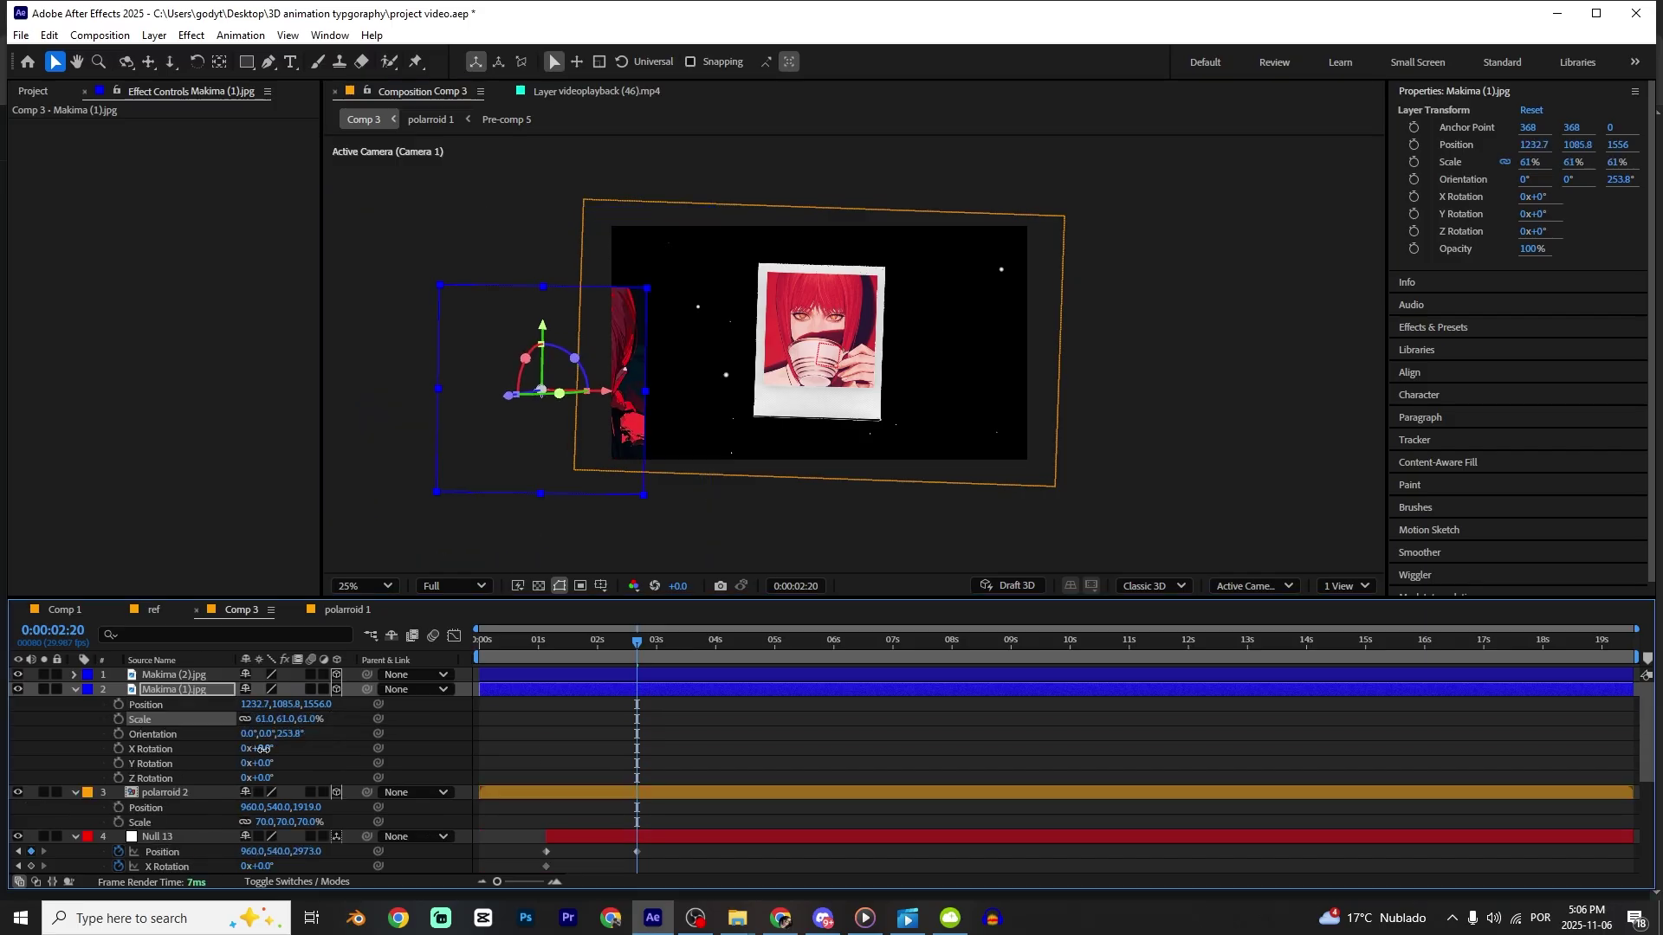
left_click_drag(263, 750, 245, 764)
key("ctrl+z")
left_click_drag(579, 384, 647, 380)
left_click_drag(642, 475, 642, 480)
Place Makima (2).jpg at the upper right of the frame, pushed back to Z position 1986, rotated and scaled down.
left_click(164, 676)
key("p")
left_click_drag(308, 690, 357, 749)
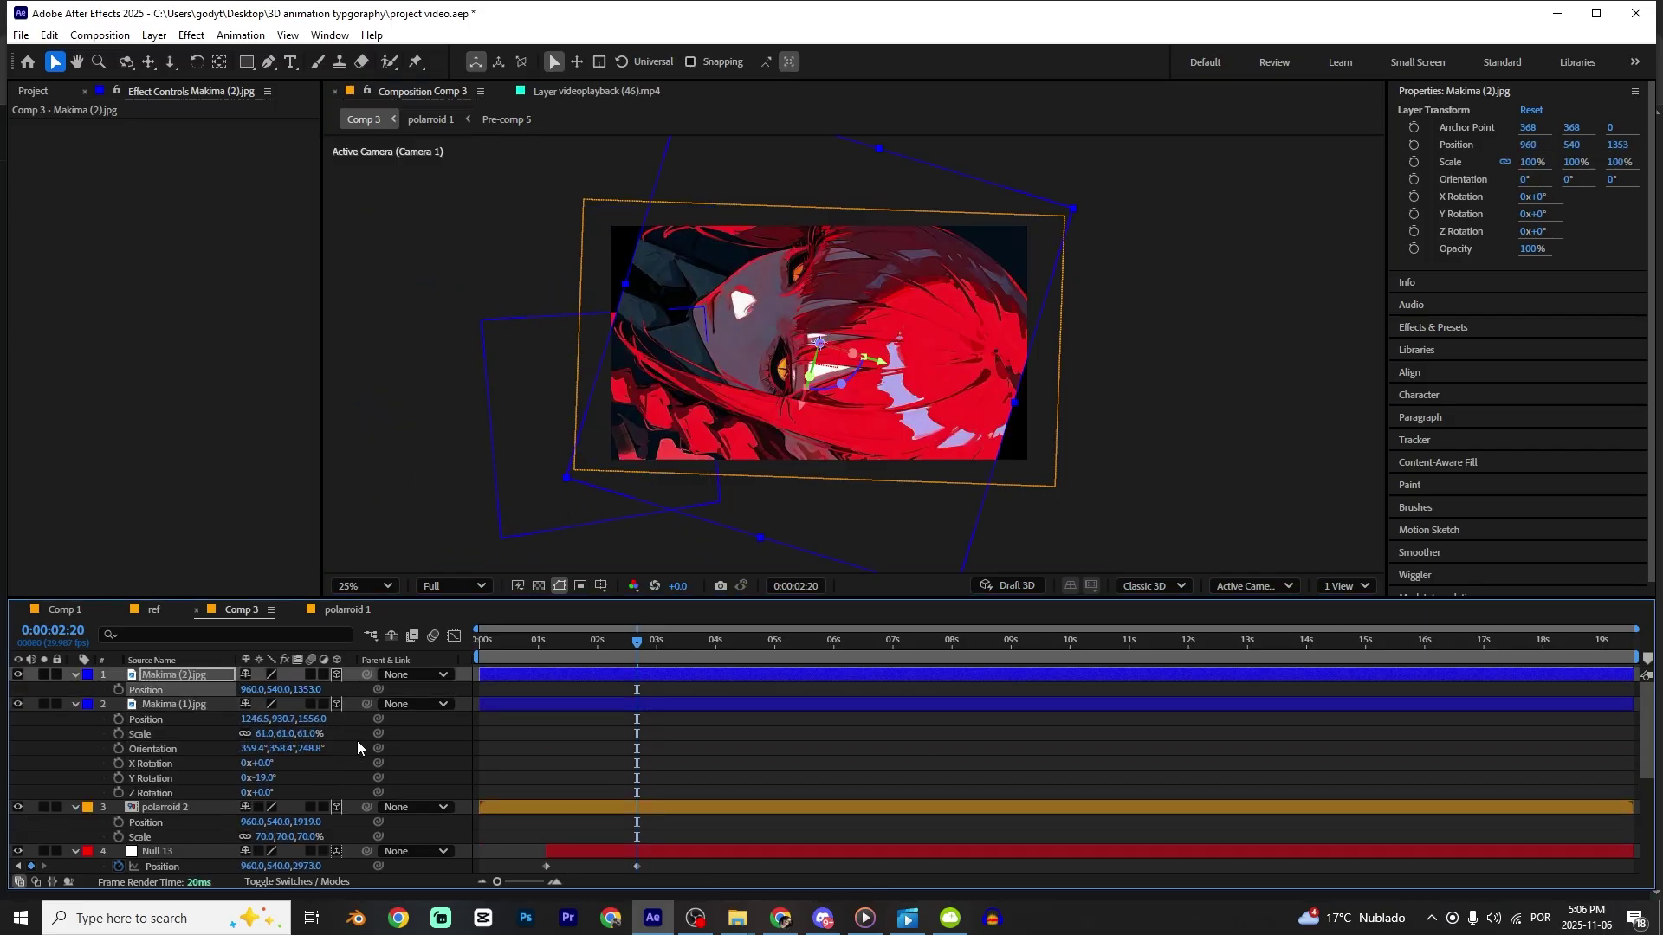
key("ctrl+v")
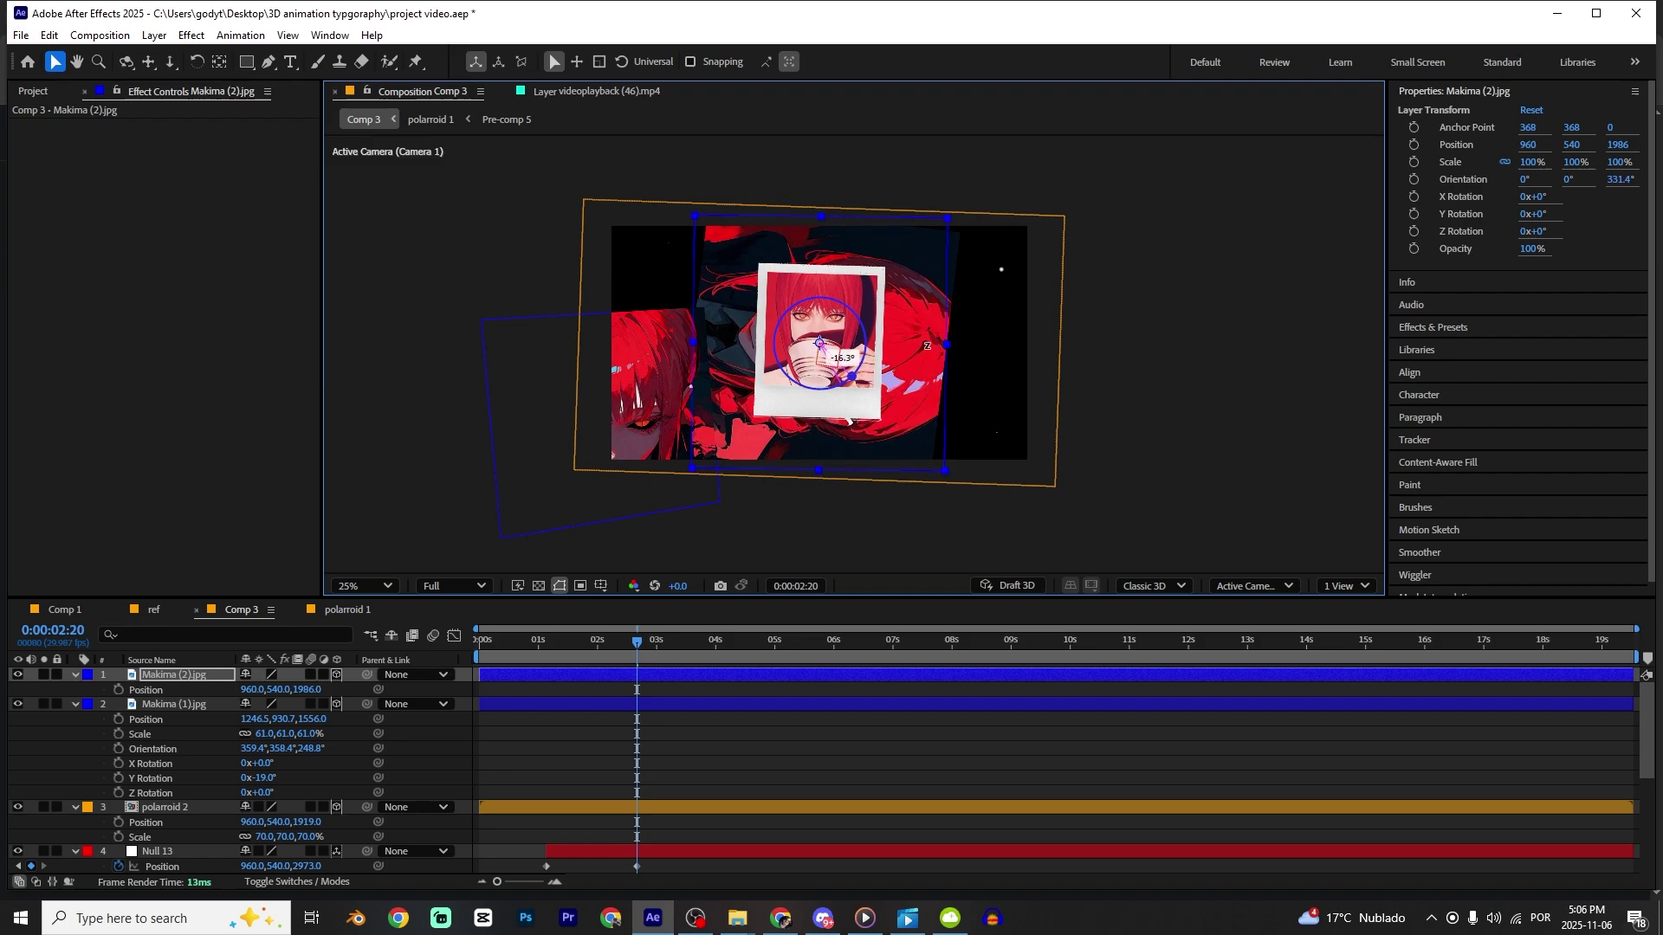
mouse_move(251, 734)
left_mouse_down()
mouse_move(274, 736)
mouse_move(252, 751)
mouse_move(296, 750)
mouse_move(279, 751)
left_mouse_up()
Ease Null 13's position and rotation keyframes and steepen their curves in the graph editor.
key("ctrl+a")
key("u")
left_click_drag(526, 719, 530, 787)
key("u")
left_click(453, 643)
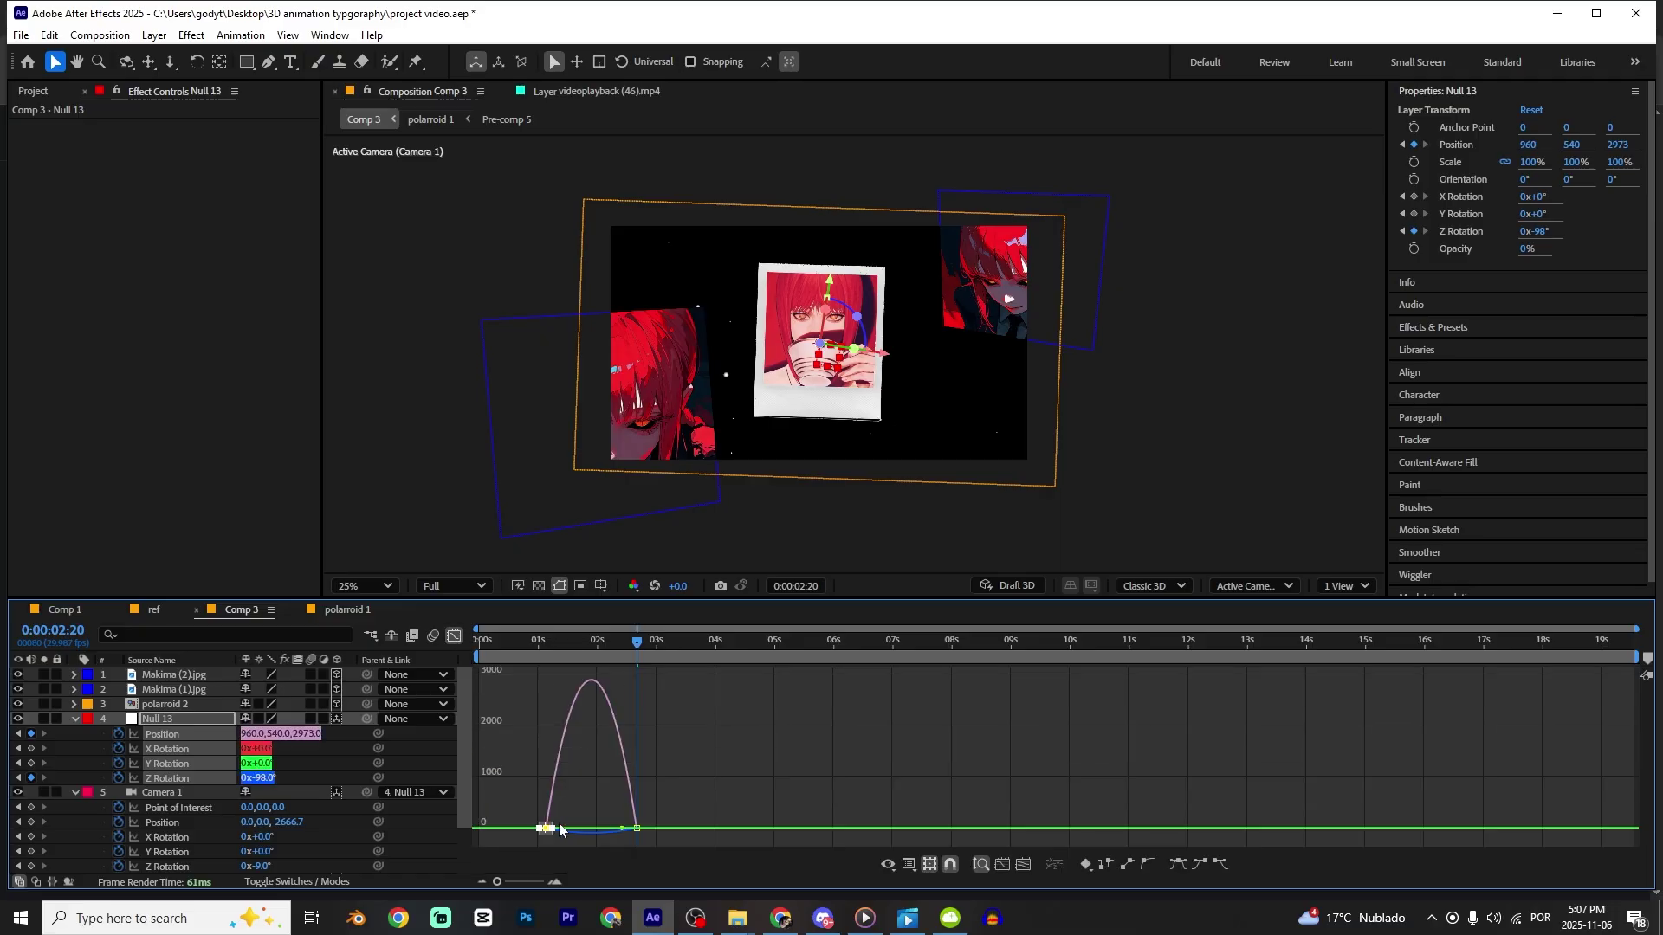
left_click_drag(560, 829, 578, 833)
left_click_drag(667, 772, 604, 861)
left_click_drag(621, 829, 608, 834)
key("shift+F3")
Preview the camera move, then shift Null 13 slightly later and move its end keyframes to 0:00:03:17.
key("Home")
key("space")
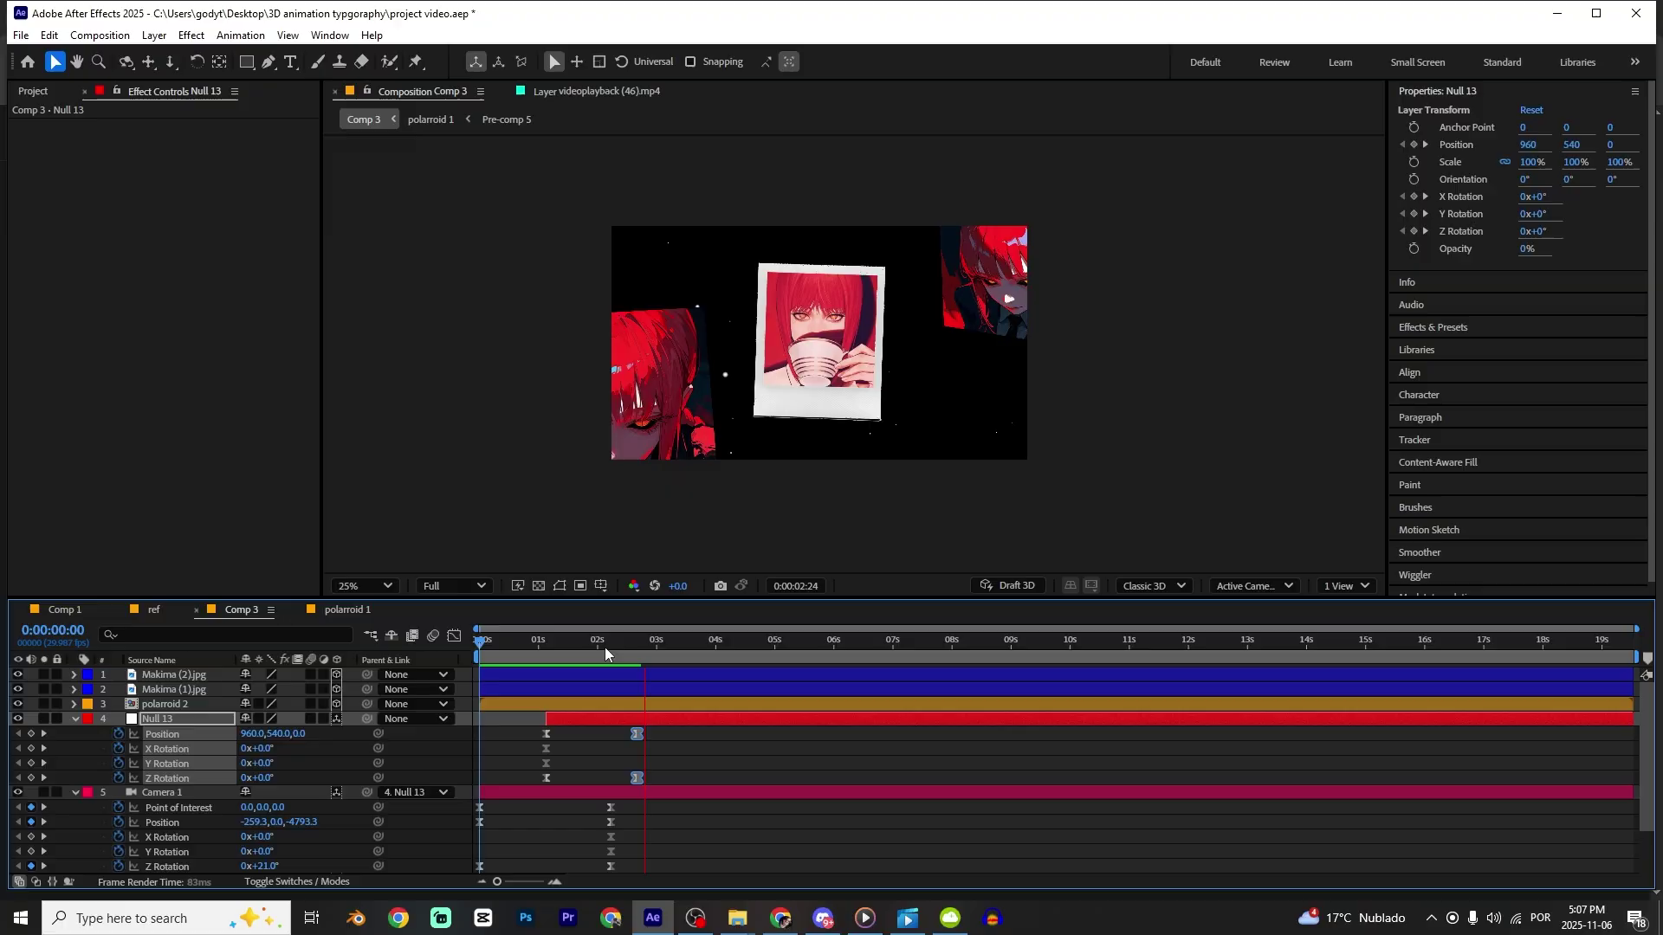
key("space")
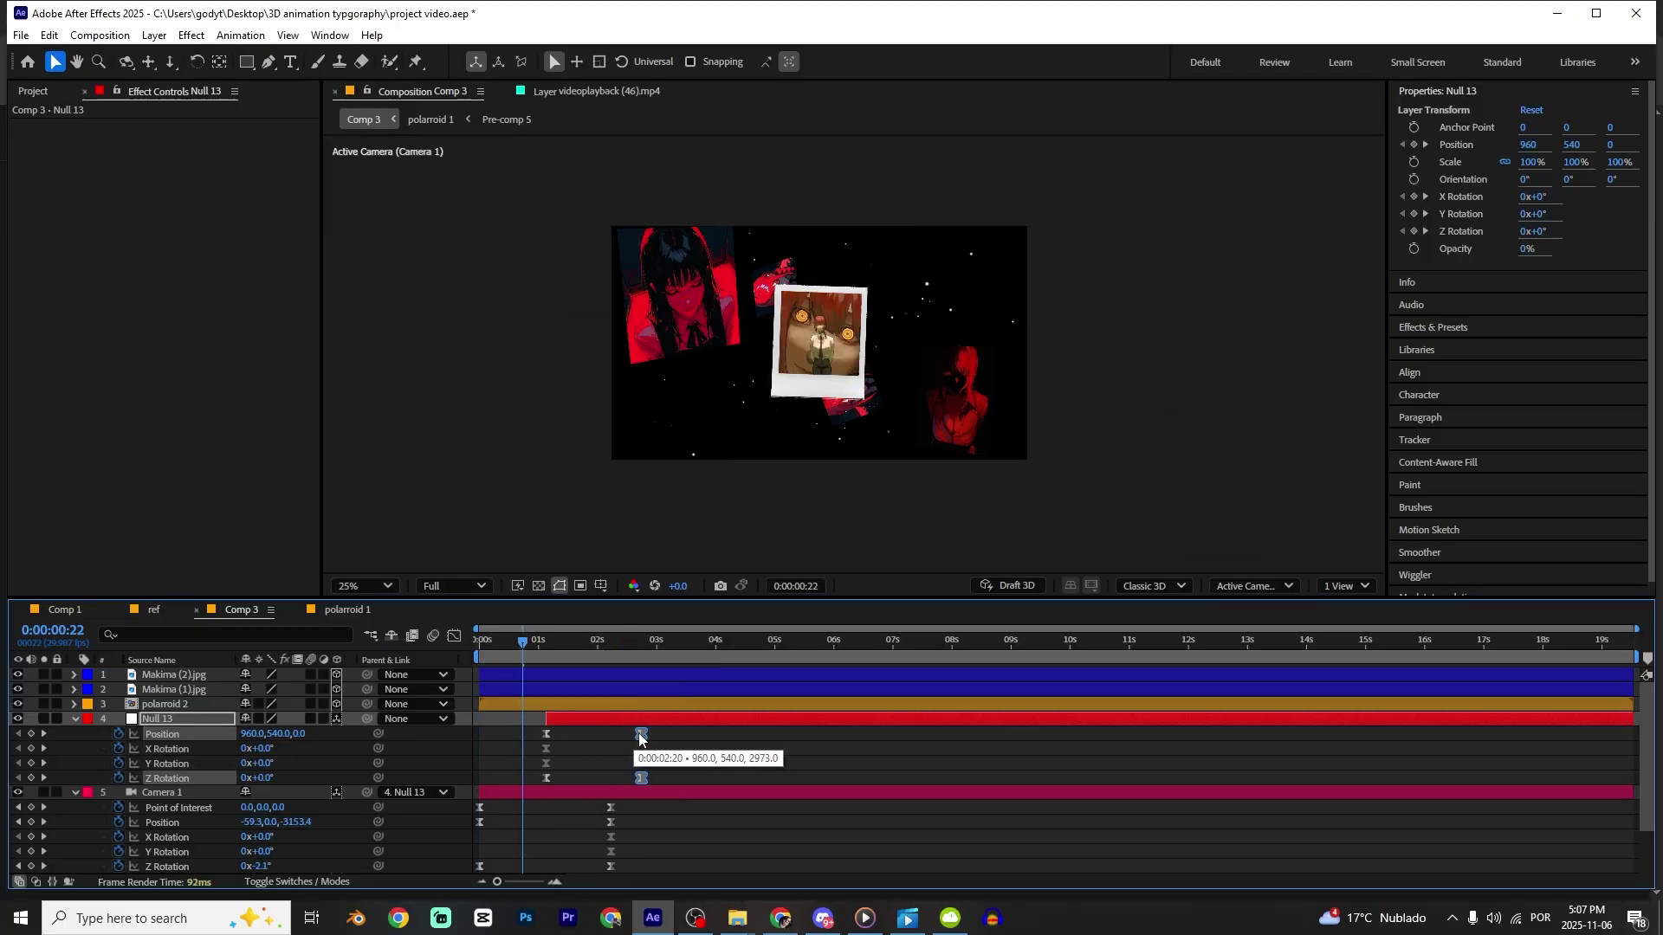
left_click_drag(632, 718, 646, 719)
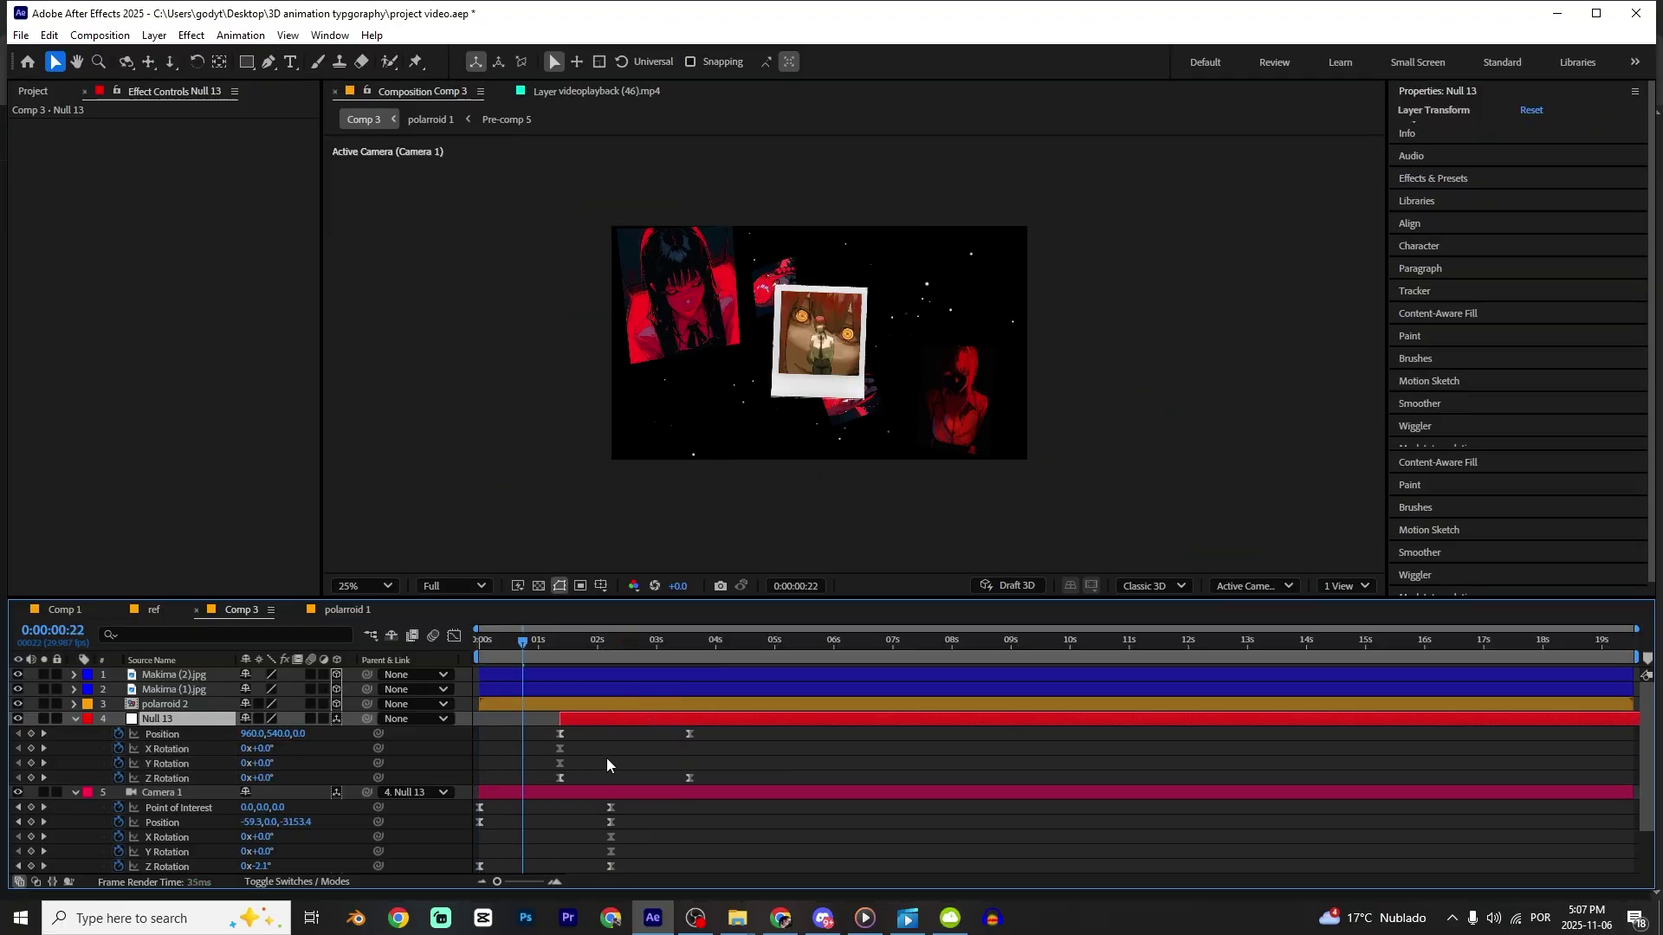
left_click(603, 758)
left_click(582, 689)
Set Null 13's end Z position to 3542 at 0:00:03:17.
left_click_drag(601, 647, 668, 653)
left_click(182, 703)
left_click(43, 733)
left_click_drag(310, 733, 802, 733)
Push polarroid 2 deeper to a Z position of about 2442.
left_click(201, 703)
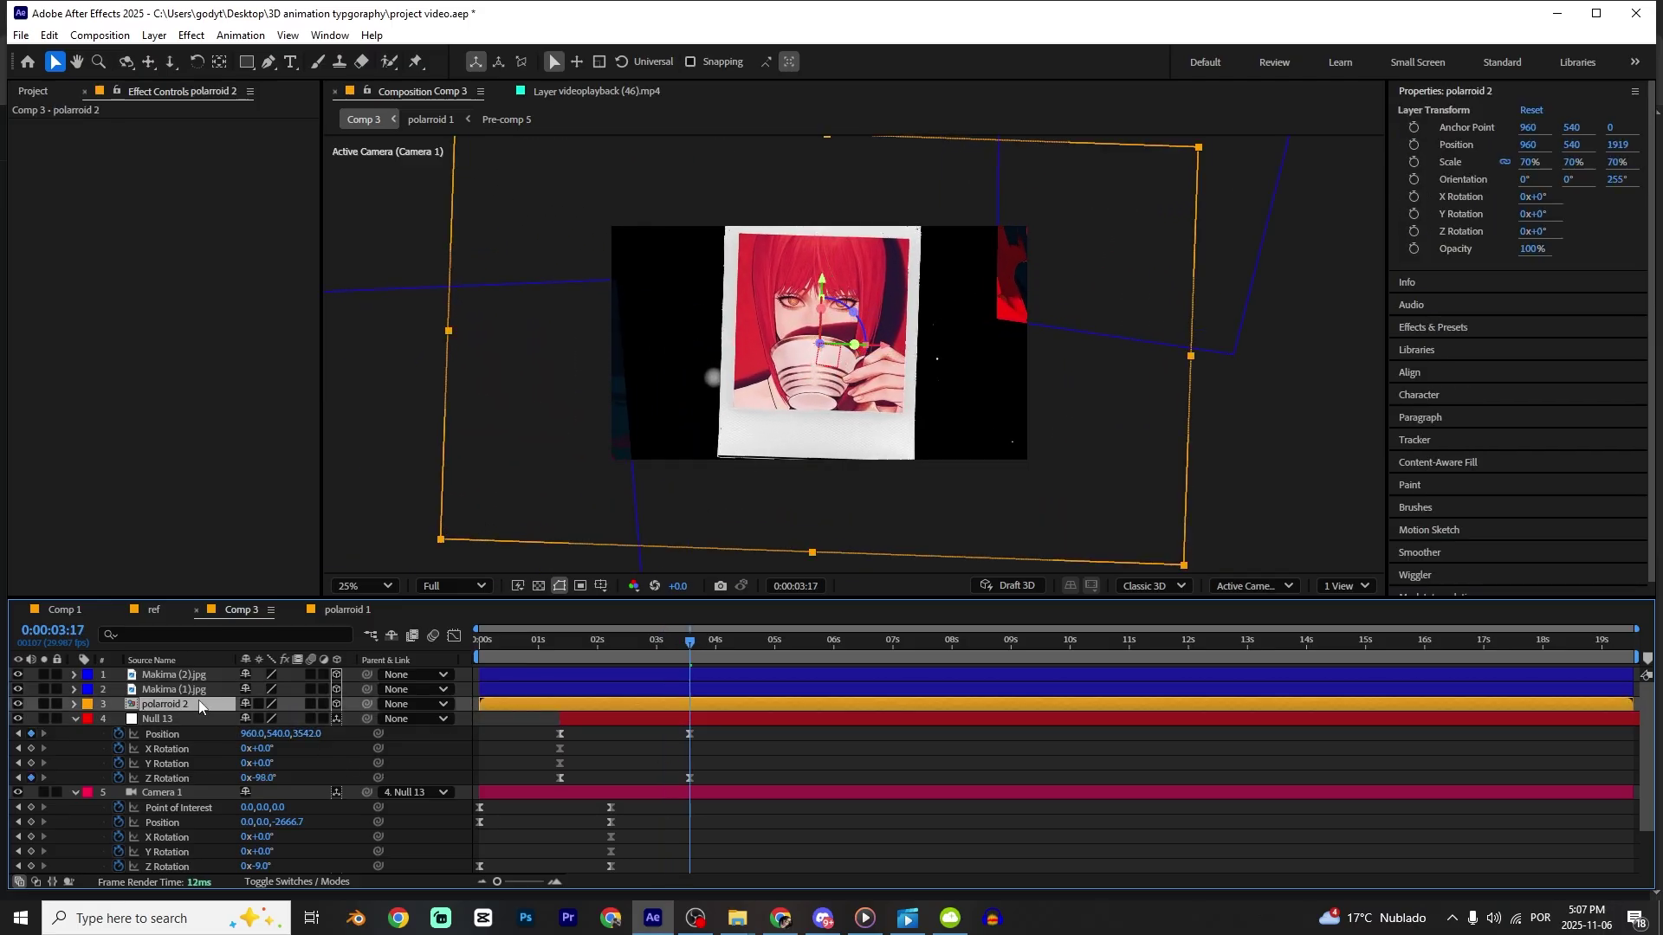
key("p")
left_click_drag(297, 719, 742, 719)
Scale Makima (1).jpg to 29% and Makima (2).jpg to 40%, repositioning them at the lower left and upper right of the frame.
left_click(162, 690)
key("s")
left_click_drag(308, 704, 278, 705)
left_click_drag(465, 524, 666, 469)
key("ctrl+Up")
key("s")
left_click_drag(291, 691, 272, 690)
left_click_drag(1060, 261, 995, 271)
Tilt polarroid 2 with X rotation 4°, Y rotation -21° and Z rotation 2°, and adjust its position and orientation in the view.
left_click(177, 734)
key("shift+r")
mouse_move(264, 778)
left_mouse_down()
mouse_move(285, 777)
mouse_move(267, 777)
left_mouse_up()
mouse_move(264, 792)
left_mouse_down()
mouse_move(246, 792)
mouse_move(262, 808)
left_mouse_up()
left_click_drag(873, 347, 882, 347)
left_click_drag(853, 313, 845, 307)
left_click(621, 750)
Add a black solid named "optical flares" and apply the Optical Flares effect to it.
left_click_drag(602, 643, 658, 658)
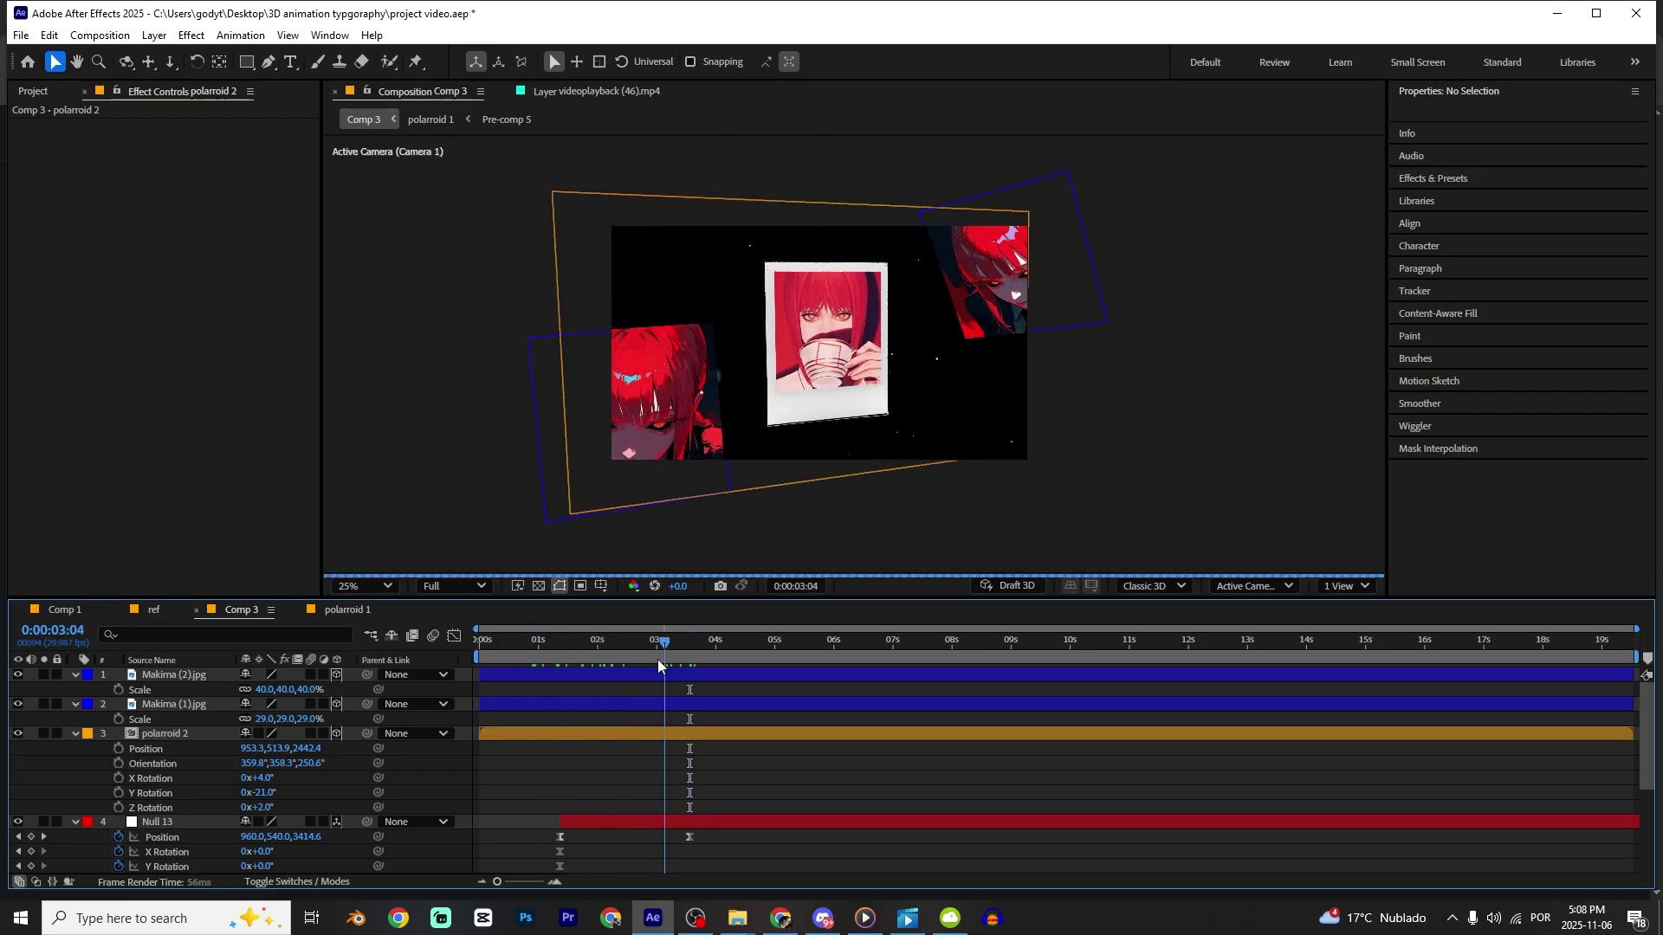
key("ctrl+y")
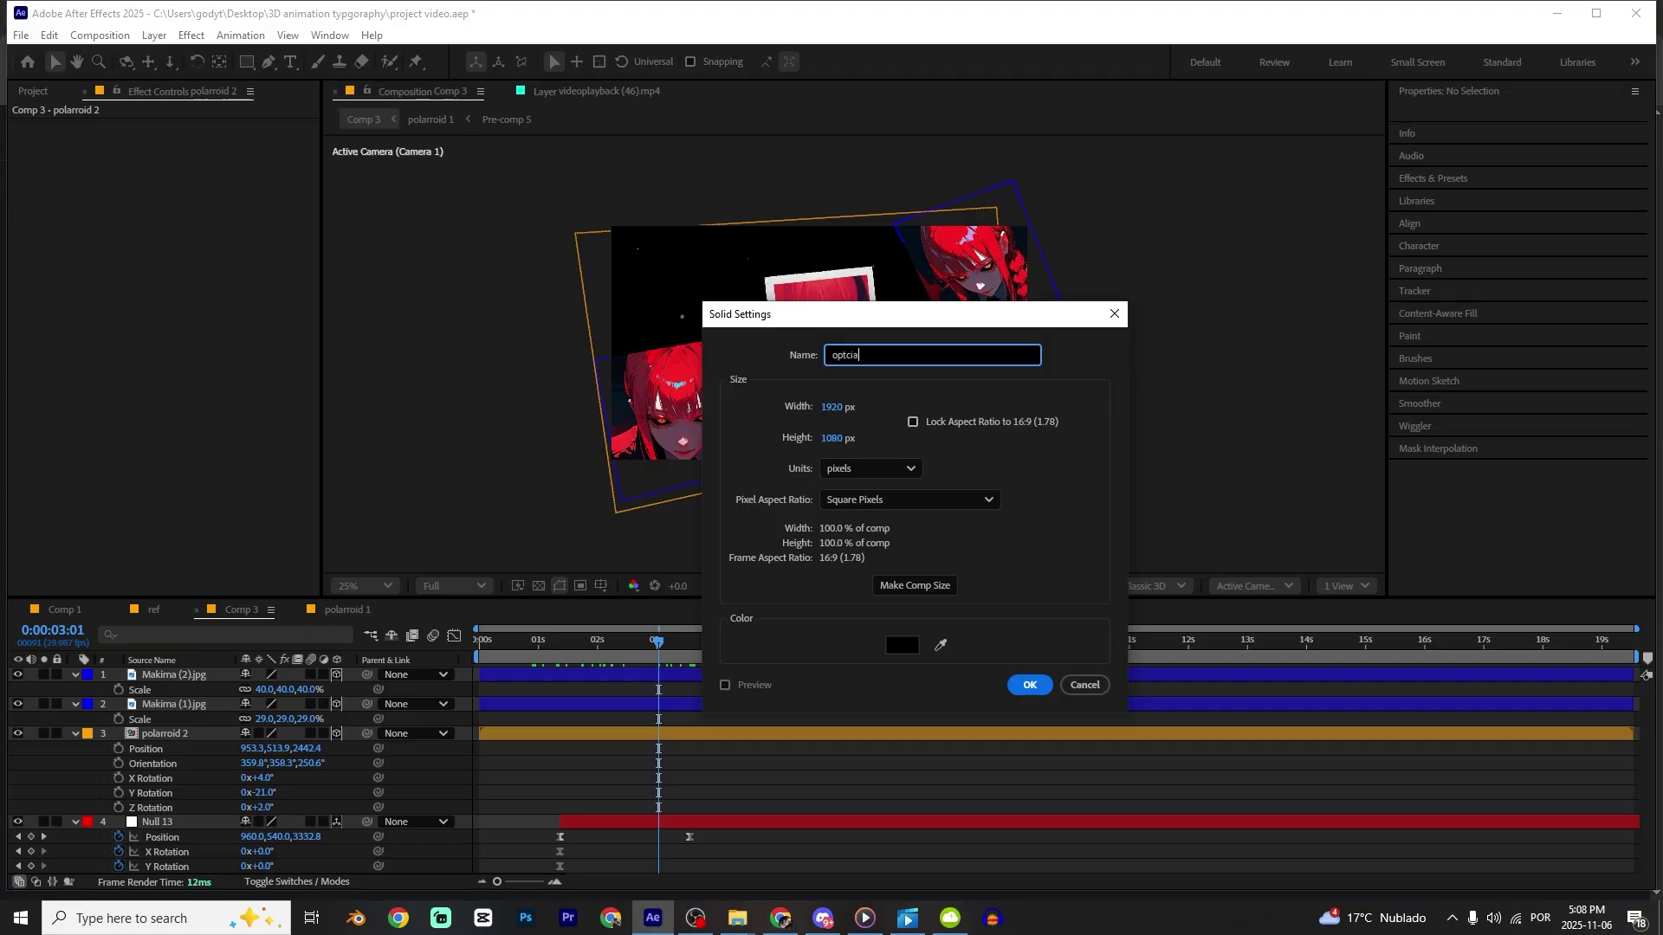
type("optical flares")
key("Return")
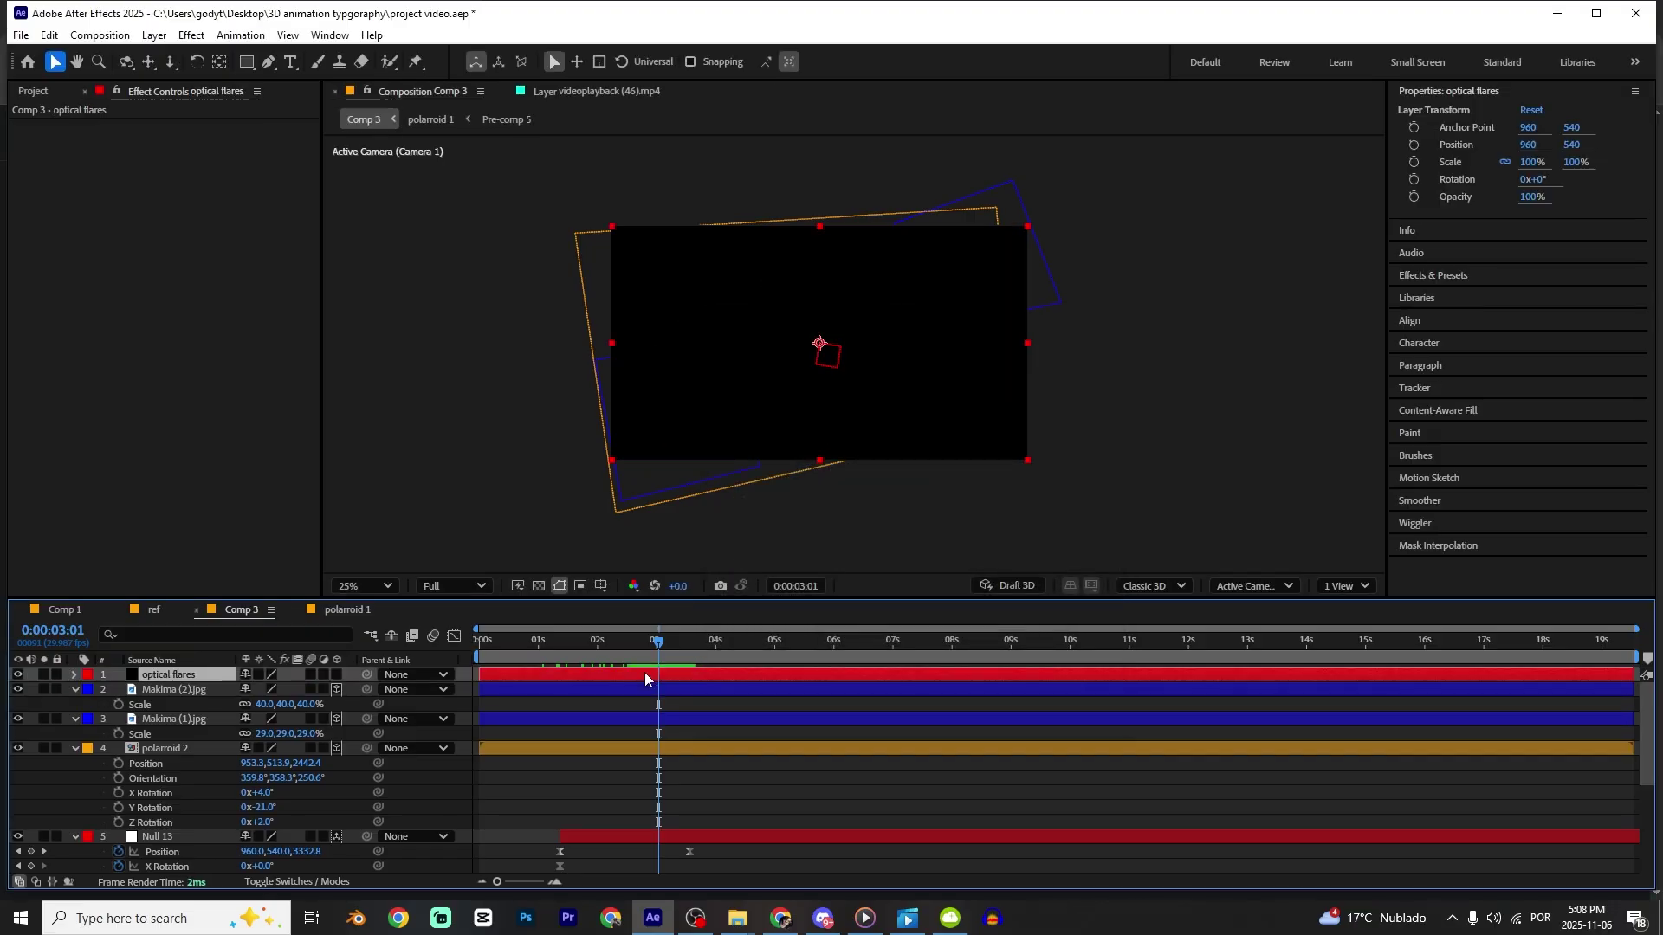
key("ctrl+space")
type("opti")
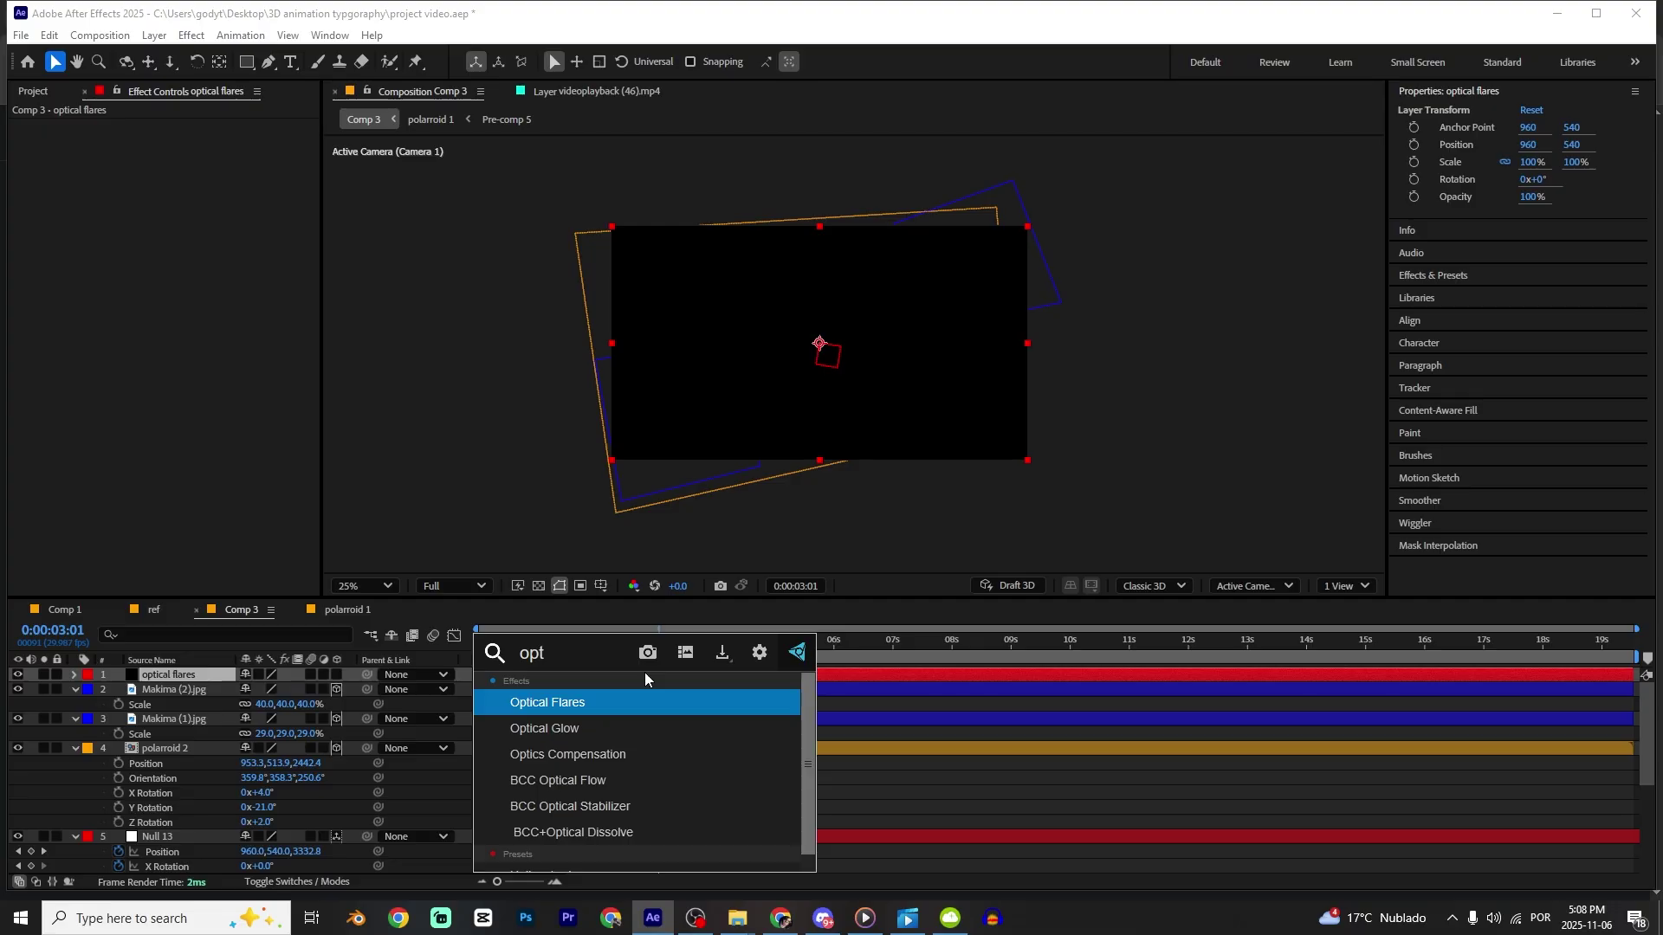
key("Return")
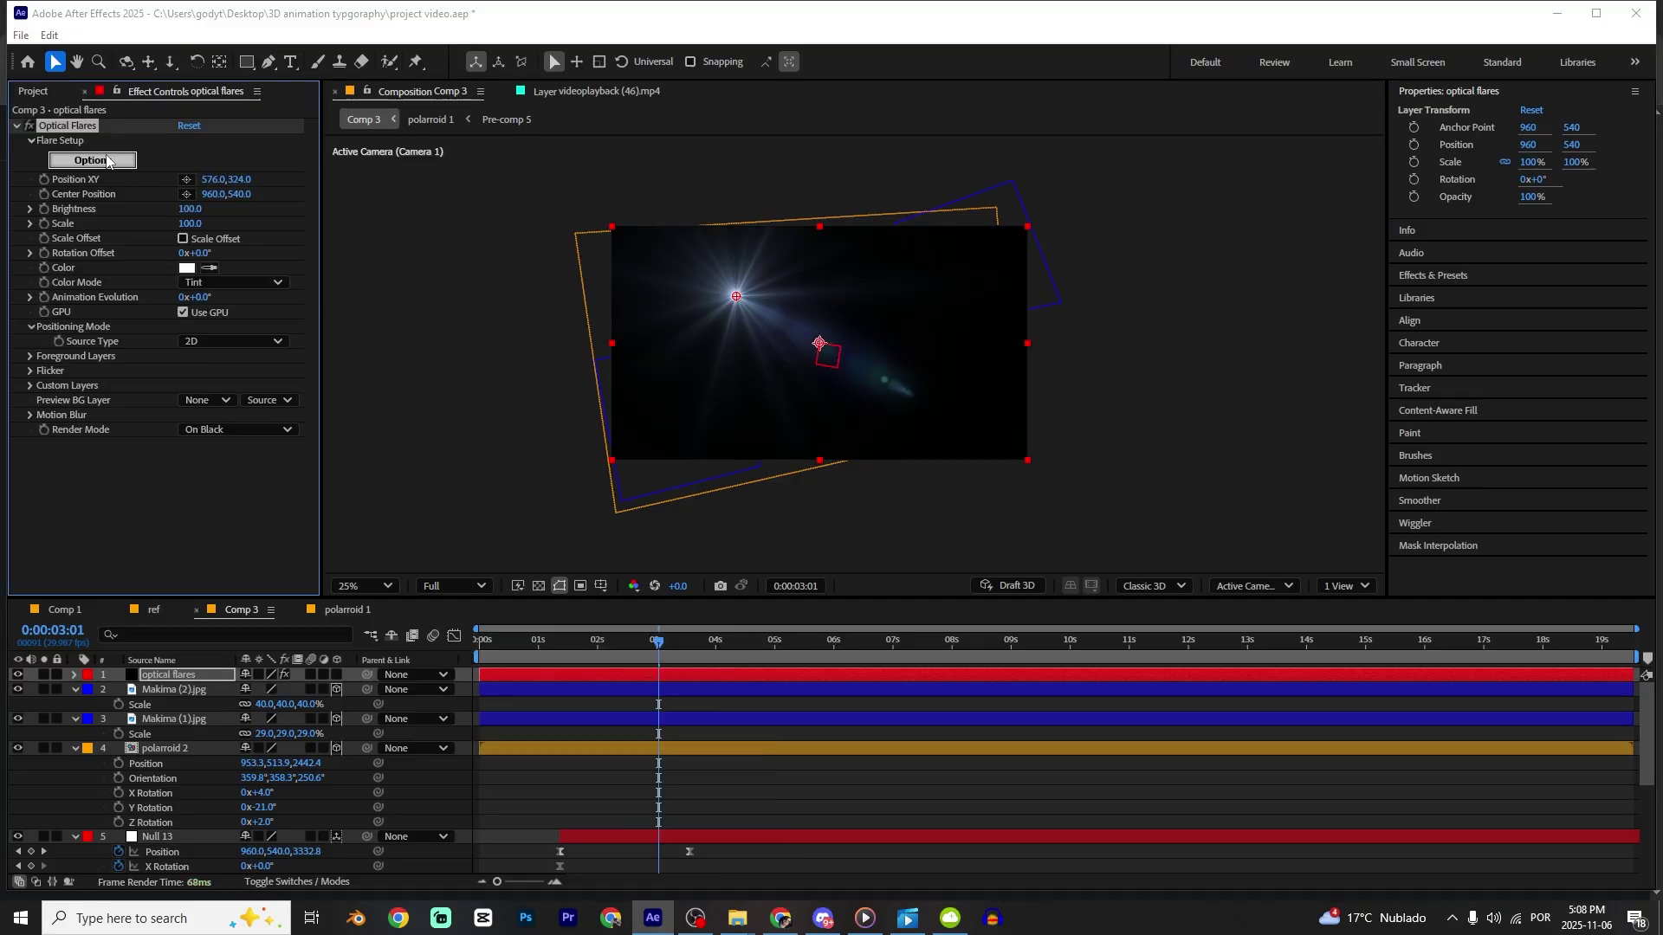
Load the Crazy Light preset from the Light folder into the flare and set its global color to pink FABFF2.
left_click(107, 161)
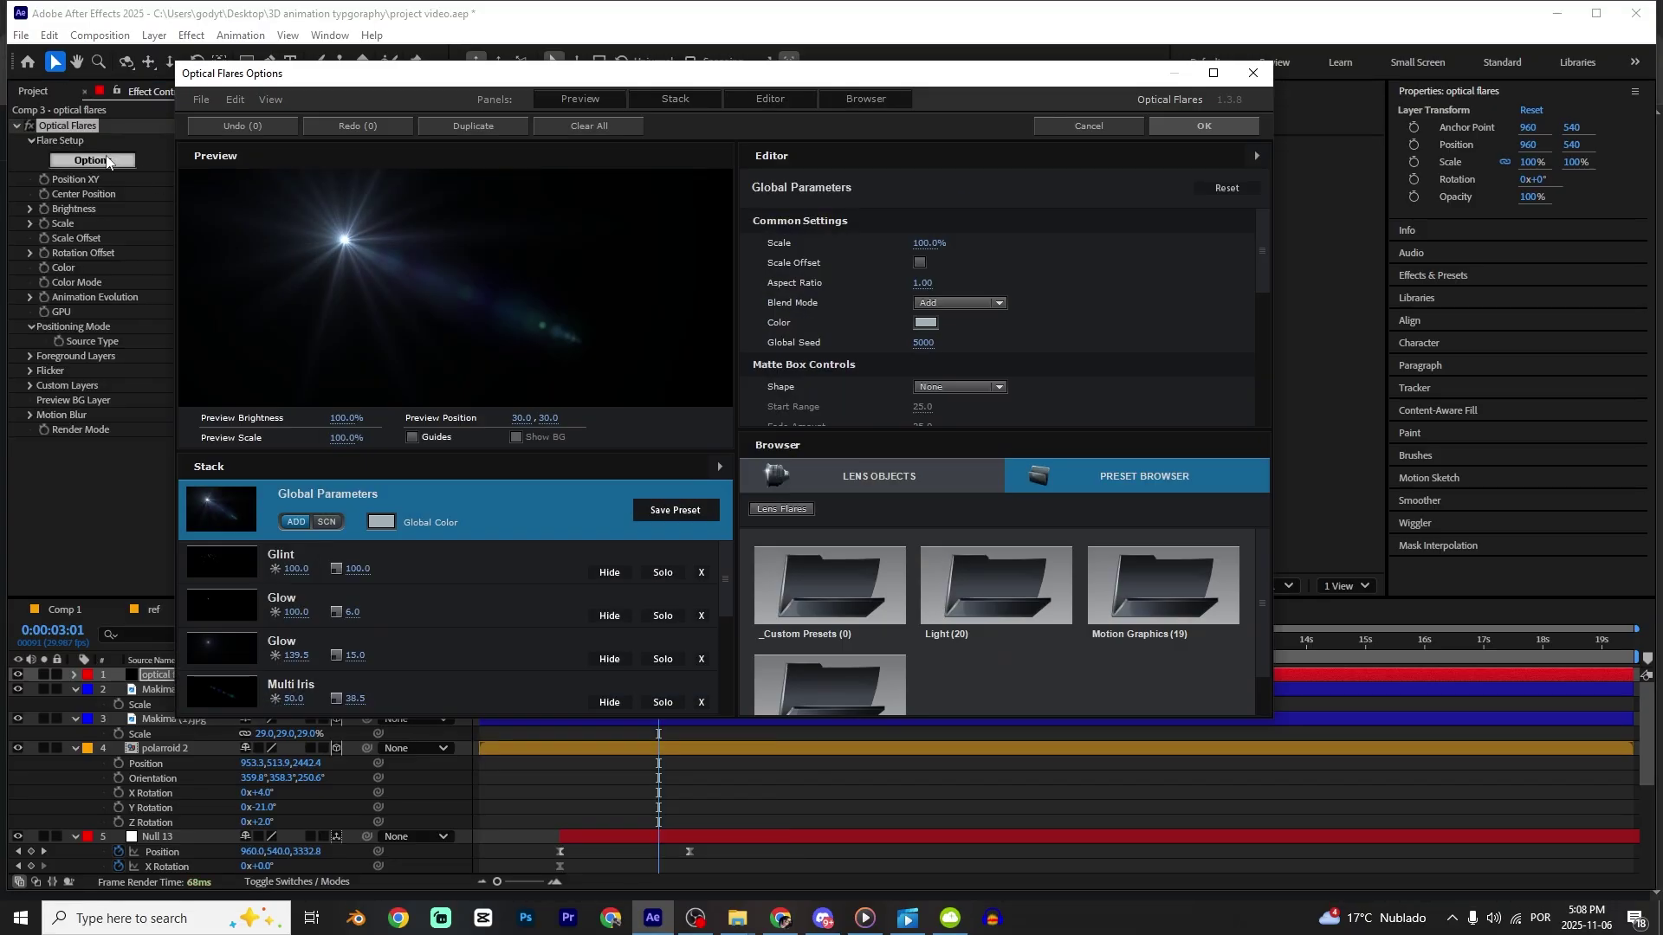
left_click(969, 607)
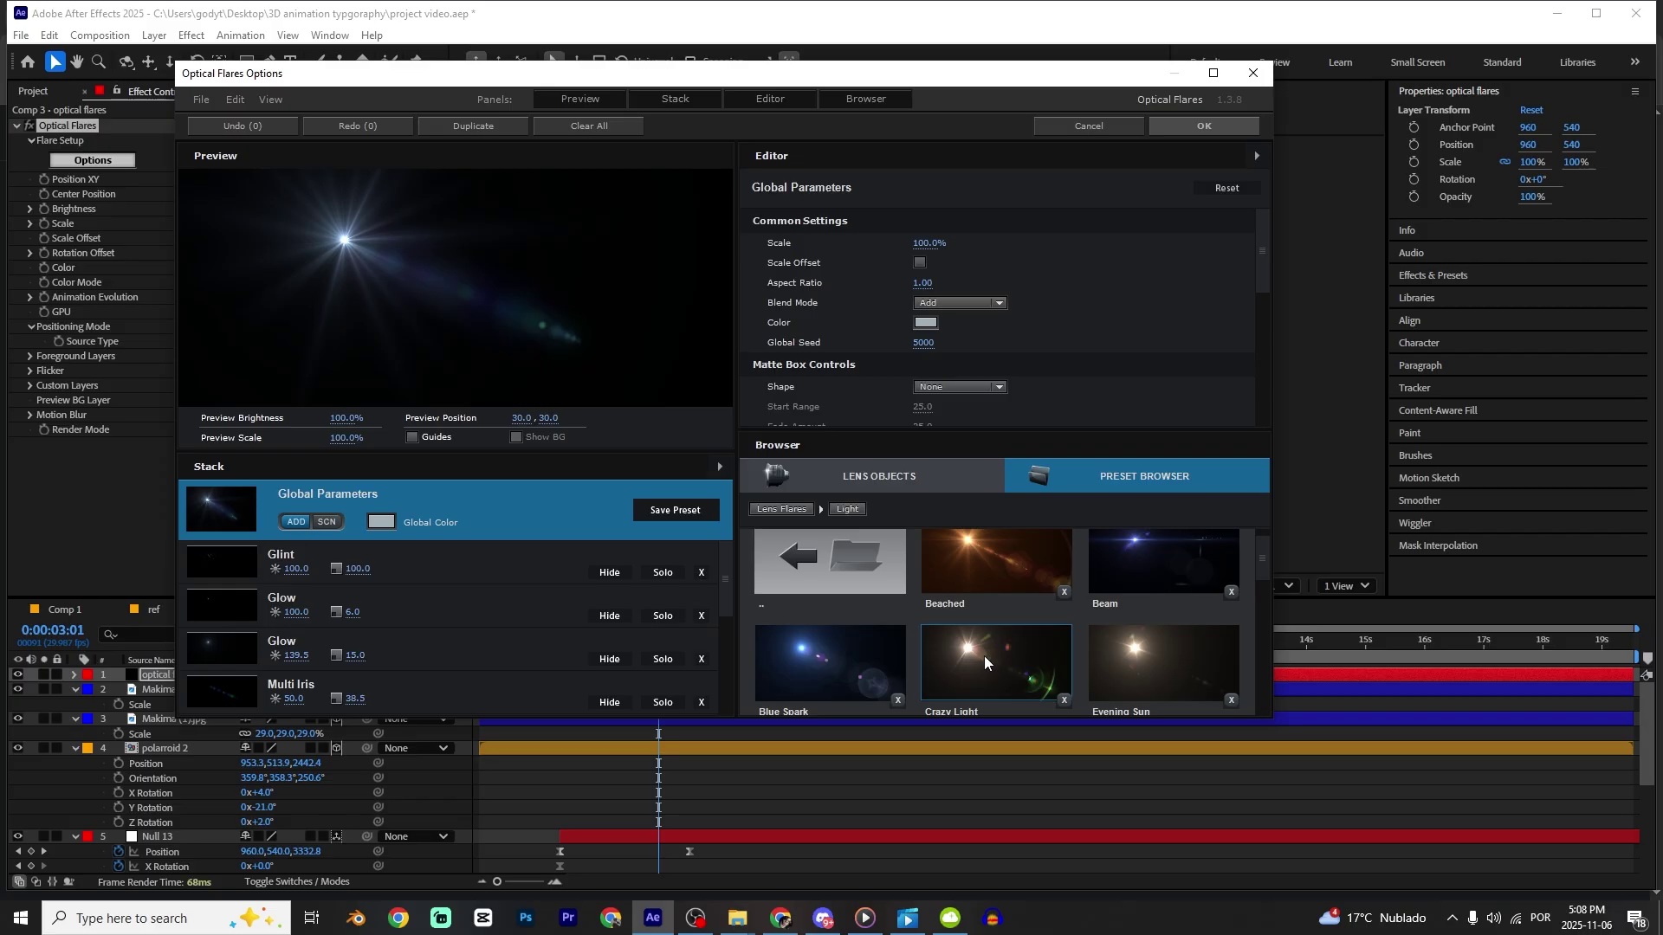
left_click(984, 656)
scroll(973, 672, "down", 1)
left_click(925, 323)
left_click_drag(1012, 351, 1018, 269)
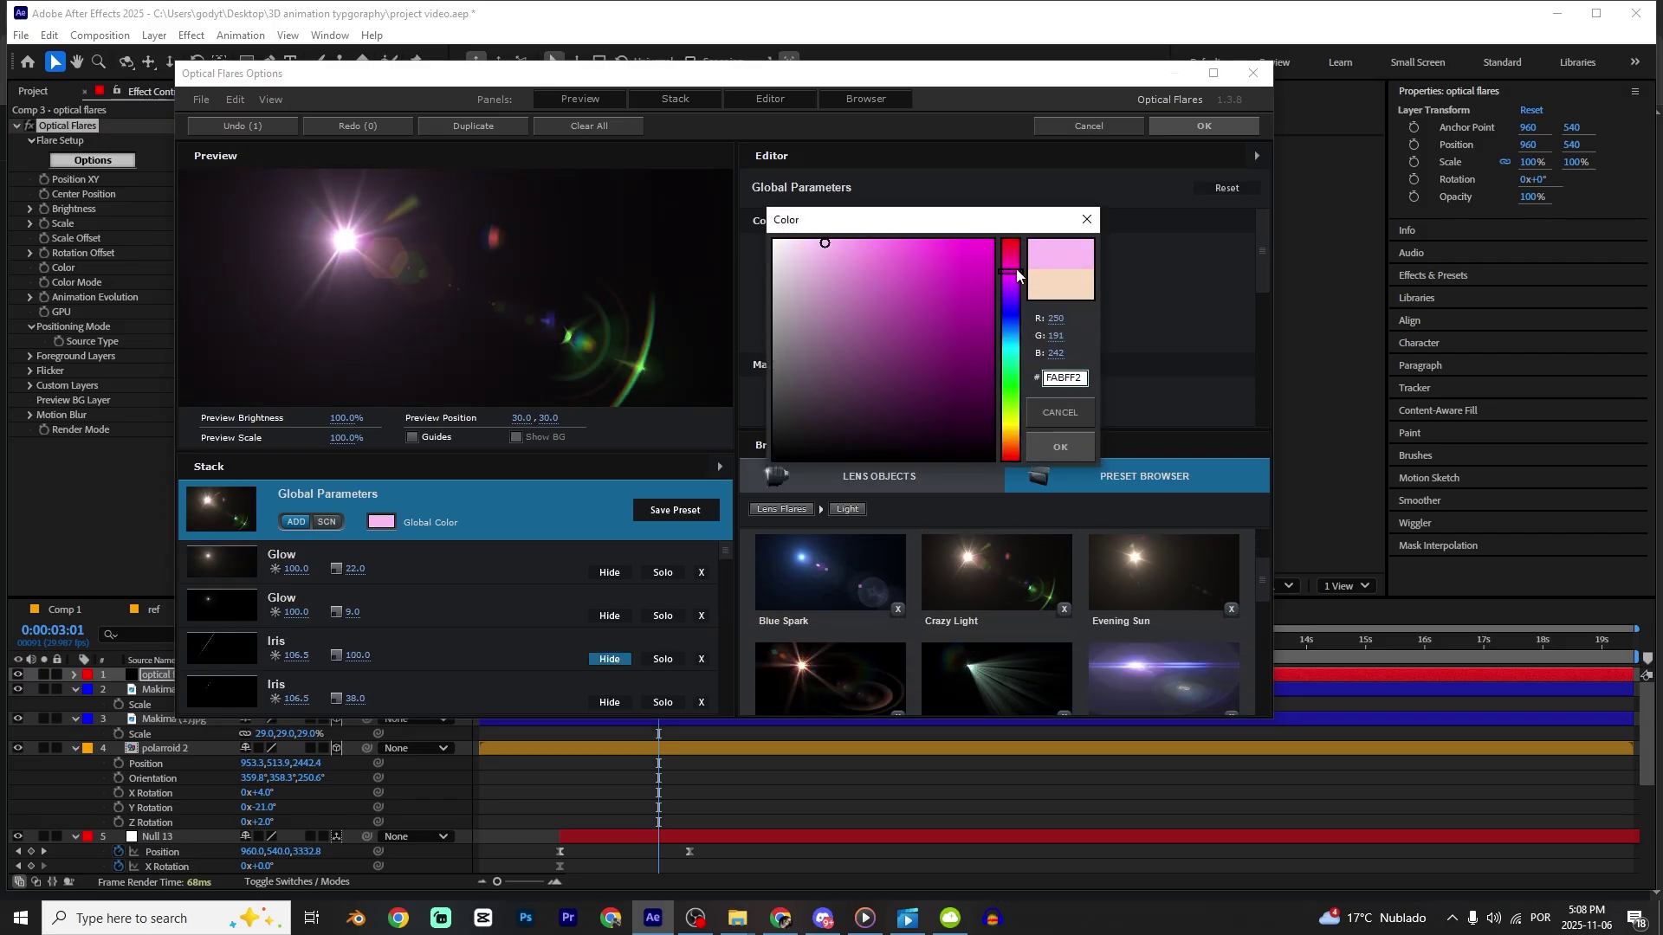
left_click(1067, 439)
left_click(1208, 124)
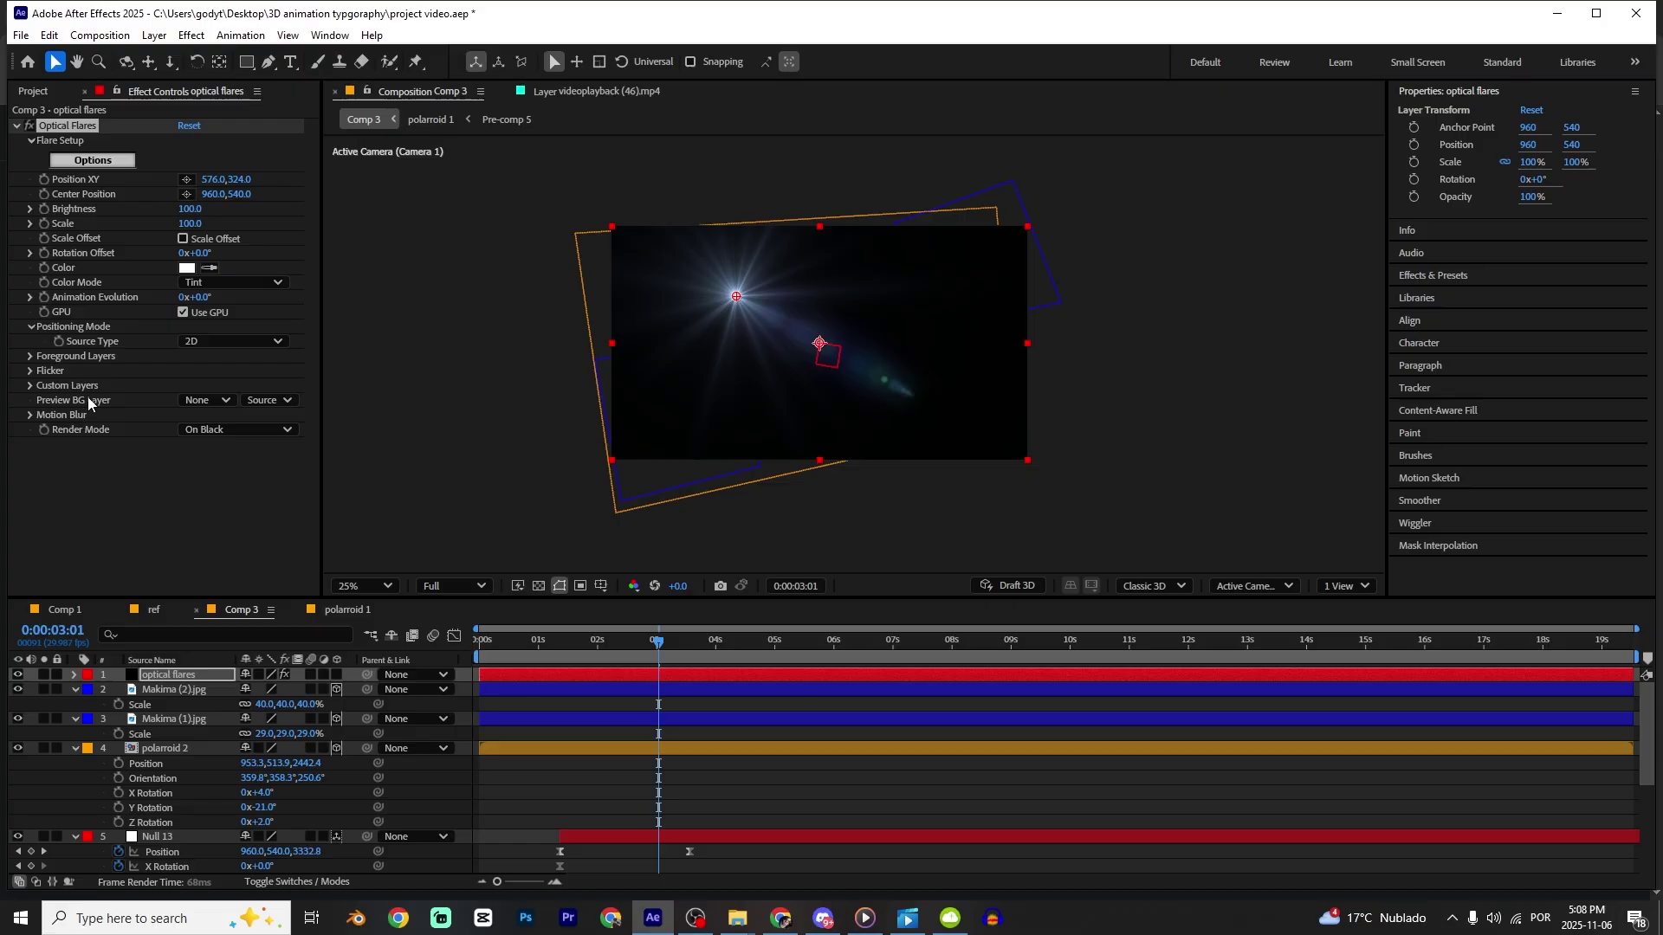
Set the flare's source type to 3D and its render mode to On Transparent.
left_click(200, 340)
left_click(219, 381)
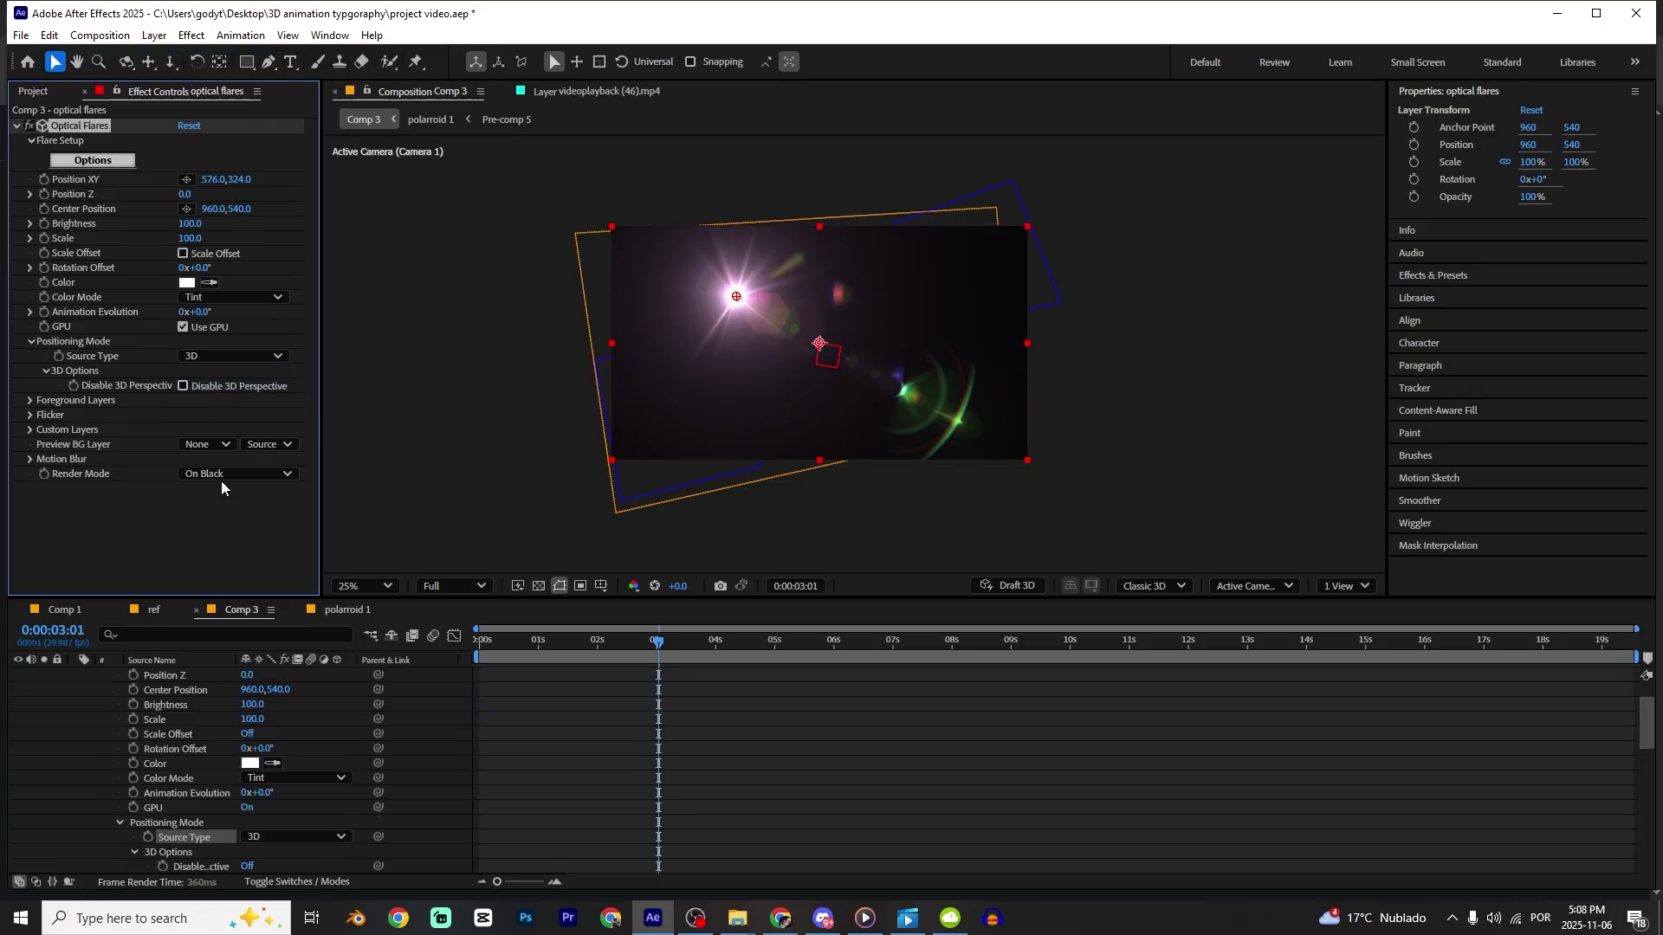
left_click(215, 478)
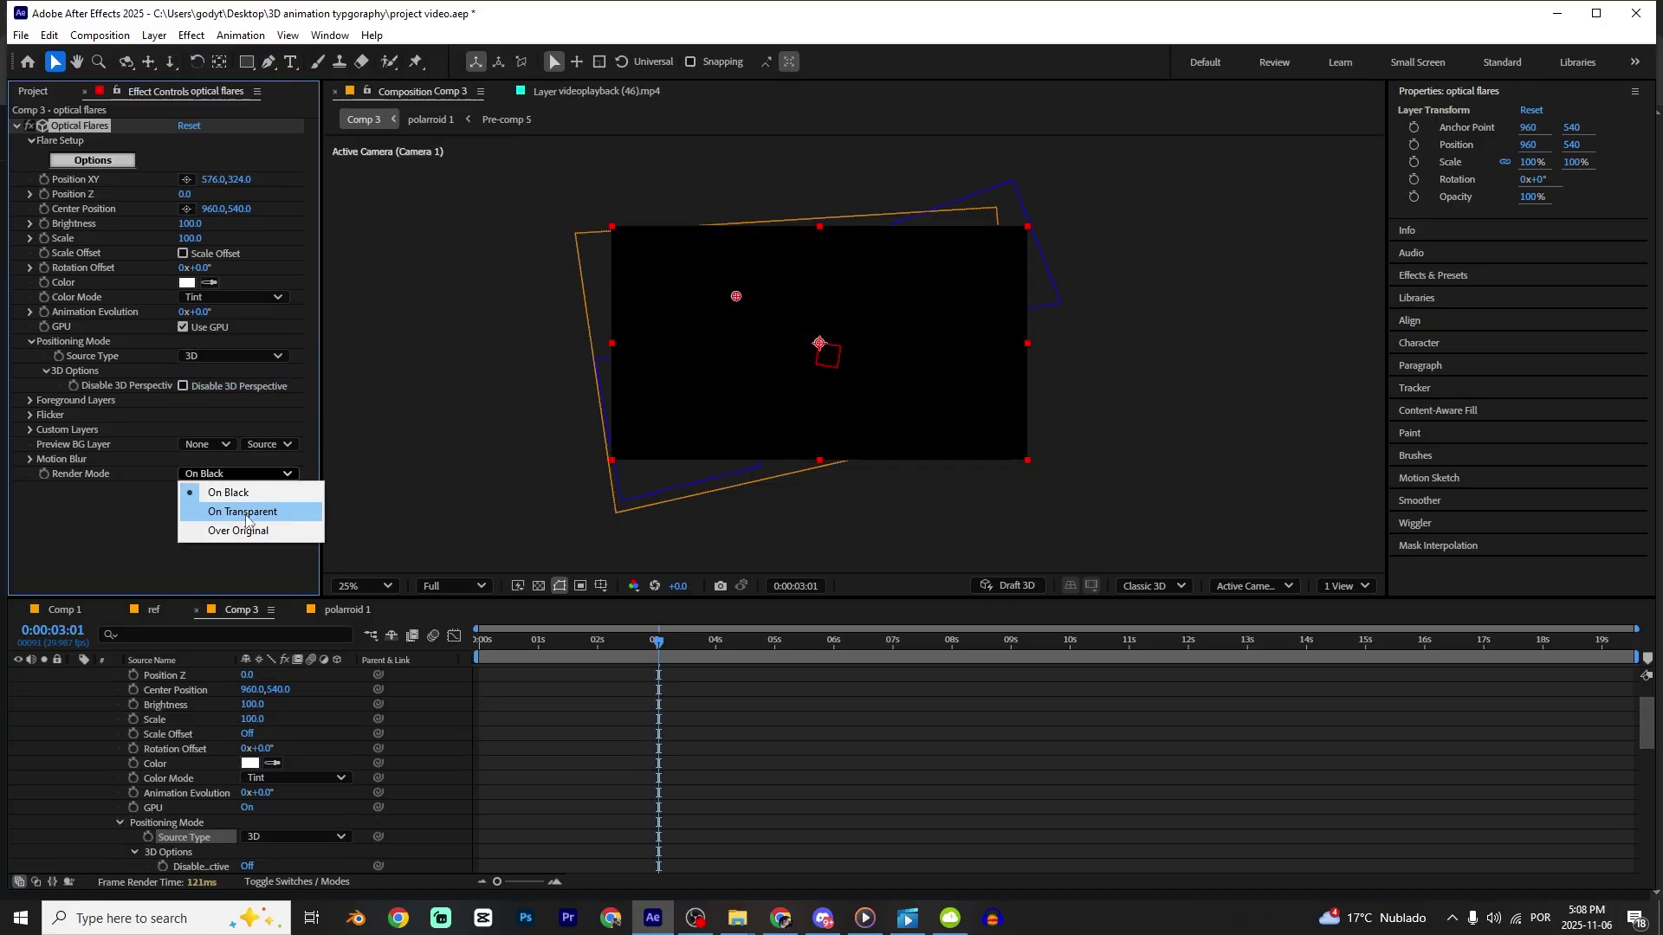
left_click(246, 511)
scroll(89, 703, "up", 3)
left_click(74, 675)
Position the flare at XY -208, 924 and Z 4860, and raise its brightness to 210.
left_click_drag(741, 295, 740, 300)
left_click_drag(187, 197, 623, 206)
left_click_drag(660, 642, 697, 693)
left_click_drag(756, 303, 567, 426)
left_click_drag(197, 227, 208, 225)
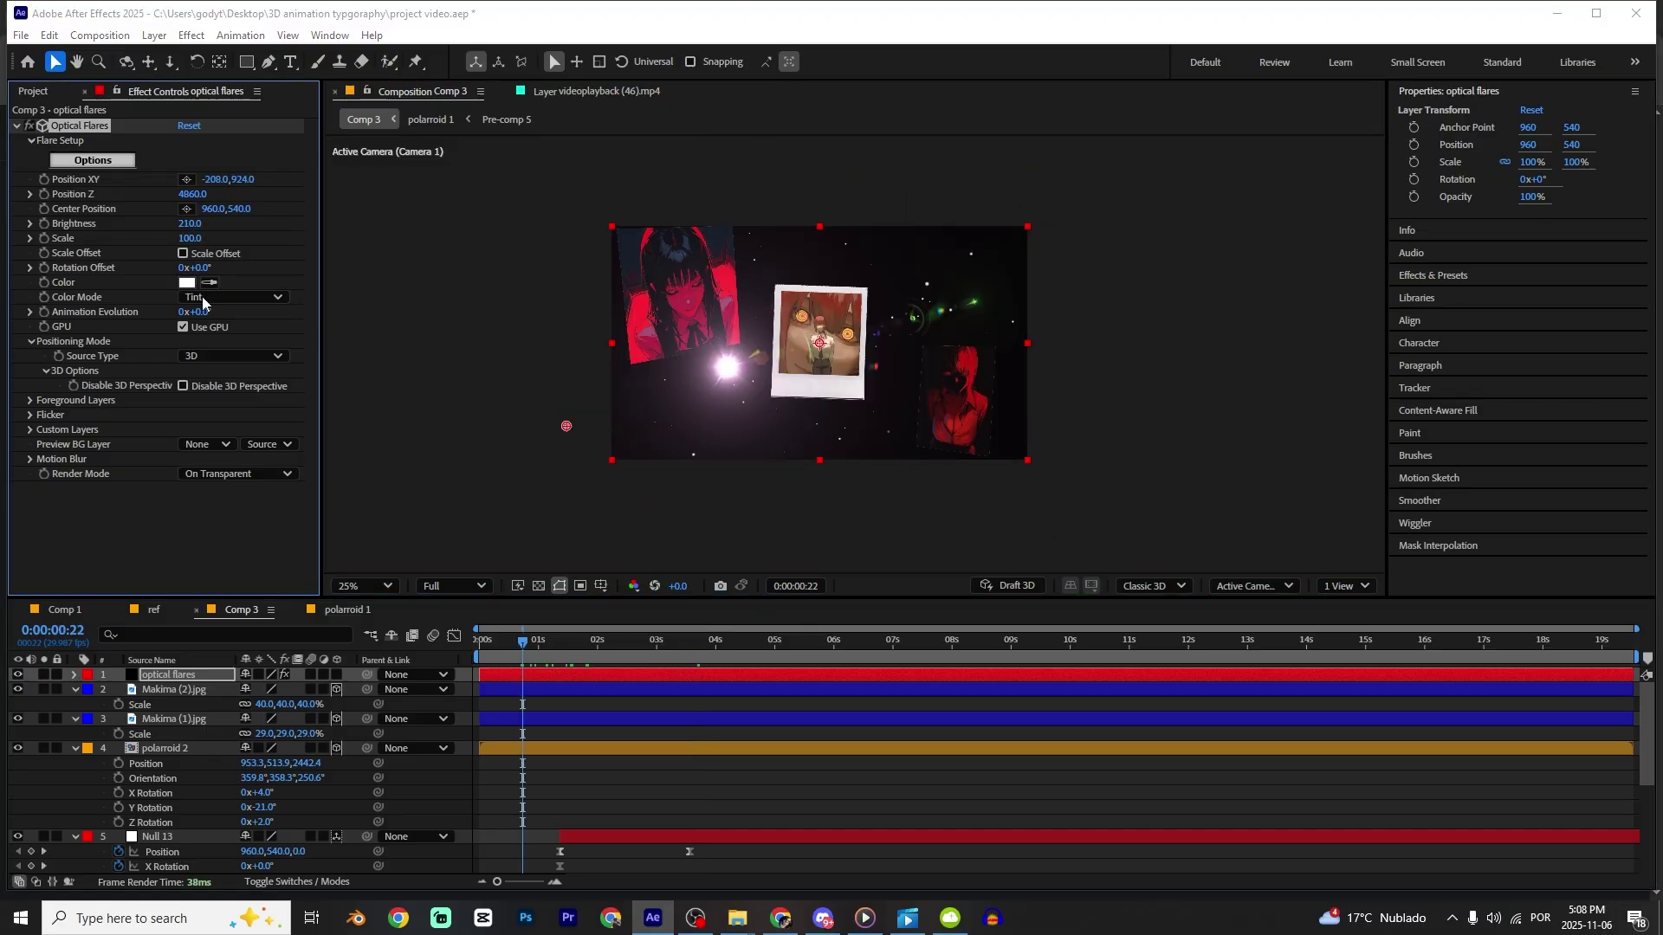
Tint the flare a light red with the effect's color setting.
left_click(187, 283)
left_click_drag(520, 597, 503, 547)
left_click_drag(633, 703, 684, 807)
key("Return")
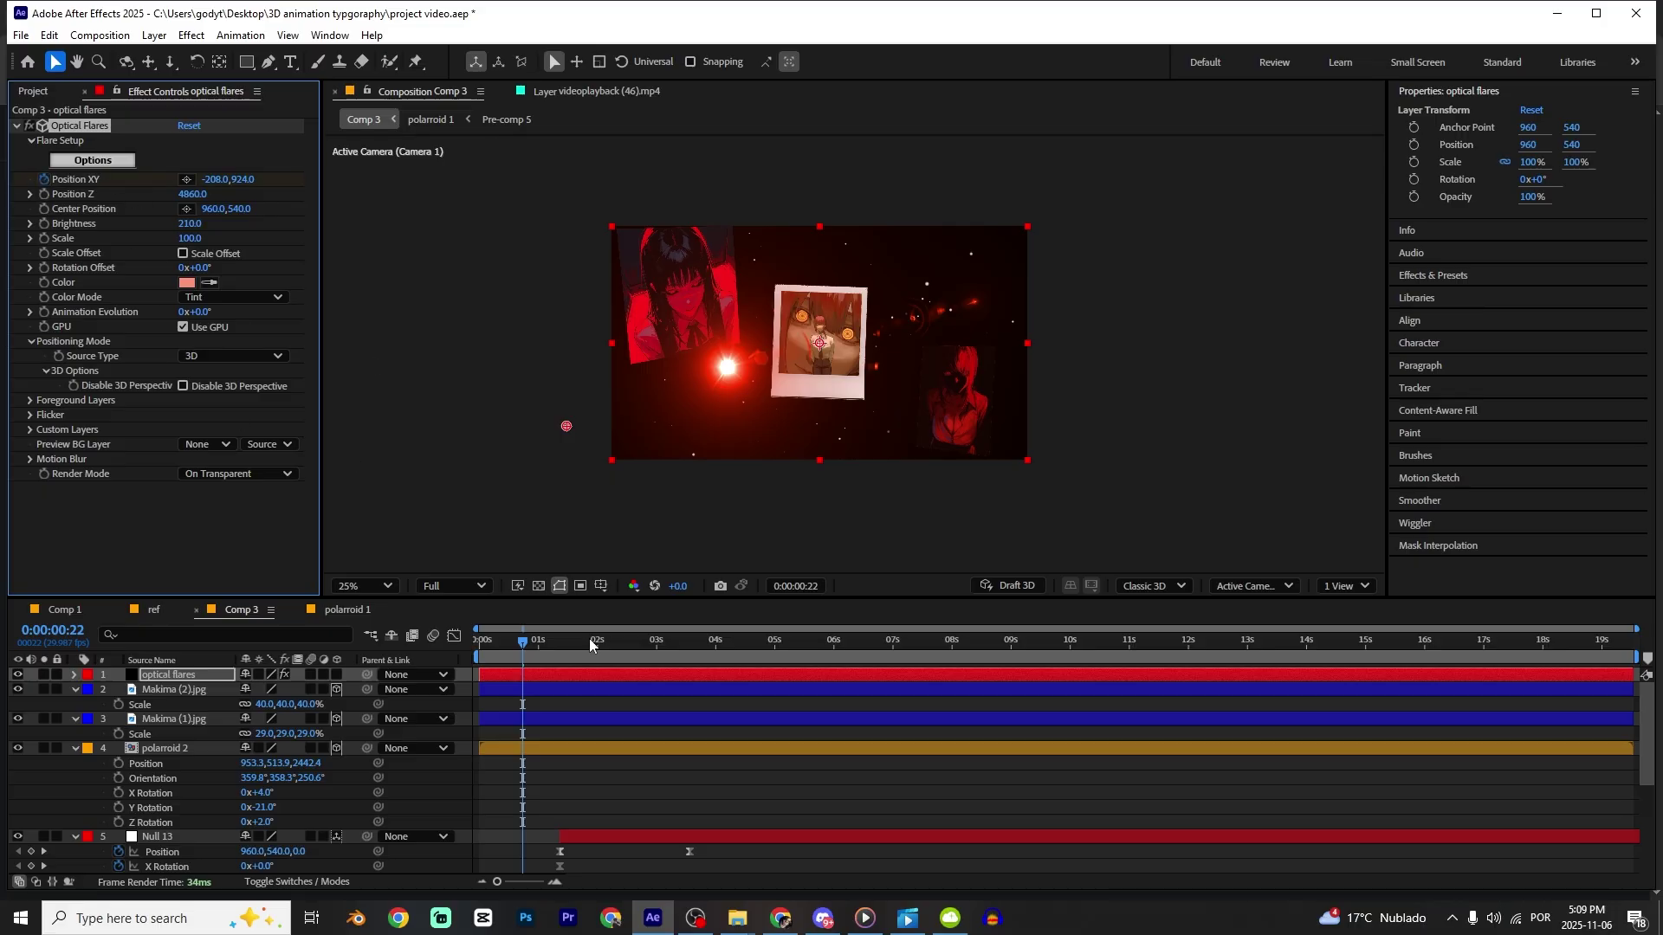
Animate the flare's Position XY vertically, starting from about -208, 41 at 0:00:00:22 and ending shortly before 0:00:03:00.
key("u")
left_click_drag(618, 715, 648, 715)
left_click_drag(277, 706, 302, 716)
left_click_drag(133, 706, 92, 709)
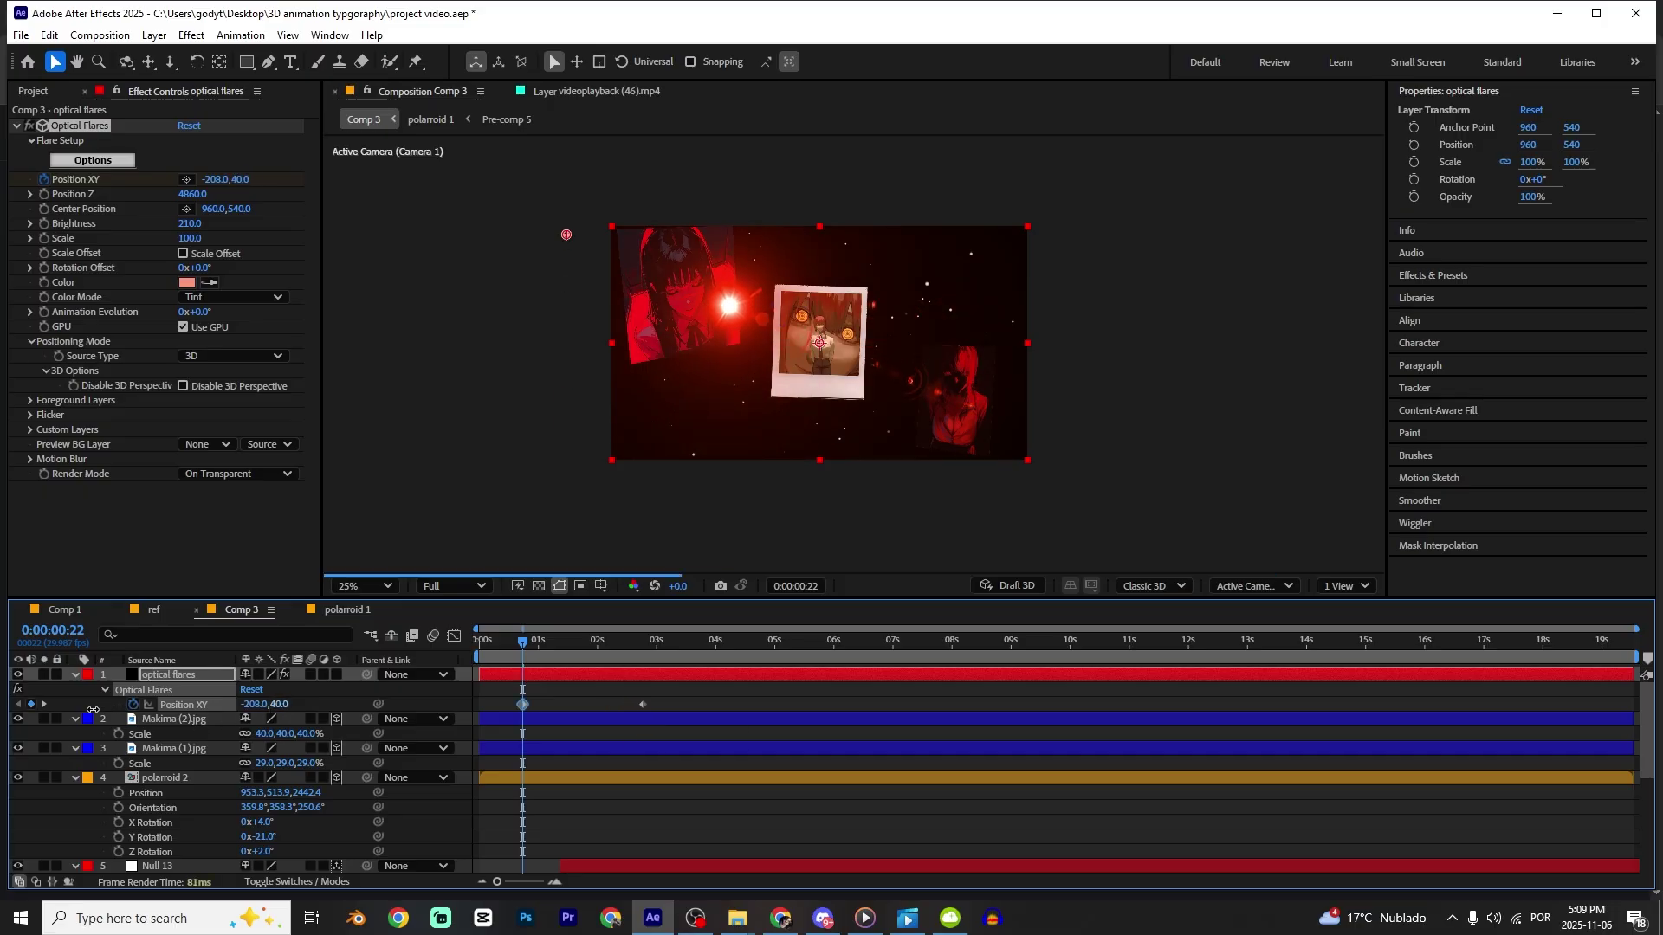
Adjust the easing of the flare's Position XY keyframes in the speed graph.
left_click(452, 636)
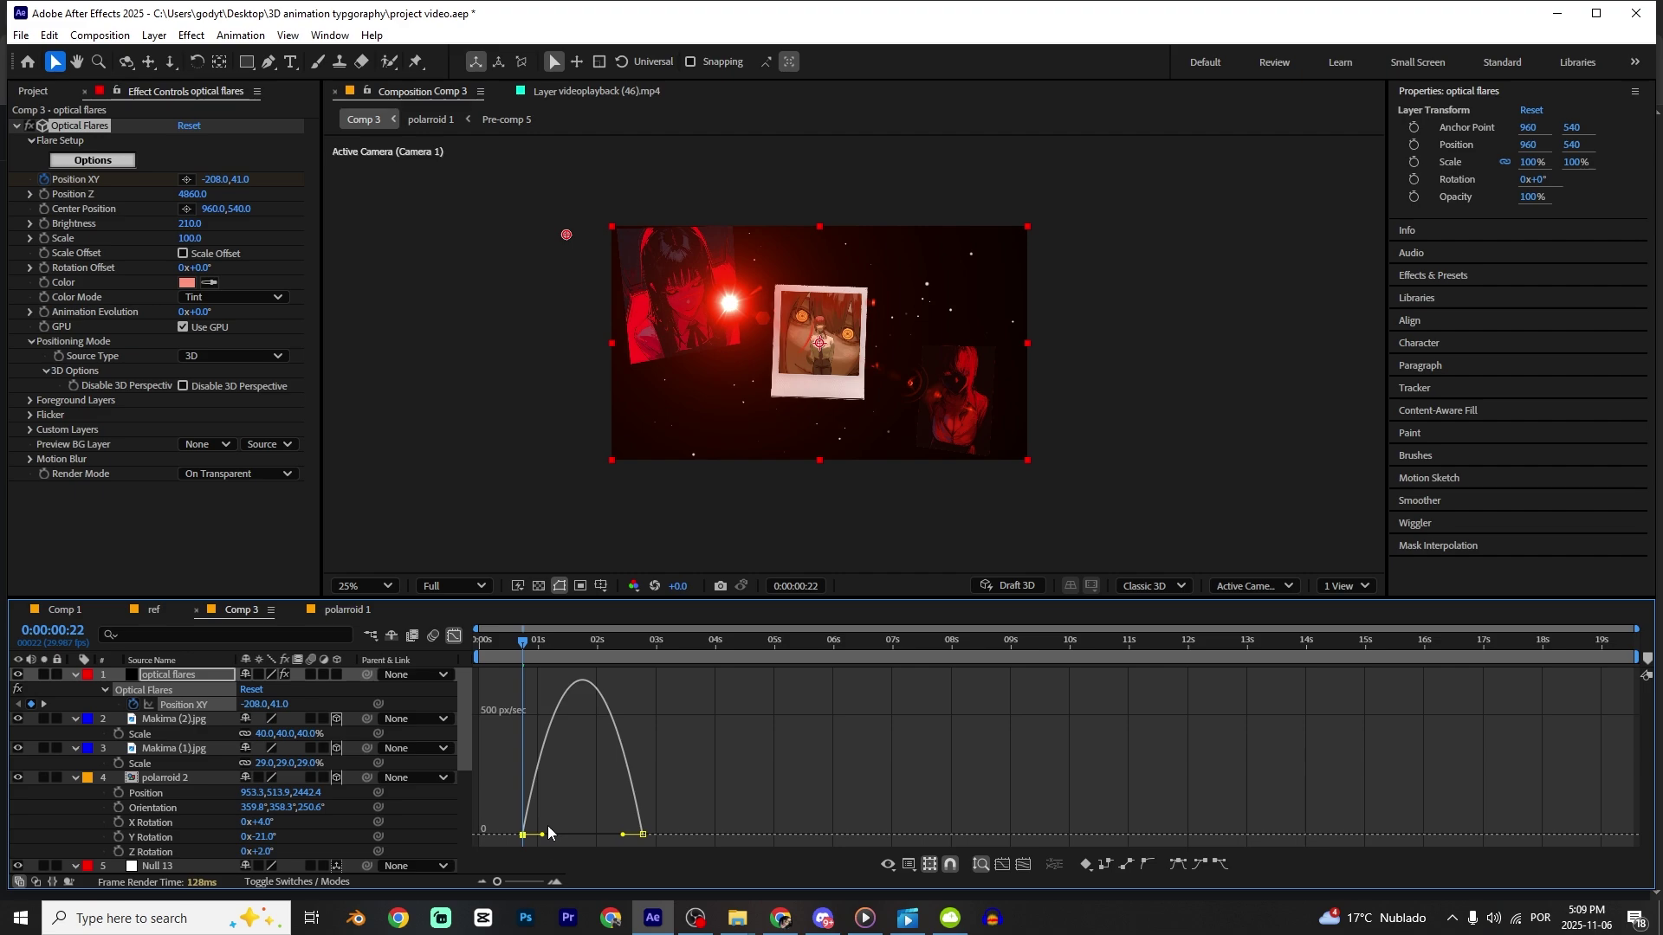
left_click(534, 782)
left_click_drag(562, 834, 525, 833)
left_click(453, 635)
Move the flare's first Position XY keyframe to 0:00:00:00 and the optical flares layer further down the layer stack.
left_click(479, 641)
left_click(512, 705)
left_click_drag(523, 704, 479, 704)
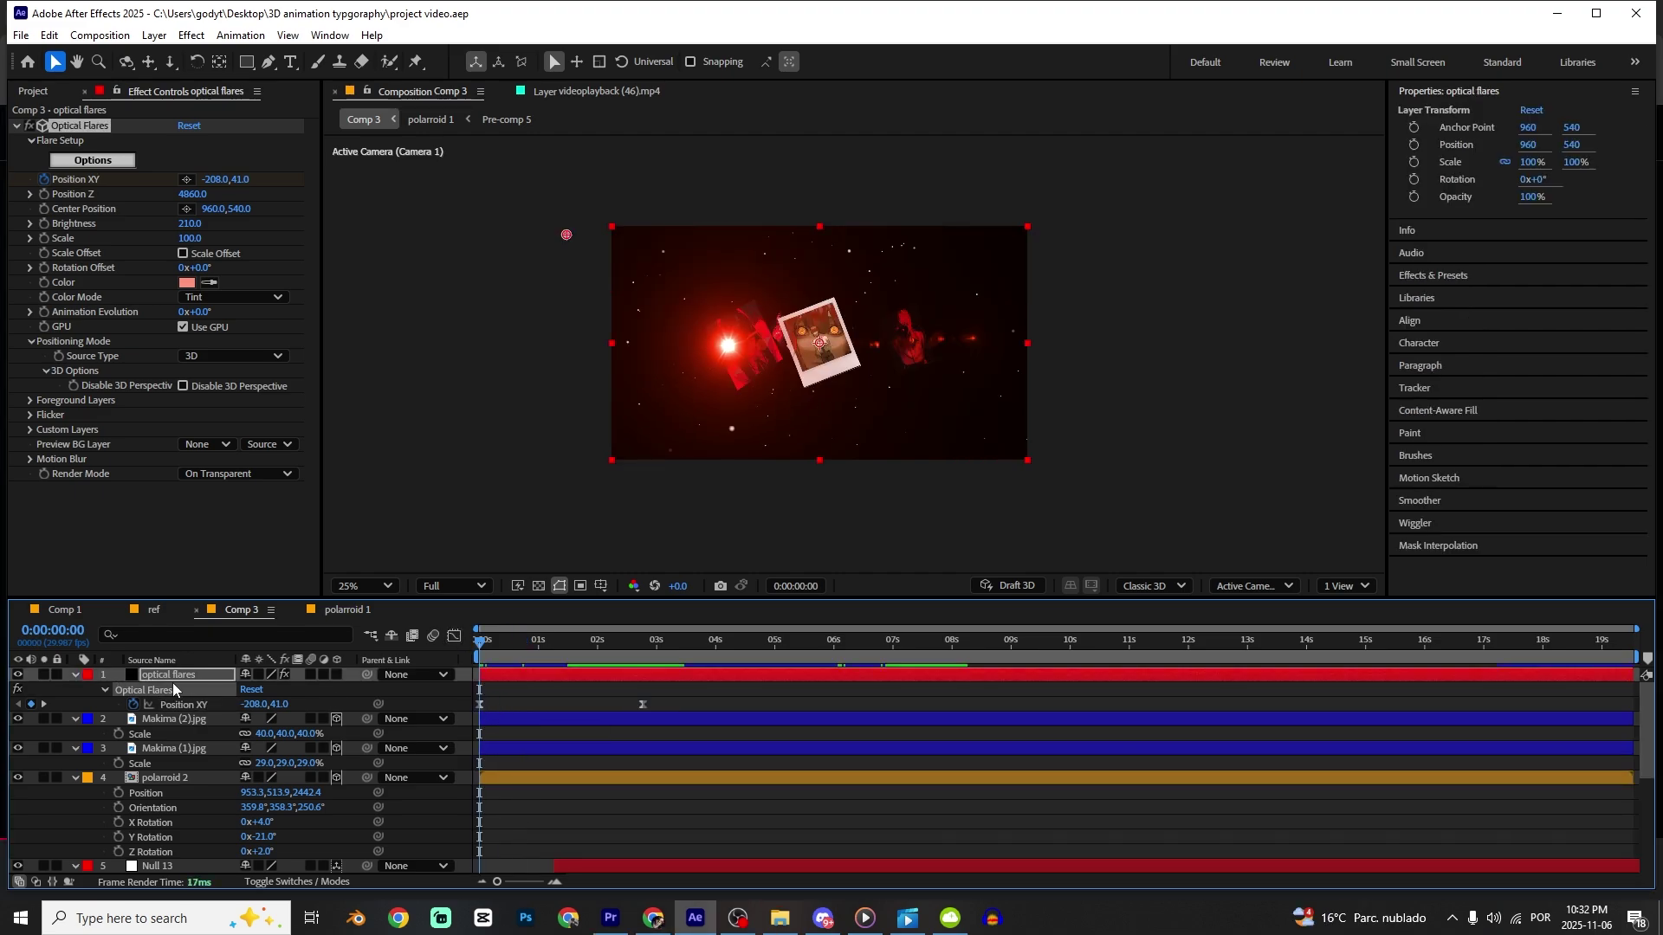
left_click_drag(173, 674, 198, 862)
Add a second null object above Null 13 and trim it to start at 0:00:03:10 by splitting it and deleting the earlier part.
left_click_drag(523, 639, 675, 639)
scroll(684, 640, "up", 1)
scroll(714, 738, "up", 1)
scroll(714, 738, "up", 2)
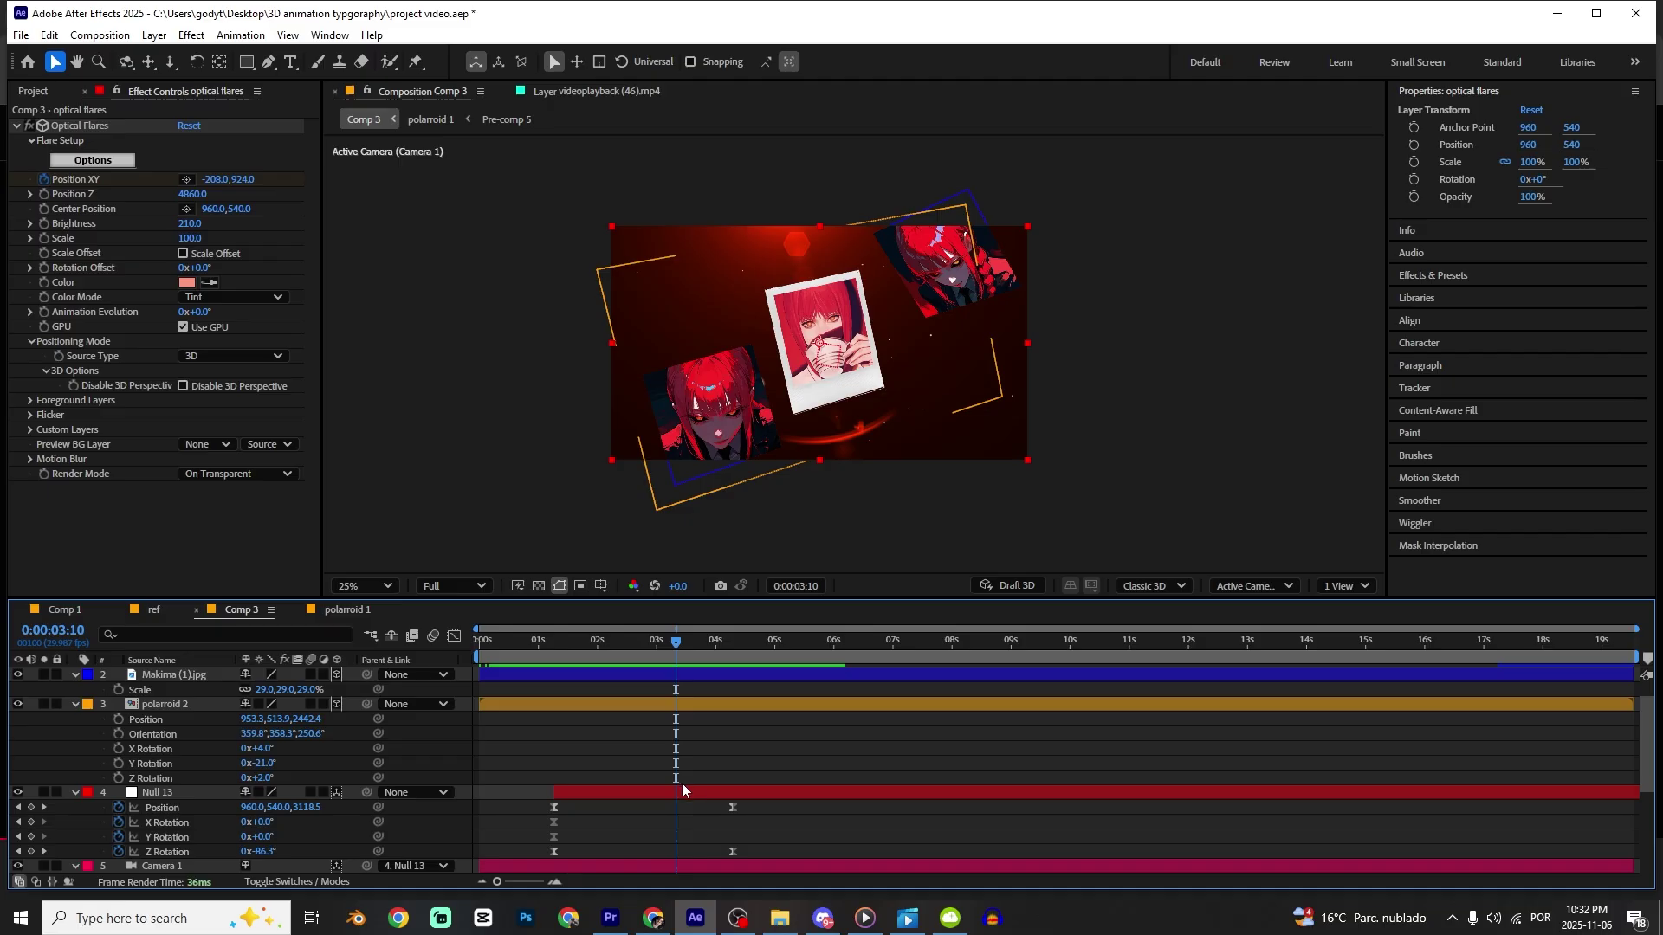
left_click(680, 789)
scroll(698, 755, "down", 2)
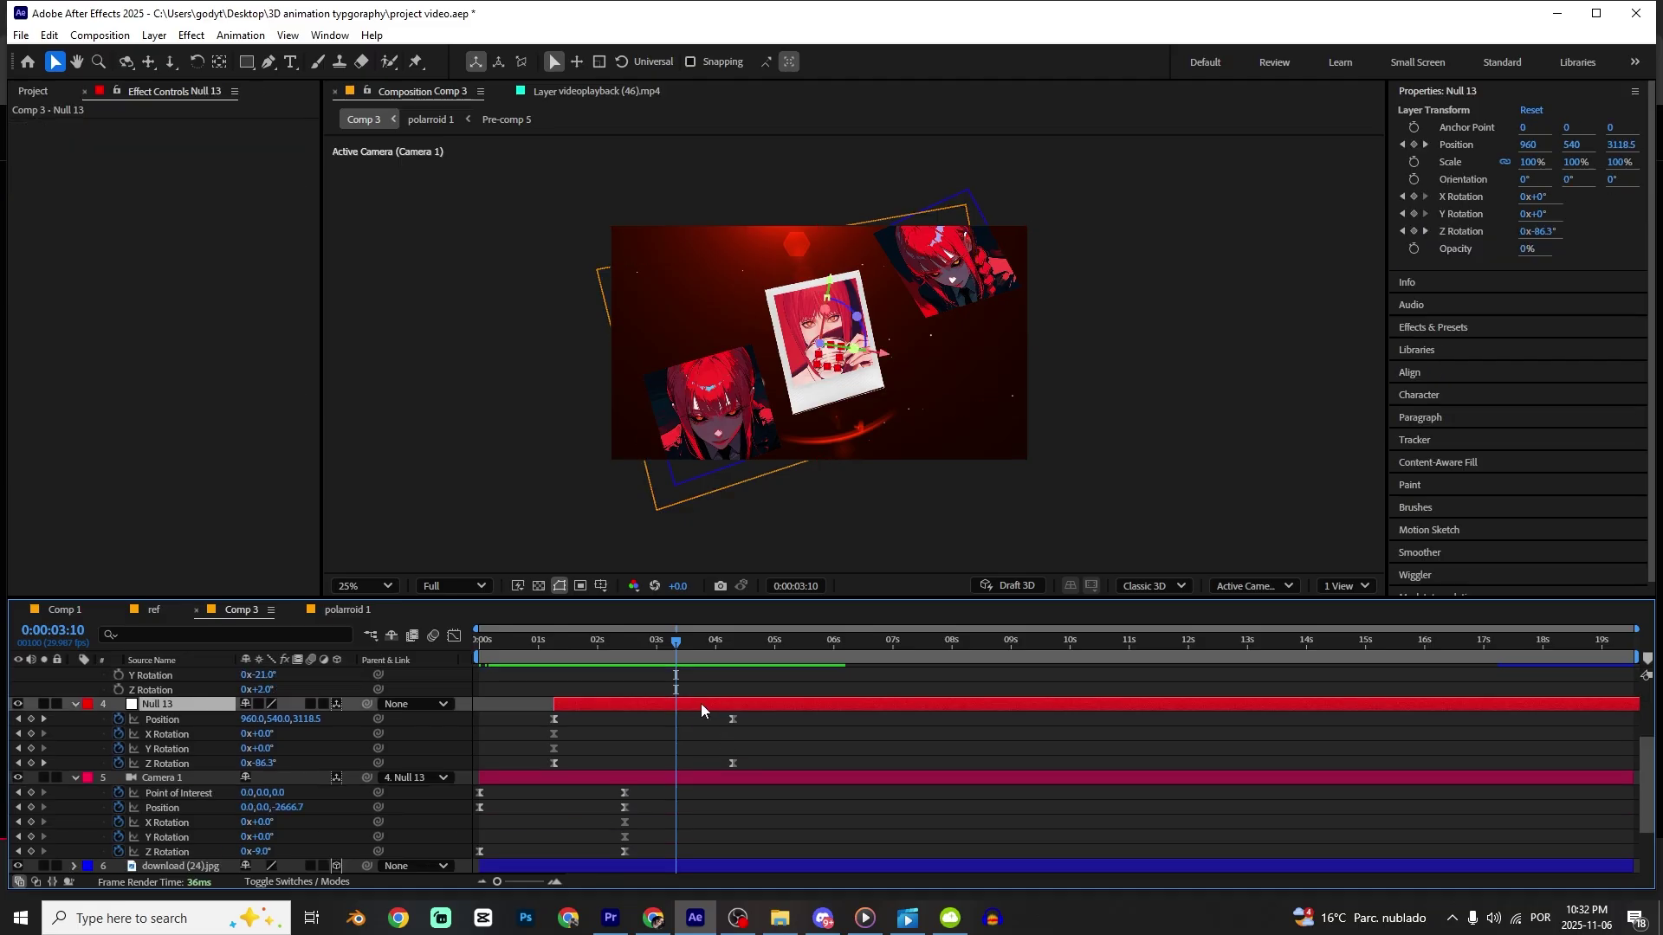
key("ctrl+alt+shift+y")
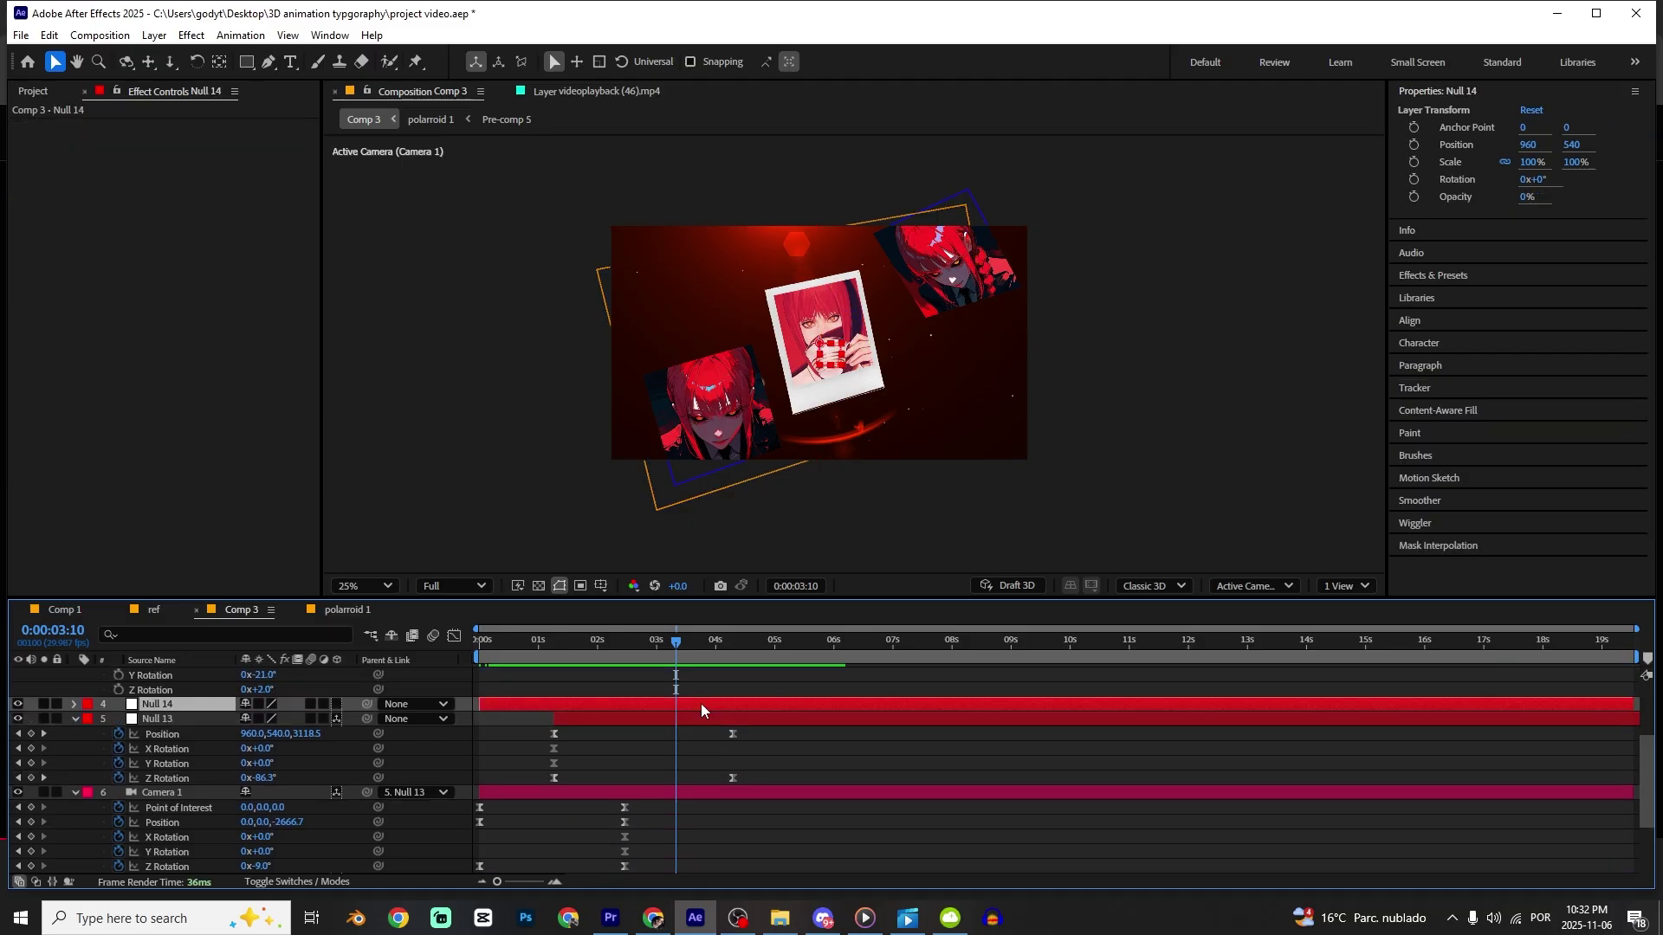
key("ctrl+shift+d")
left_click(642, 724)
key("Delete")
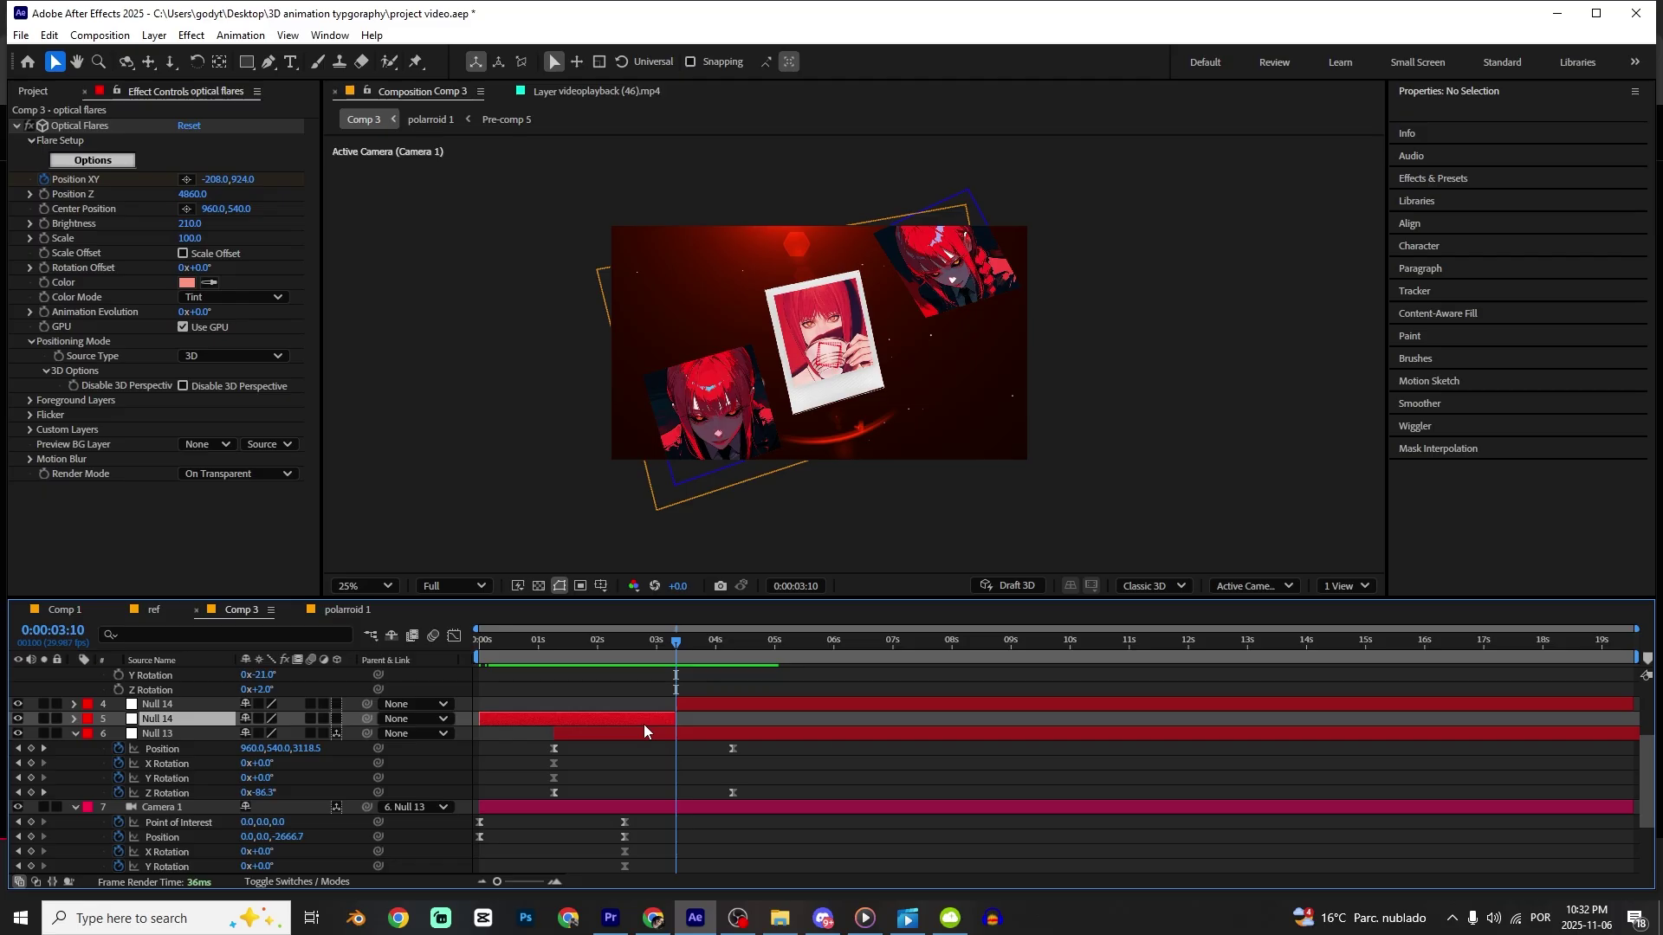
Parent Null 13 to the new null and make the new null 3D.
left_click_drag(368, 719, 196, 704)
left_click(323, 704)
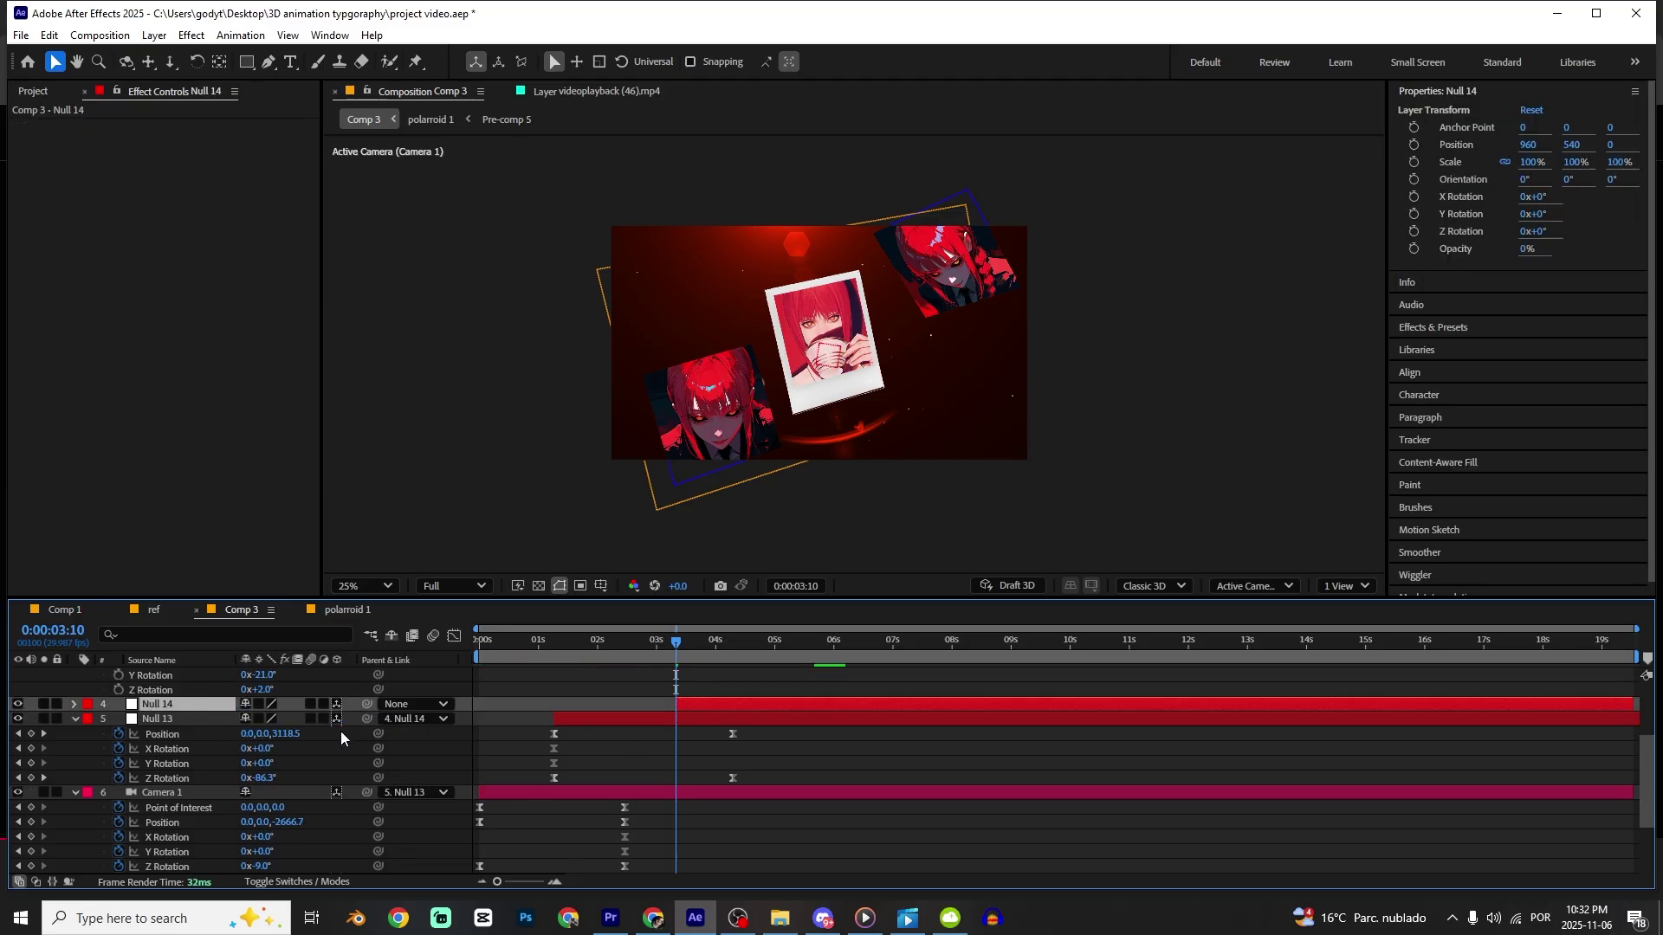
Add Position and X, Y and Z Rotation keyframes to Null 14 at 0:00:03:10.
key("p")
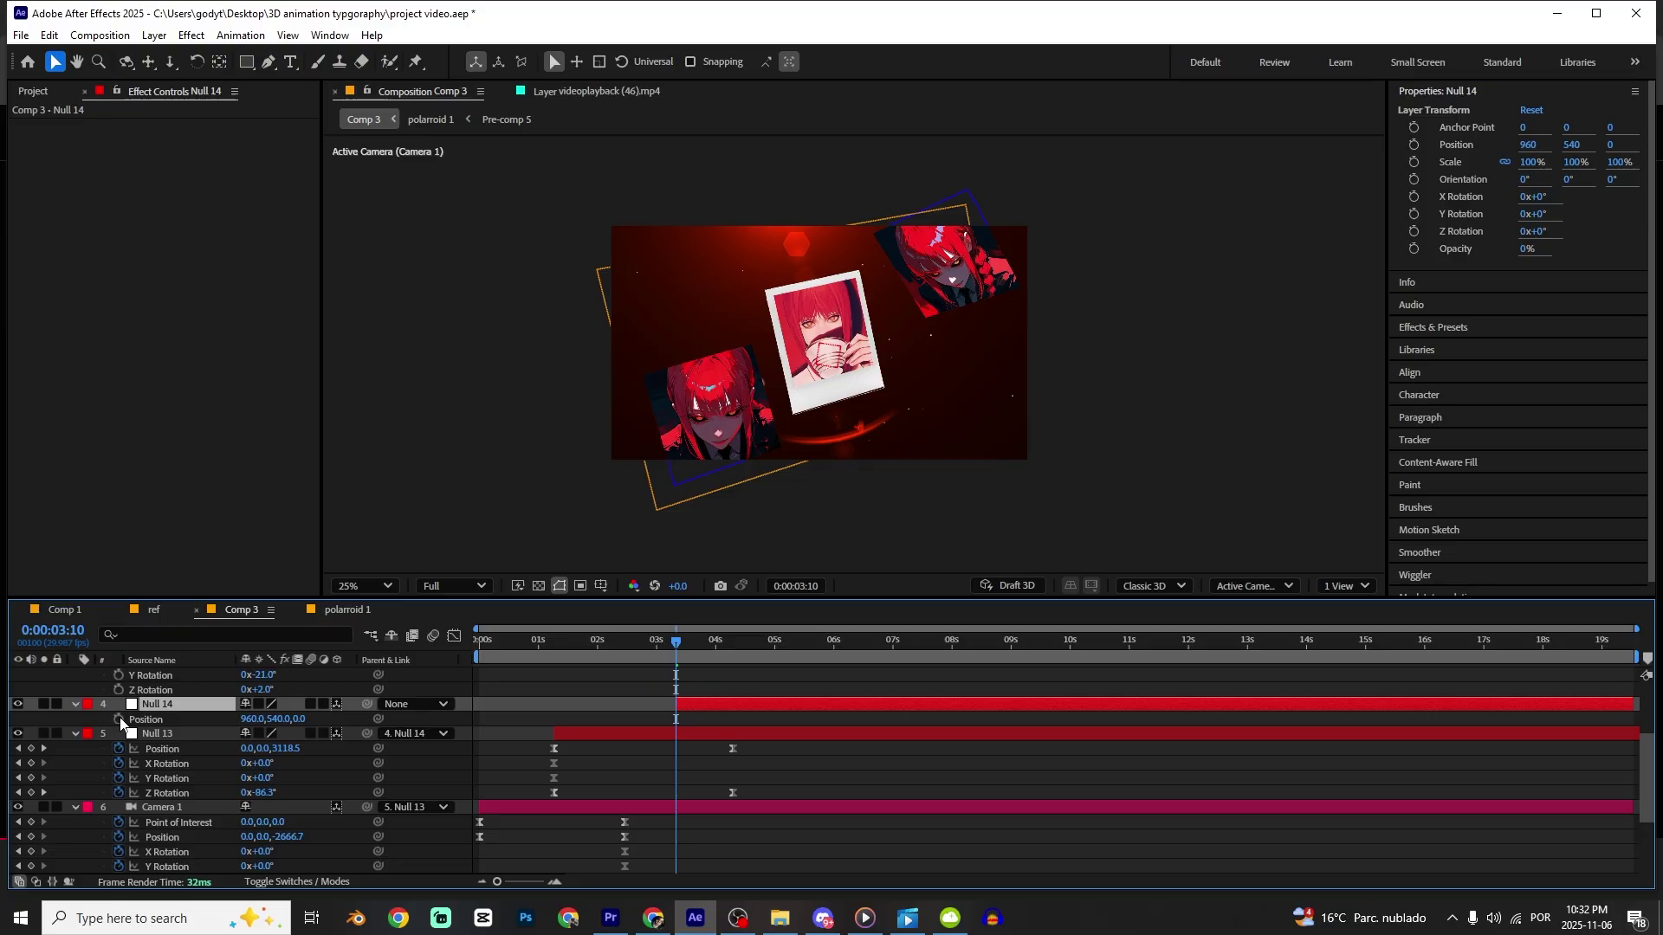
left_click(118, 719)
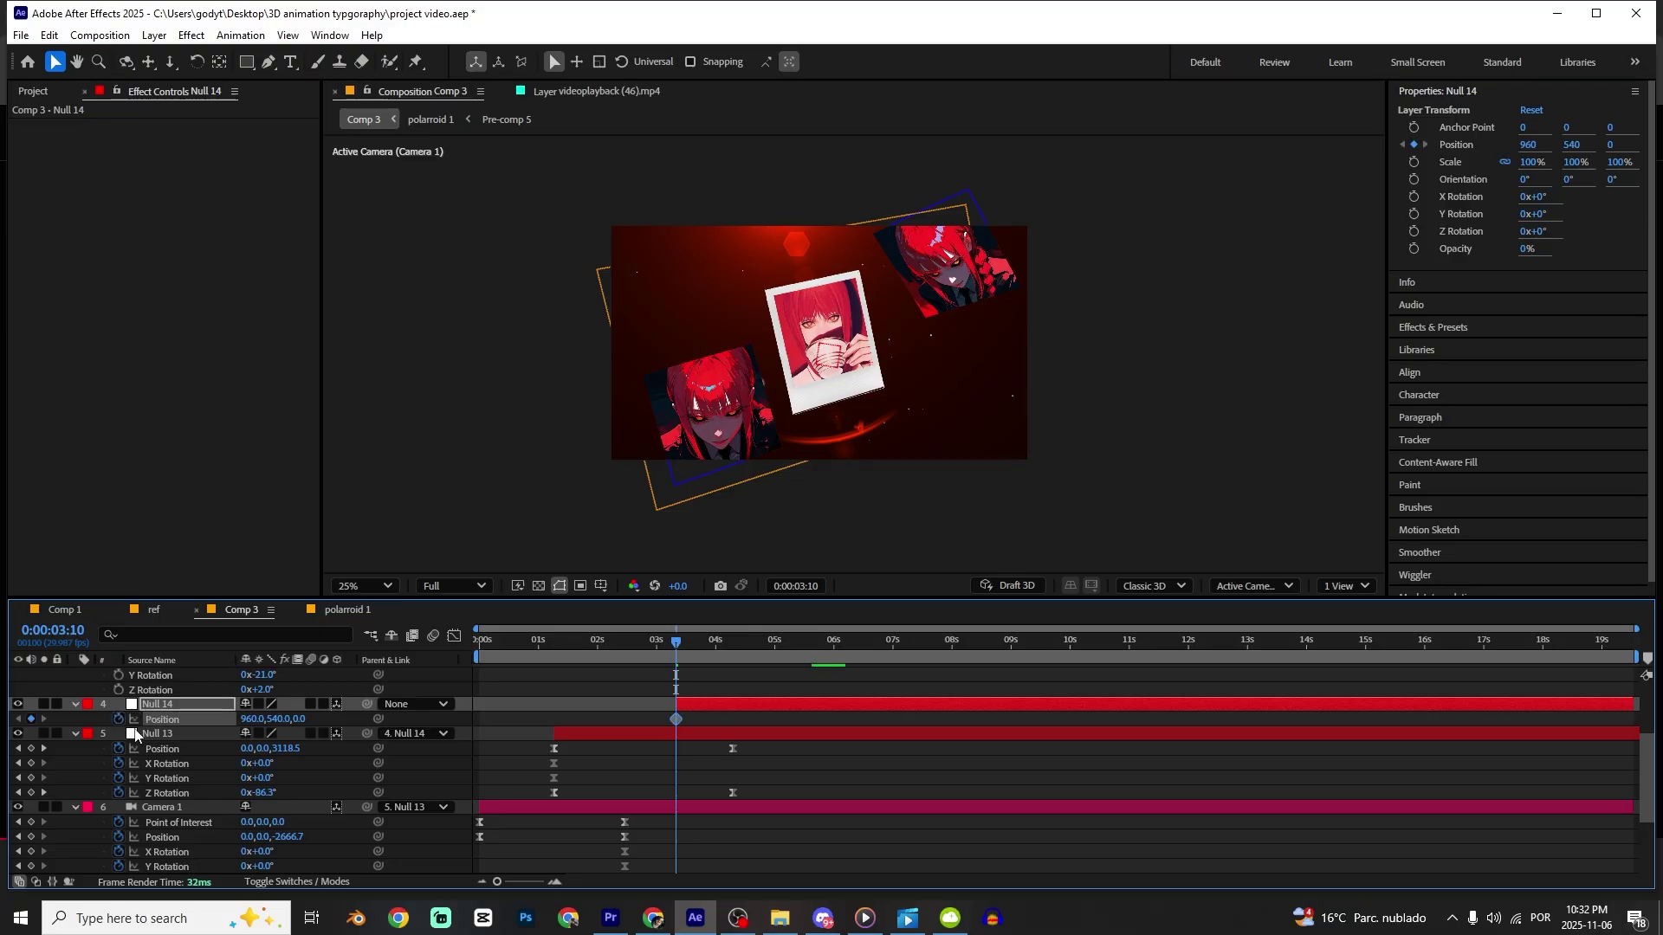
key("shift+r")
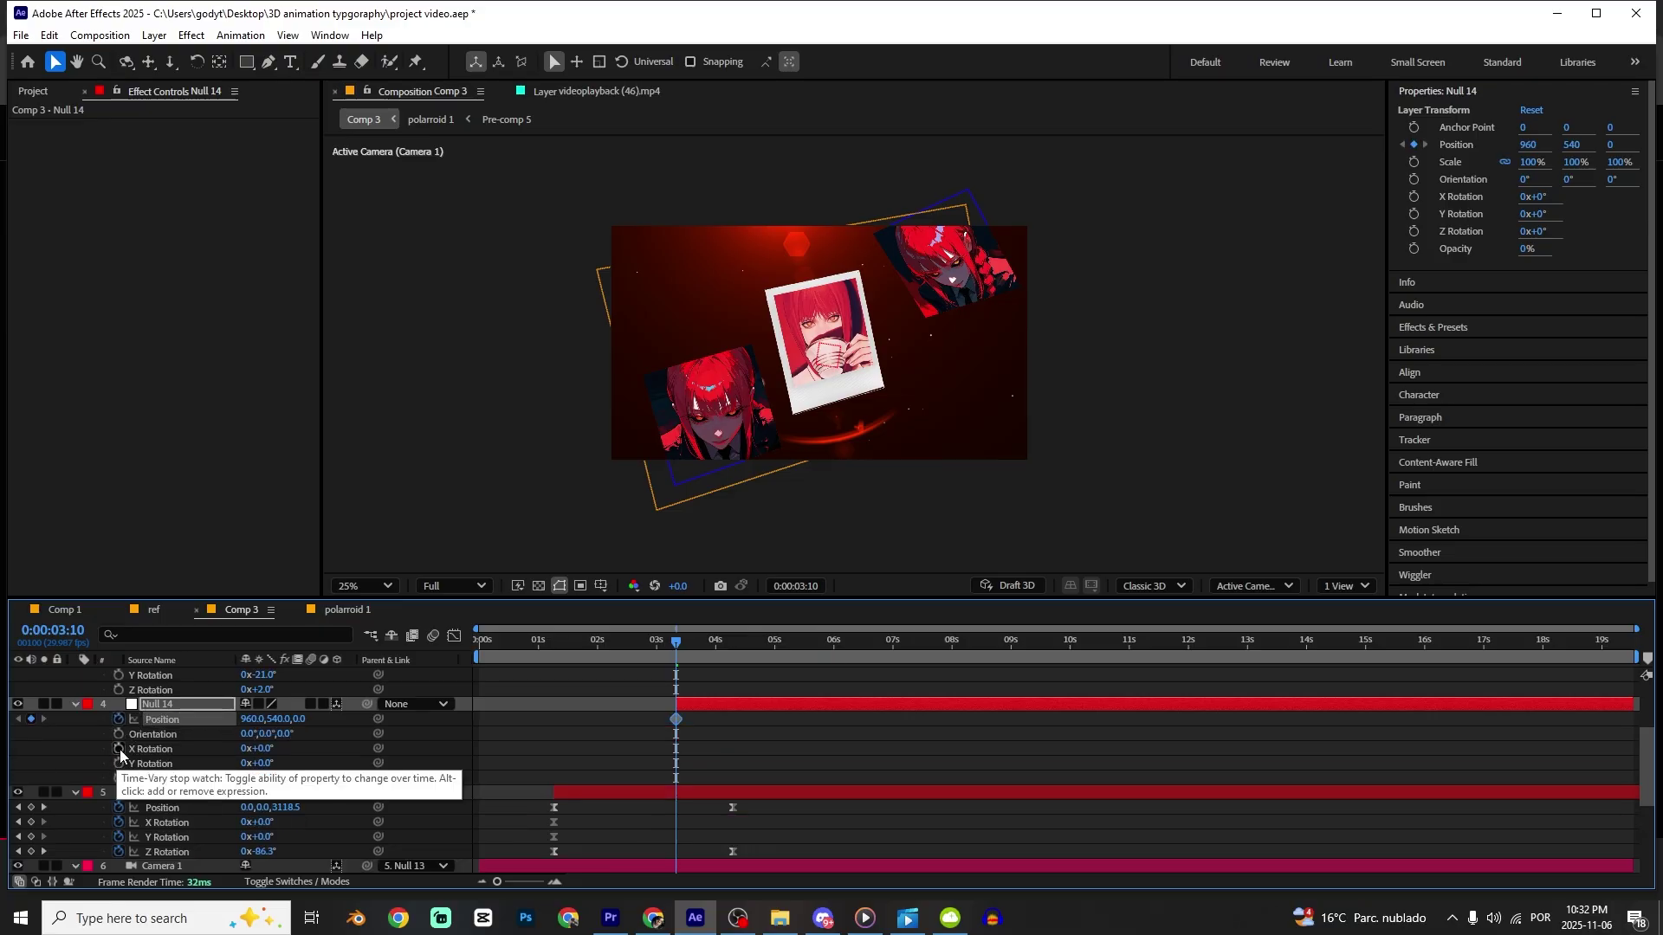
left_click_drag(118, 749, 119, 778)
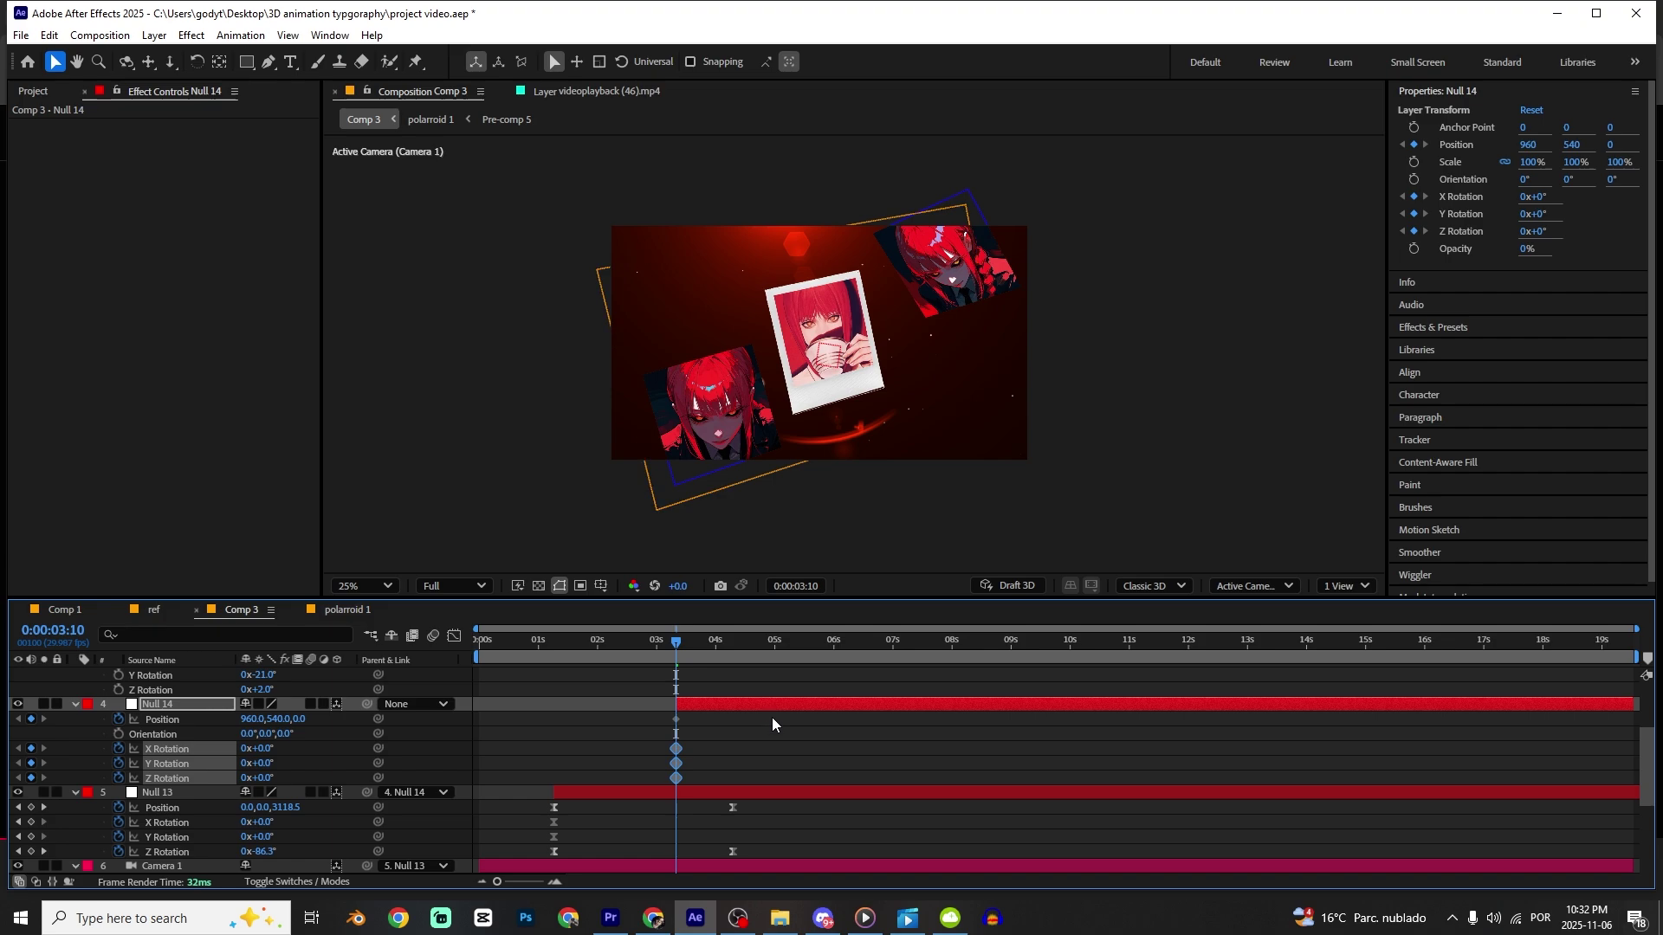
At 0:00:05:10, keyframe Null 14's Z position at 72 and its Z Rotation at -11°.
key("u")
key("u")
left_click_drag(759, 653, 794, 653)
left_click_drag(302, 720, 338, 719)
left_click_drag(258, 763, 249, 763)
Delete Null 14's unused X Rotation and Y Rotation keyframes.
left_click_drag(704, 747, 632, 729)
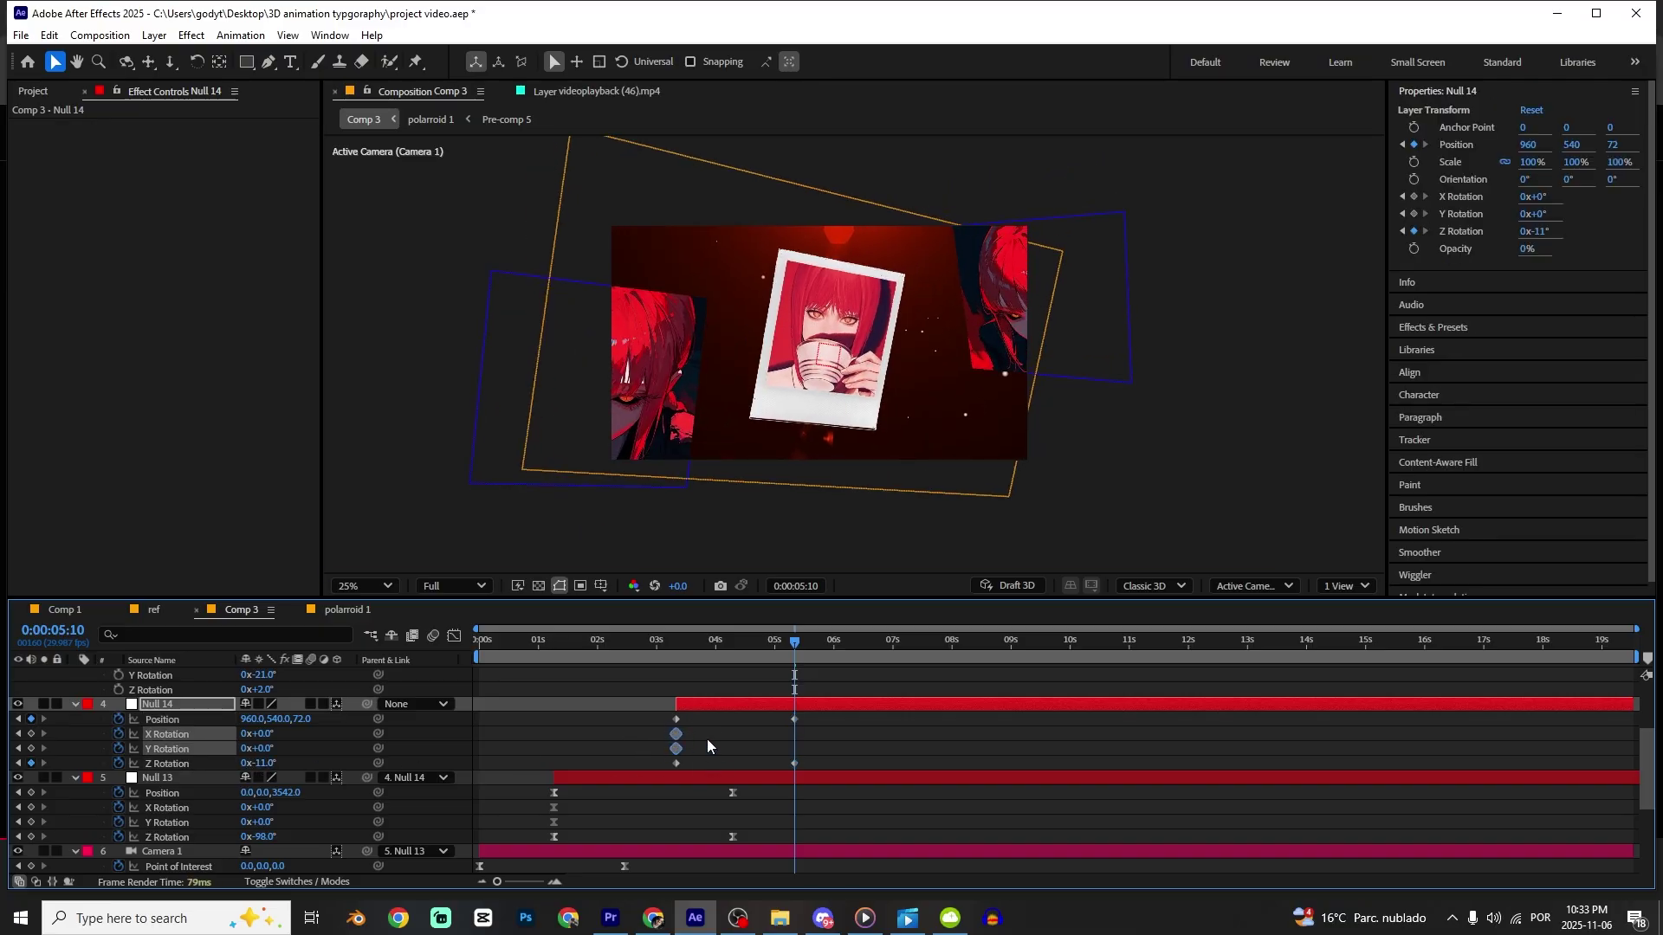
key("Delete")
left_click_drag(680, 638, 666, 637)
Move Null 14's end keyframes later and shift the layer to start at about 0:00:03:21, so the move ends near 0:00:07:00.
left_click_drag(773, 712, 879, 729)
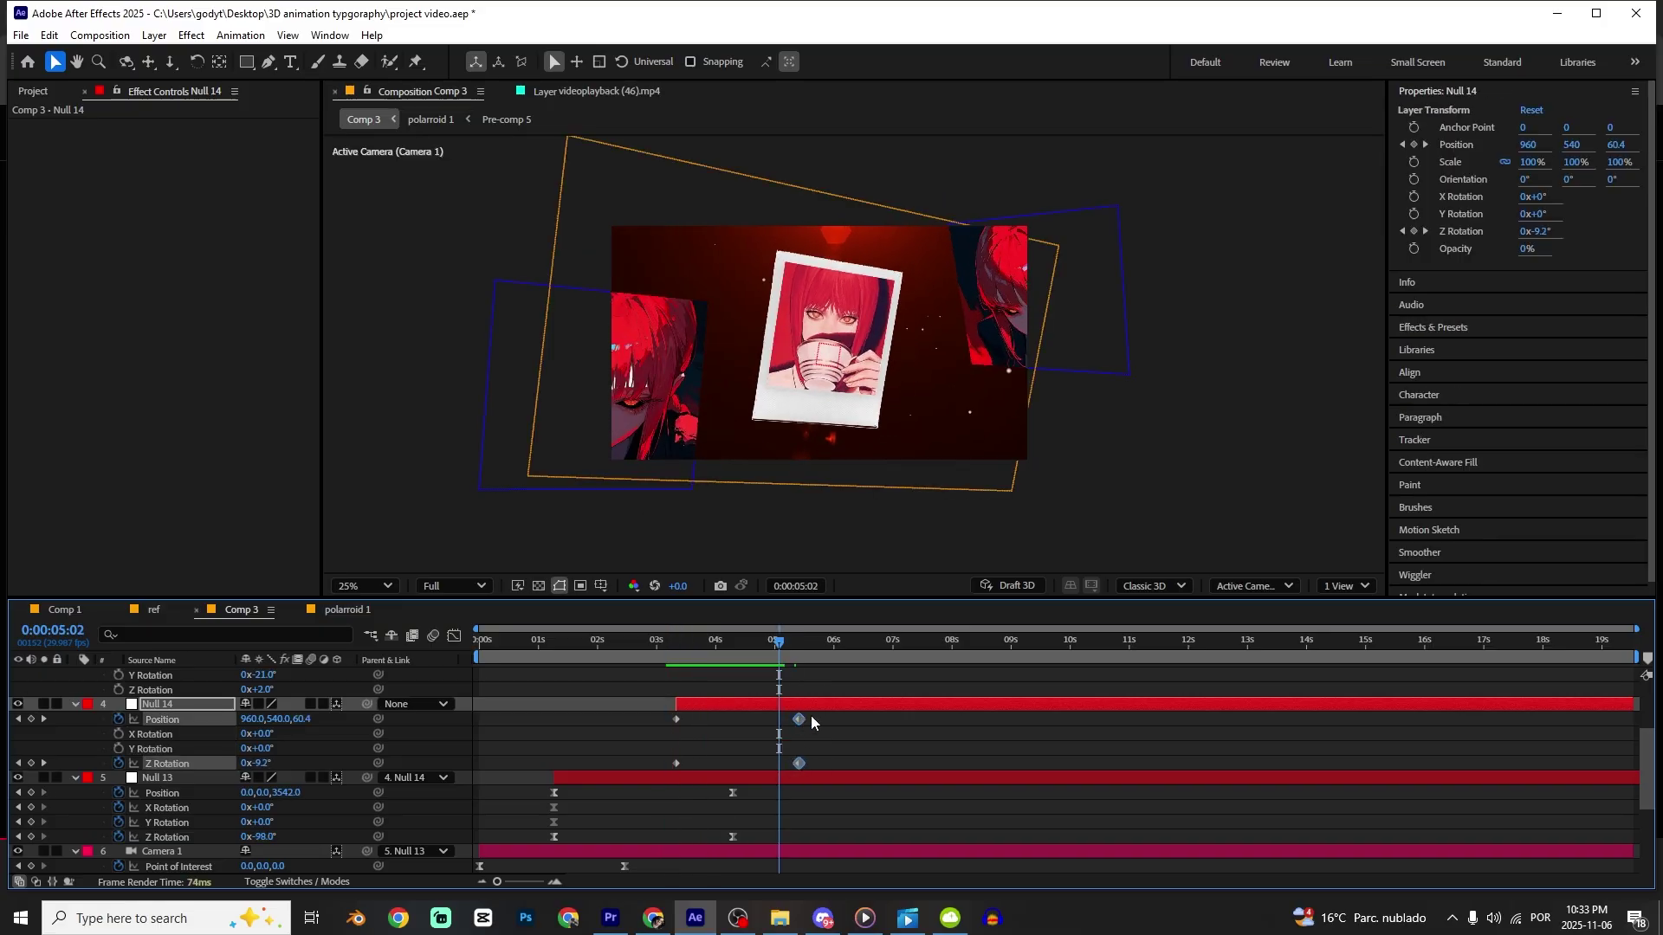
left_click(671, 641)
left_click_drag(704, 703, 726, 706)
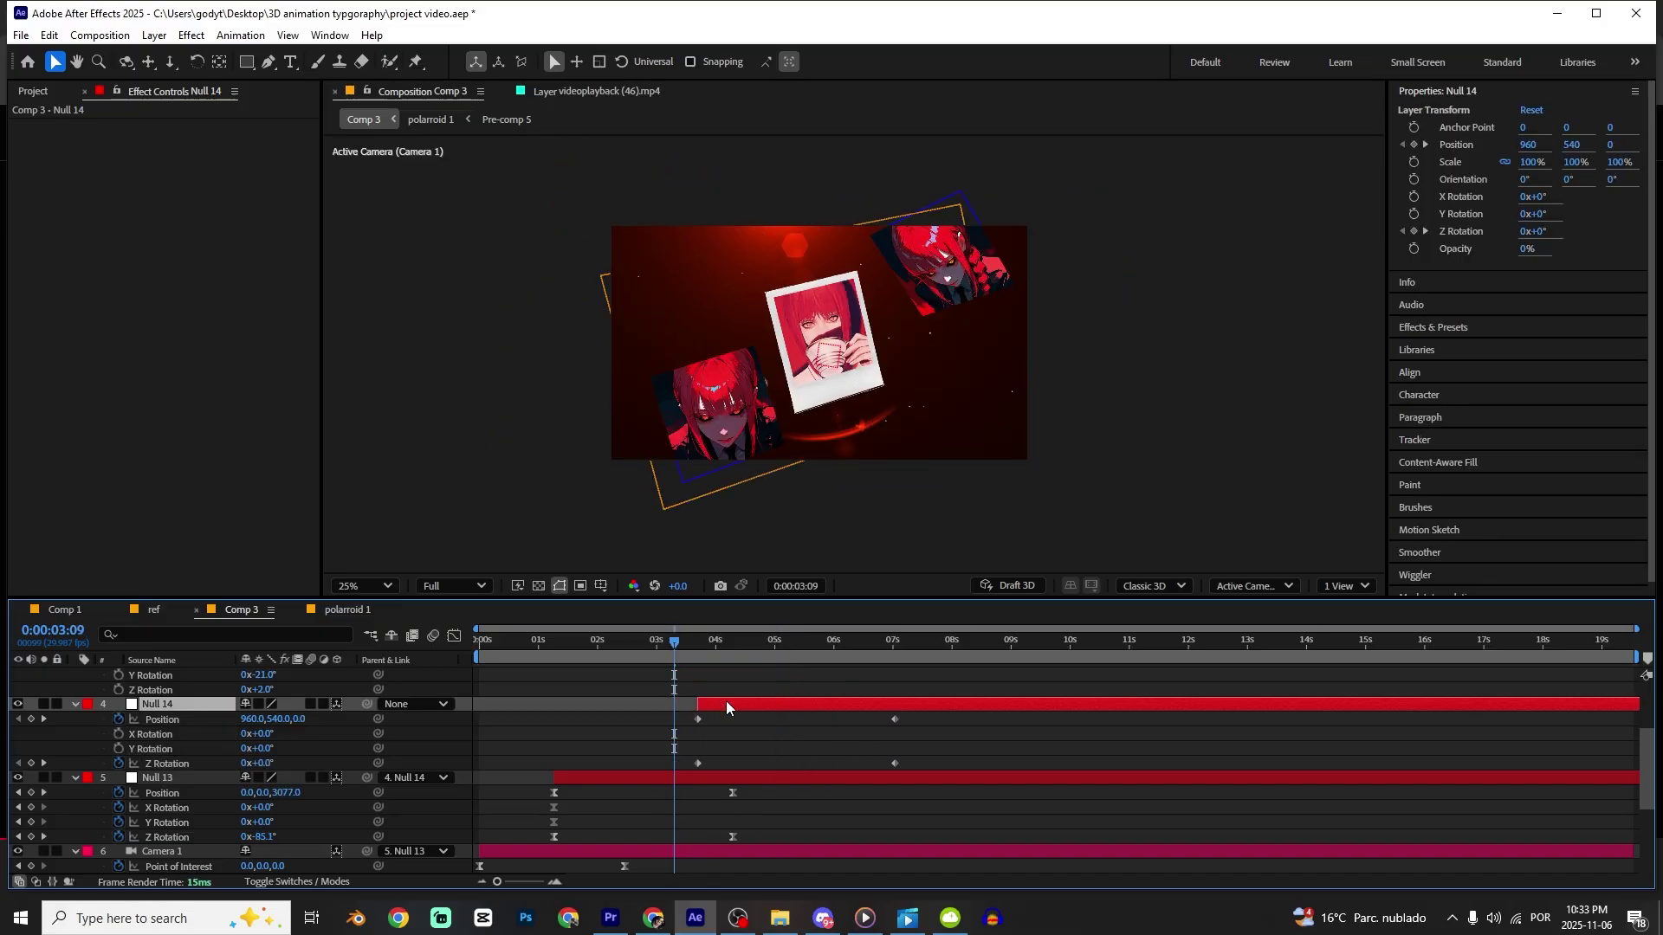
Preview the camera movement from about 0:00:03:10 through Null 14's slow push and rotation.
key("space")
key("space")
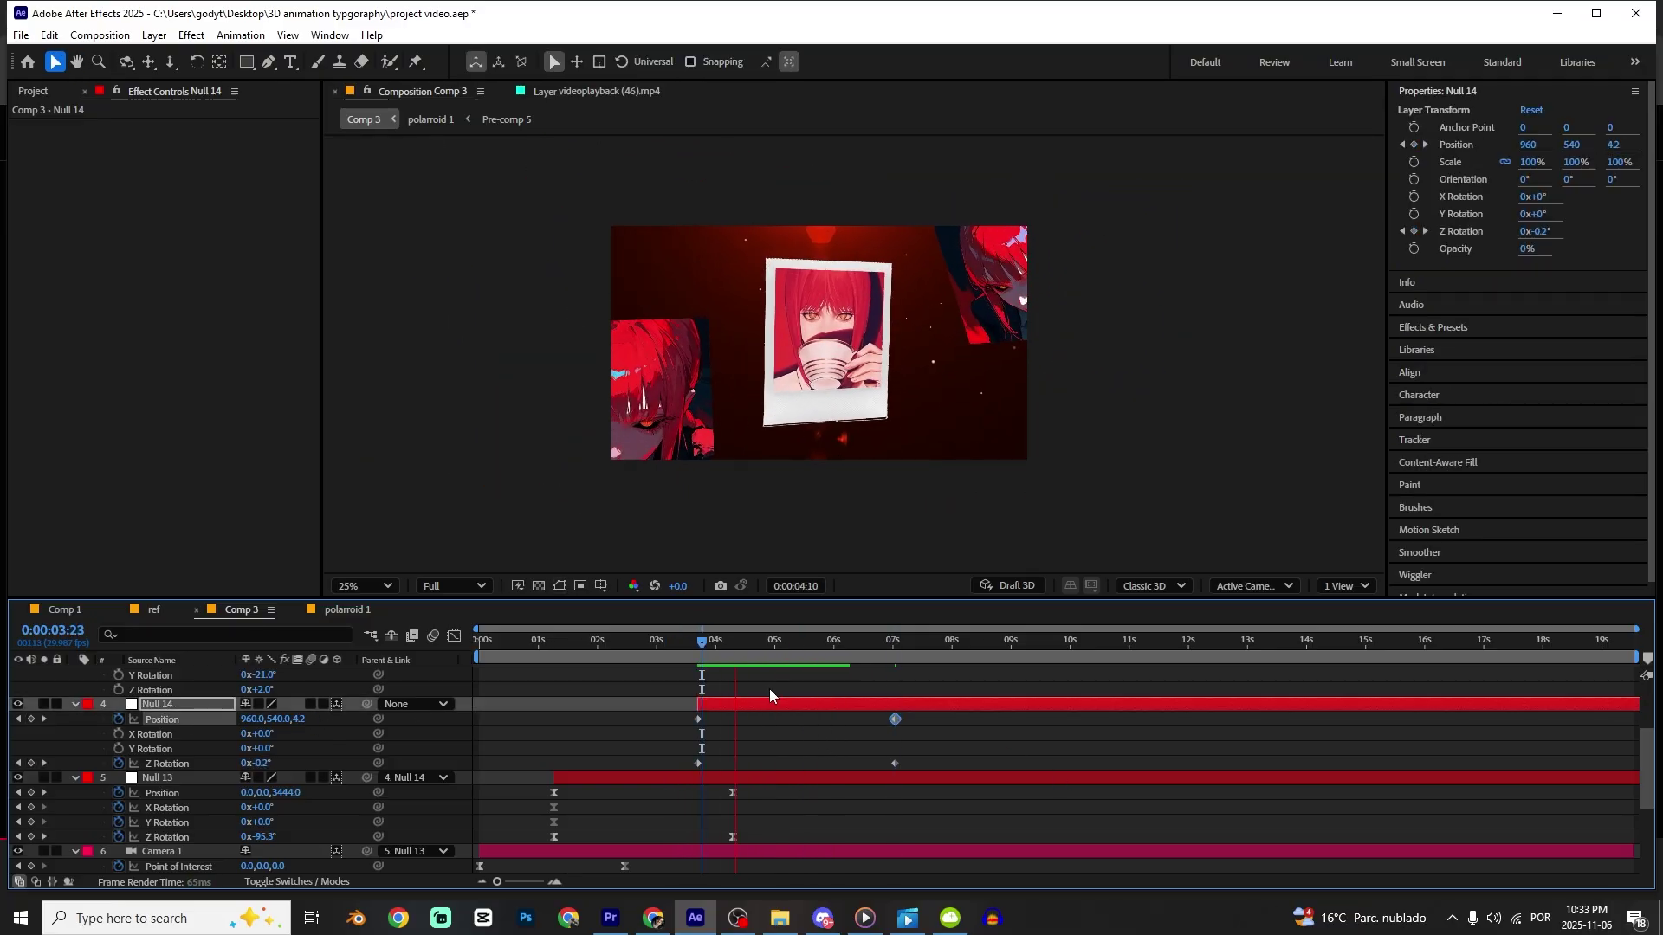
left_click(674, 642)
key("space")
left_click(680, 642)
key("space")
left_click(795, 643)
key("space")
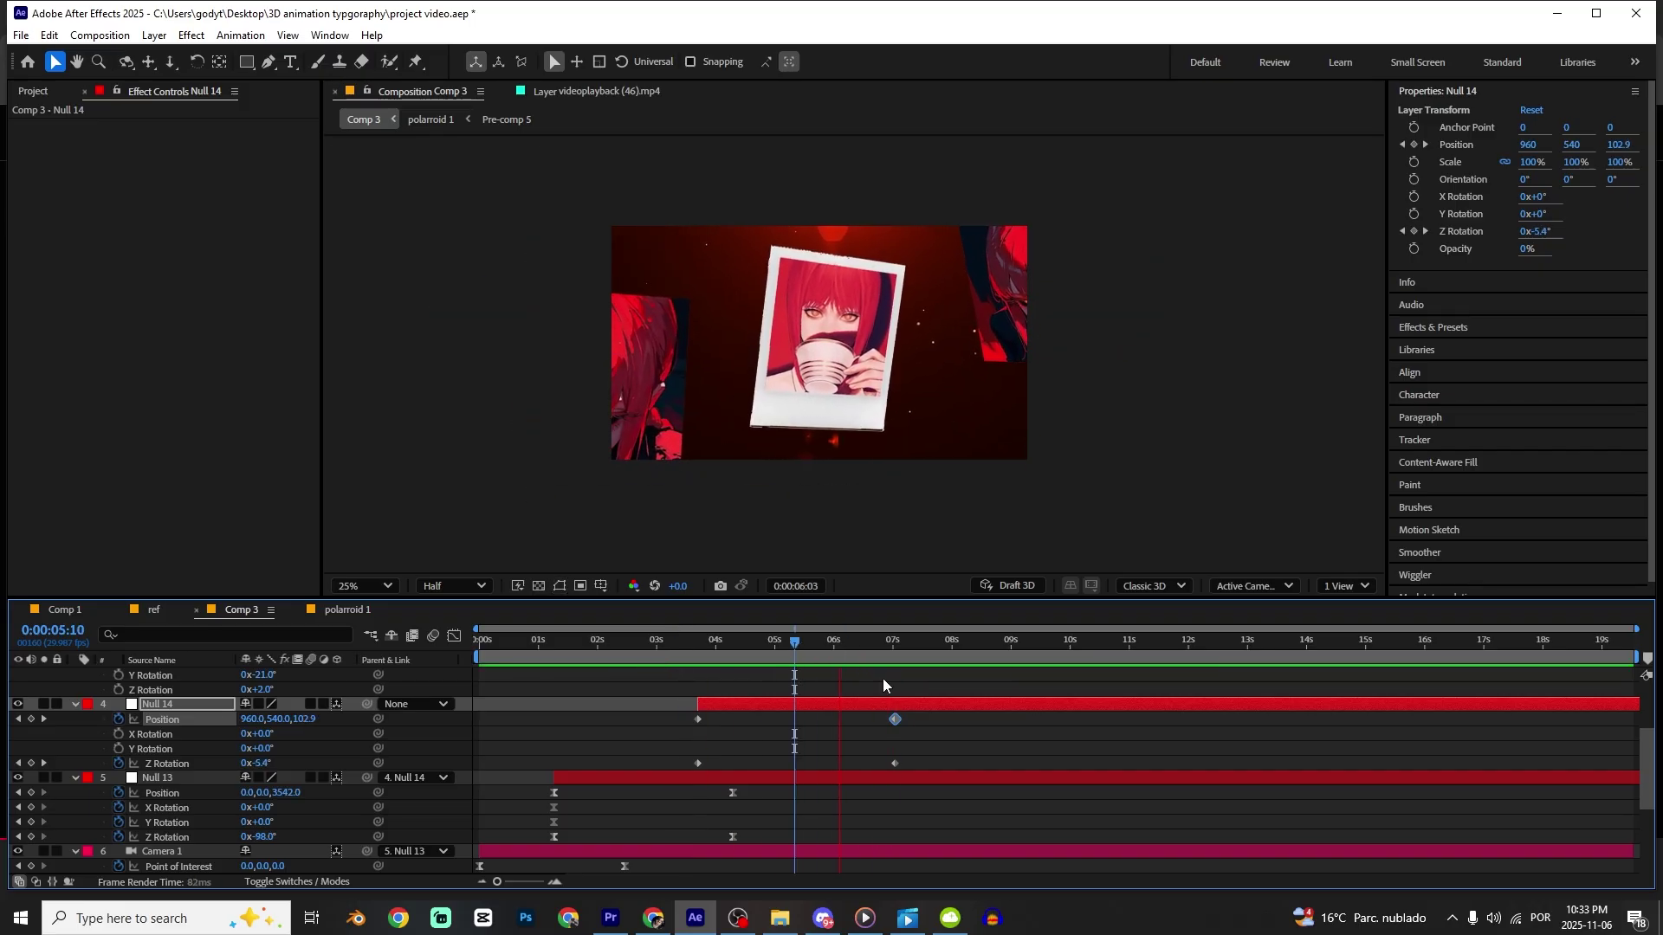
key("space")
End the work area at about 0:00:07:00 and trim the composition to it.
left_click_drag(877, 648, 886, 646)
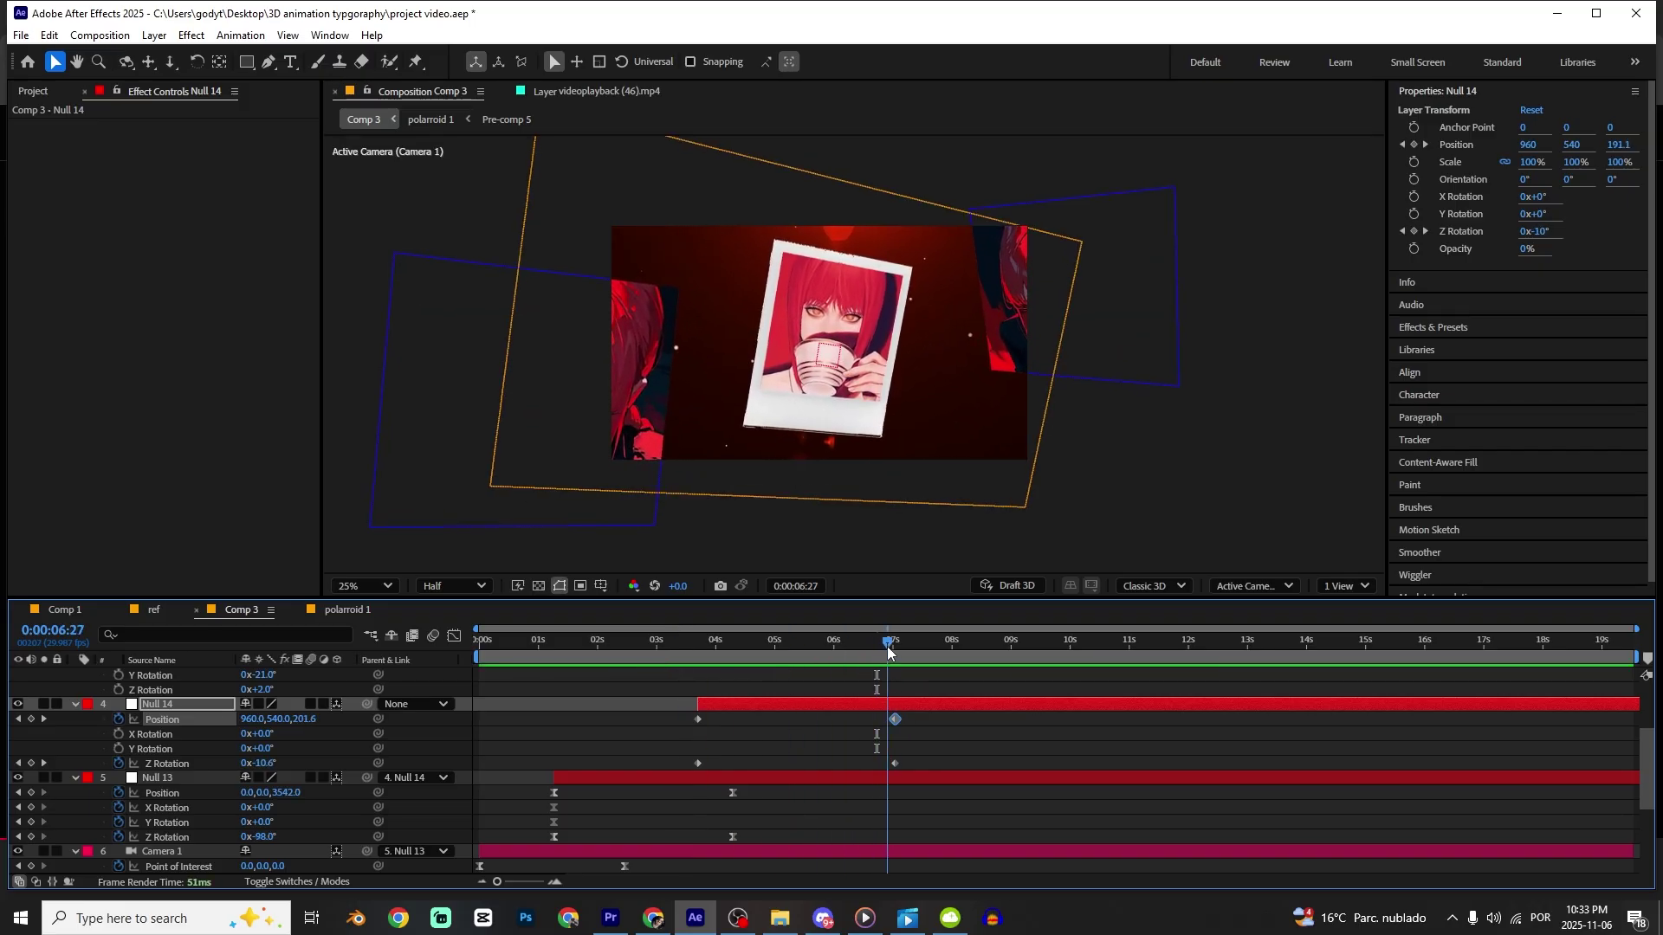
scroll(901, 730, "up", 4)
left_click(838, 781)
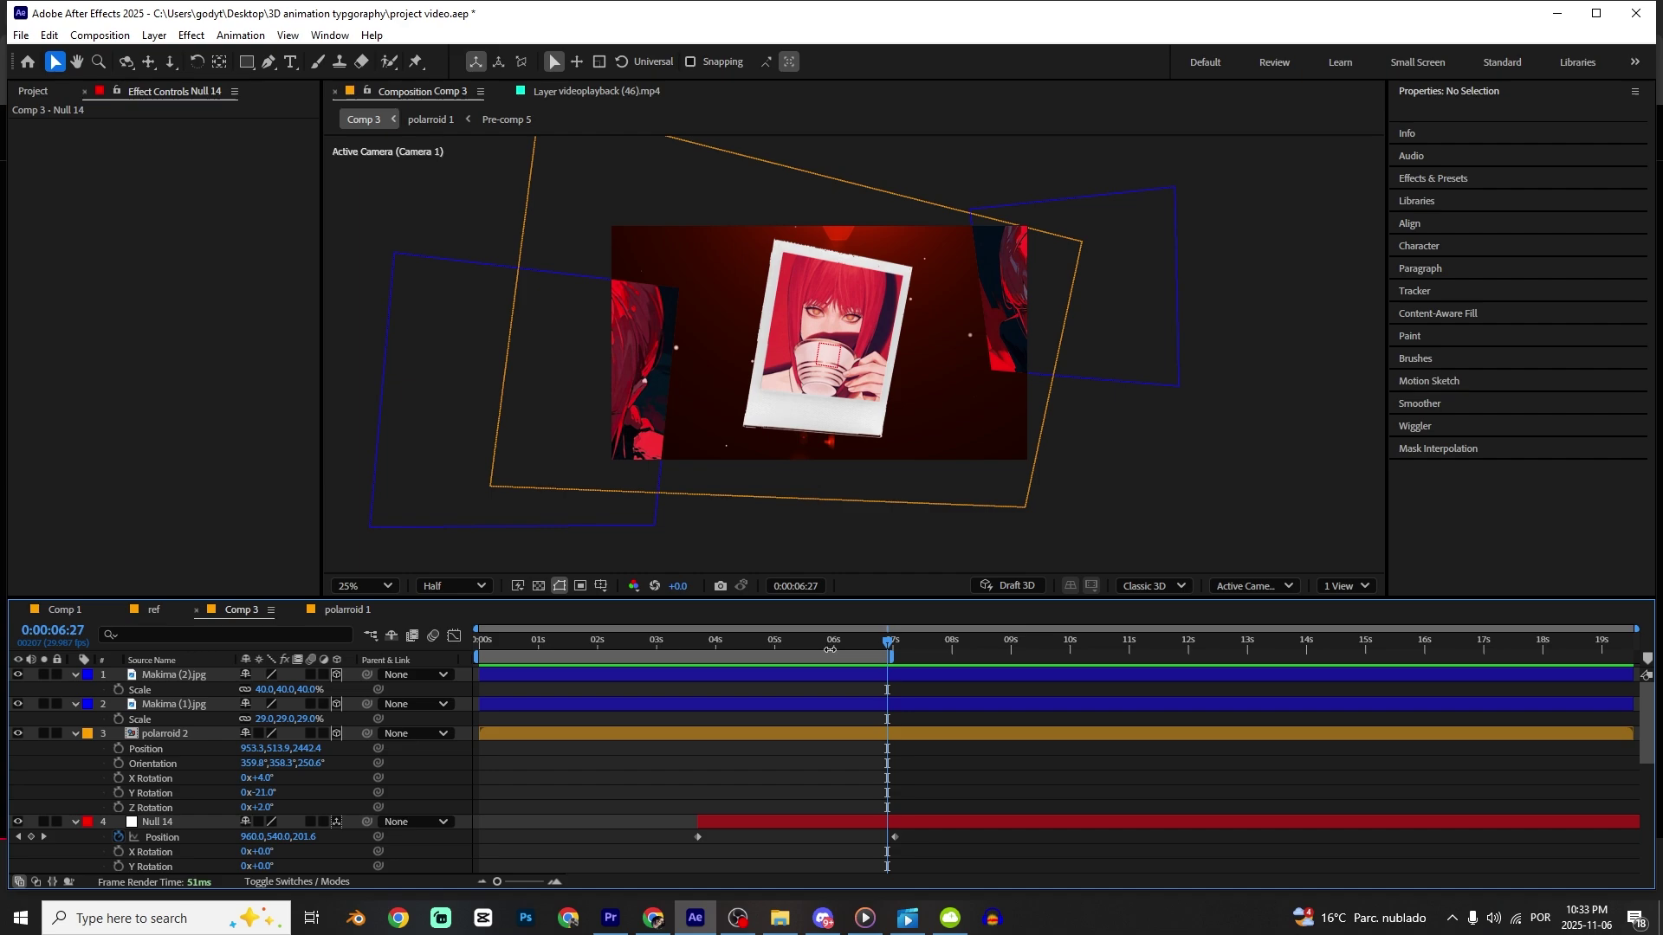
right_click(836, 660)
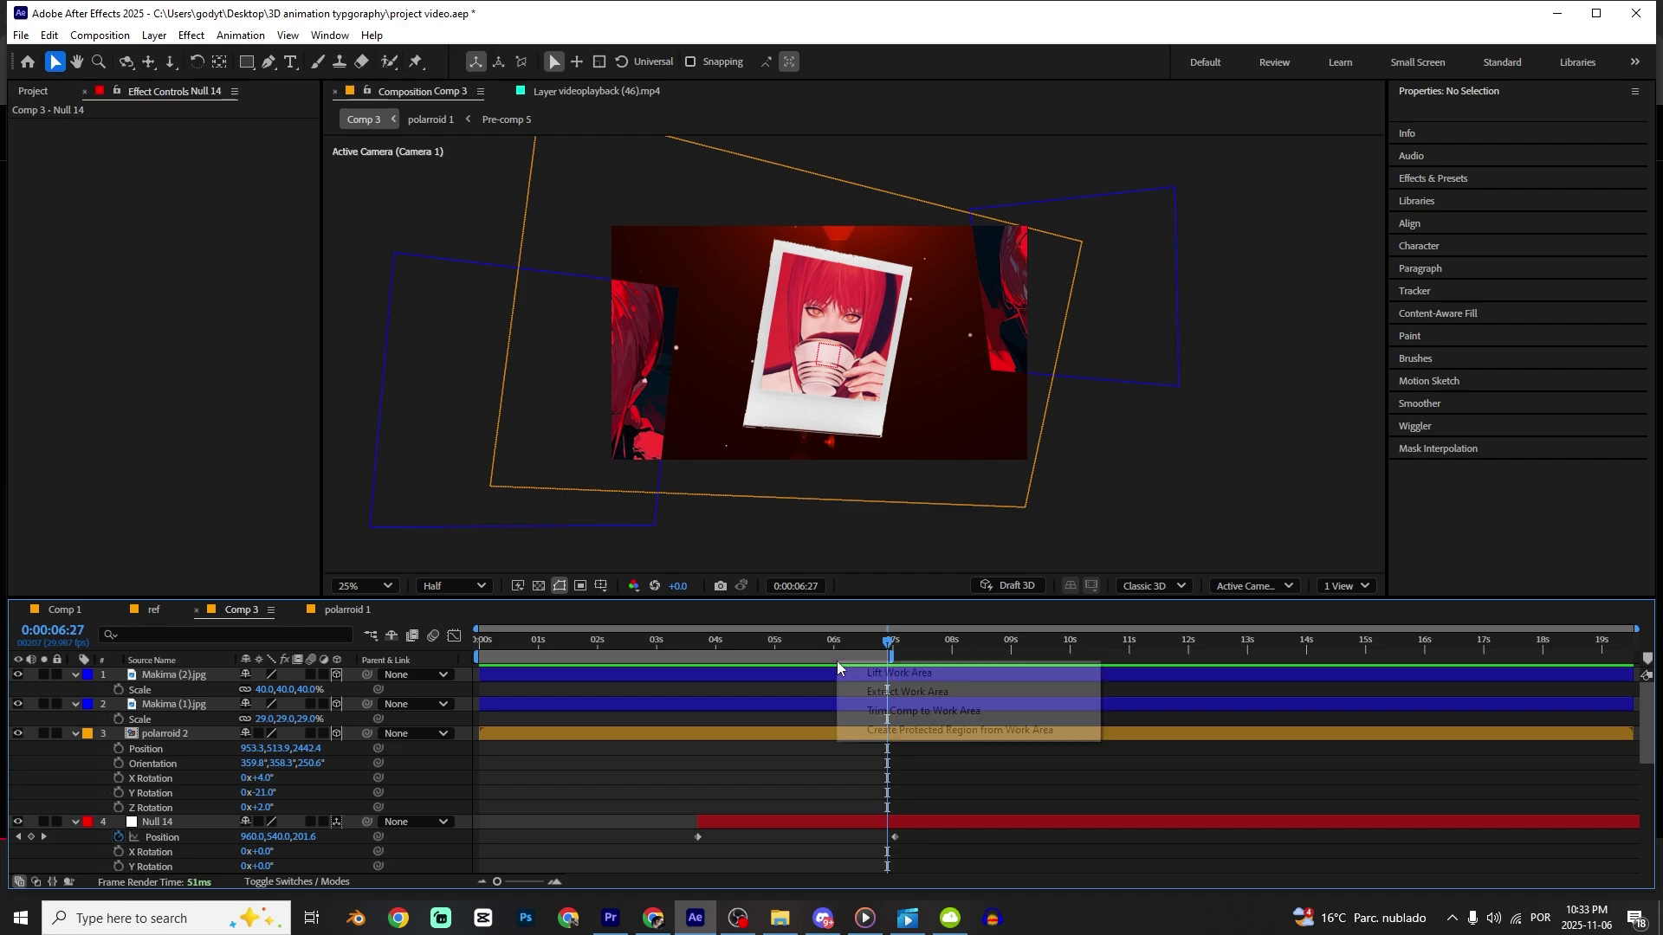
left_click(934, 713)
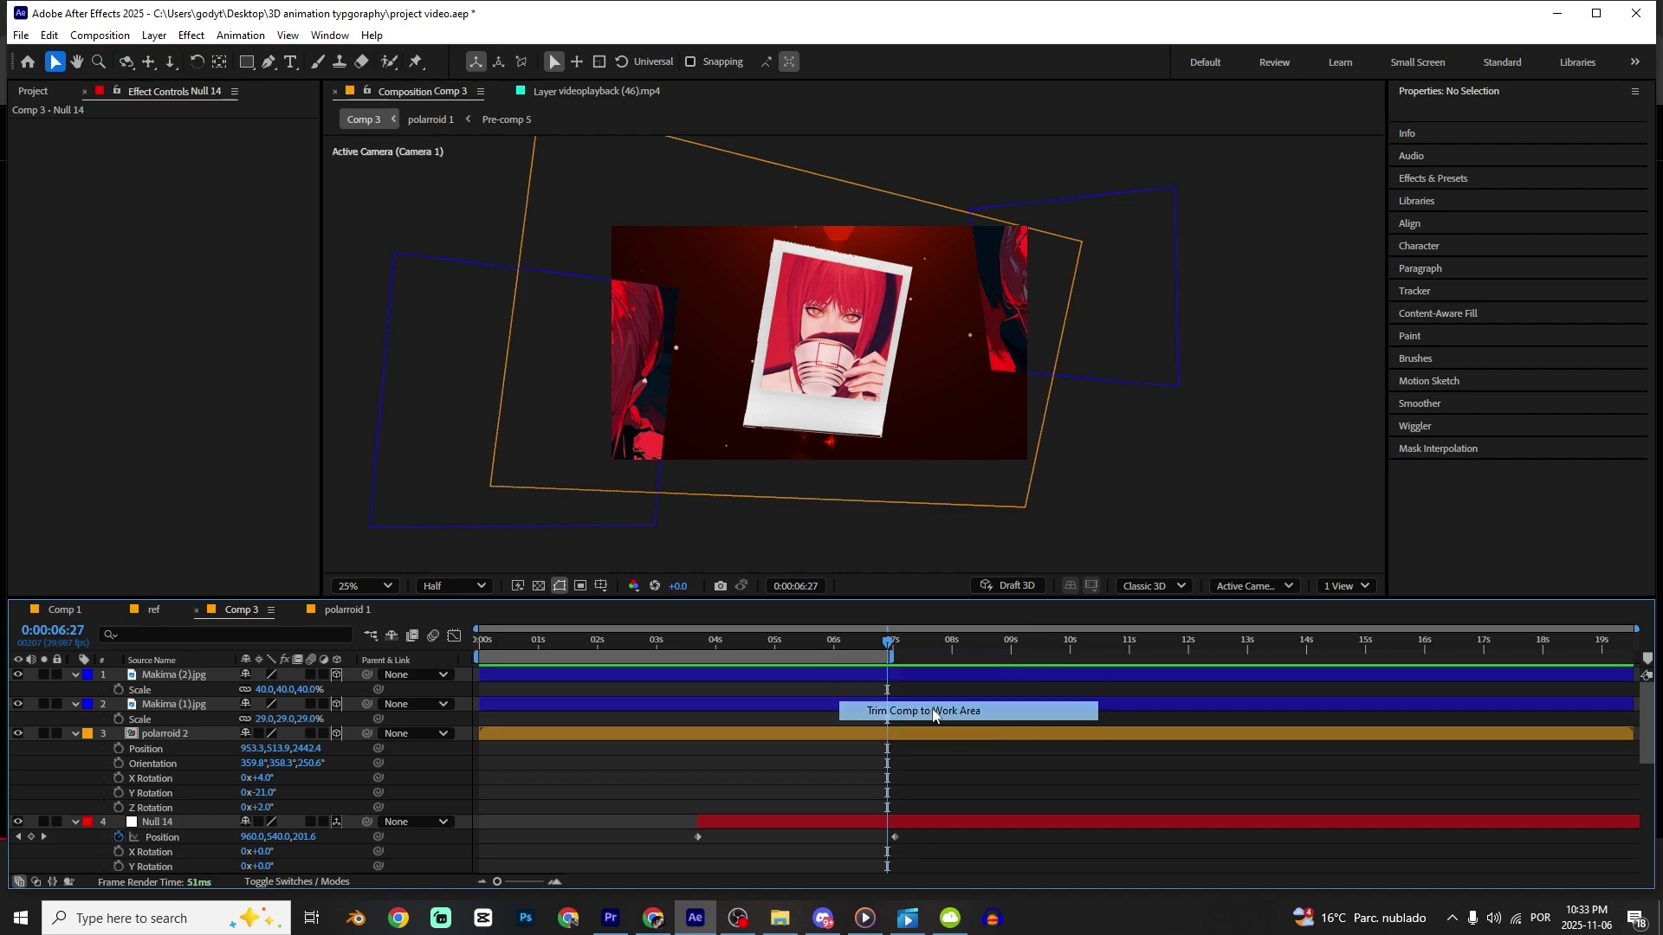
Collapse the expanded properties of all layers and deselect them.
key("ctrl+a")
left_click(73, 674)
left_click(575, 720)
Add an adjustment layer on top, split it at 0:00:00:12 and delete the earlier part.
left_click_drag(633, 642, 546, 643)
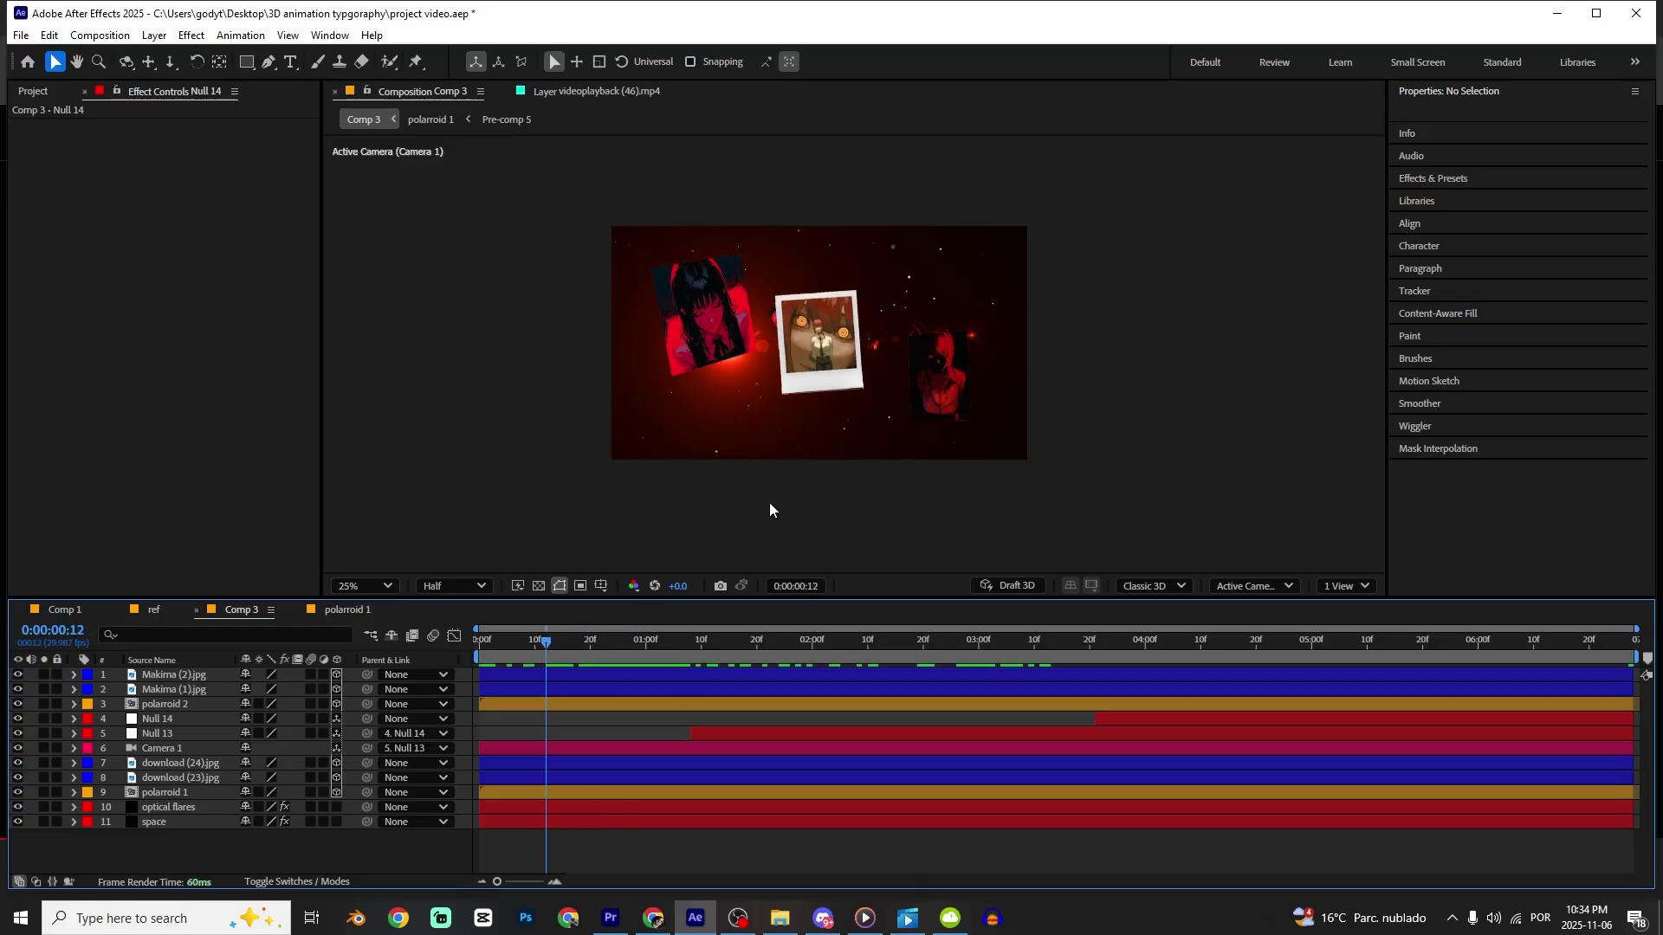
key("ctrl+alt+y")
key("ctrl+shift+d")
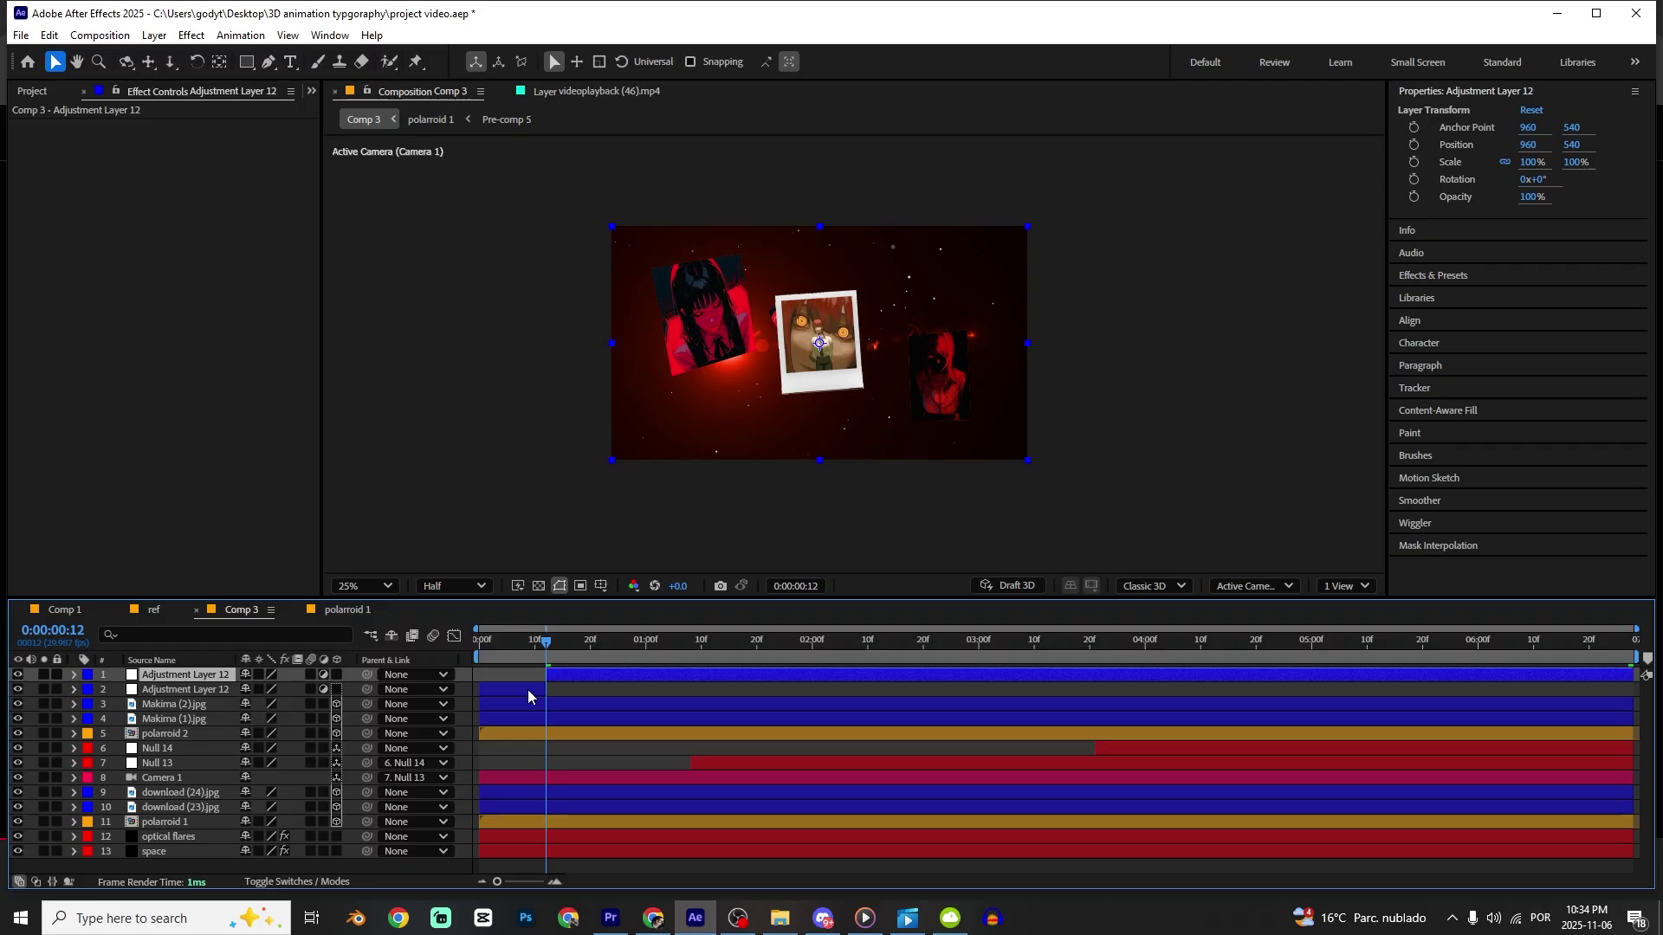
left_click(527, 690)
key("Delete")
Apply the S_Blur effect to the new adjustment layer.
left_click(621, 676)
key("ctrl+space")
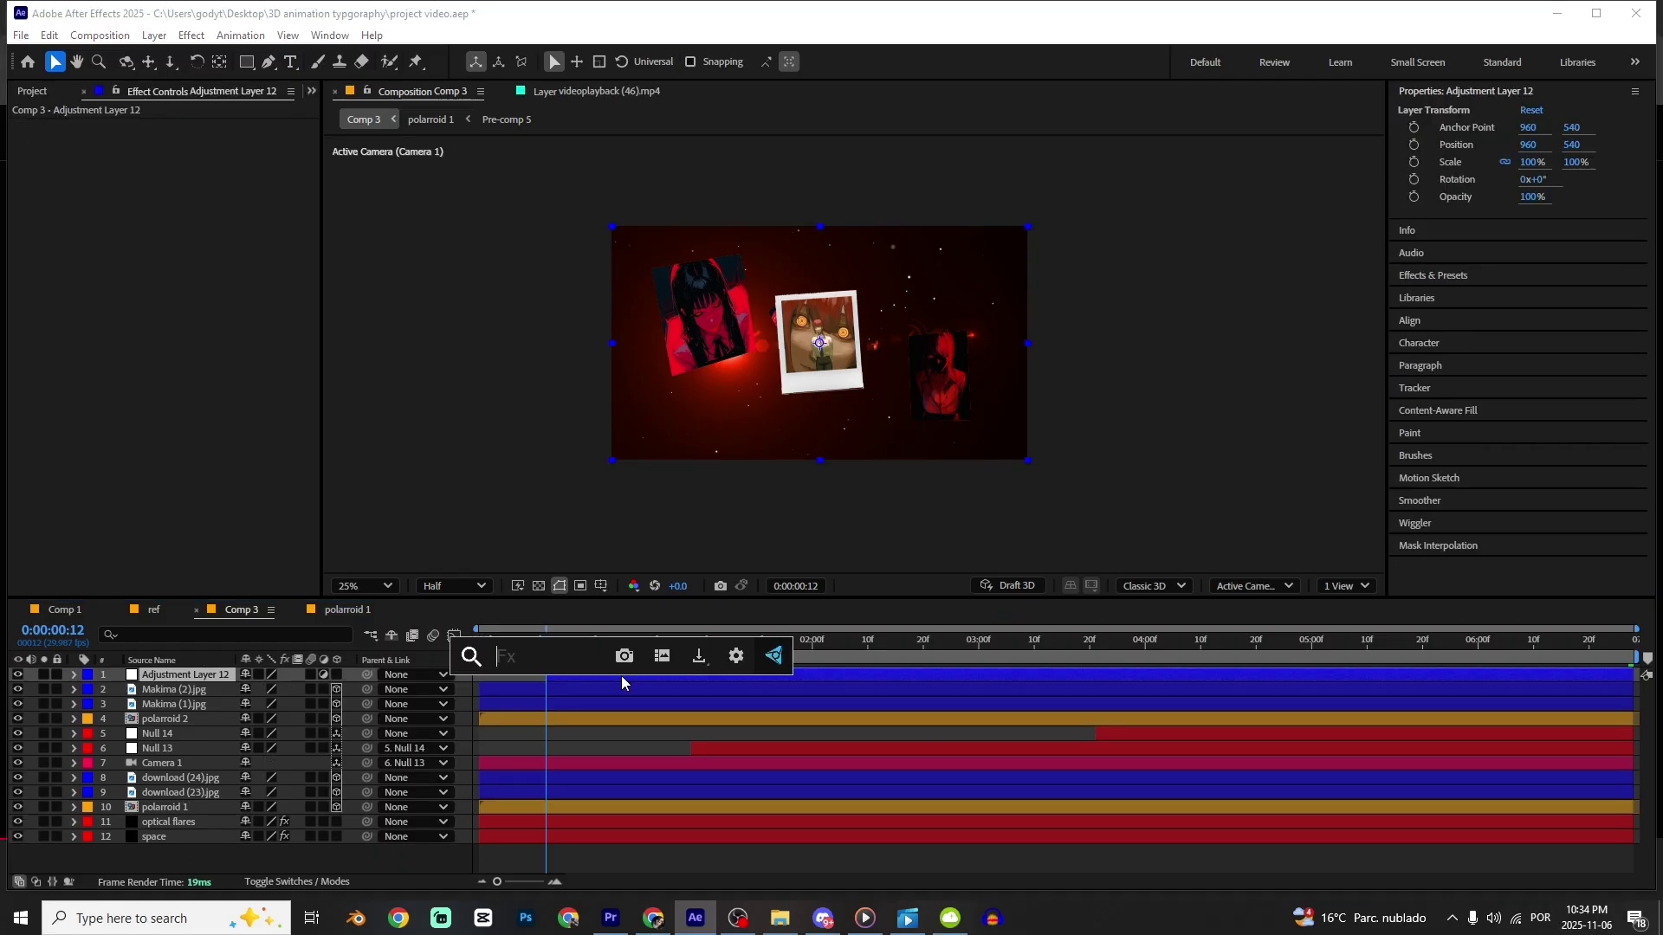
type("s_blur")
key("Return")
Preview the opening and move the blur adjustment layer to start at 0:00:00:00.
key("space")
left_click_drag(674, 645, 495, 683)
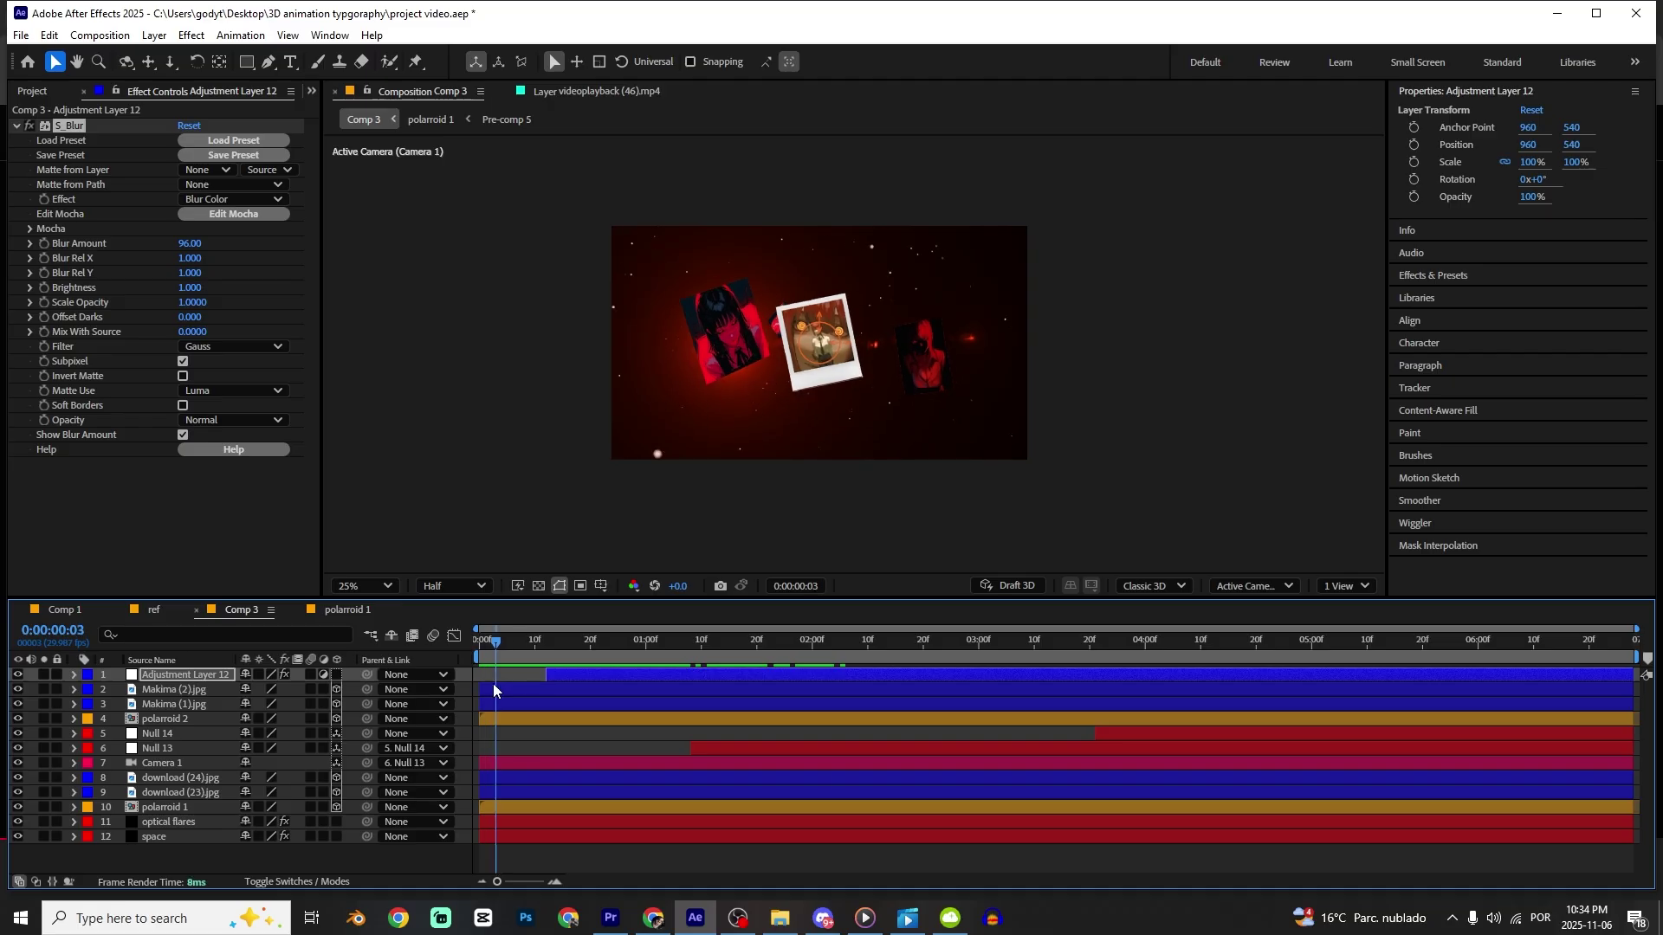
key("Home")
key("bracketleft")
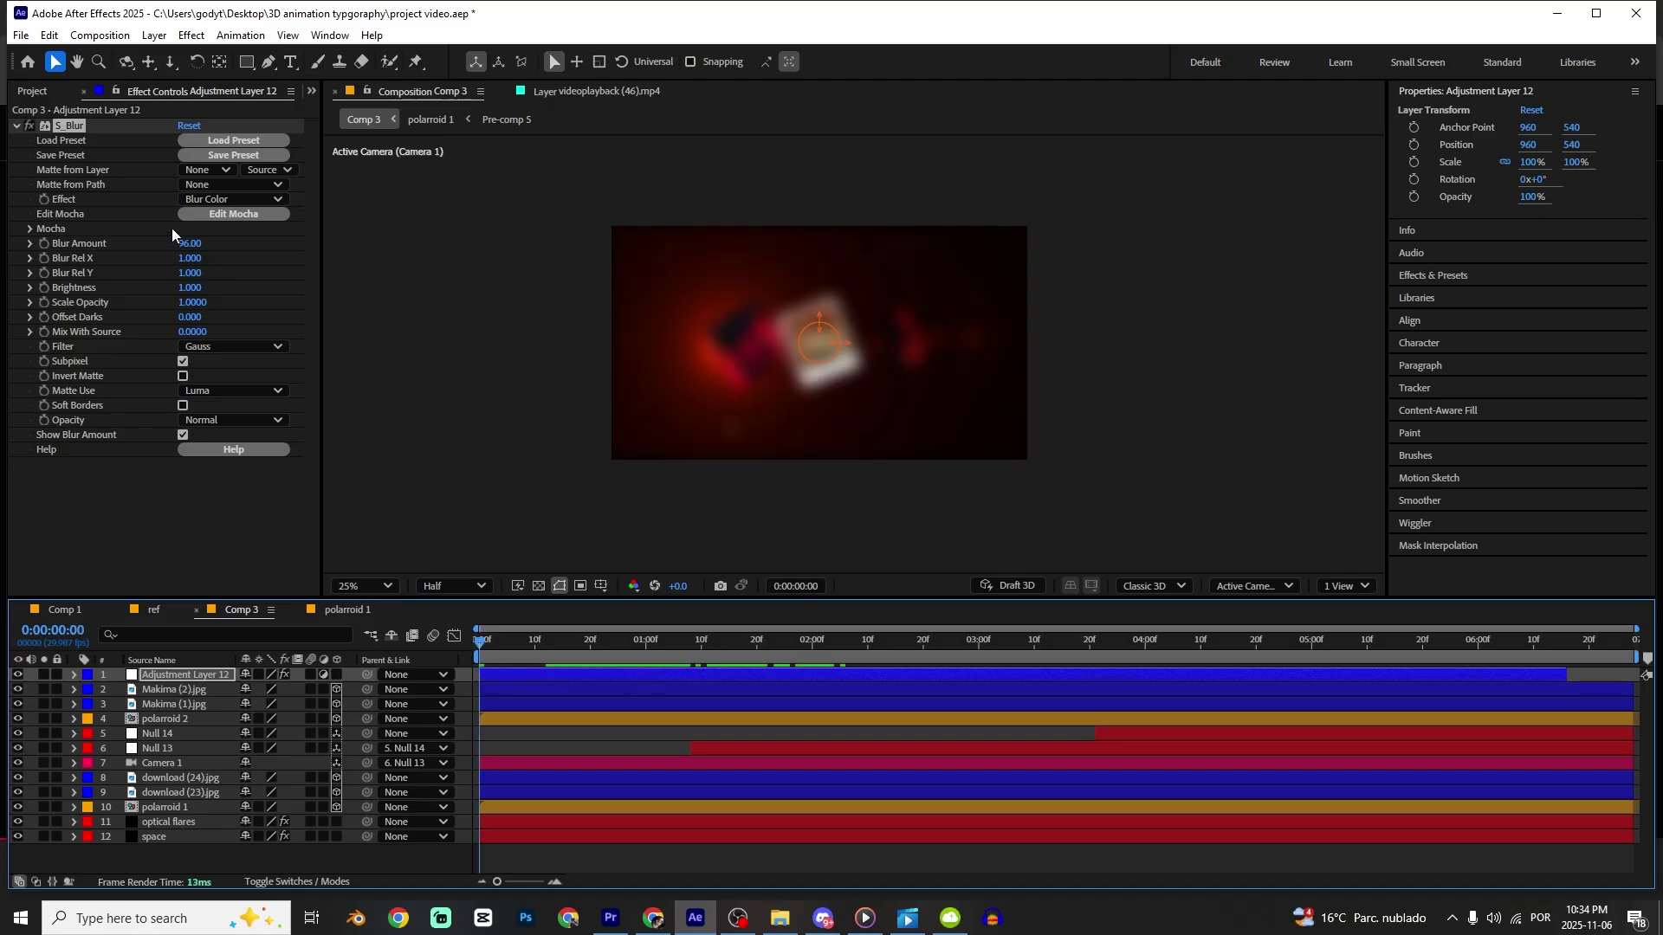
Keyframe S_Blur's Blur Amount from 30 at 0:00:00:00 to 0 at 0:00:00:11.
left_click(192, 244)
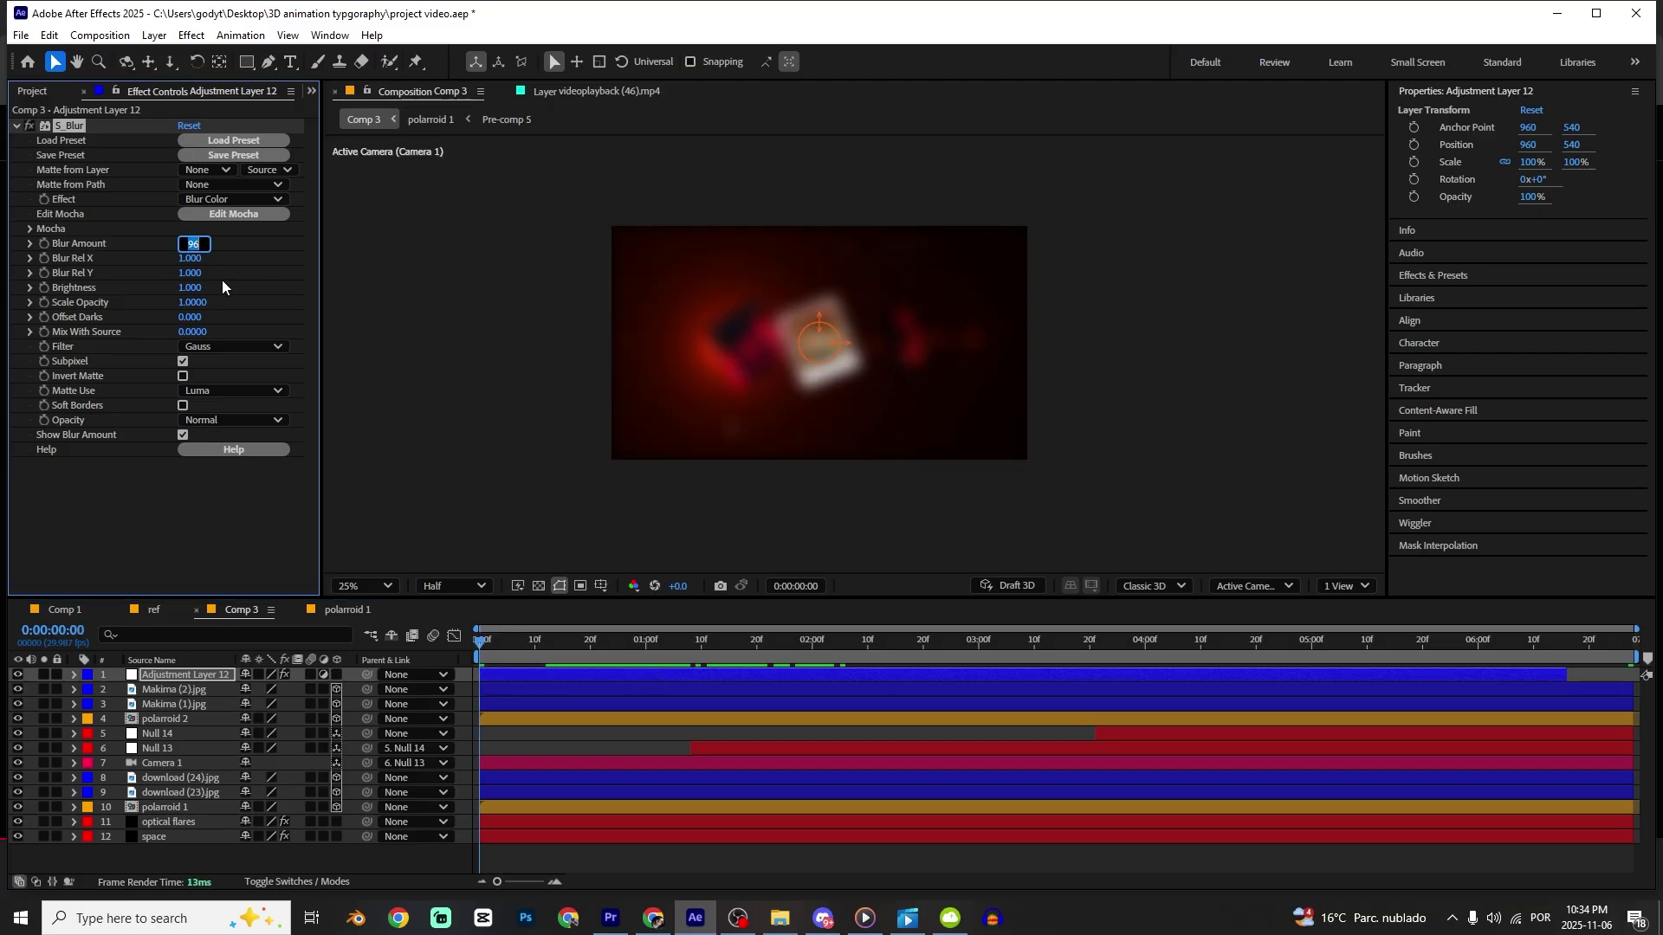
key("Return")
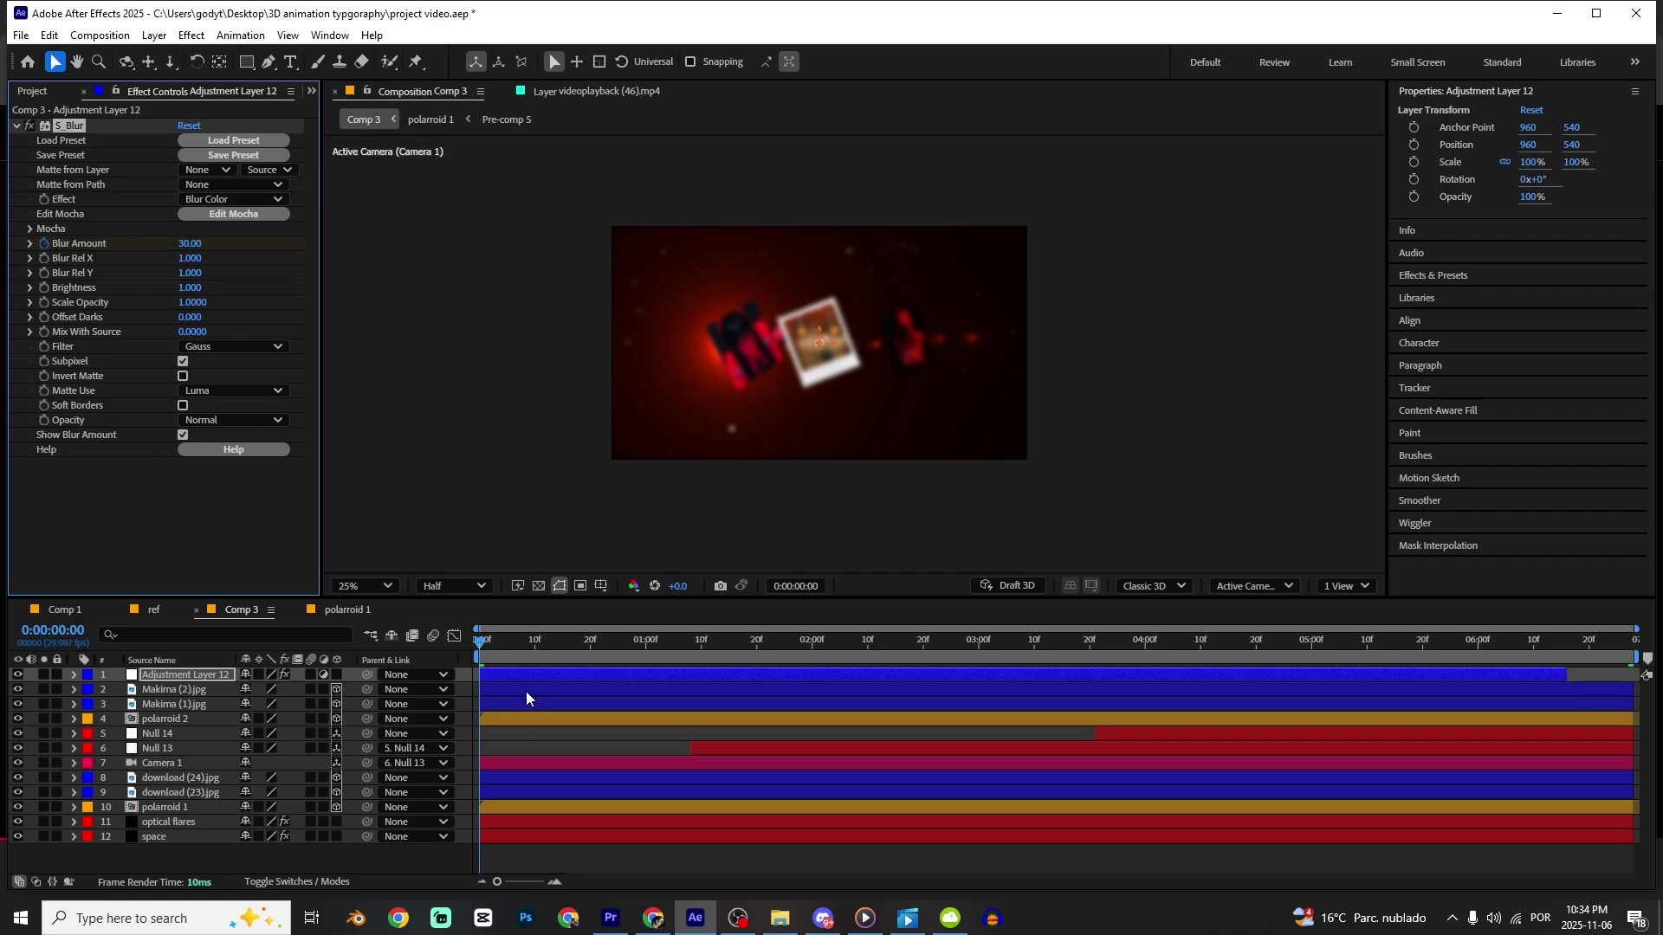
key("u")
left_click_drag(508, 653, 540, 664)
type("0")
key("Return")
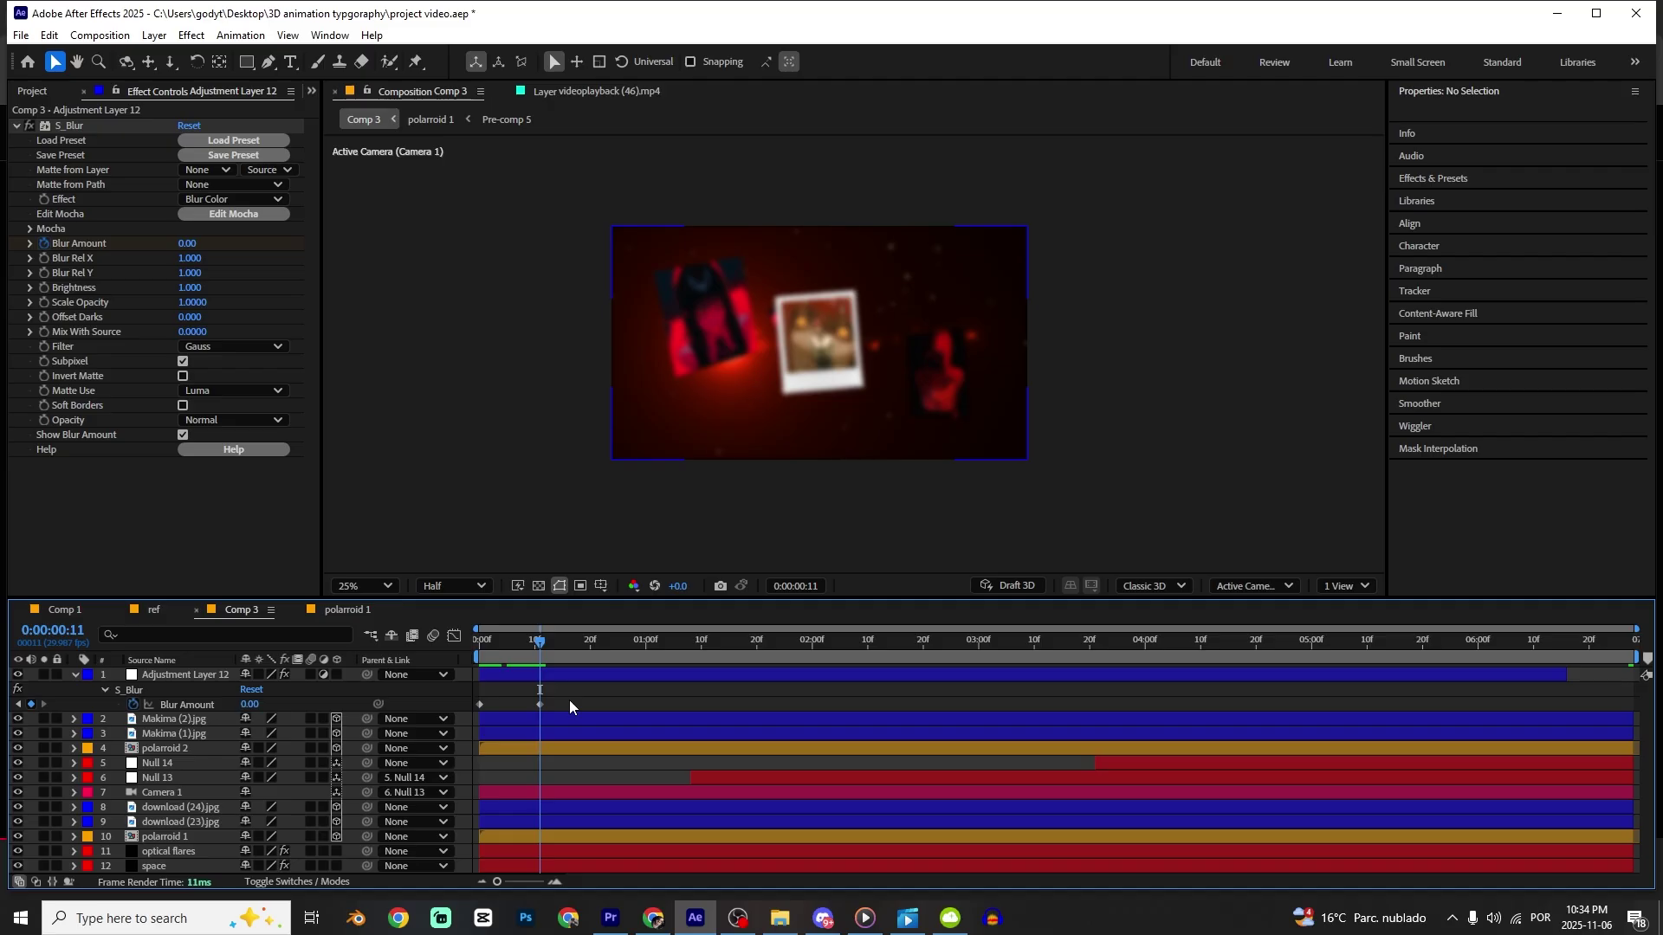
Split the blur adjustment layer at 0:00:00:11, delete the later part and preview the animation.
key("ctrl+shift+d")
key("Delete")
left_click_drag(532, 656, 913, 644)
key("space")
key("space")
Duplicate the short blur adjustment layer and place the copy at about 0:00:02:14, then preview it.
left_click(526, 675)
key("ctrl+d")
left_click_drag(637, 675, 852, 656)
key("space")
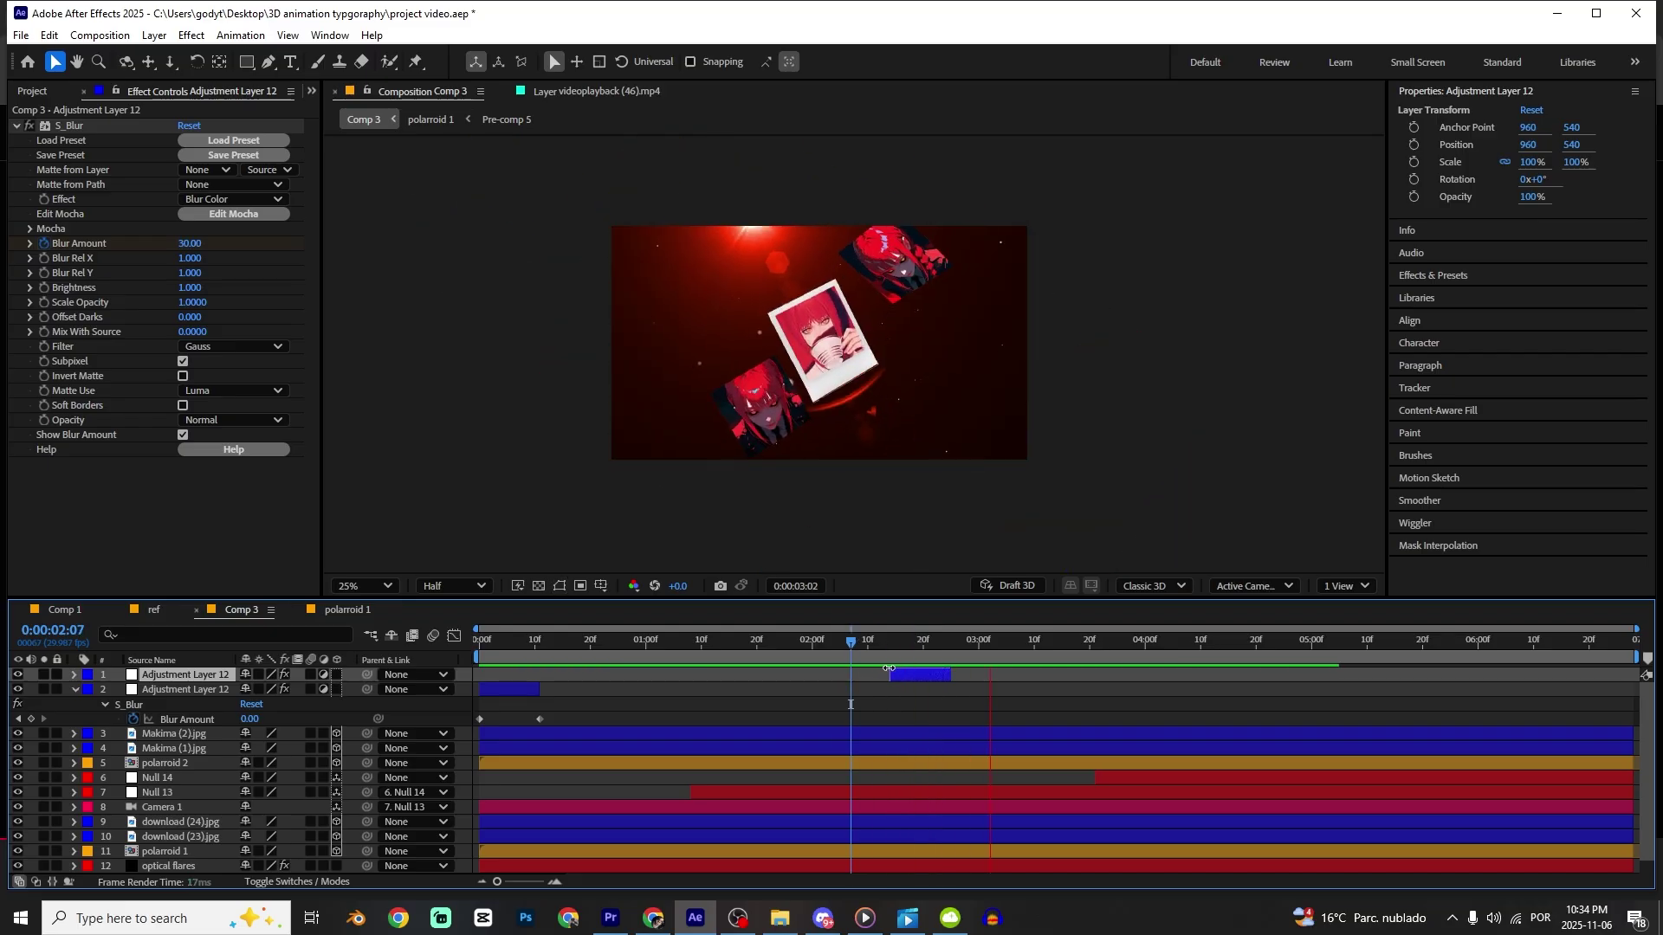
key("space")
Retime the blur copy and its Blur Amount keyframes to run from about 0:00:02:05 to about 0:00:03:03.
key("u")
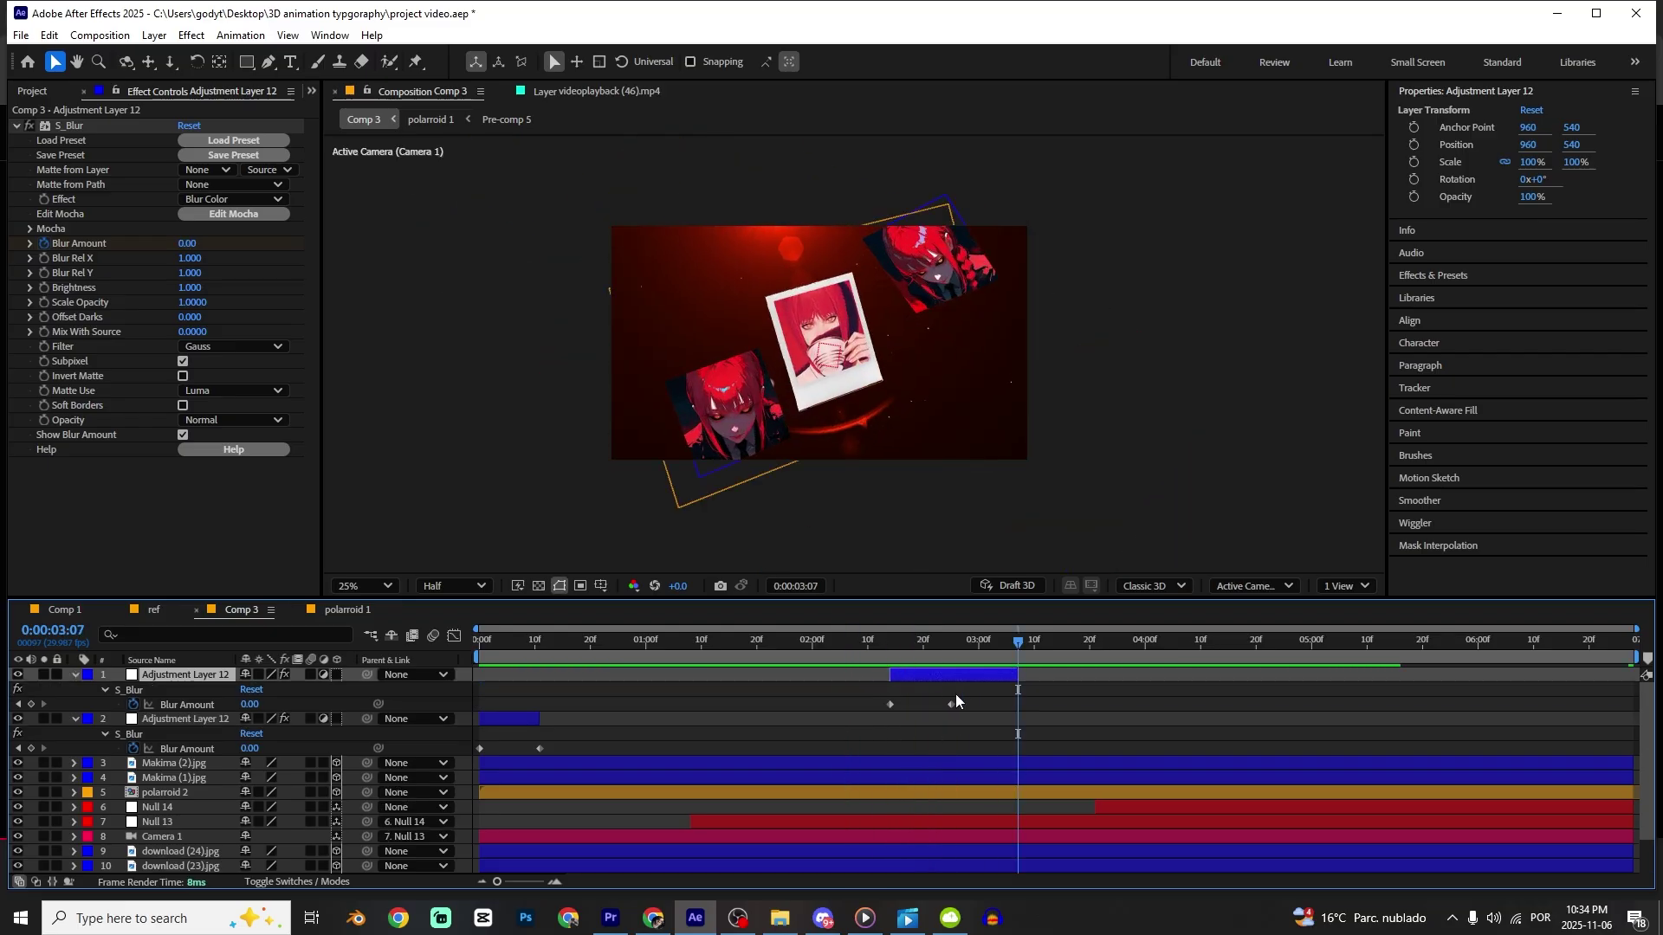
left_click(951, 705)
left_click_drag(953, 707, 903, 674)
left_click(1002, 686)
left_click_drag(823, 641, 787, 641)
key("space")
key("space")
left_click_drag(950, 704, 980, 704)
left_click(953, 679)
left_click_drag(951, 675, 979, 676)
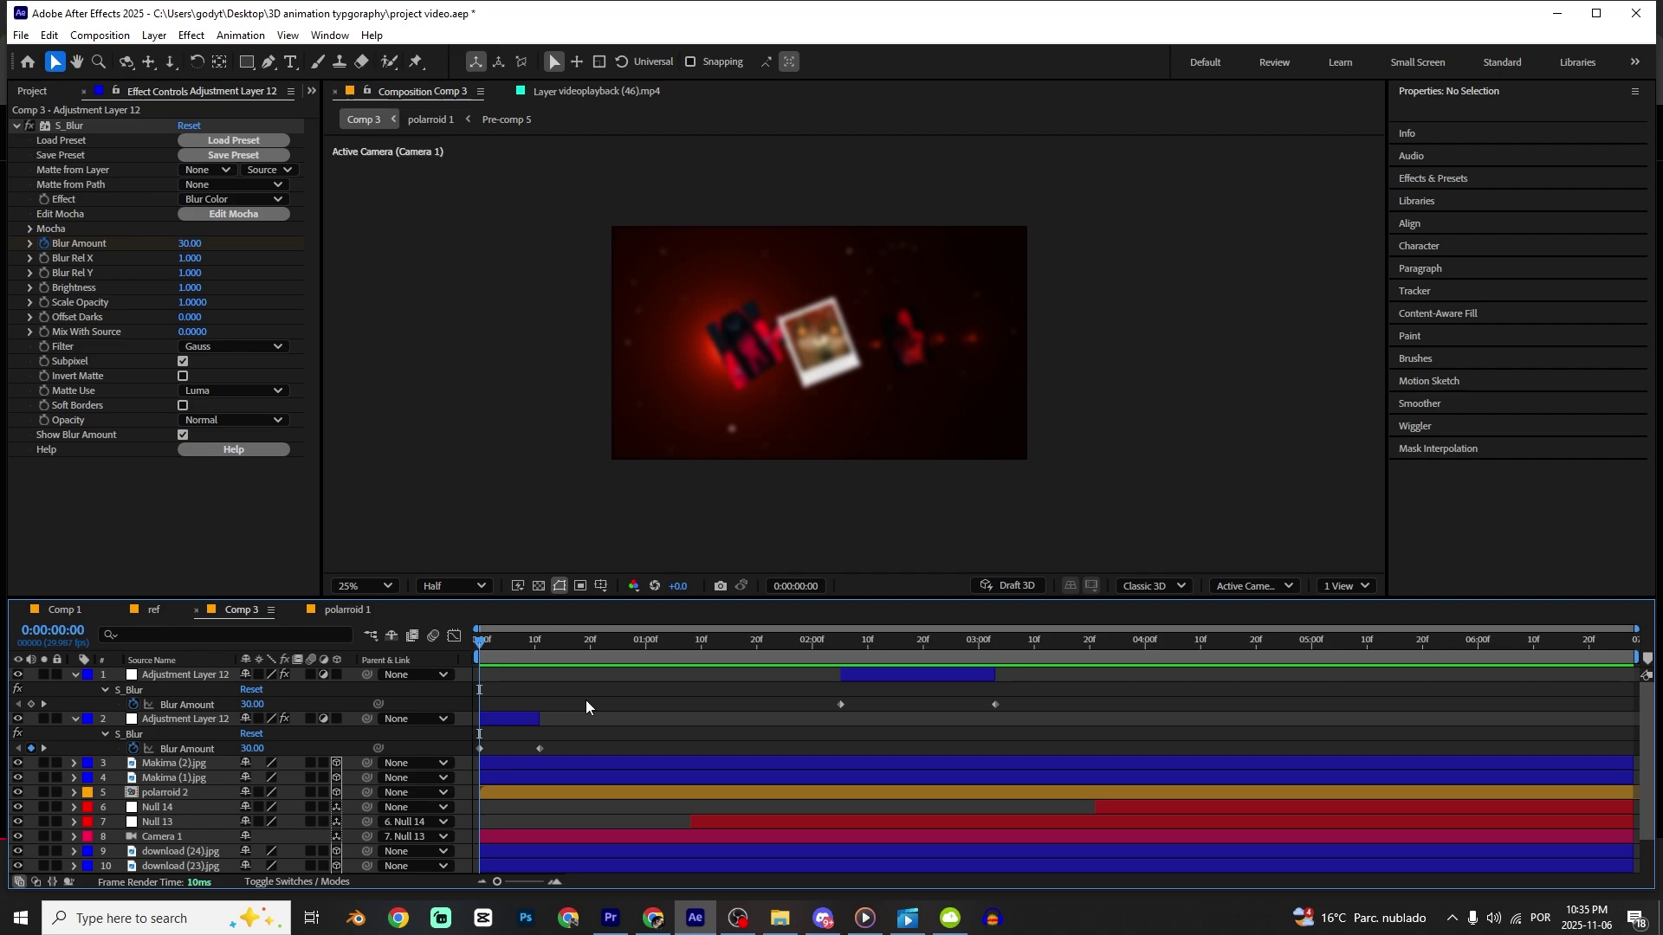
Add a full-length adjustment layer above the blur layers and apply the Magic Bullet Looks effect to it.
key("ctrl+alt+y")
key("ctrl+space")
type("lo")
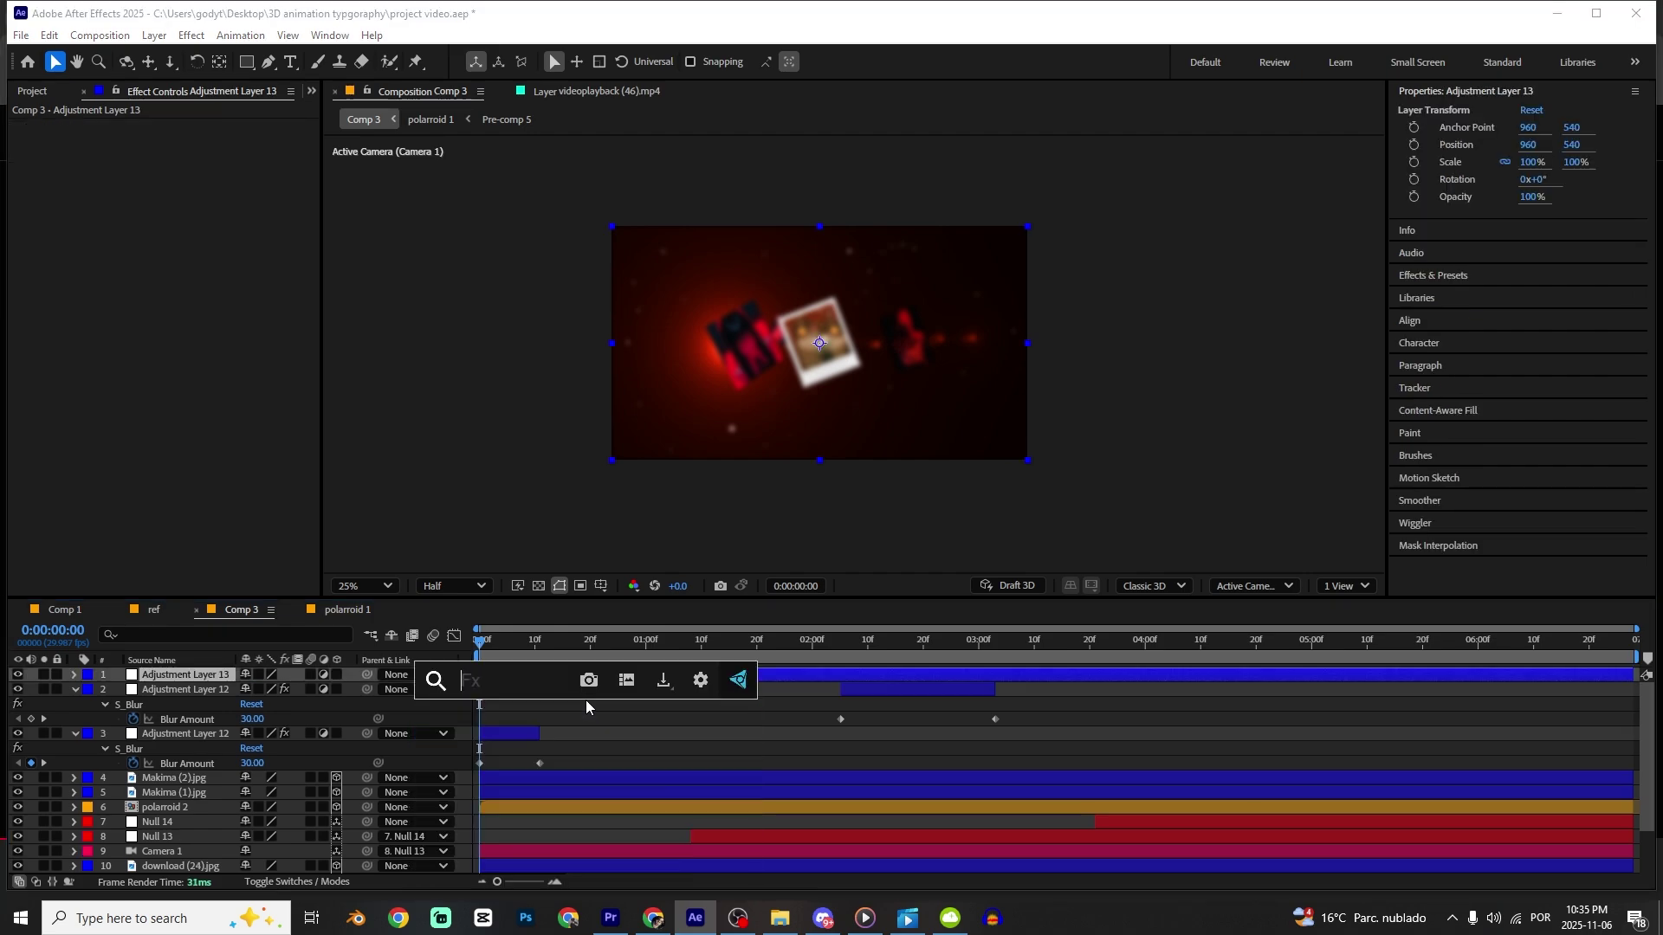
key("Return")
key("ctrl+s")
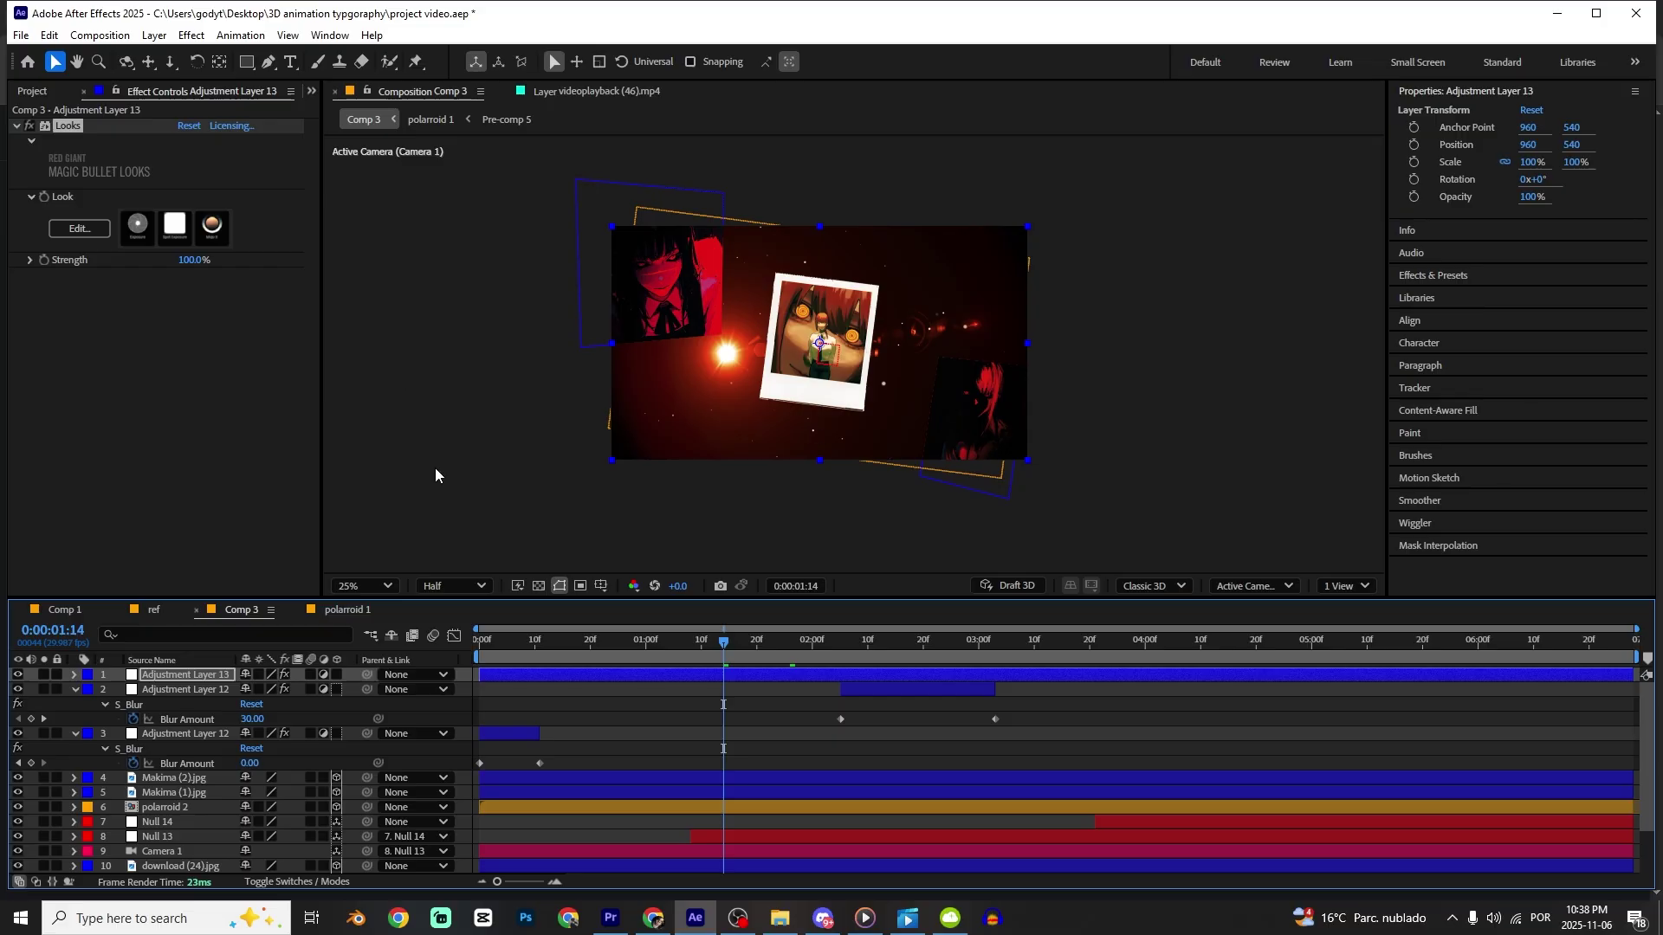
Duplicate the Looks effect on the adjustment layer and set the copy's Strength to 82%.
left_click(104, 113)
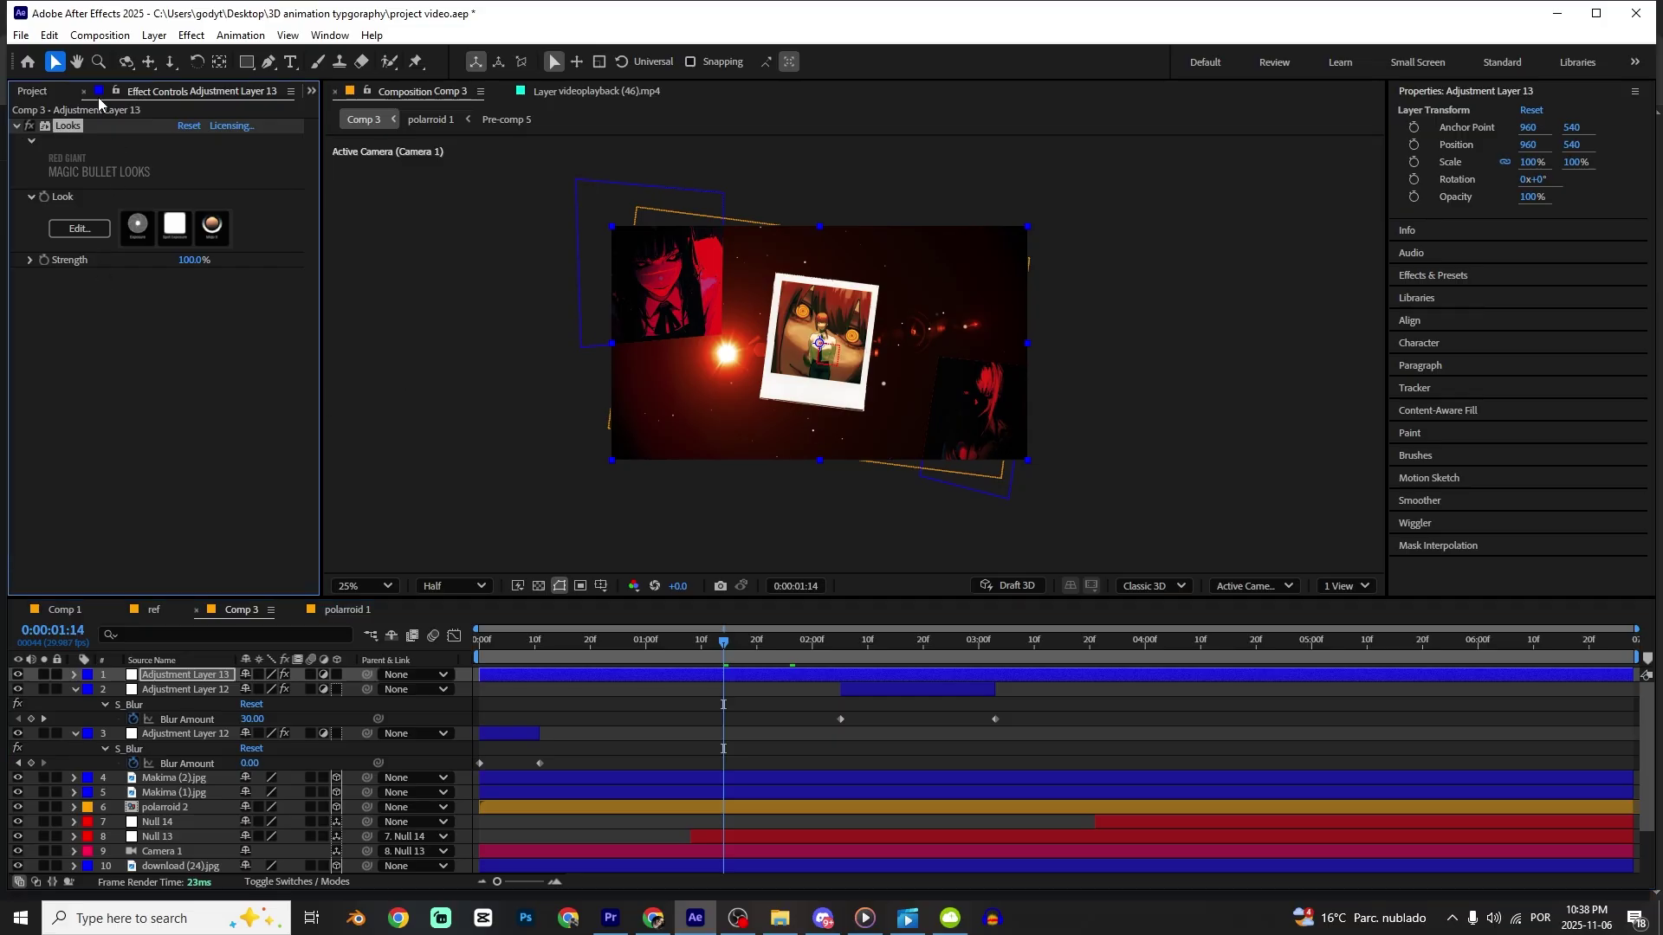
key("ctrl+d")
left_click_drag(178, 405, 229, 409)
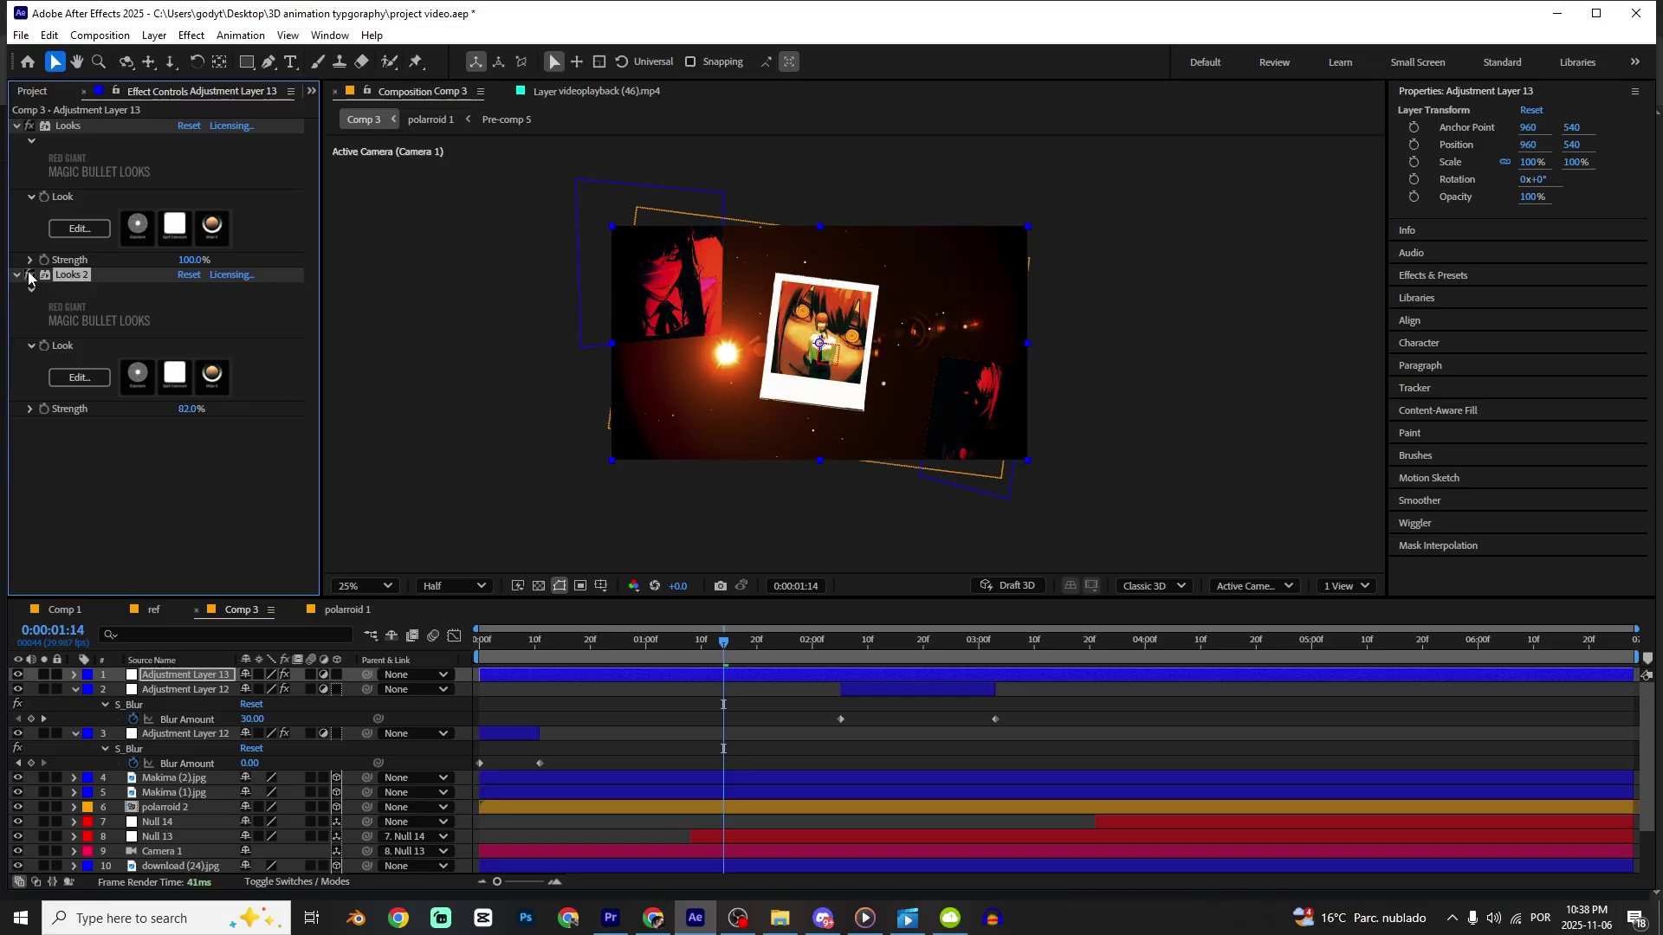
Apply the Noise effect to the color adjustment layer with the Amount of Noise at 19%.
key("period")
key("ctrl+space")
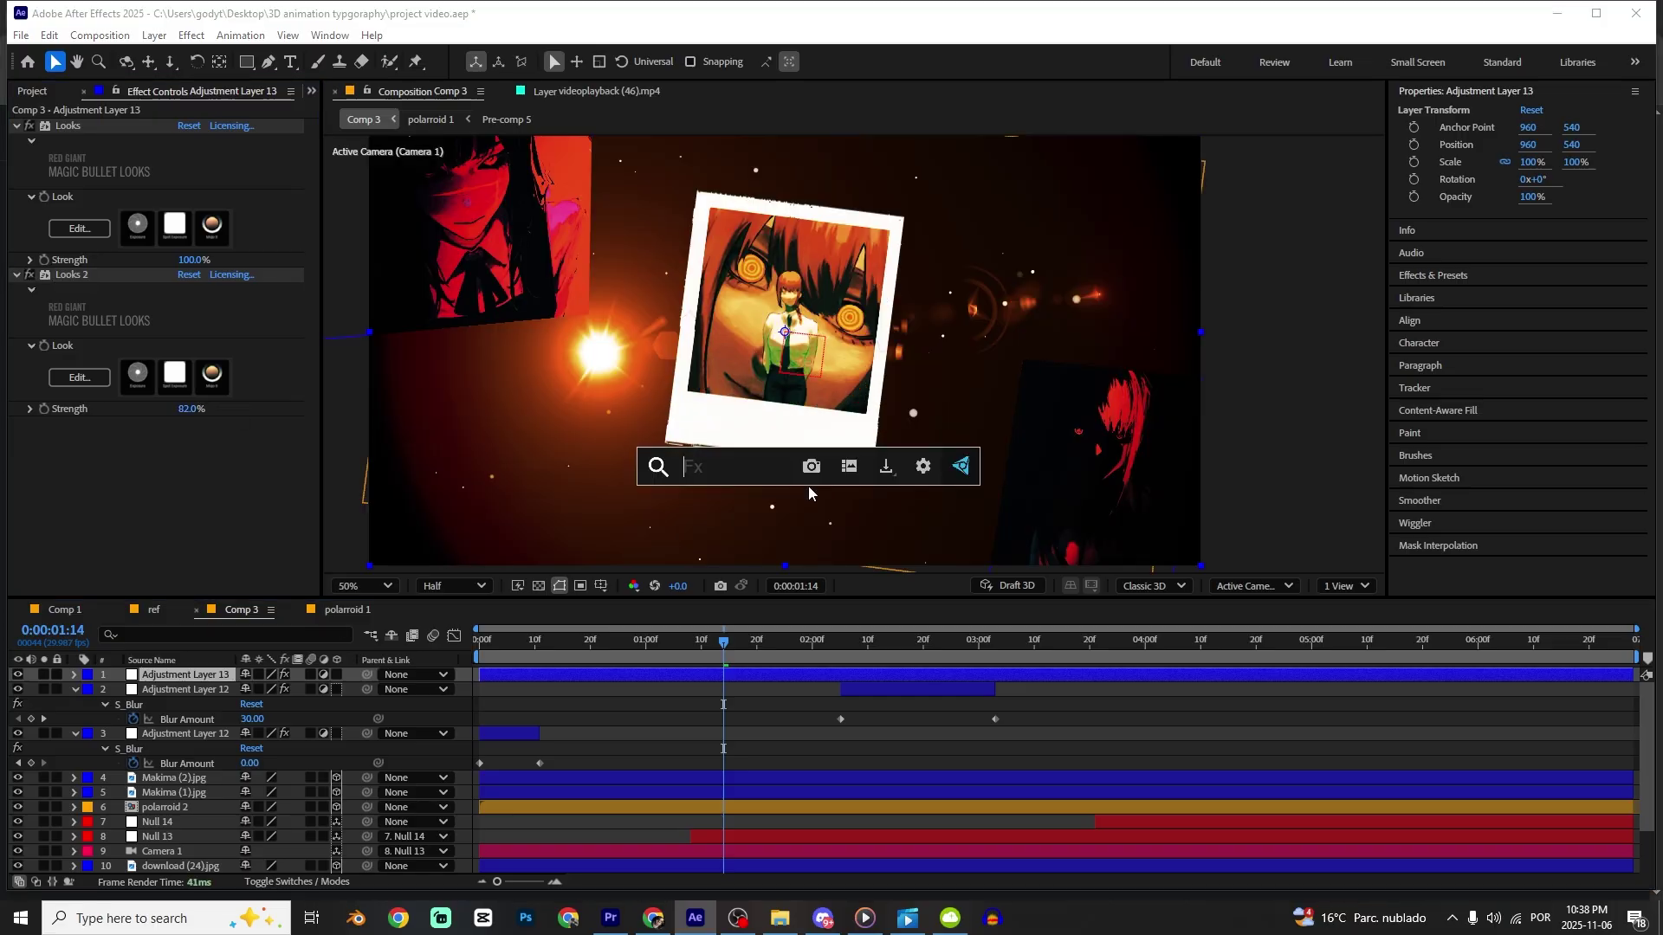
type("noise")
key("Return")
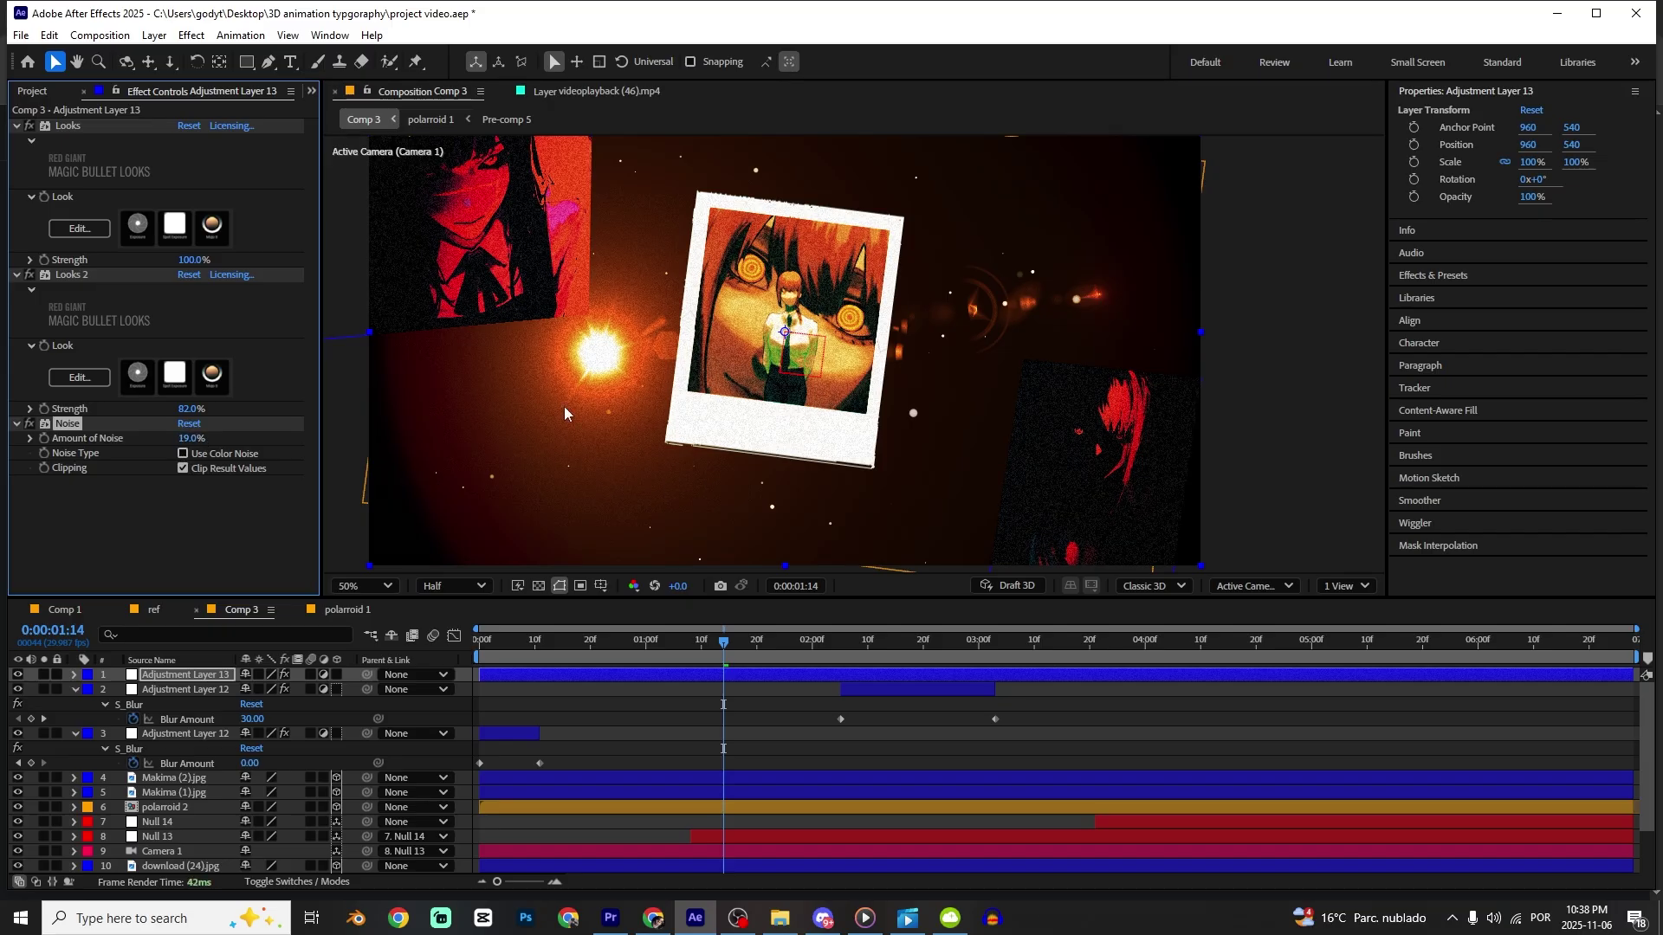
left_click_drag(724, 642, 707, 642)
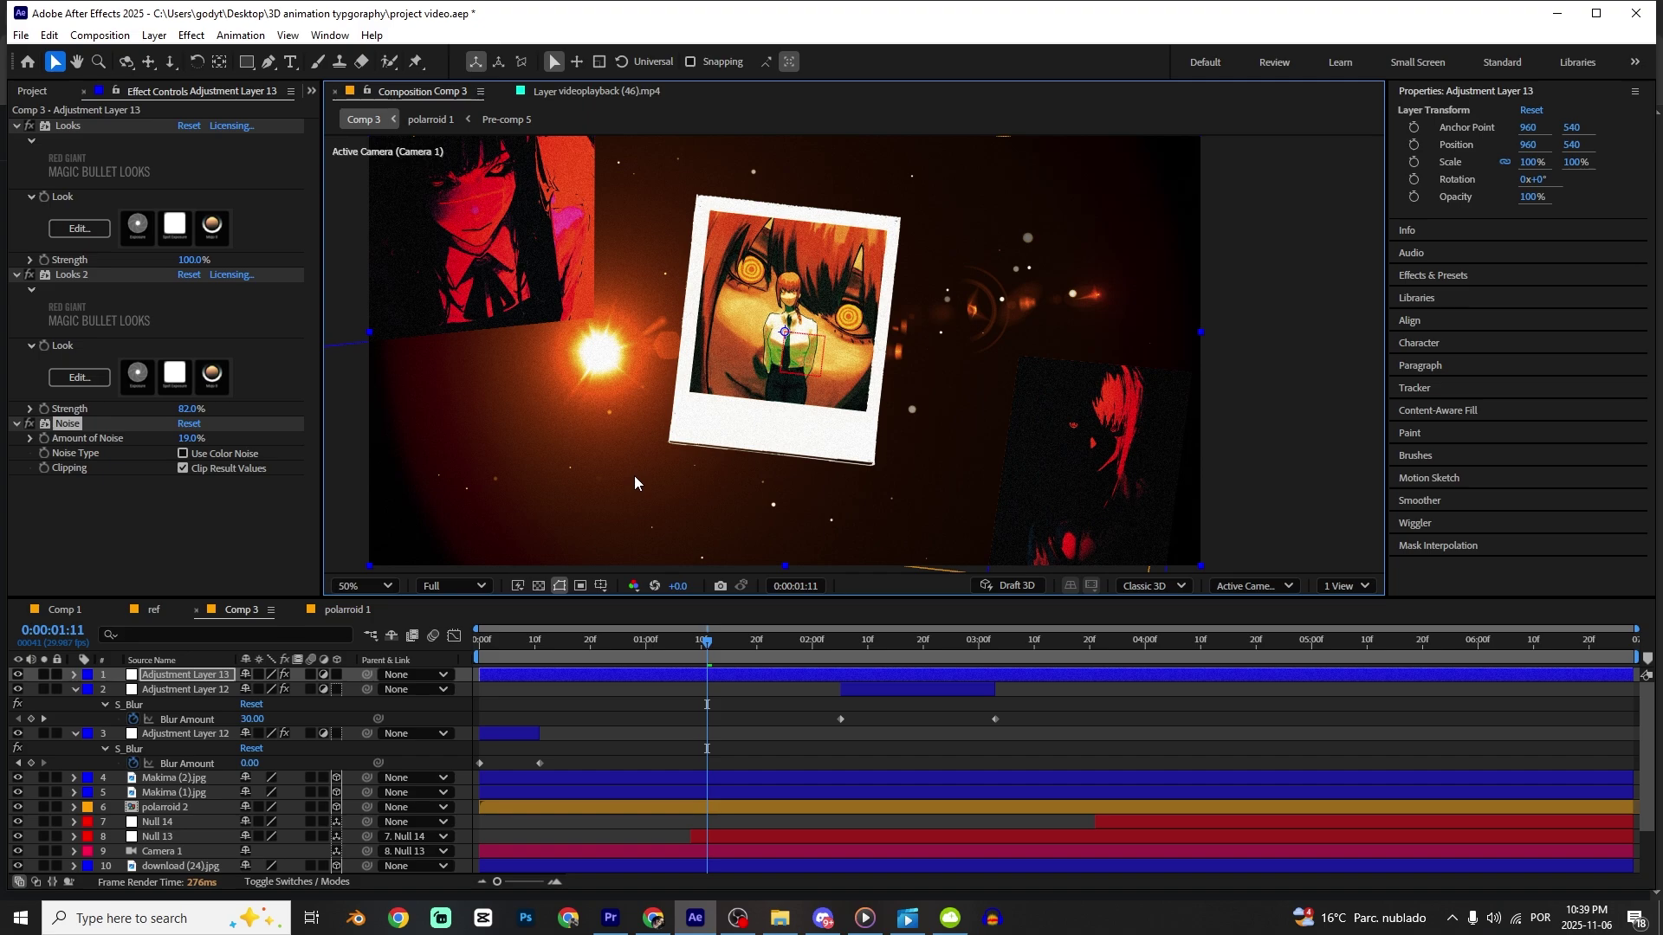
Add Optics Compensation to the same adjustment layer and enable Reverse Lens Distortion.
key("ctrl+space")
type("opt")
key("Down")
key("Down")
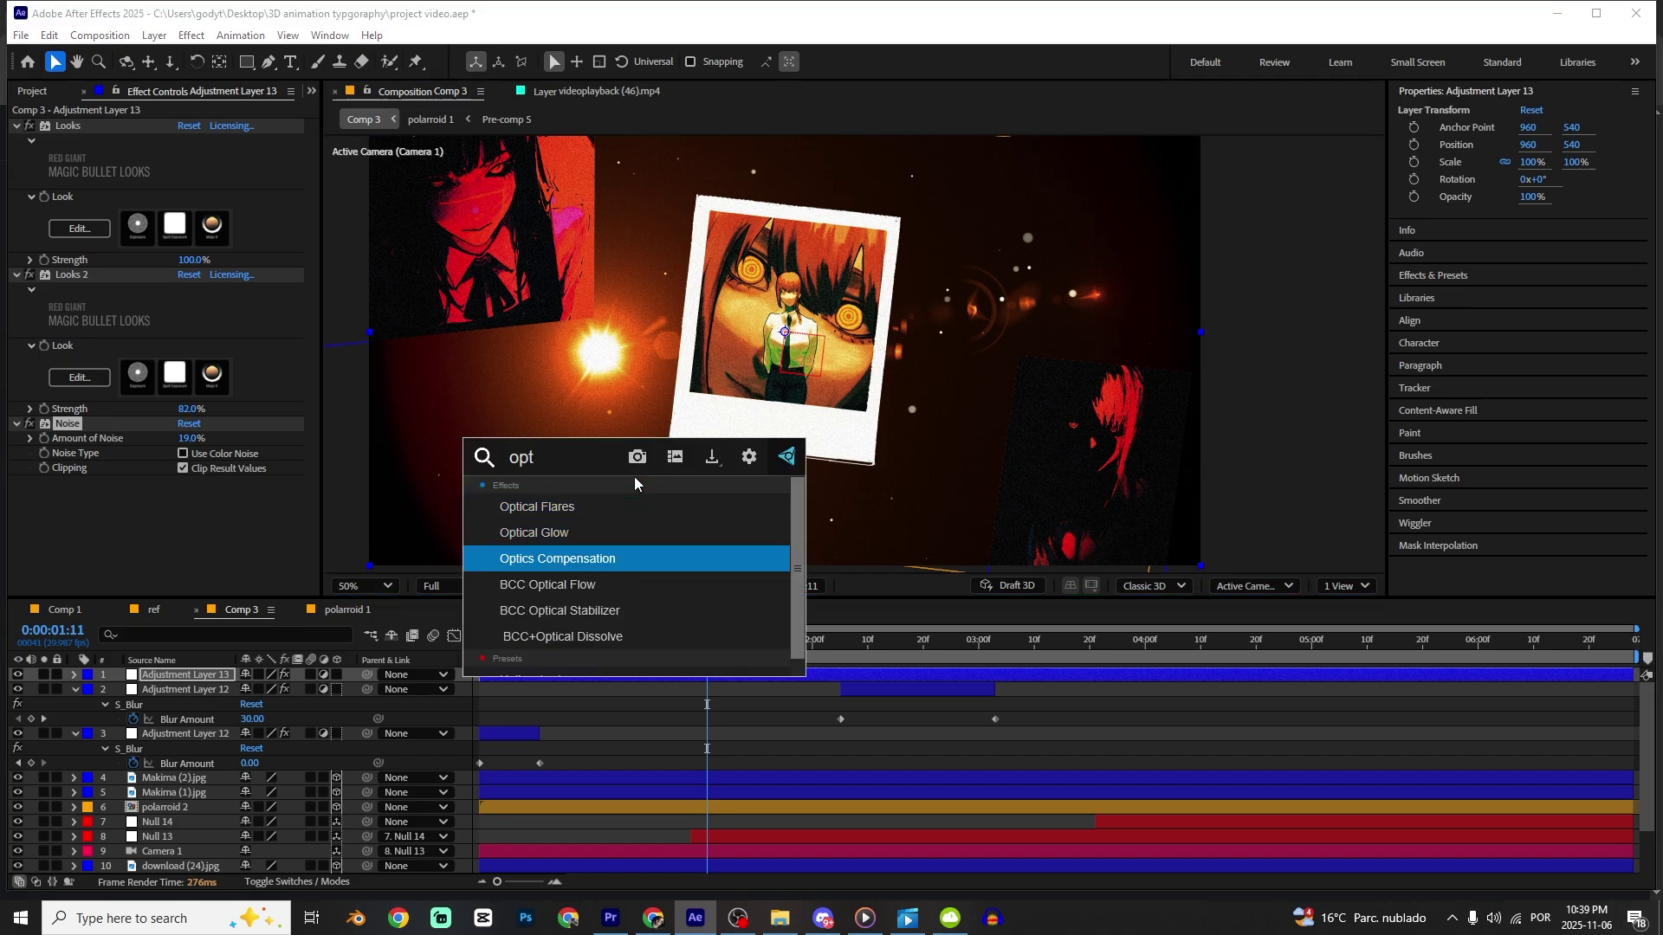
key("Return")
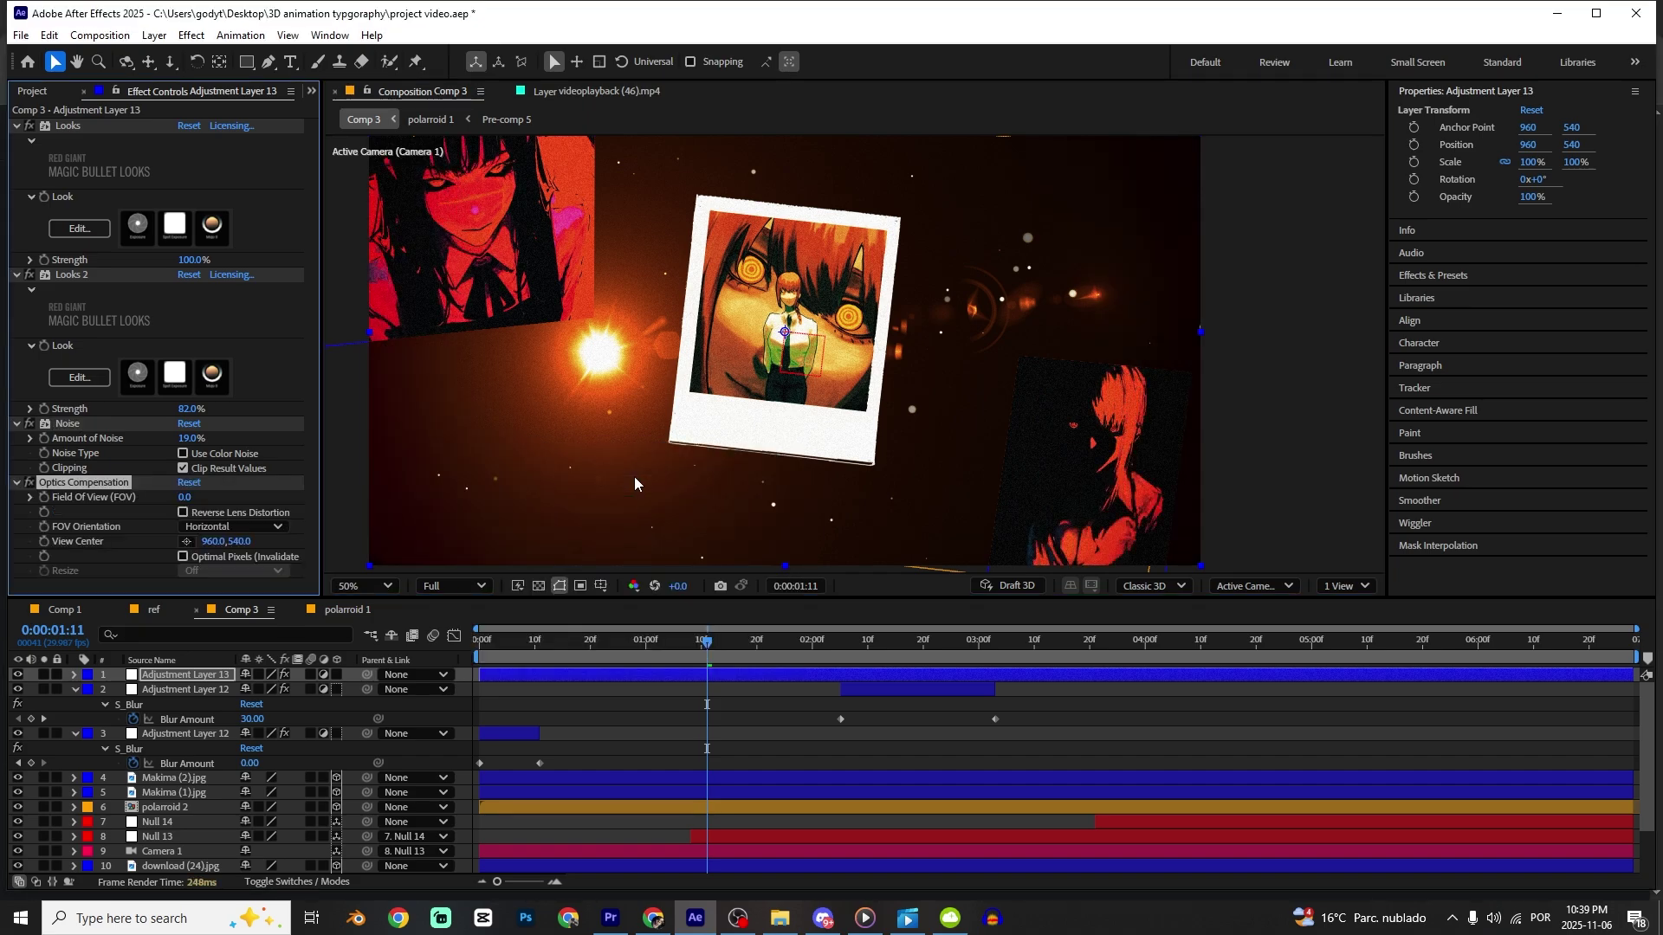
left_click(182, 513)
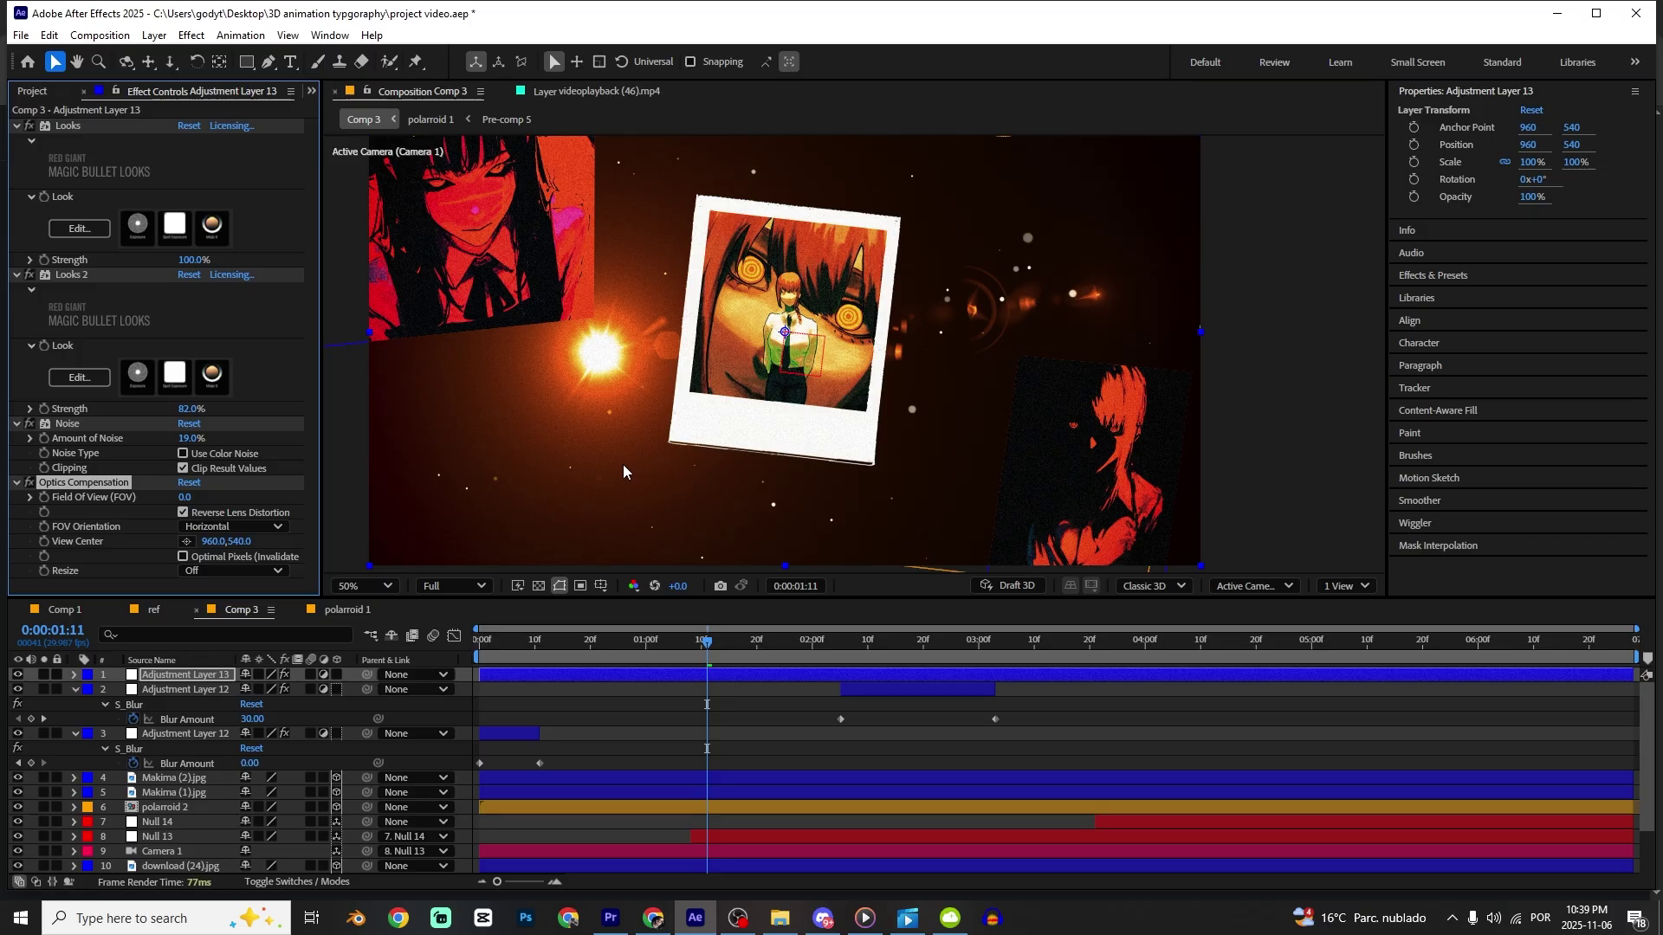
Set Optics Compensation's Field Of View to 56.2 and check the distortion at other frames.
key("comma")
left_click_drag(204, 496, 780, 490)
left_click_drag(752, 643, 601, 646)
left_click(194, 677)
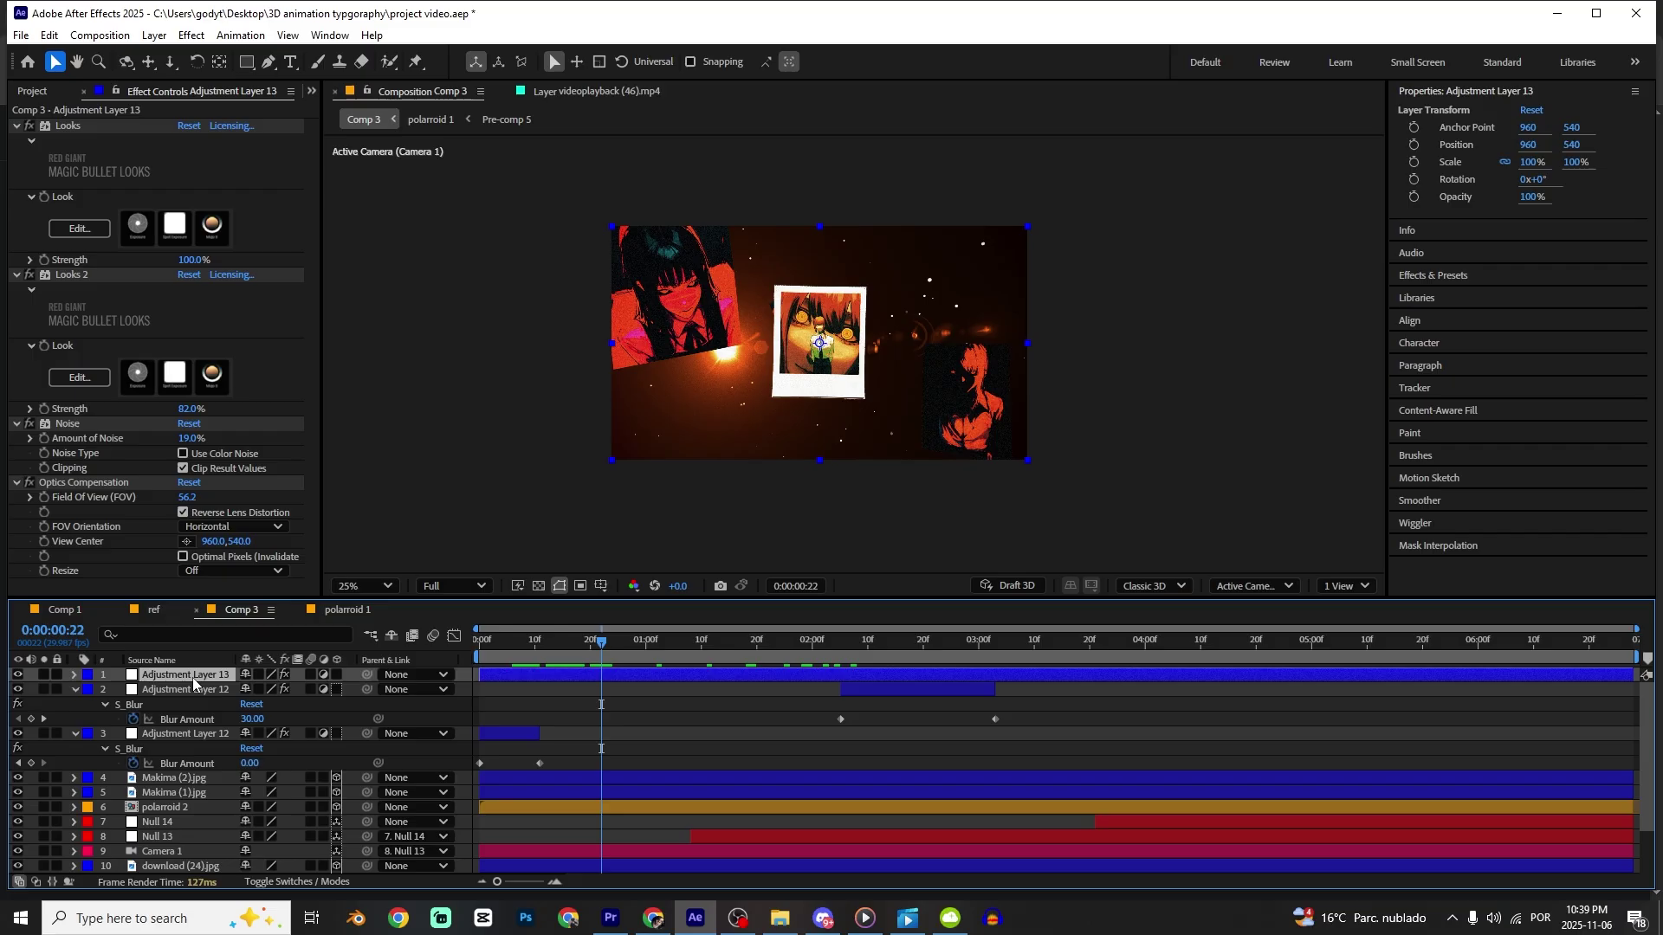
Create a black solid above all other layers in Comp 3 and apply the CC Jaws effect to it.
key("ctrl+y")
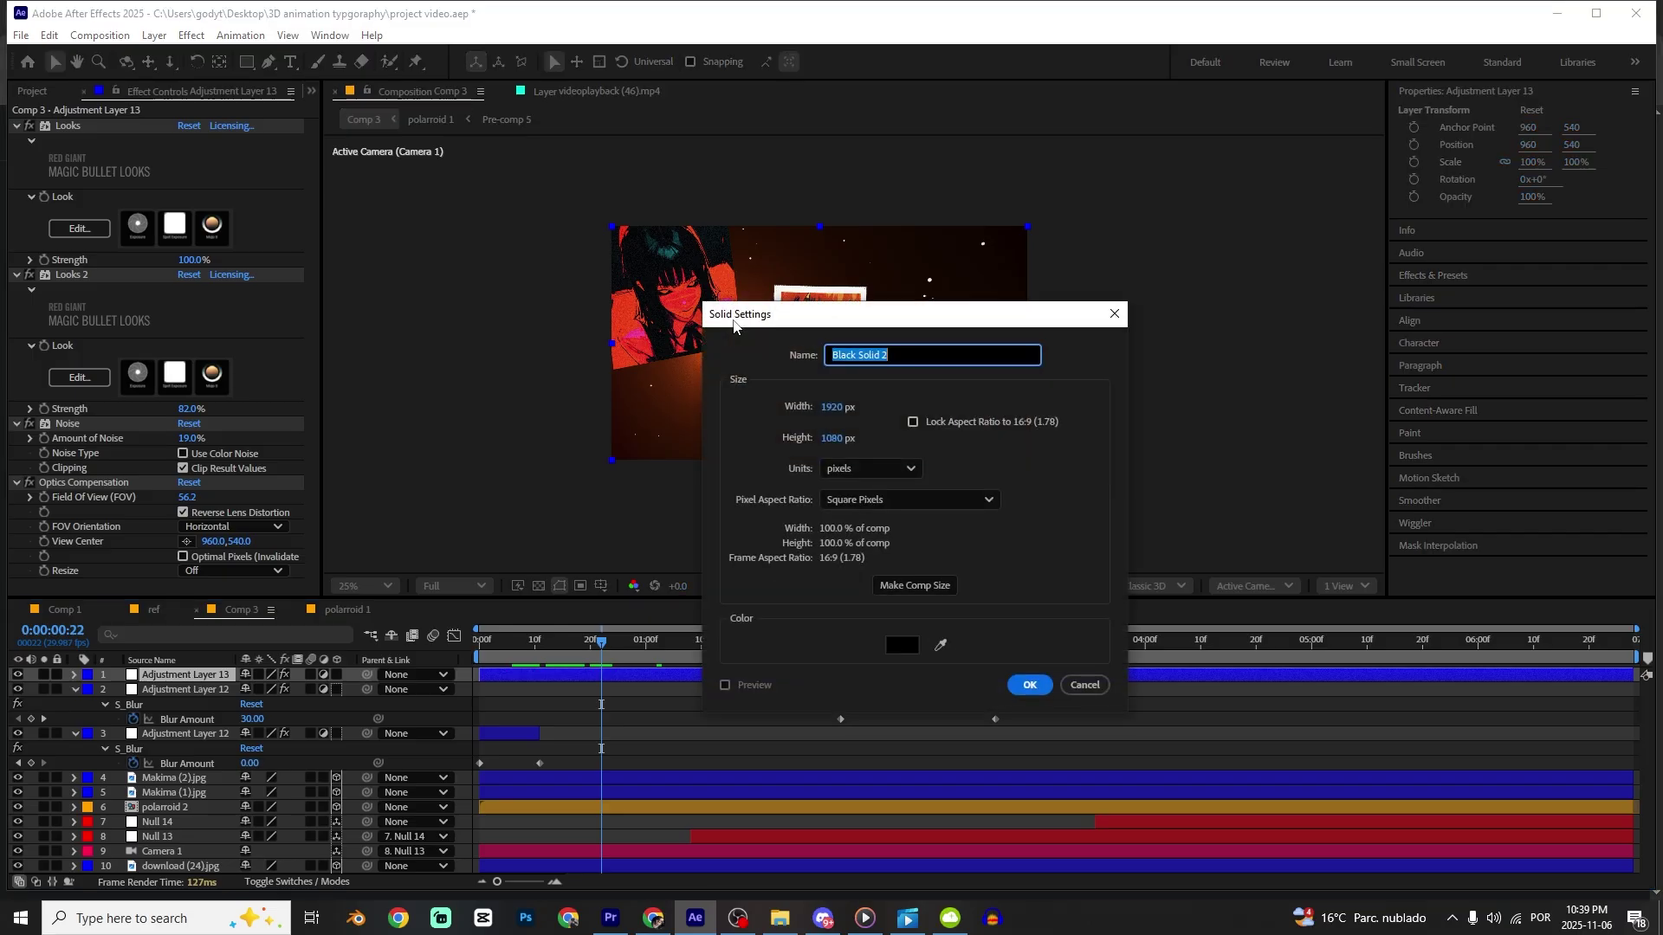
key("Return")
key("ctrl+space")
type("cc jaw")
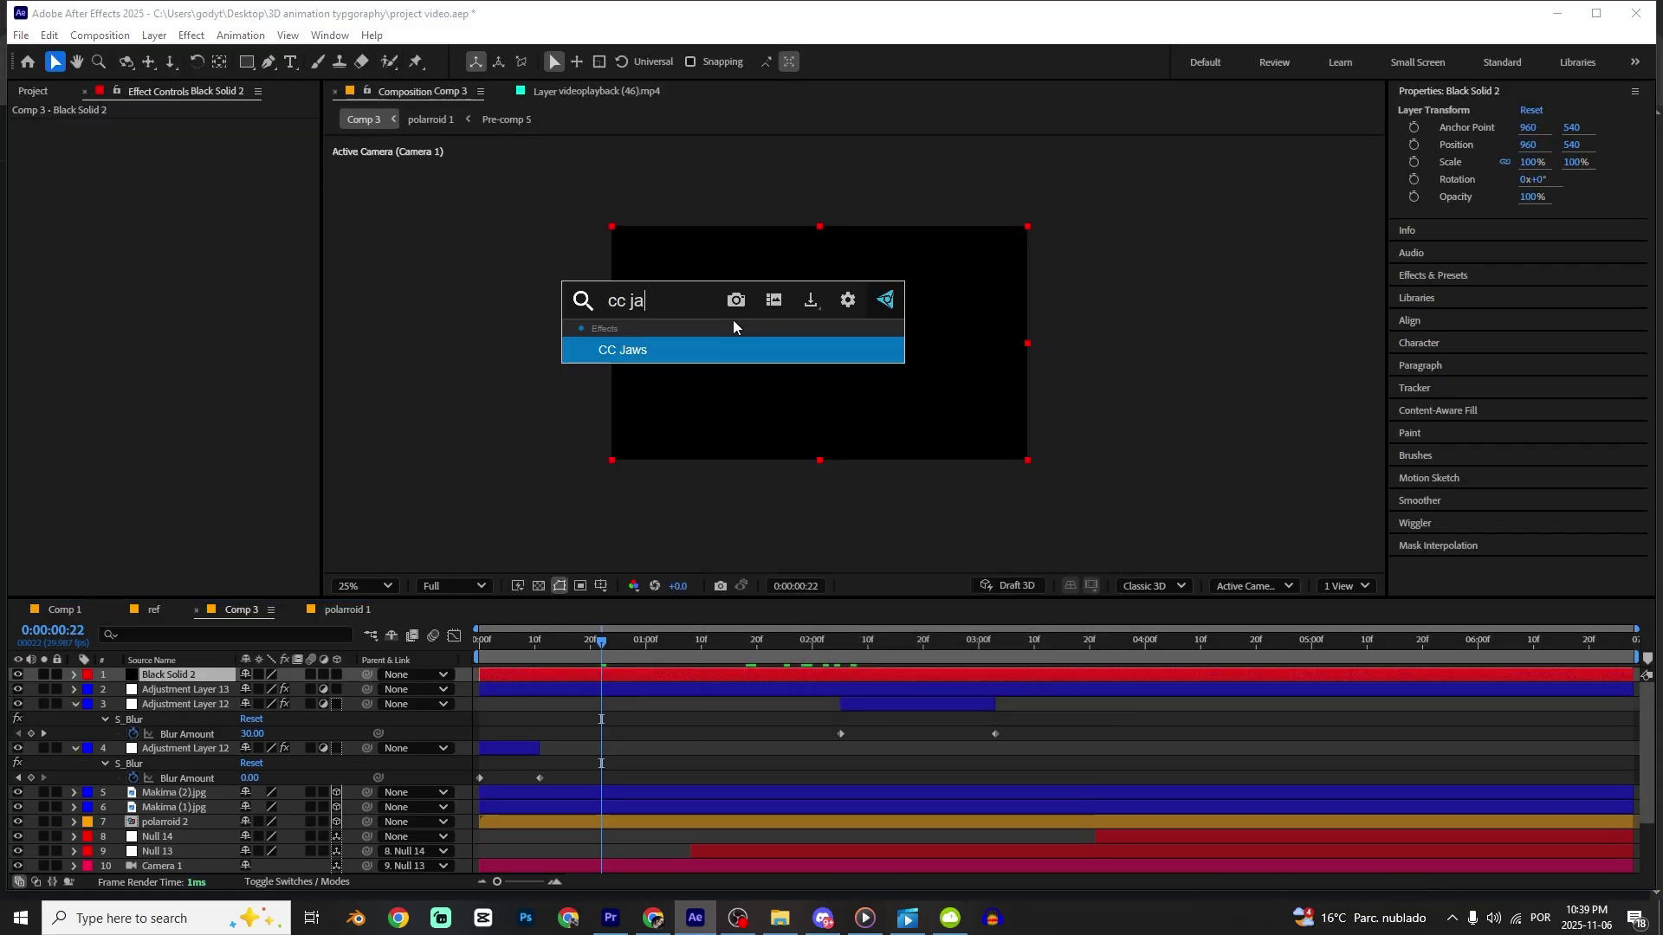
key("Return")
Set CC Jaws to the RoboJaw shape with Height 0% and Completion 77% to form letterbox bars.
left_click(257, 250)
left_click(212, 282)
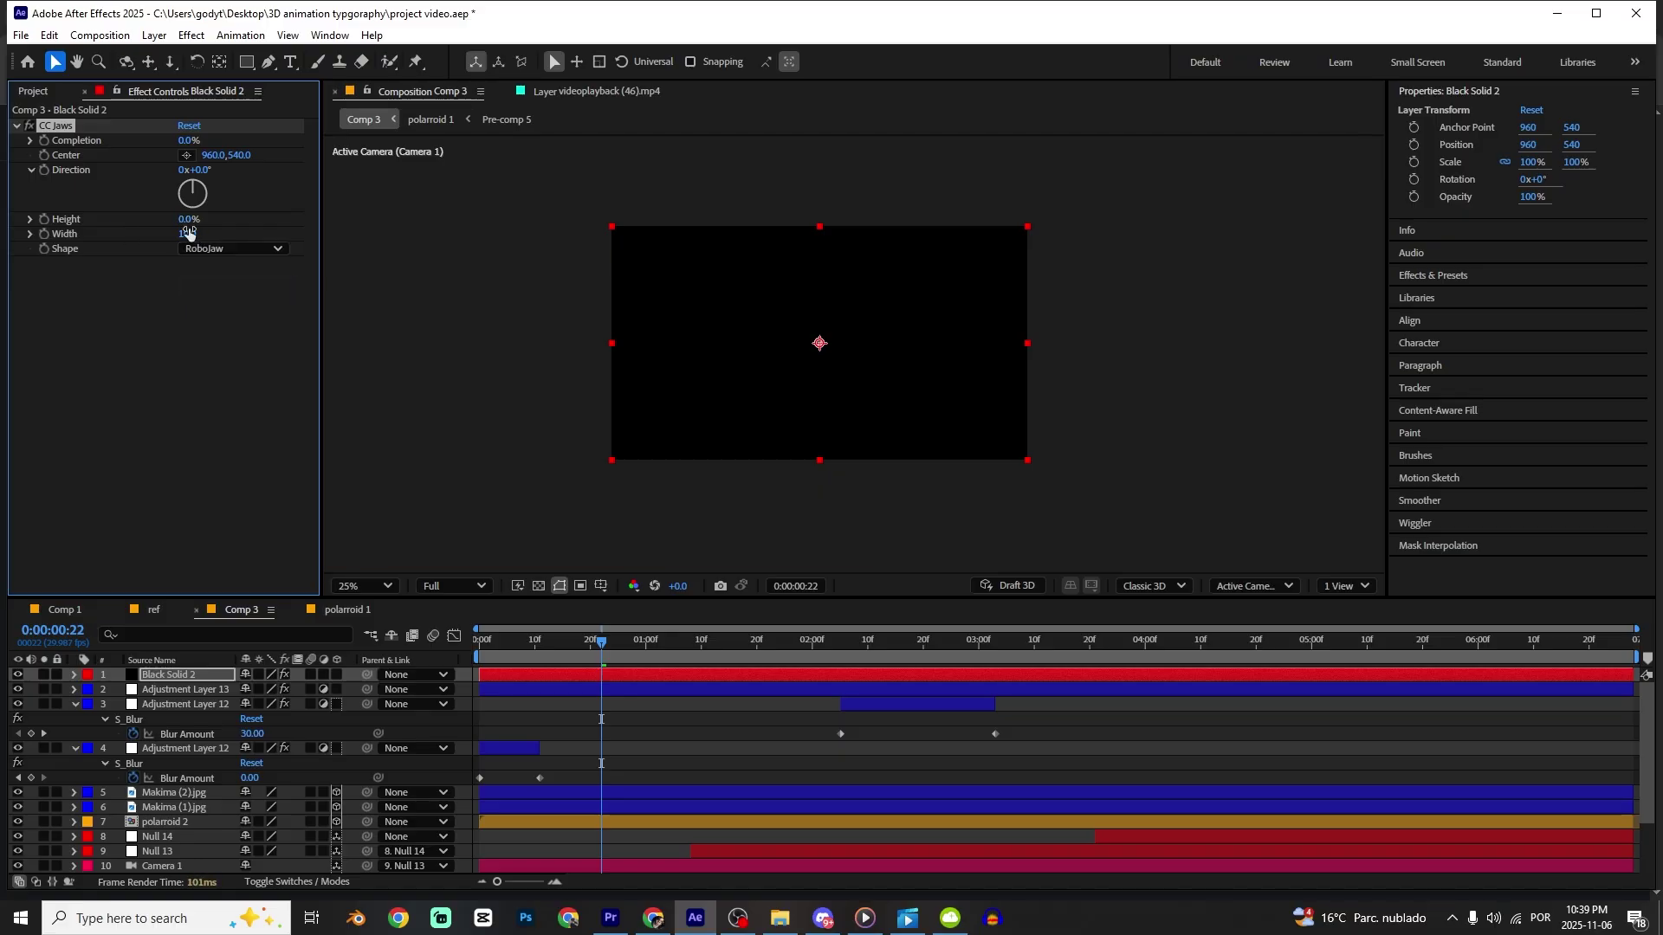
left_click_drag(188, 140, 258, 143)
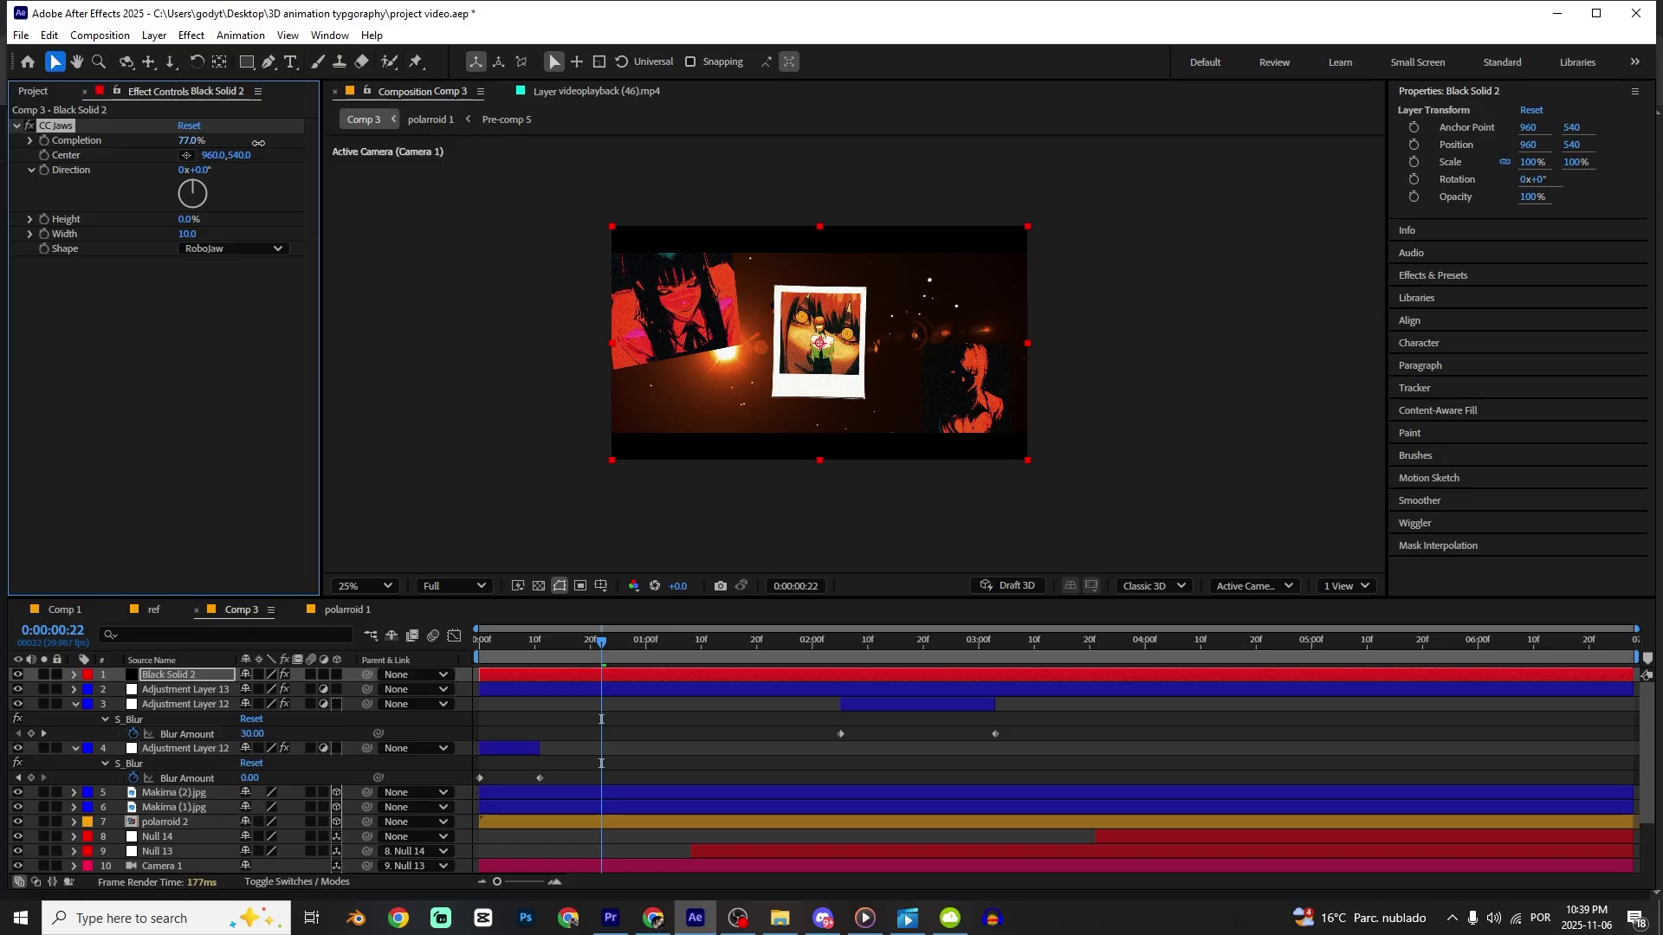
left_click_drag(621, 654, 563, 643)
Add an adjustment layer beneath the black solid and apply CC Vignette with Amount 546 and Angle of View 36.
left_click(184, 690)
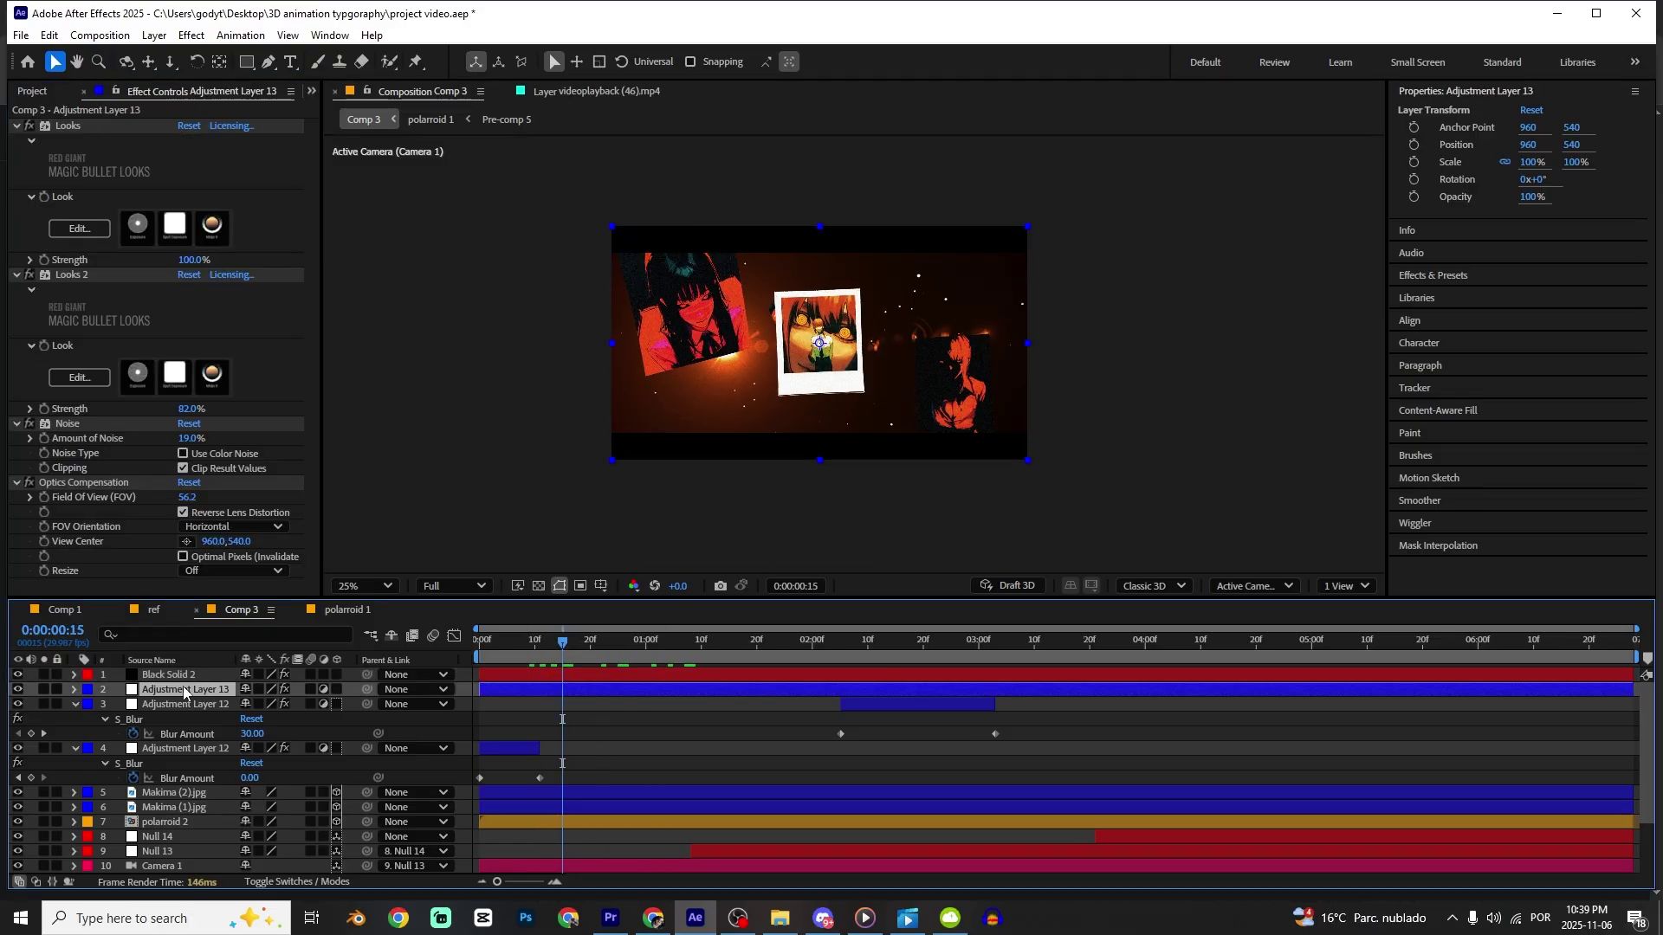
key("ctrl+alt+y")
key("ctrl+space")
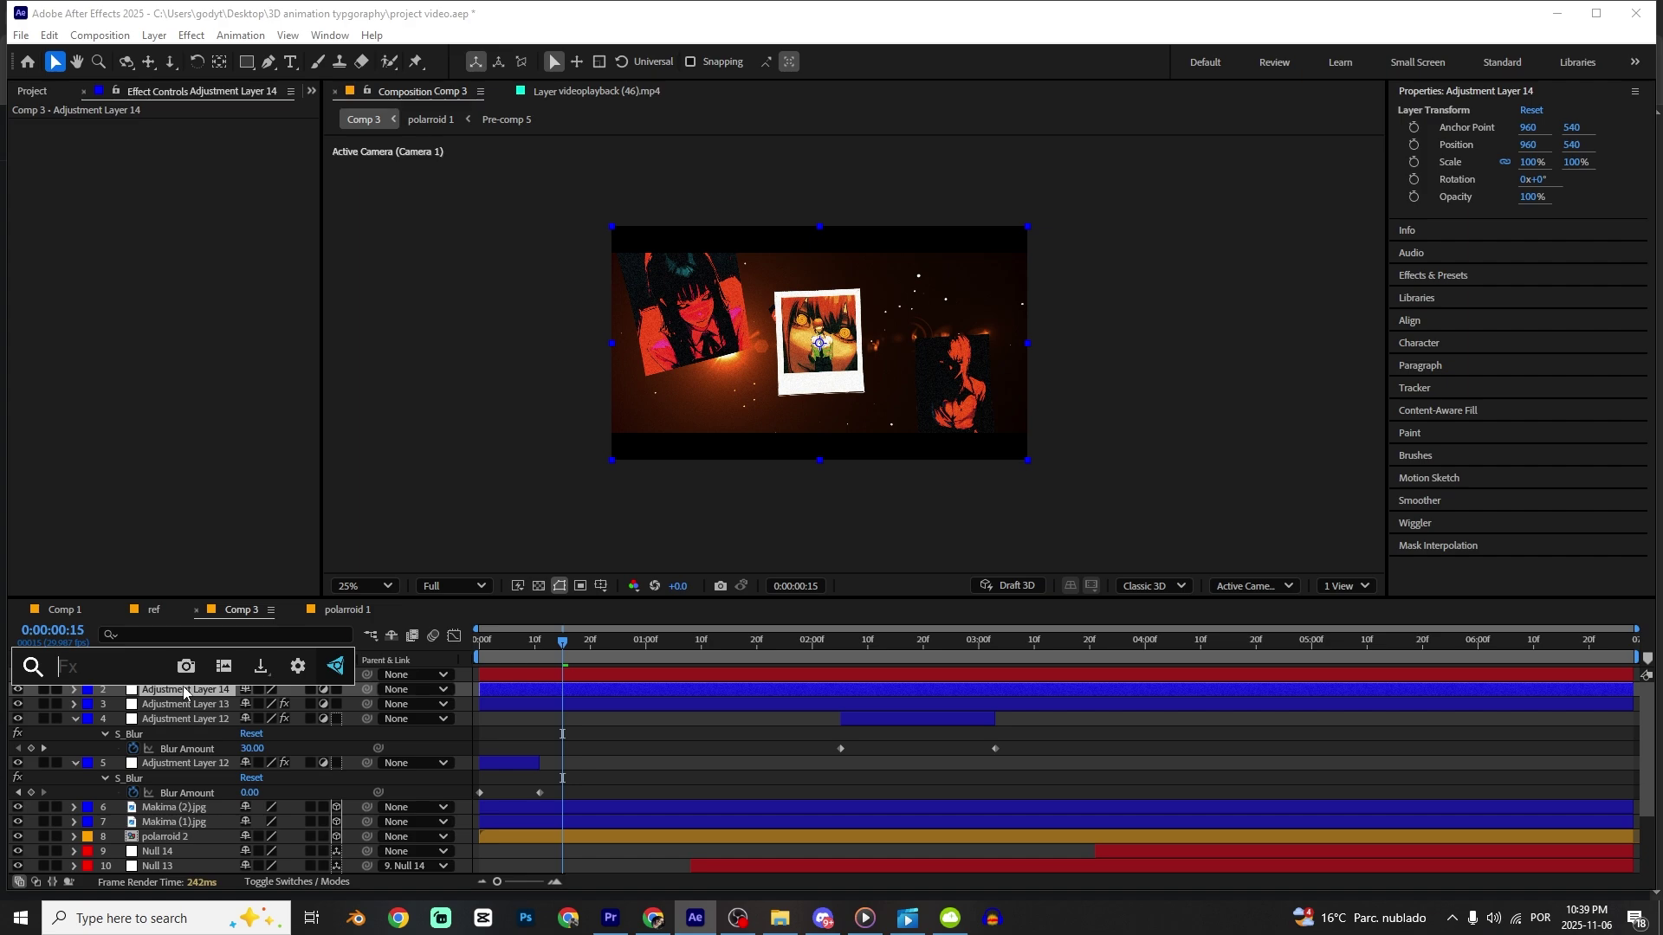
type("cc vig")
key("Return")
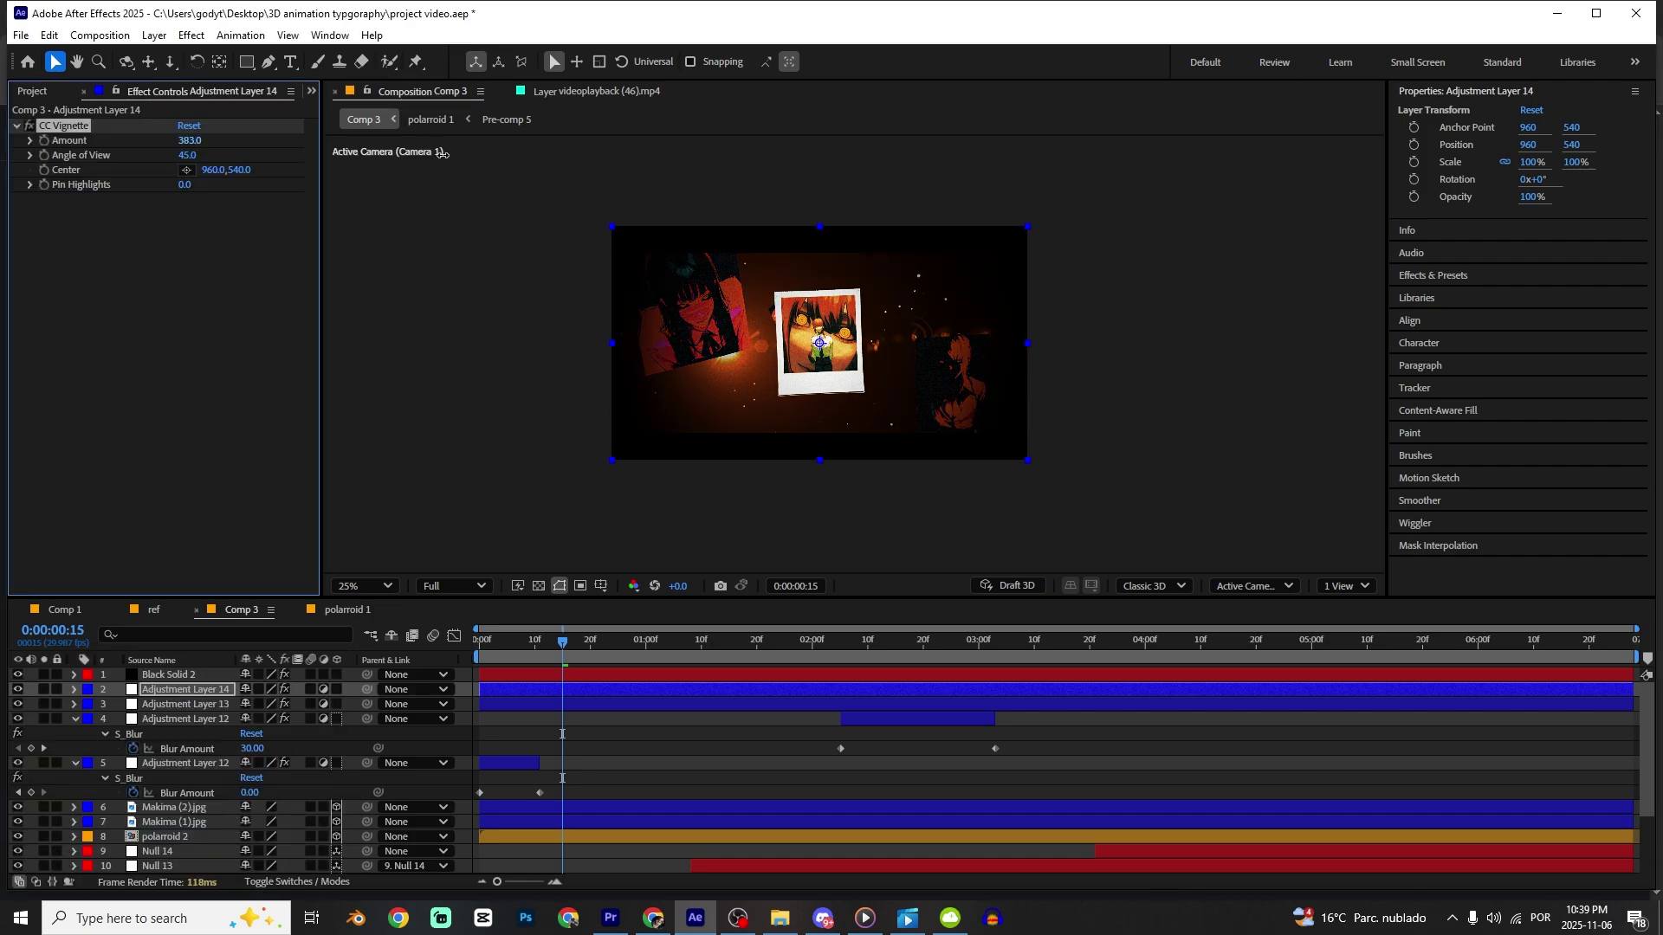
left_click_drag(164, 157, 156, 157)
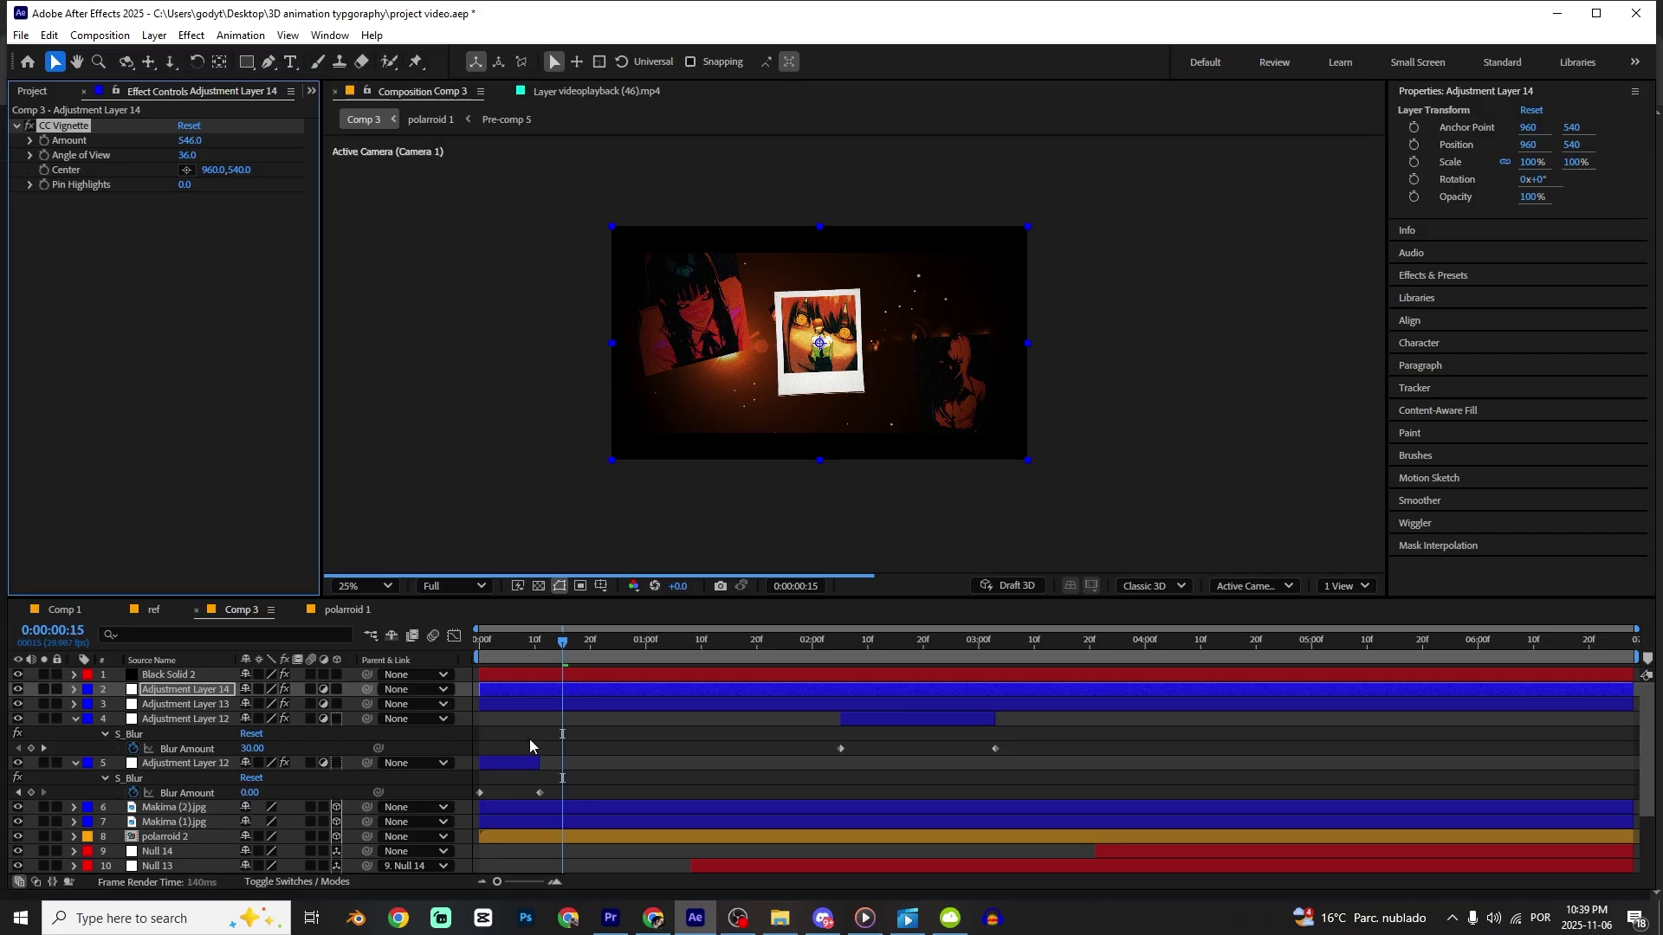
Apply the Grow Bounds effect to the download (23).jpg layer with its pixels value at 444.
scroll(523, 731, "down", 2)
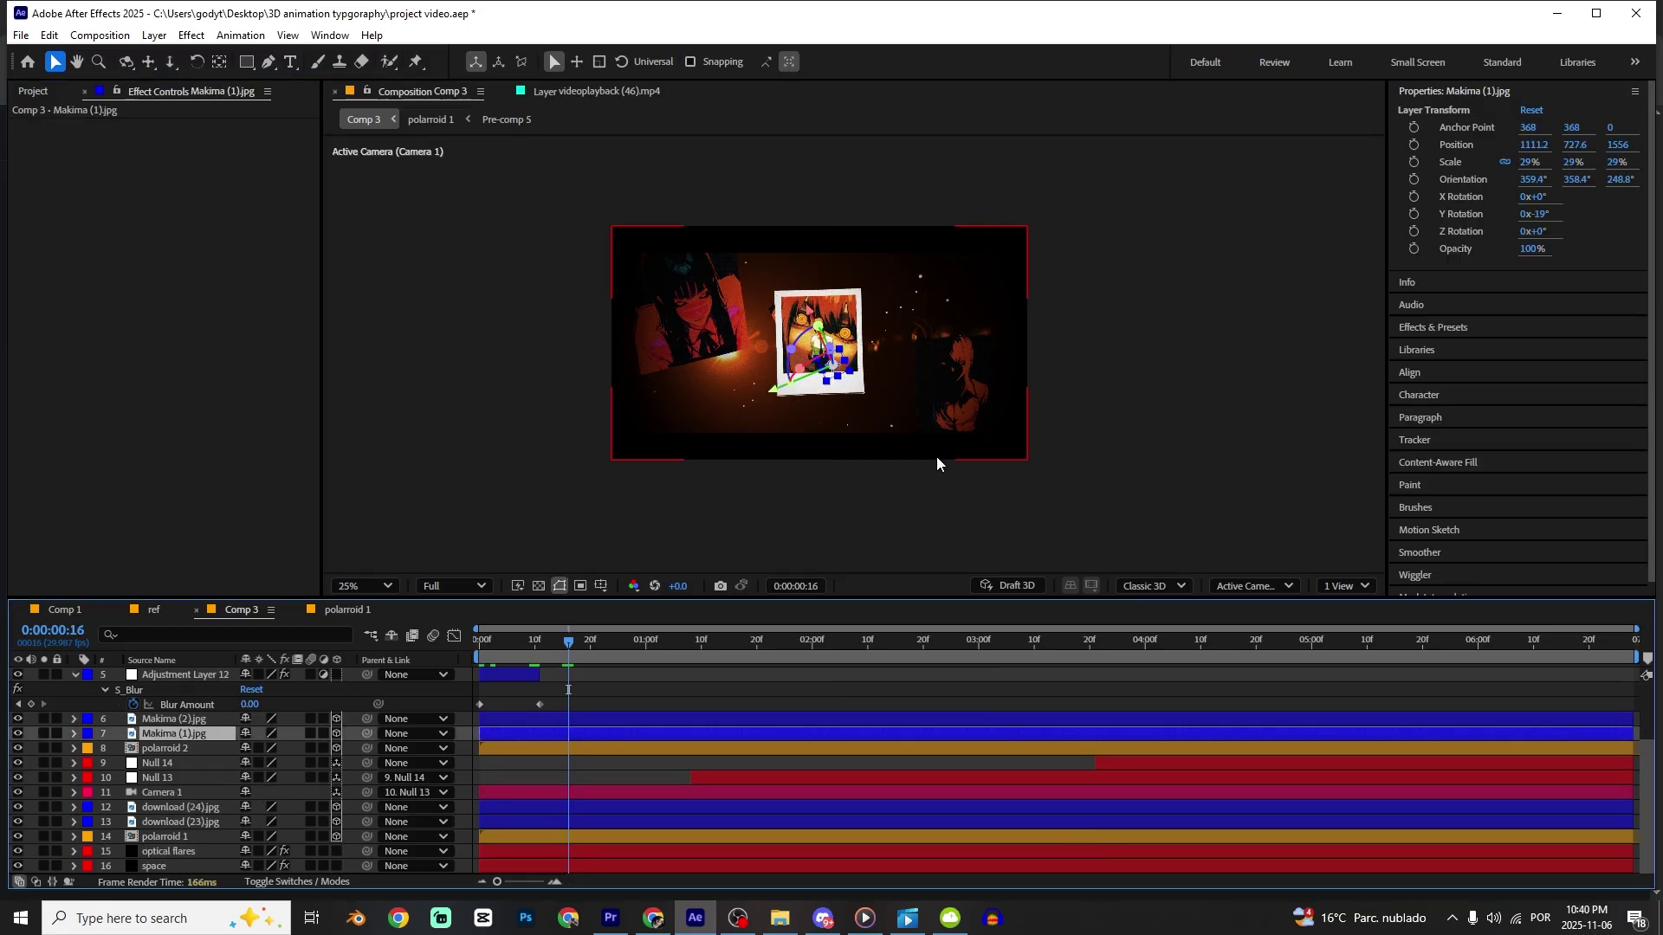
scroll(165, 776, "up", 2)
scroll(174, 759, "down", 2)
left_click(166, 822)
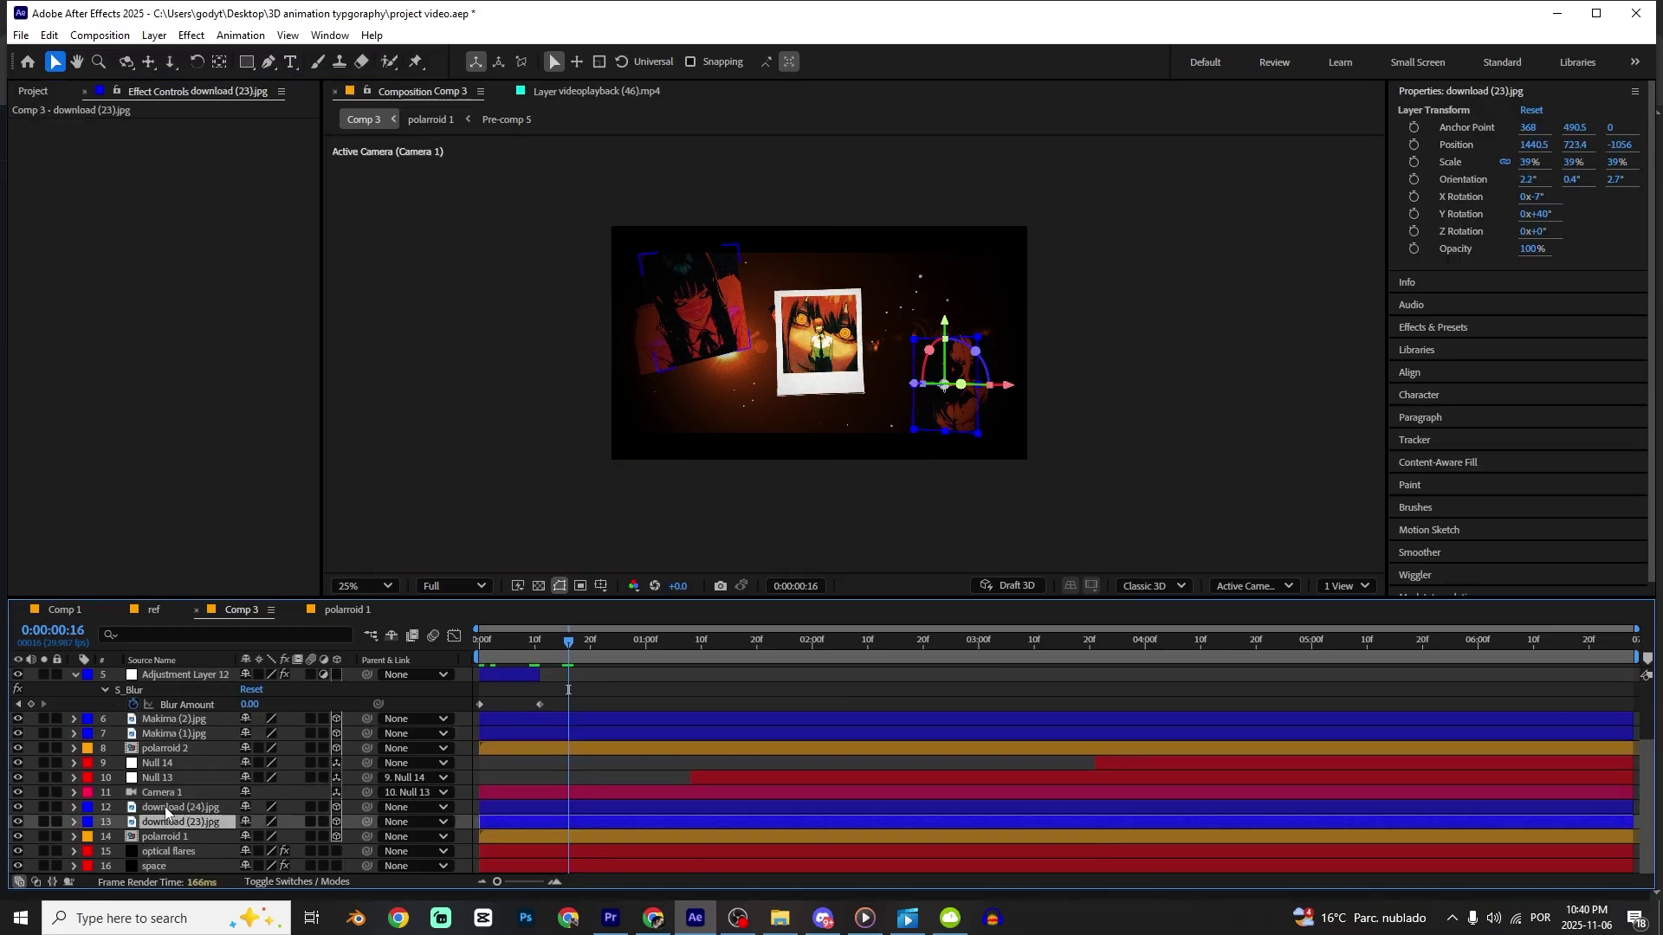
scroll(853, 347, "up", 2)
key("ctrl+space")
type("grow")
key("Return")
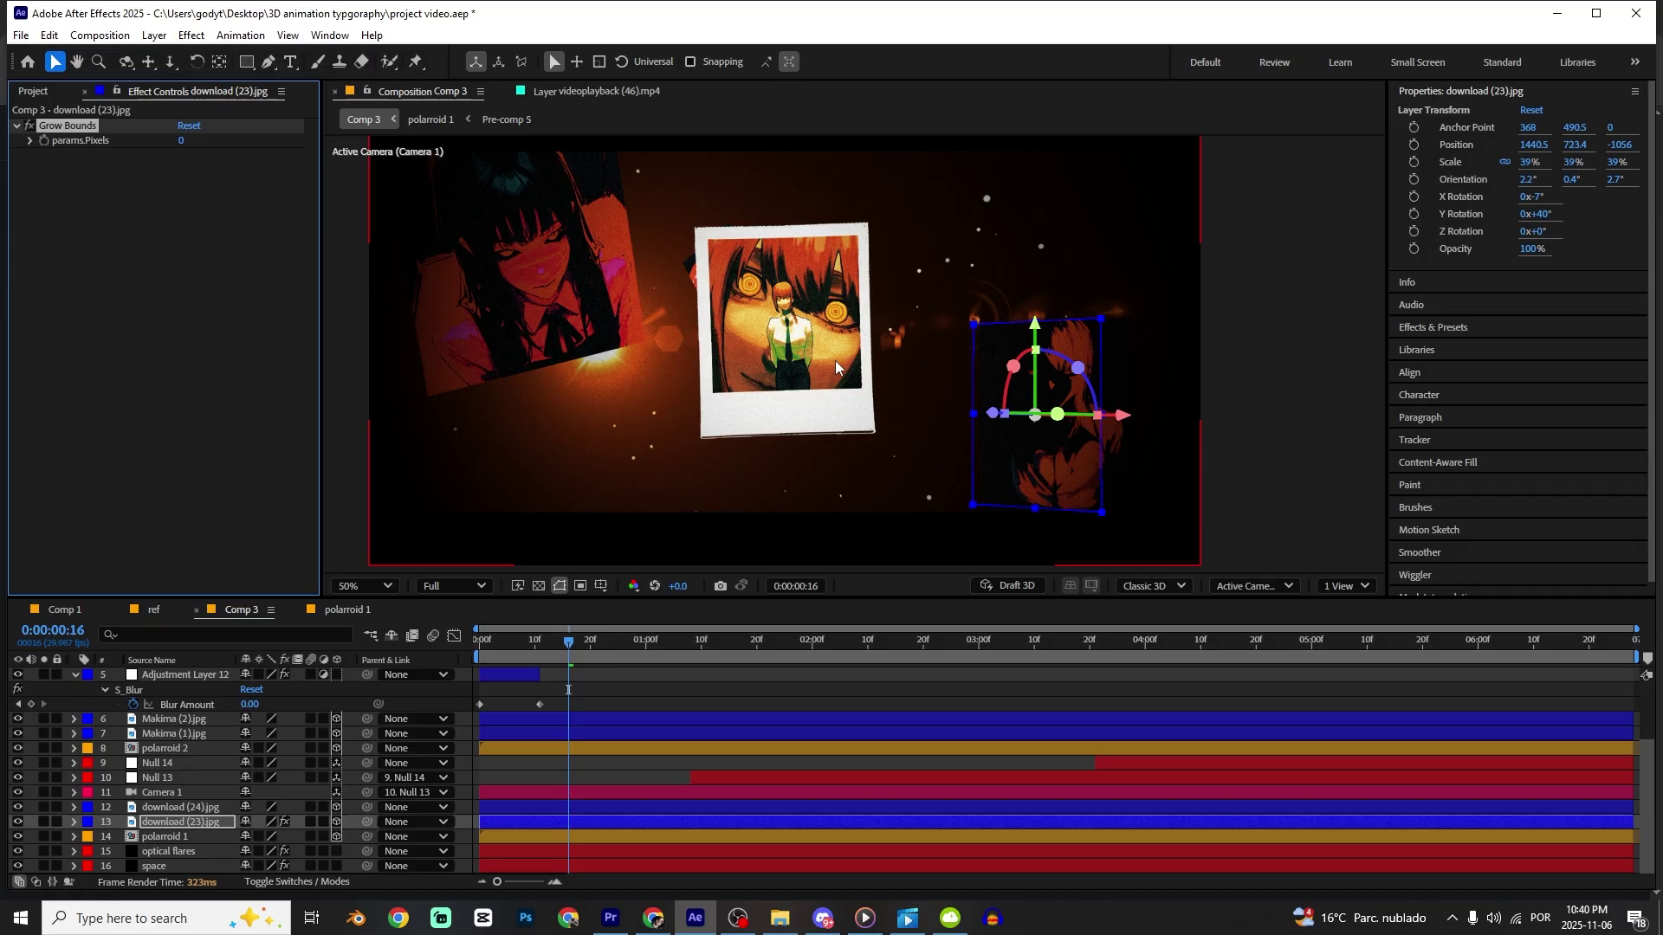
left_click(181, 141)
type("444")
key("Return")
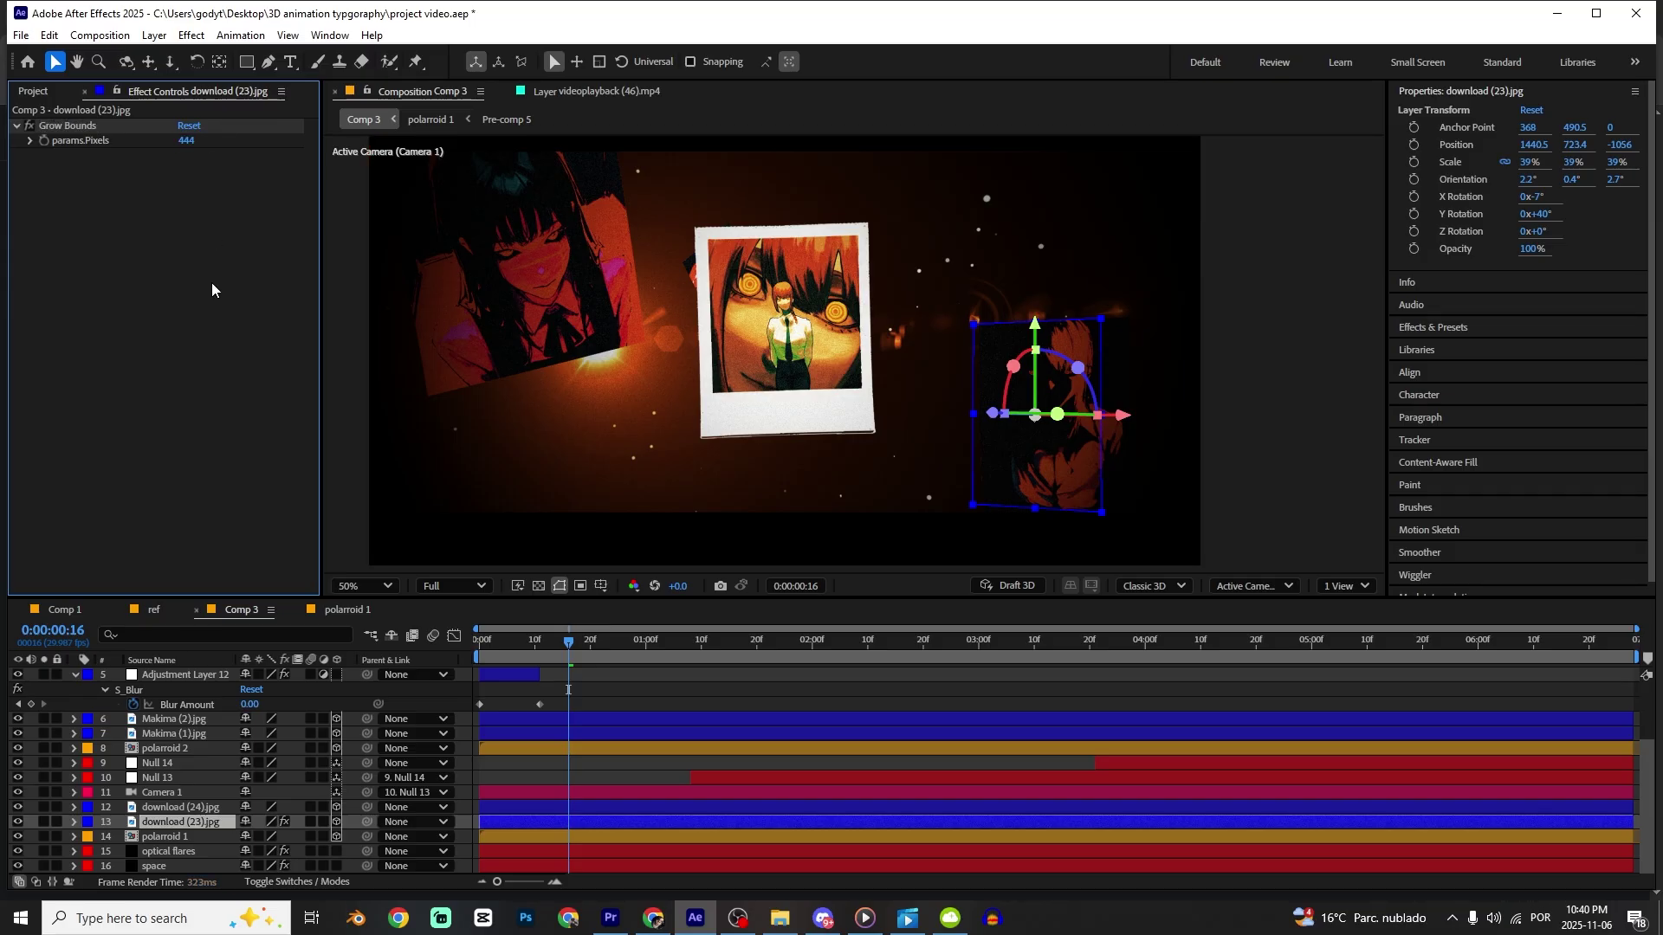
Apply S_Blur to the download (23).jpg layer with a Blur Amount of 26.
key("ctrl+space")
type("s_blur")
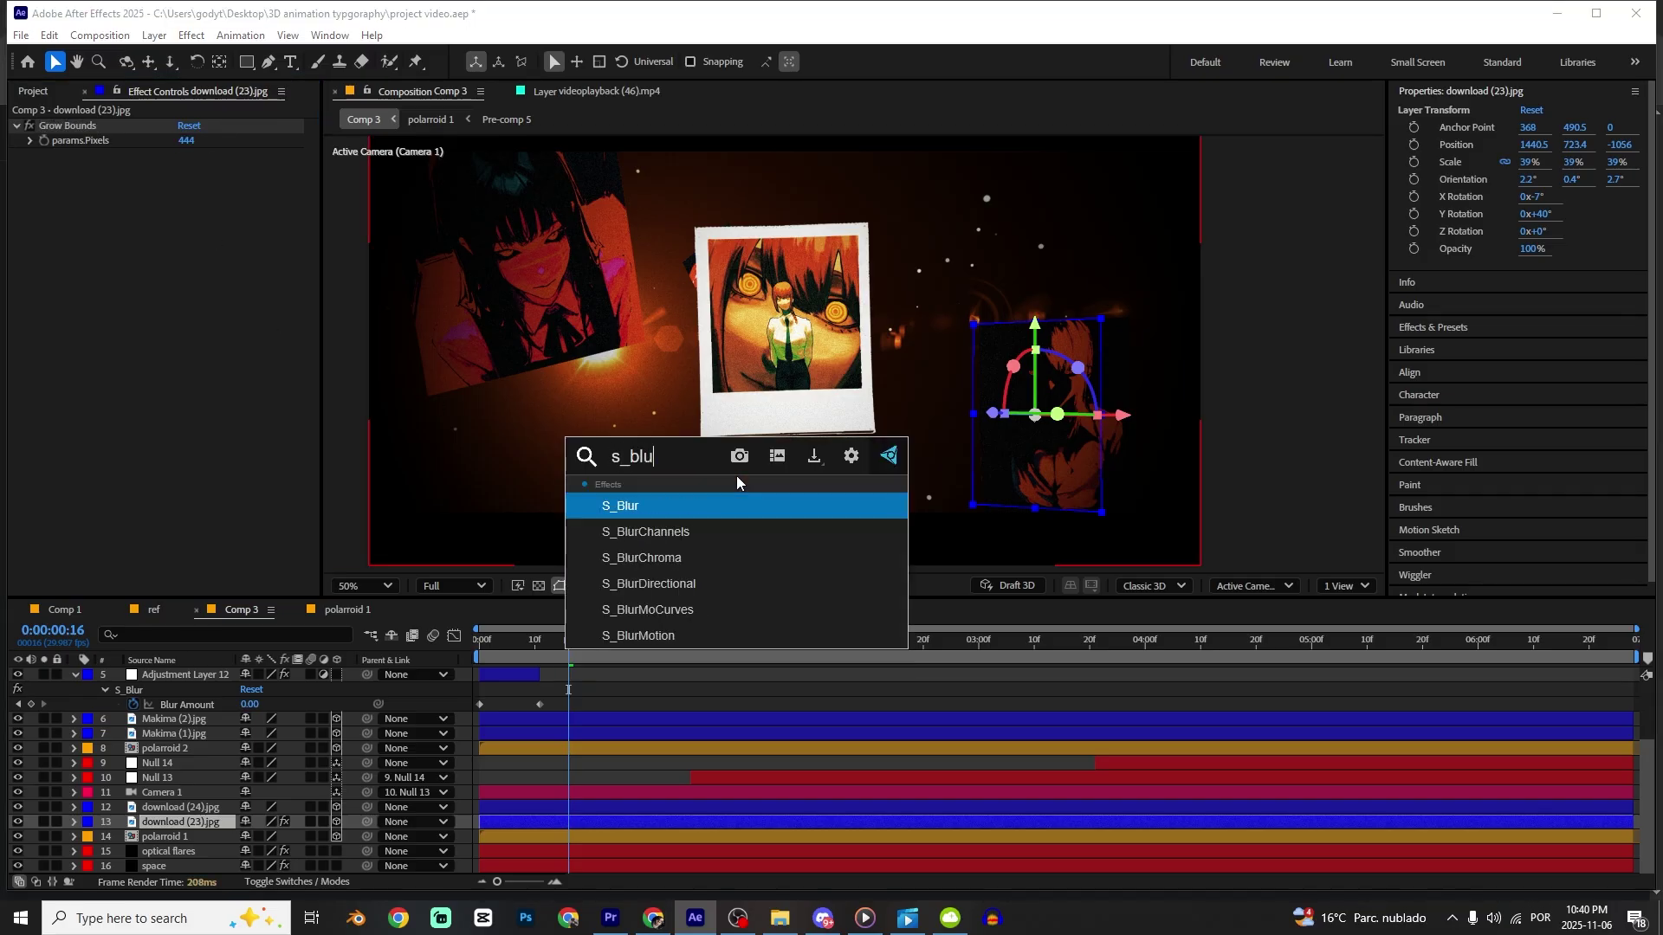
key("Return")
left_click_drag(195, 277, 134, 277)
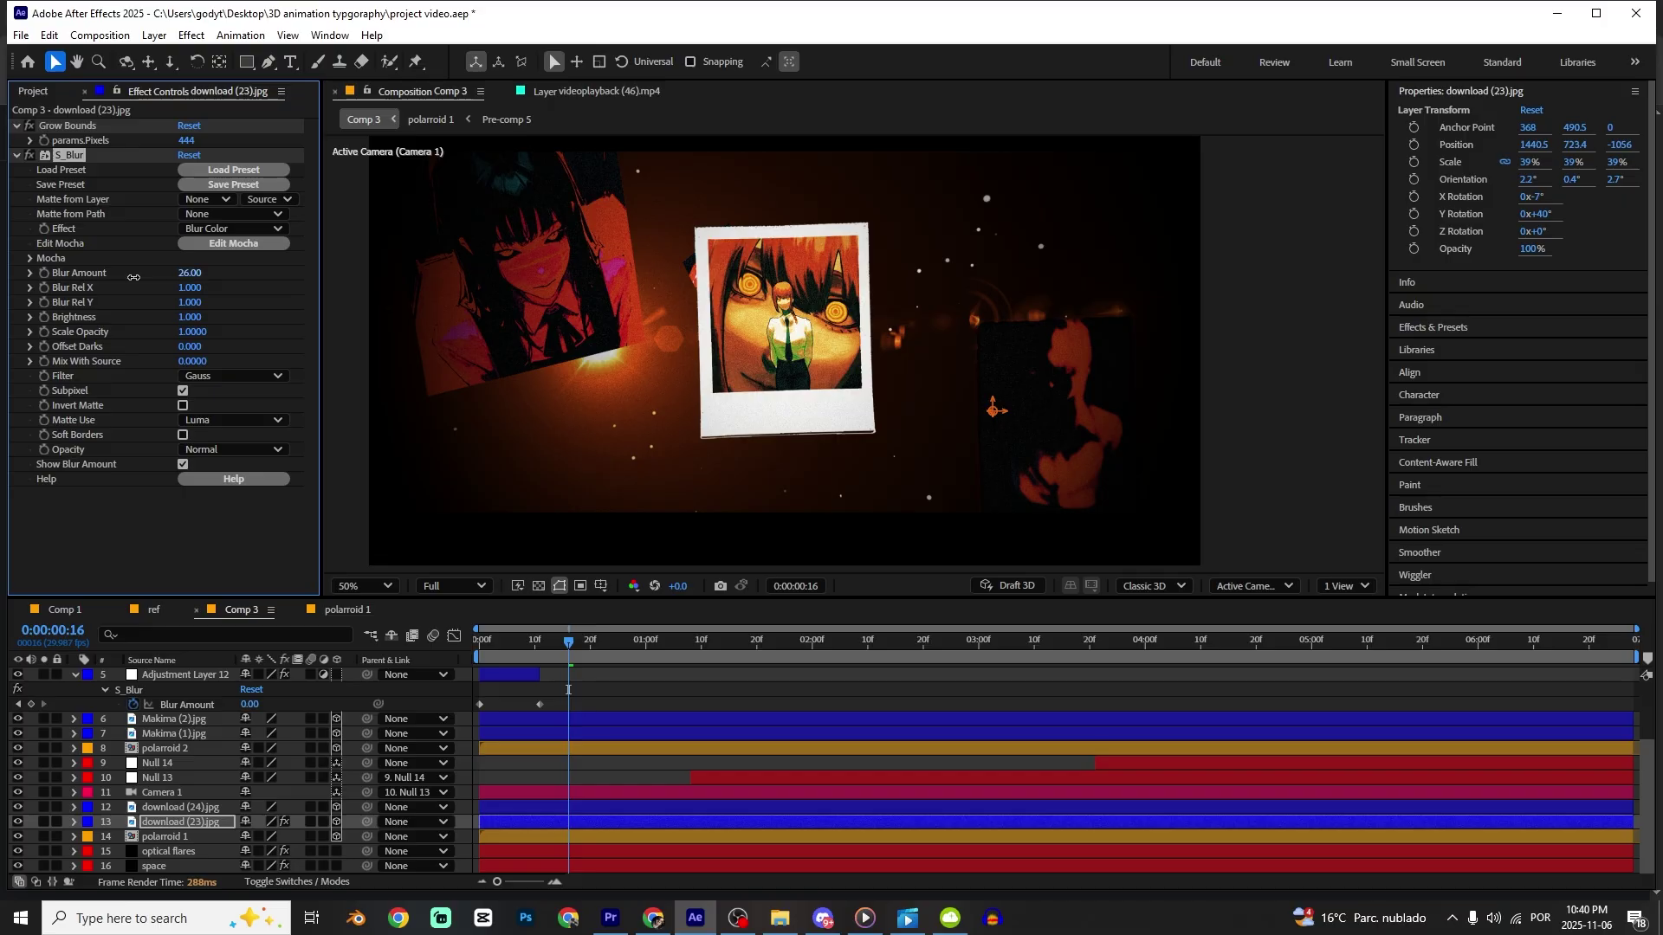
left_click(139, 528)
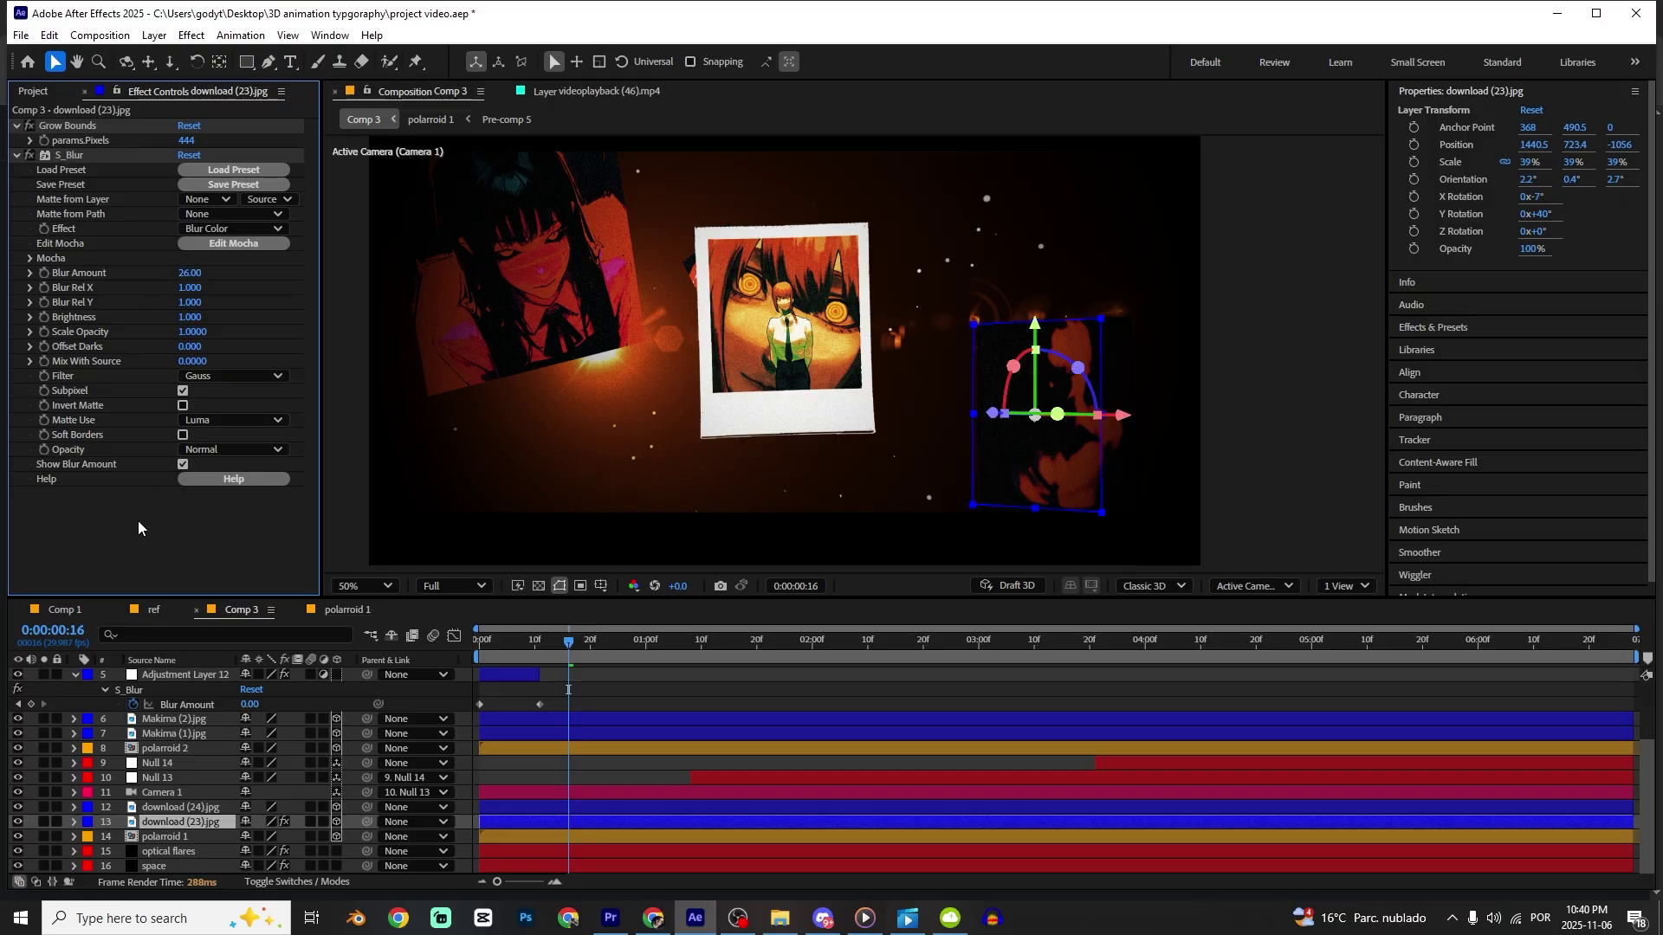
Copy Grow Bounds and S_Blur onto download (24).jpg, Makima (1).jpg and Makima (2).jpg, return to the first frame and save the project.
key("ctrl+a")
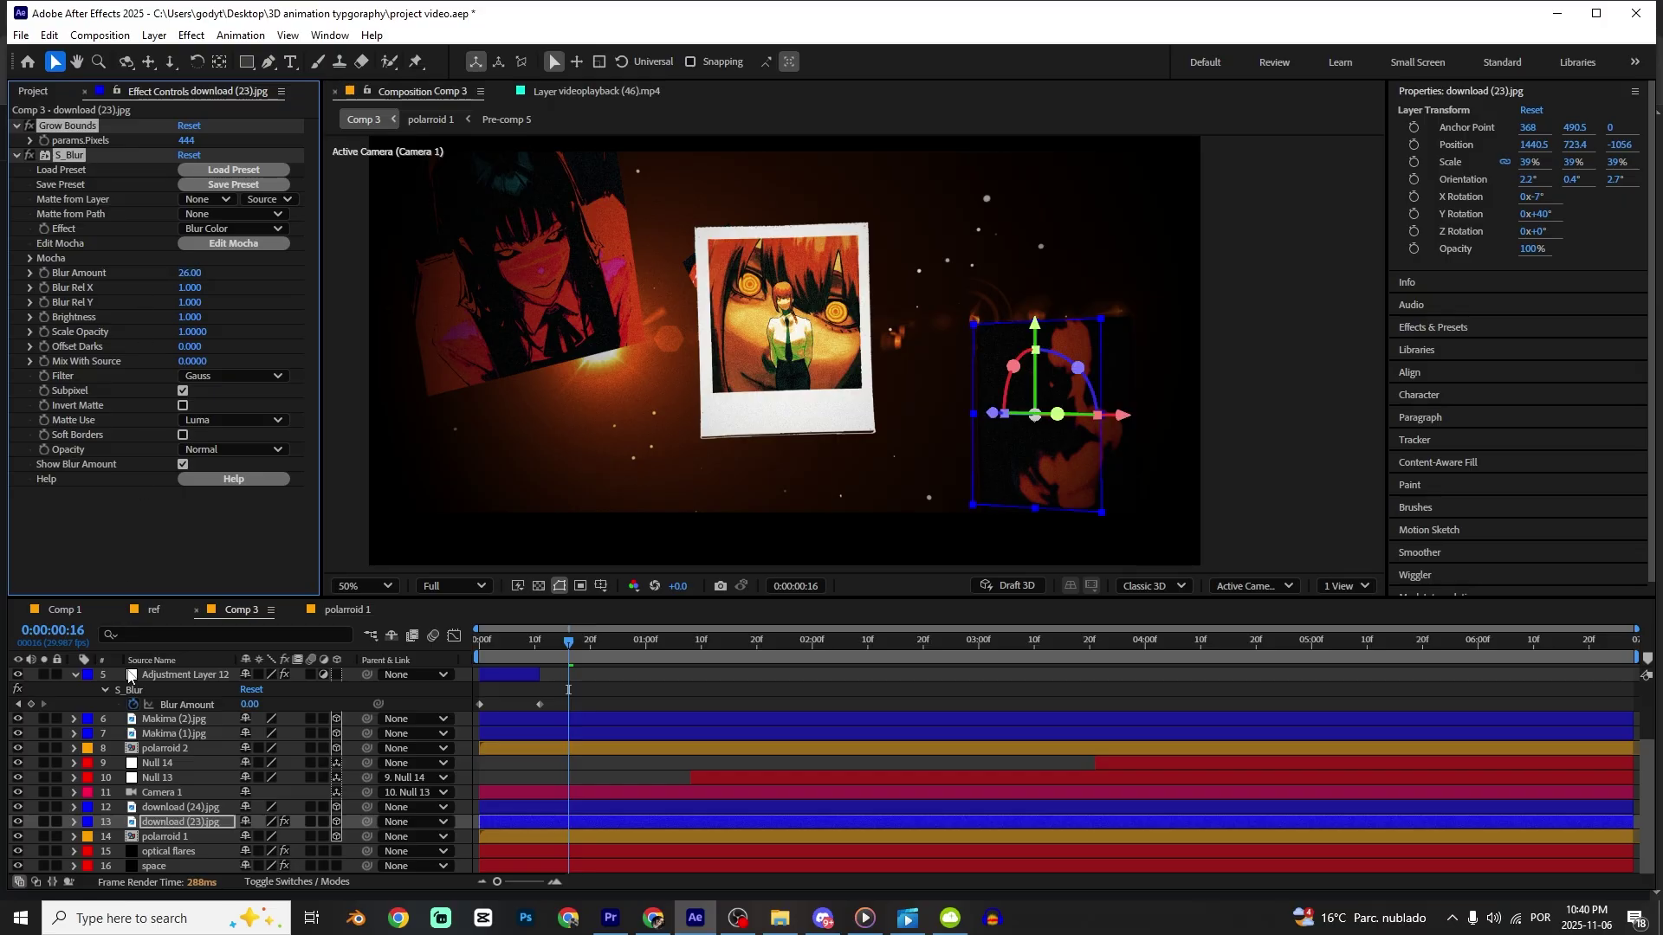
left_click(194, 806)
key("ctrl+v")
key("ctrl+v")
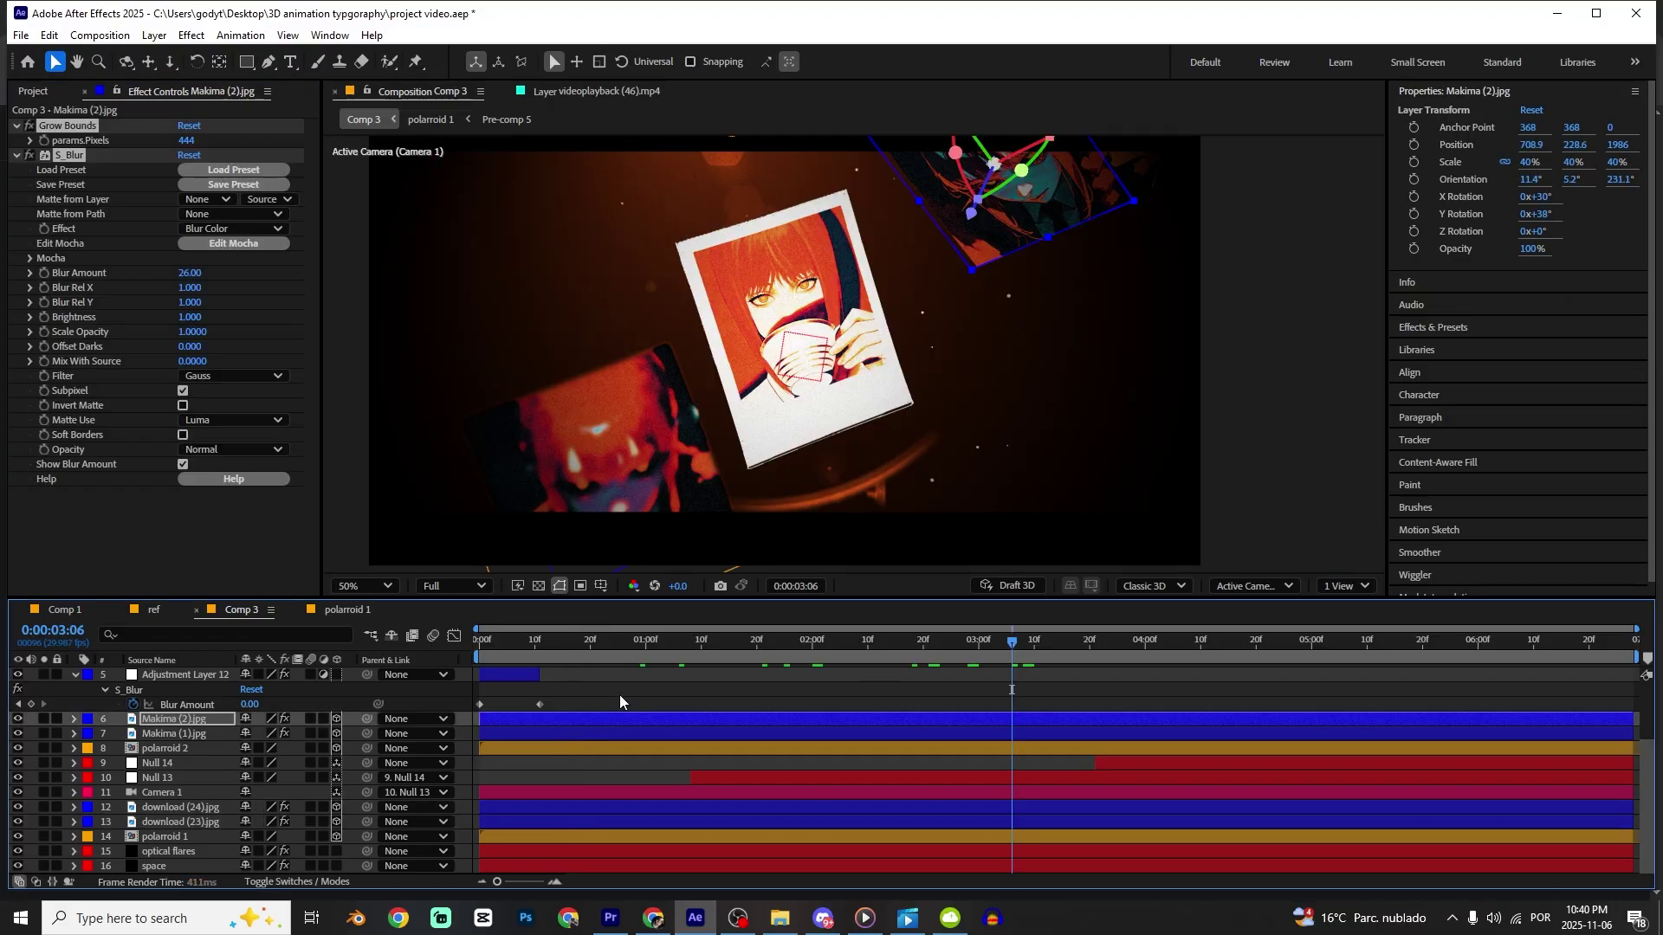
left_click(620, 695)
left_click_drag(688, 641, 449, 685)
key("ctrl+s")
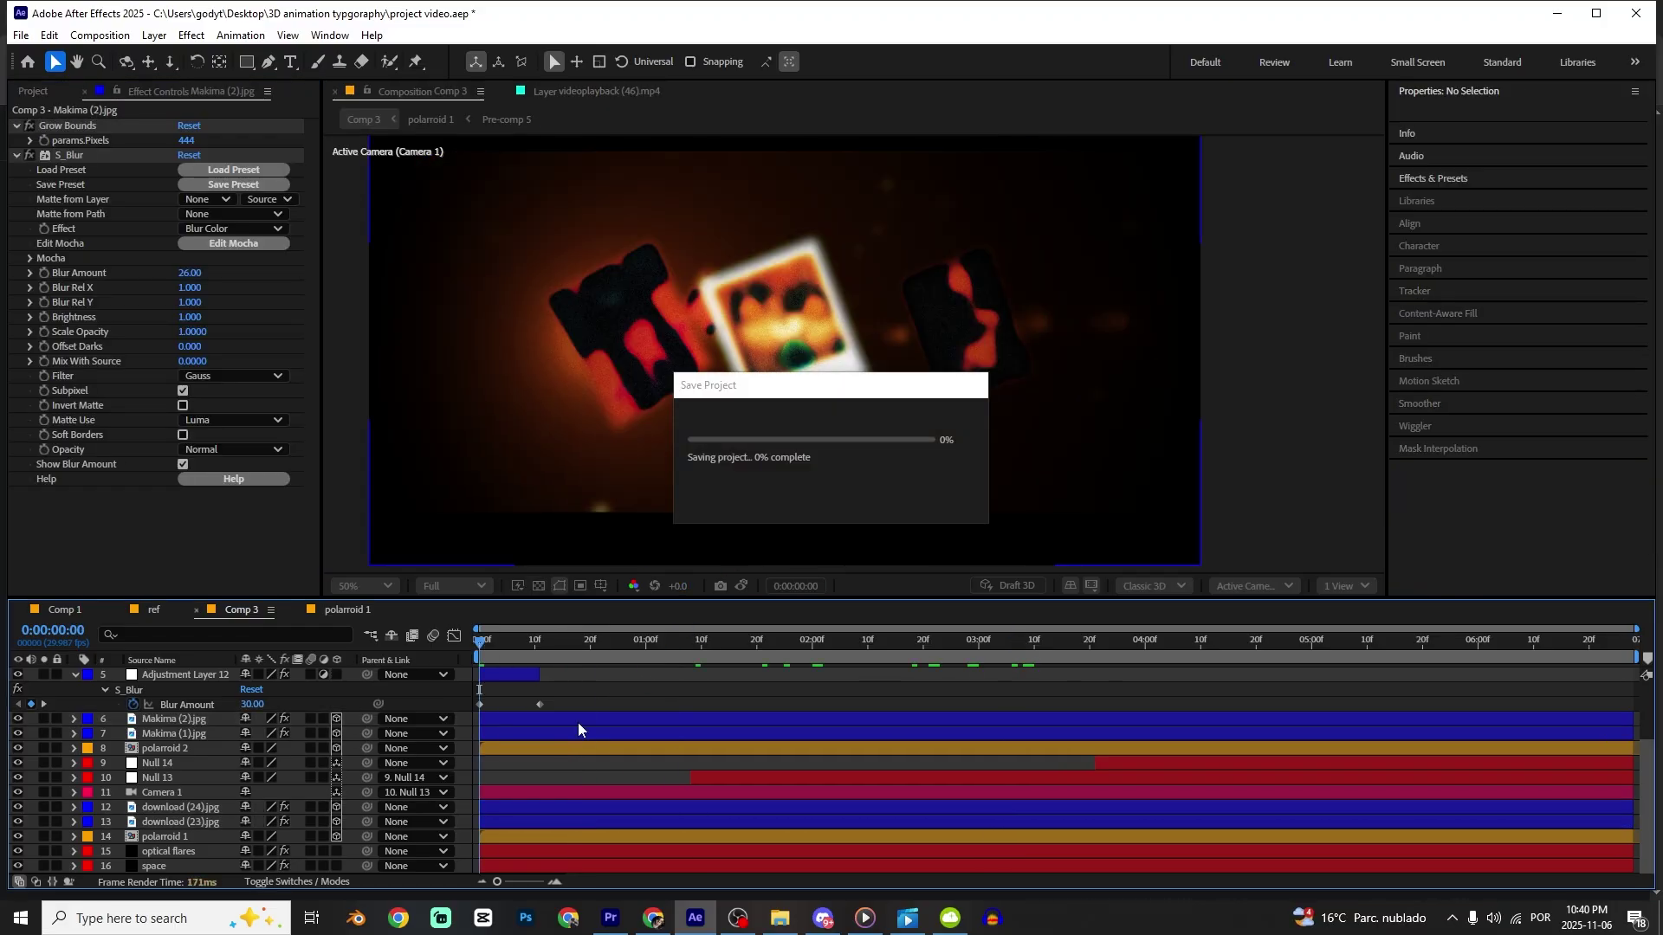
Add an adjustment layer above polarroid 2 with S_Shake at Amplitude 0.018, Frequency 15.60 and Seed 0.410, and preview the shake.
left_click(574, 748)
key("ctrl+alt+y")
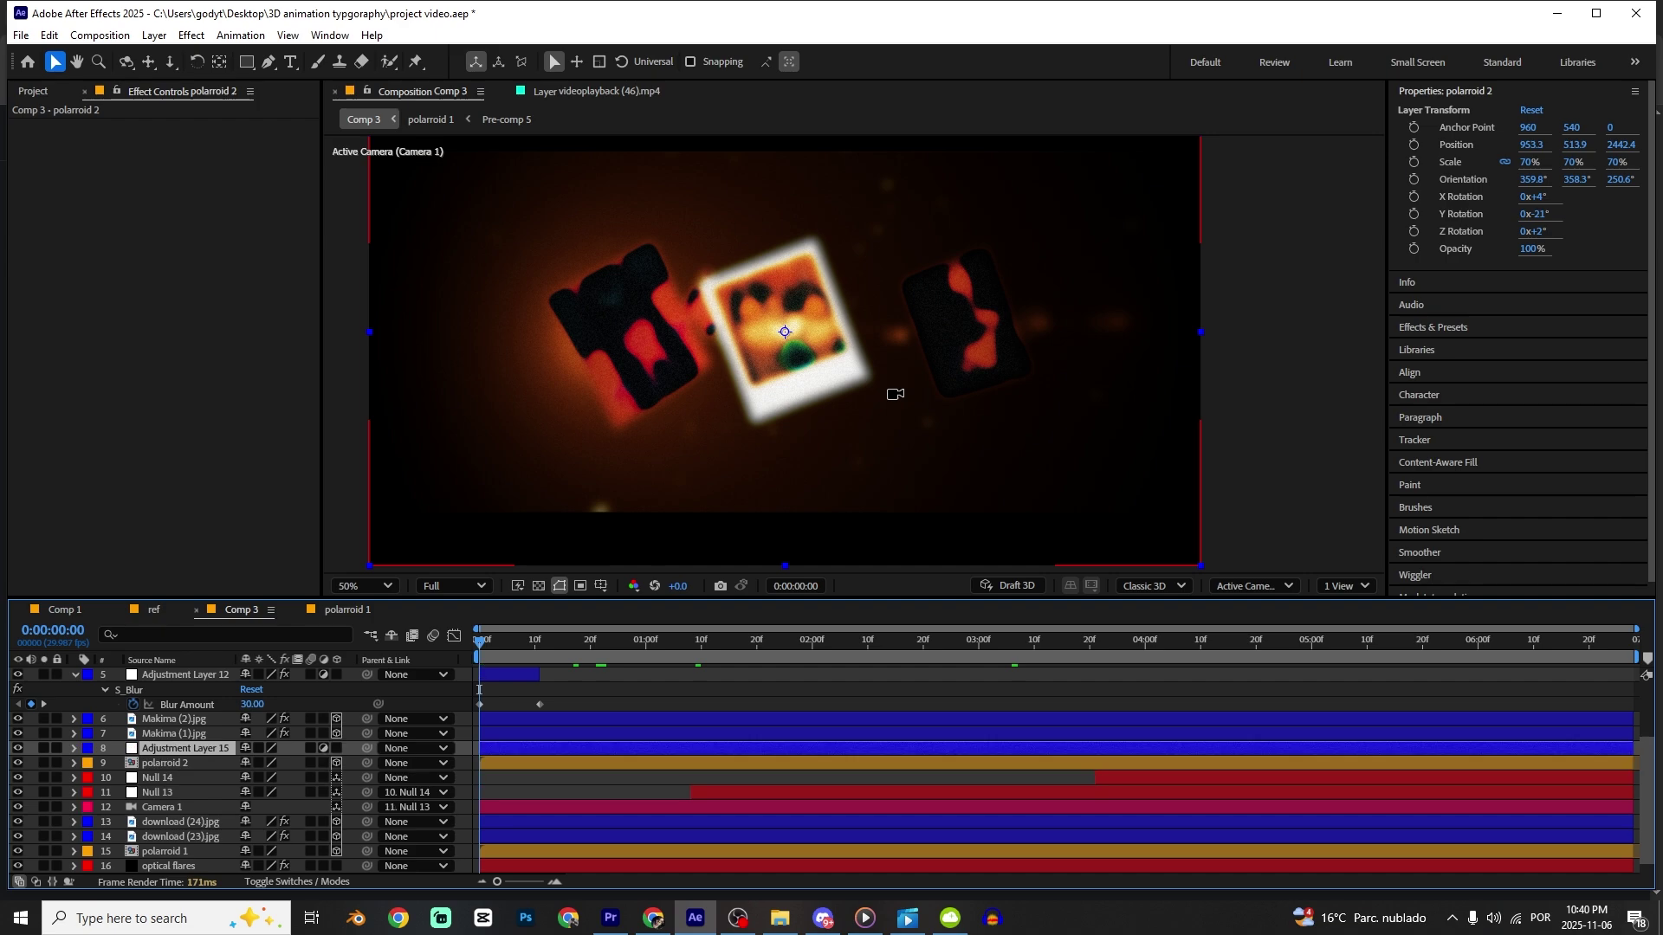
left_click(651, 639)
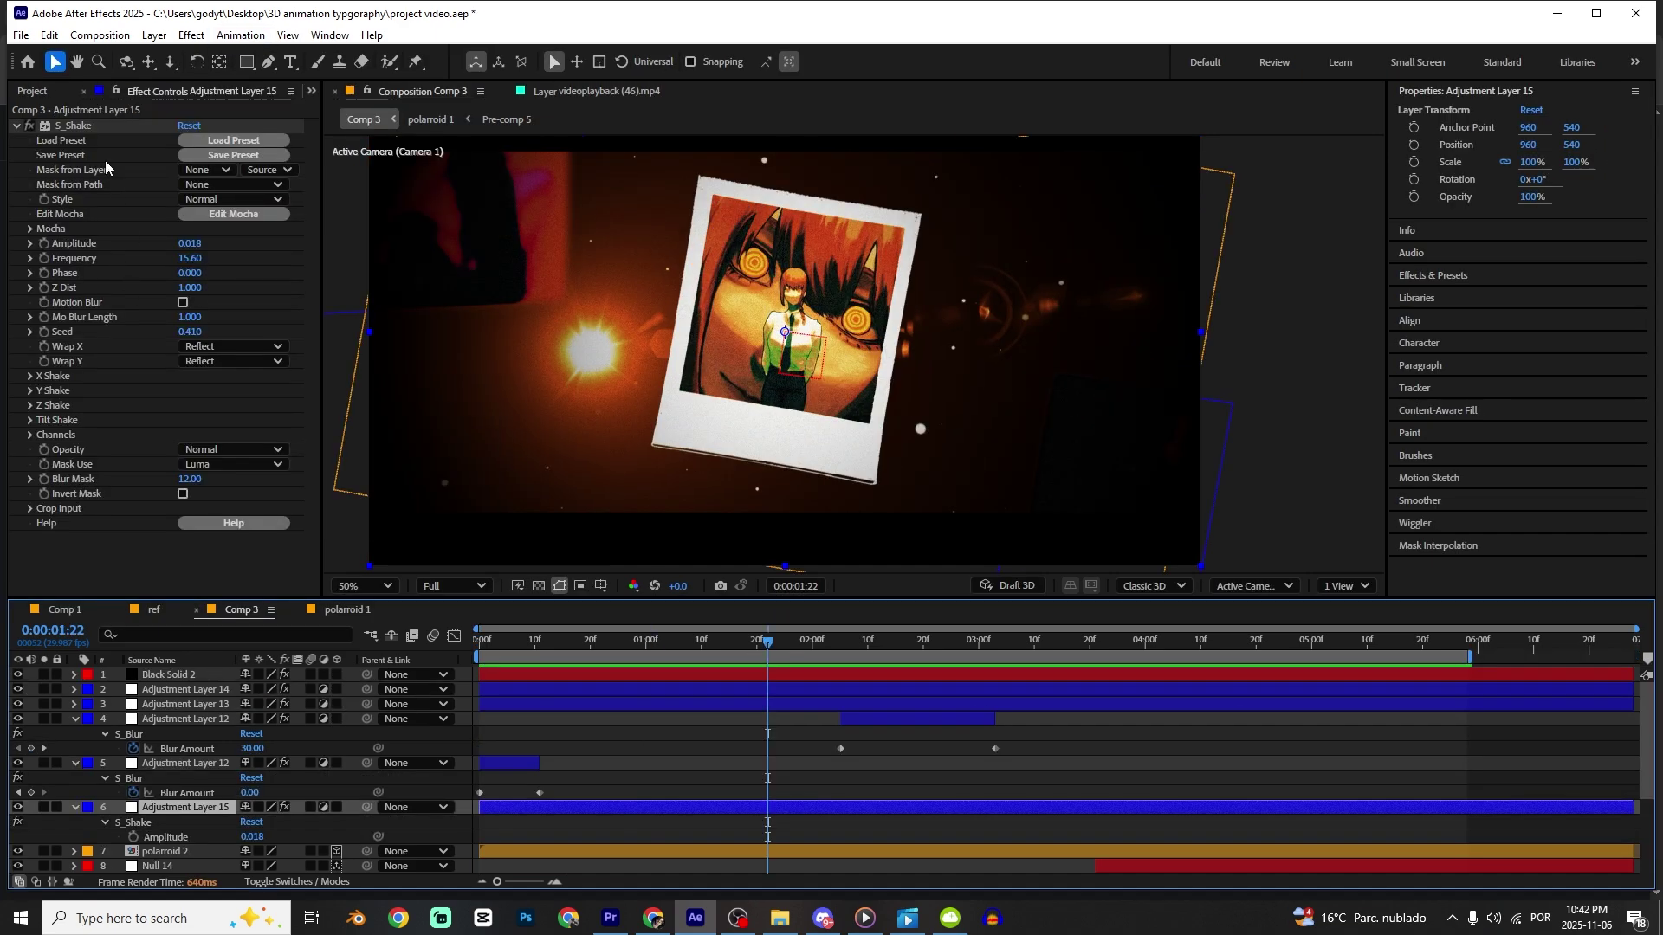
left_click(74, 126)
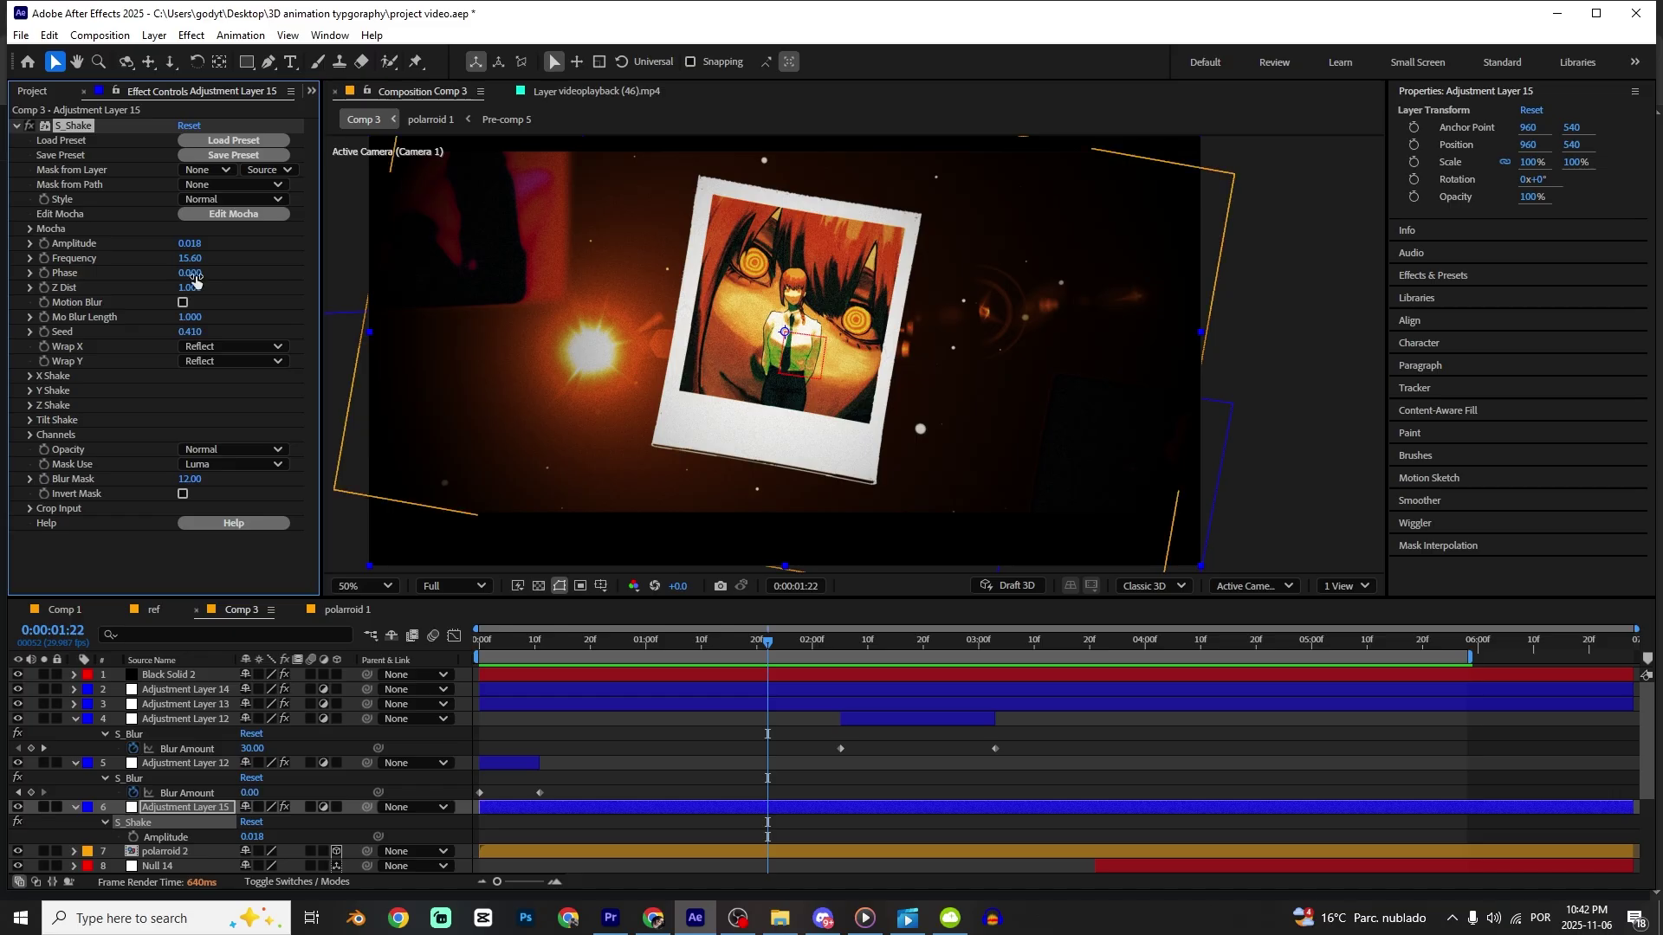
left_click_drag(689, 640, 512, 641)
left_click_drag(687, 639, 782, 606)
key("space")
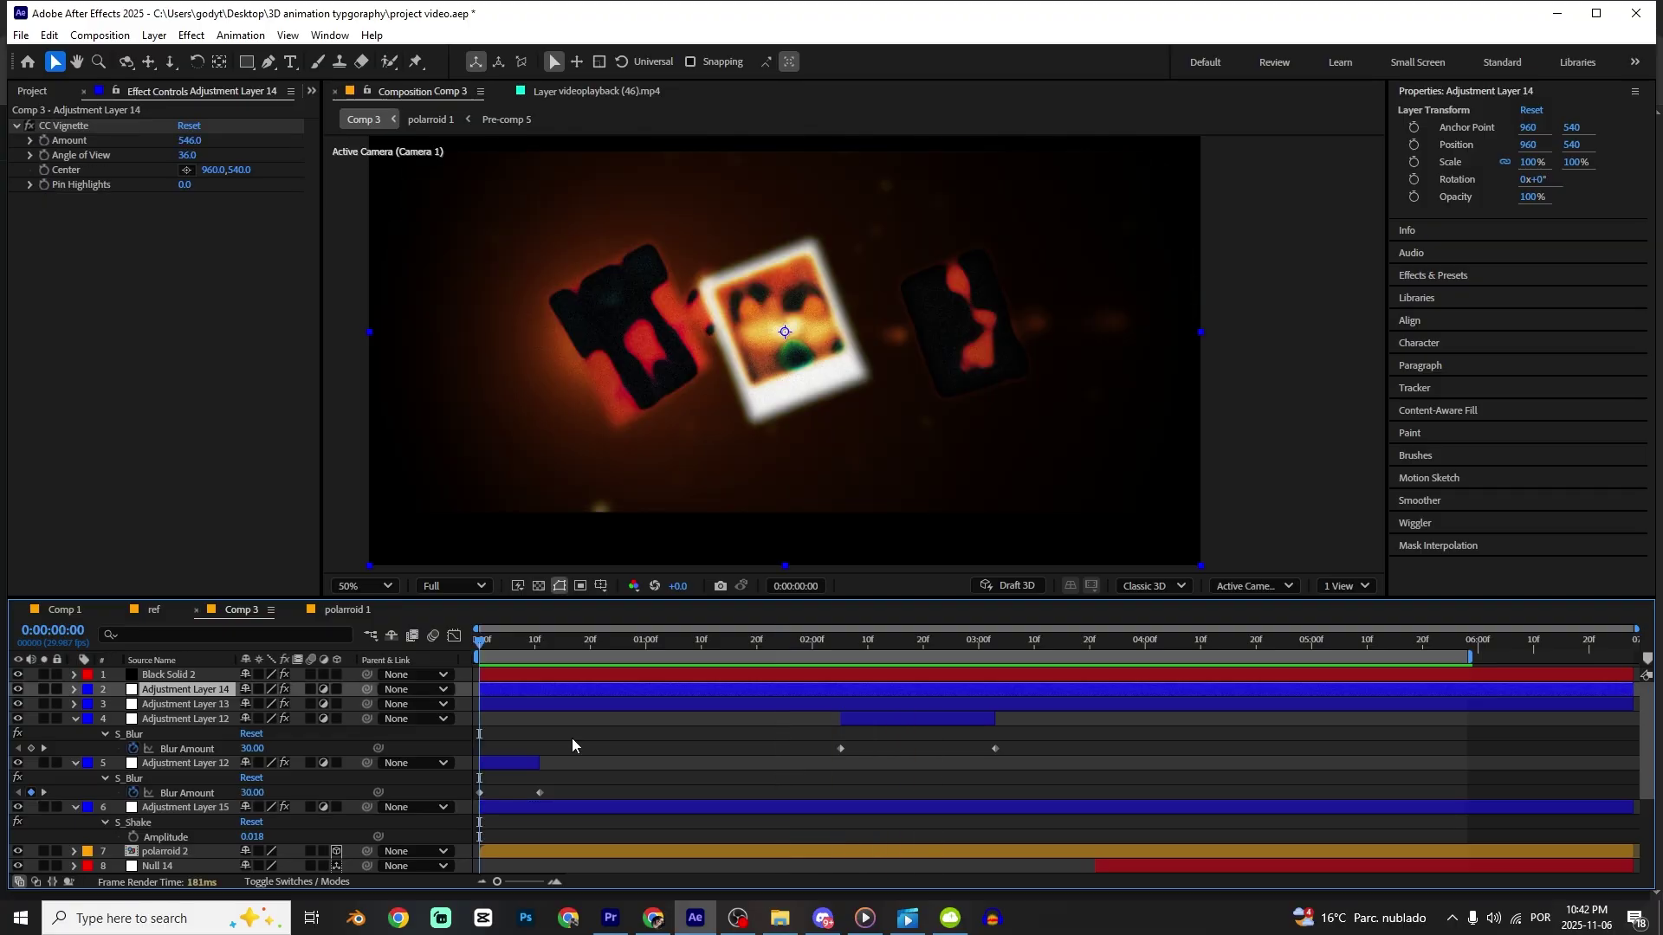
Add an adjustment layer above the vignette layer and apply S_FilmDamage with only Dust Density raised, at 15.
key("ctrl+alt+y")
key("ctrl+s")
left_click(240, 35)
left_click(270, 71)
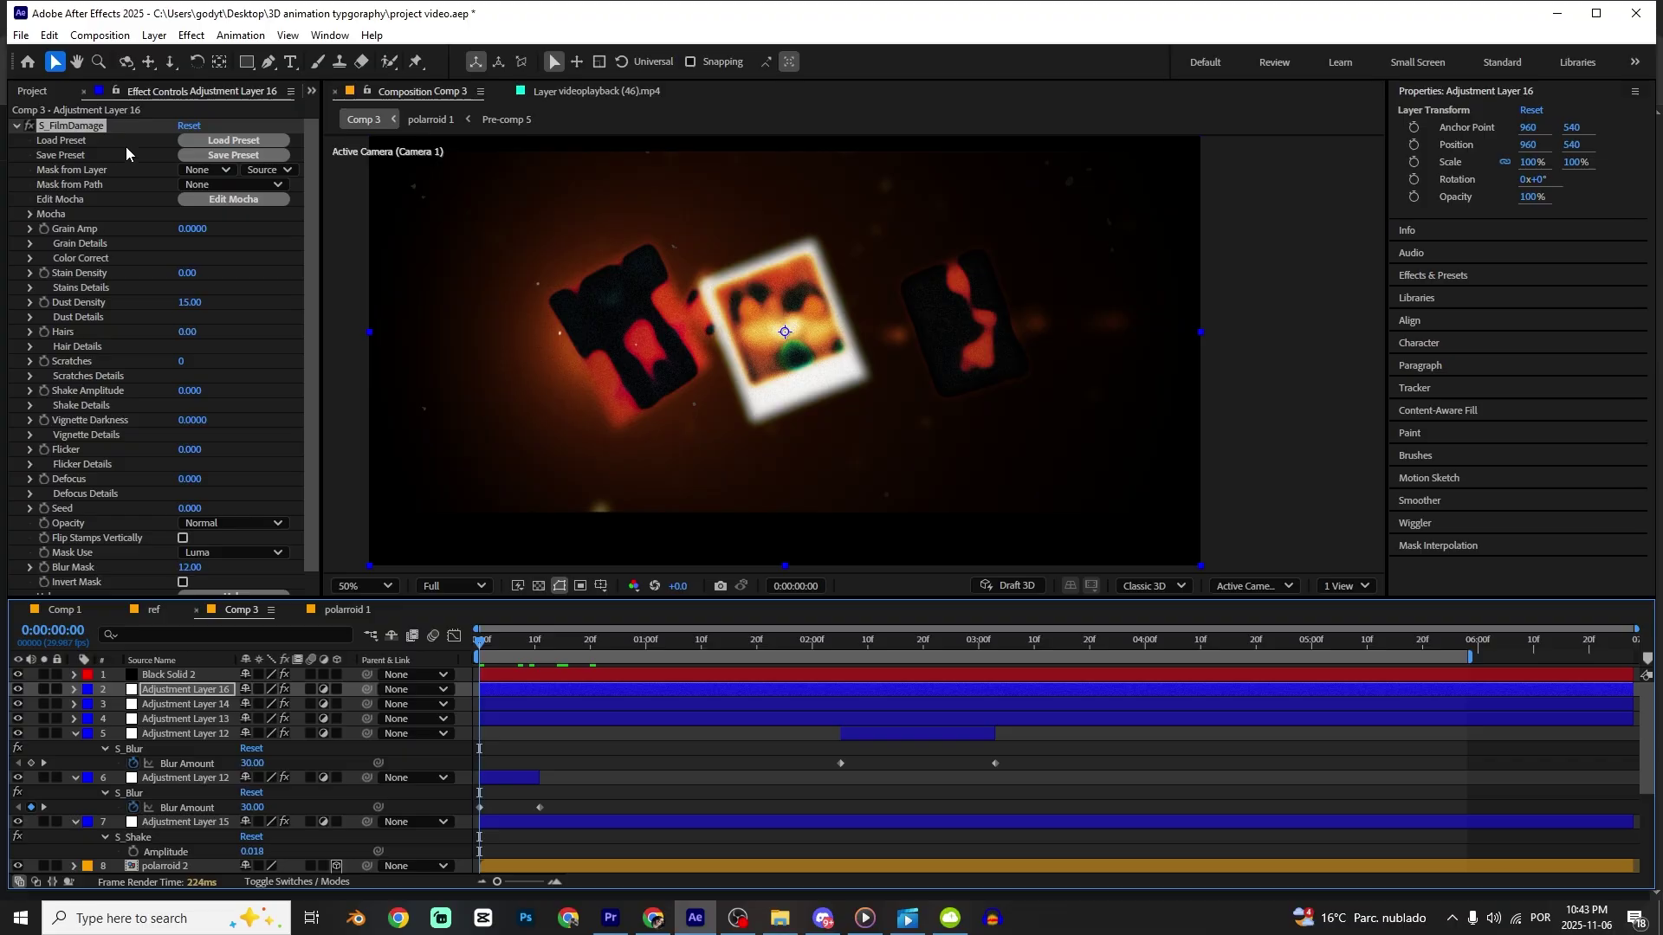
left_click_drag(609, 633, 846, 639)
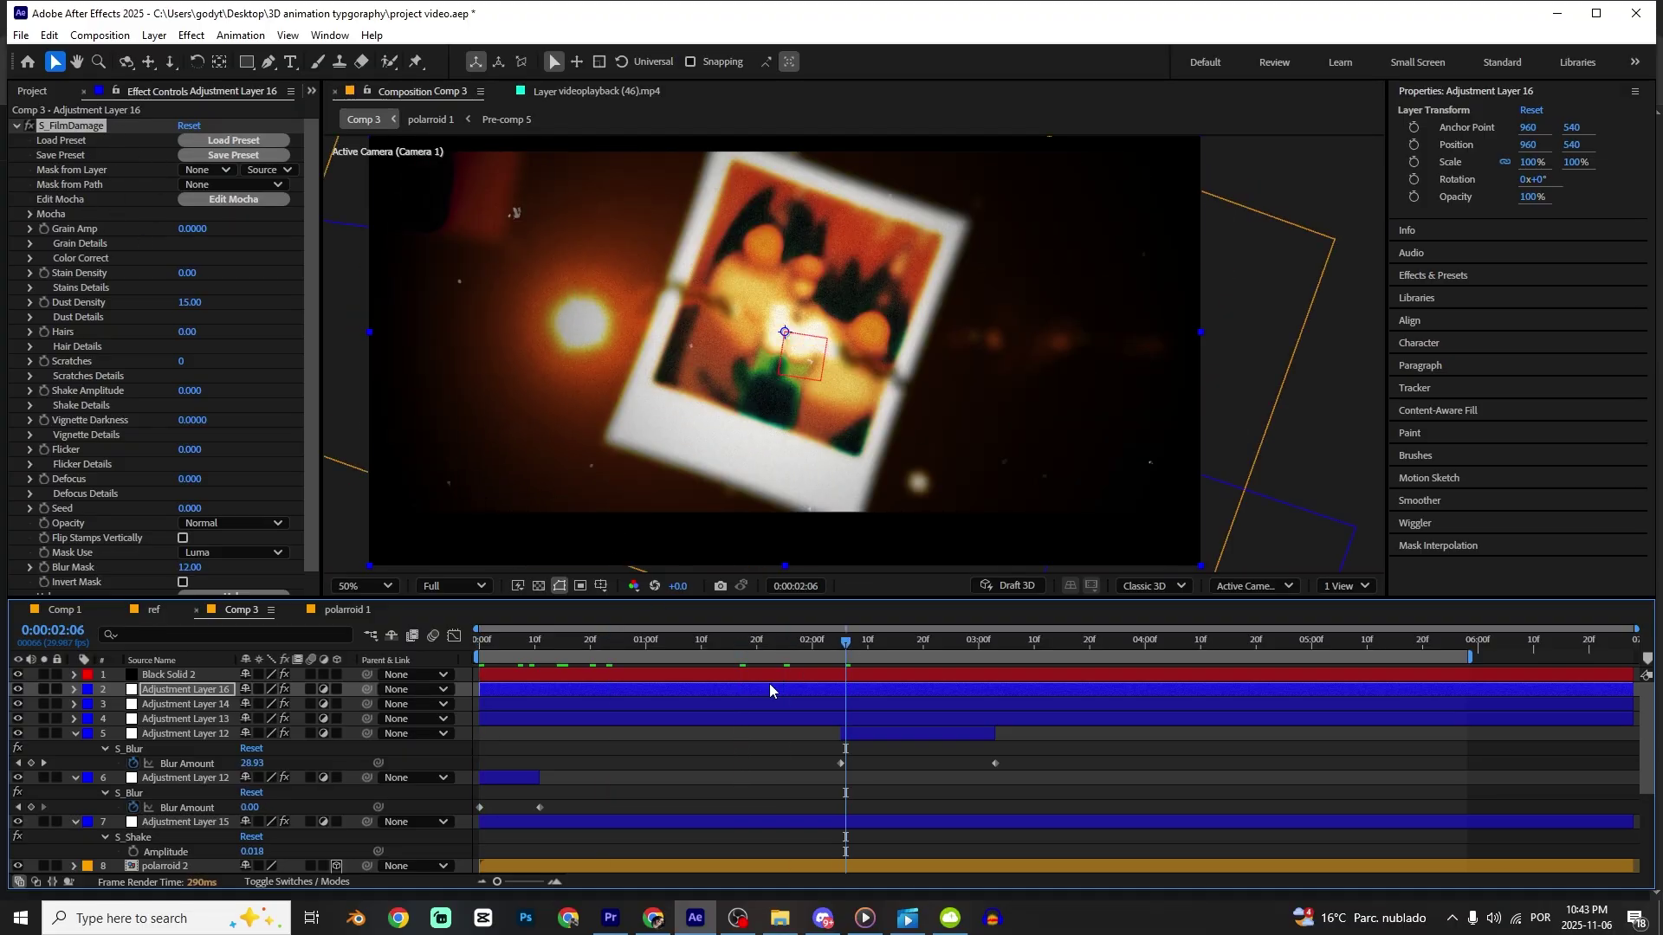
Enable motion blur on all layers of Comp 3 and pre-compose them together, moving all attributes into the new composition.
key("ctrl+a")
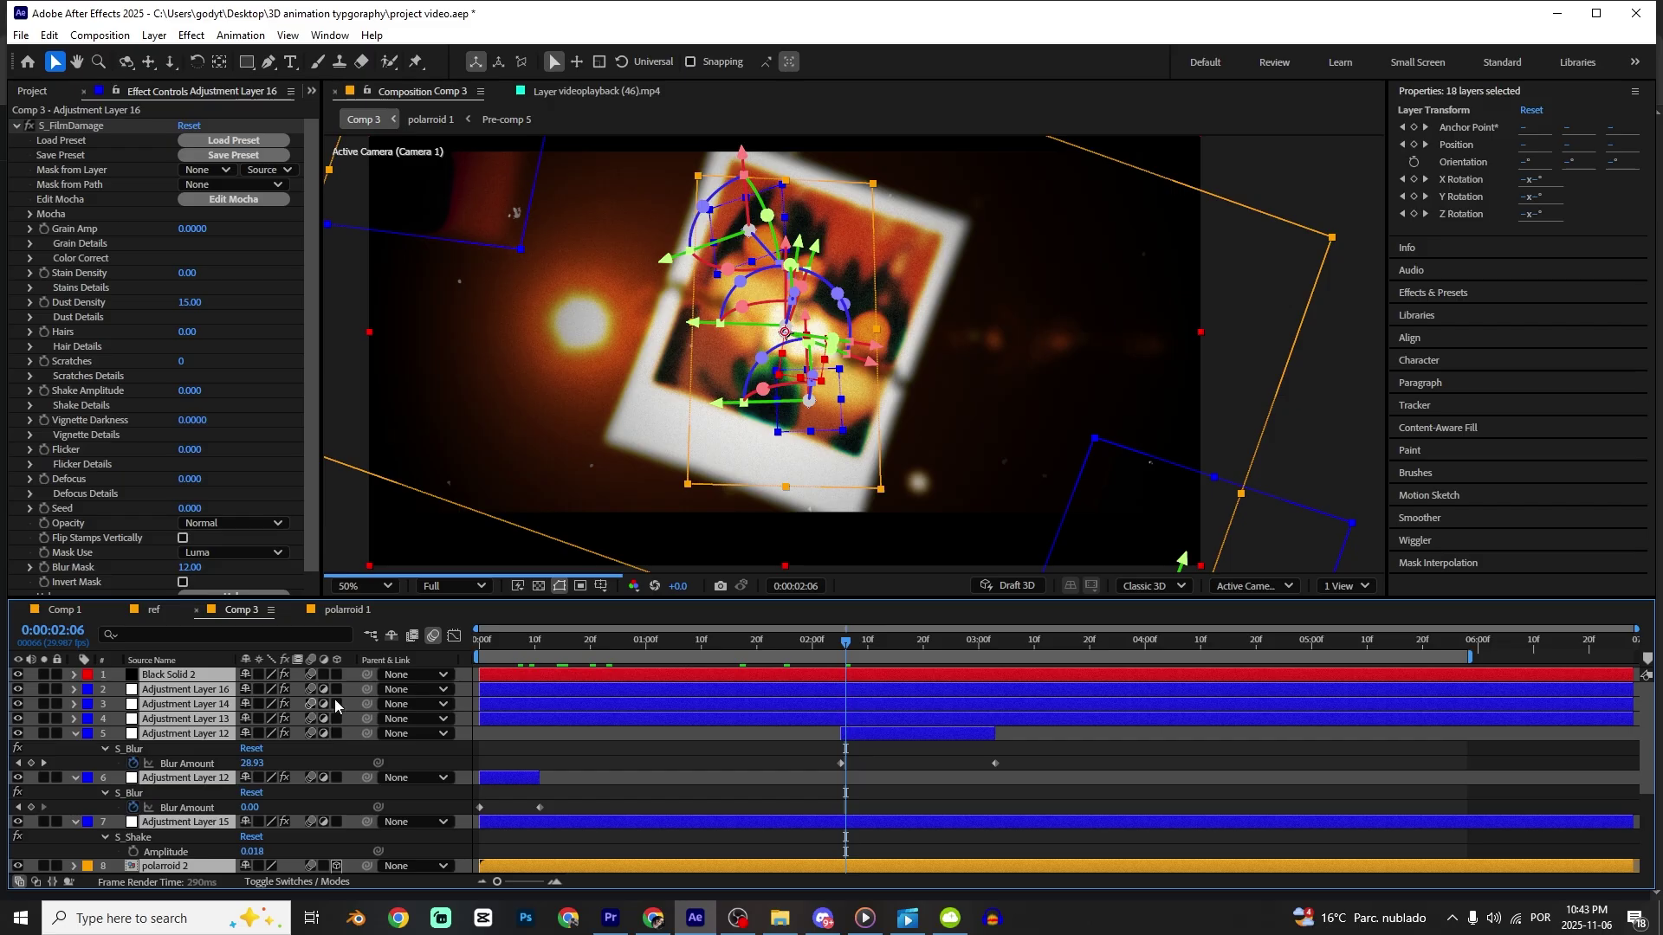
key("ctrl+shift+c")
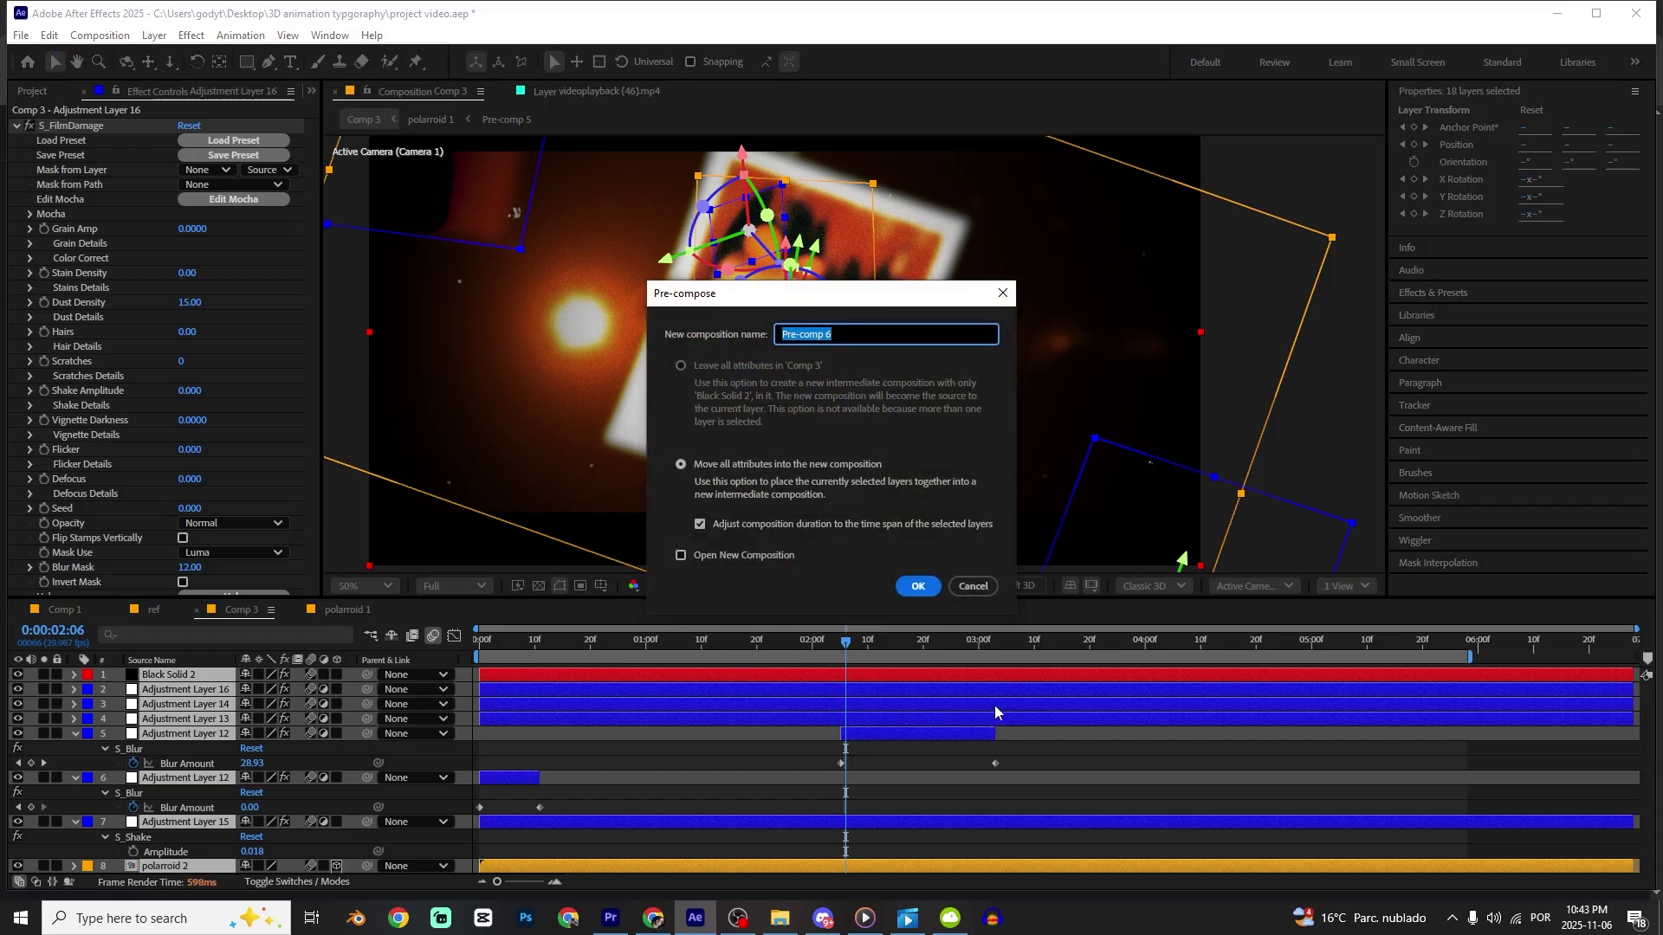
key("Return")
Apply Posterize Time to the pre-composed layer with a Frame Rate of 17 and return to the first frame.
key("ctrl+space")
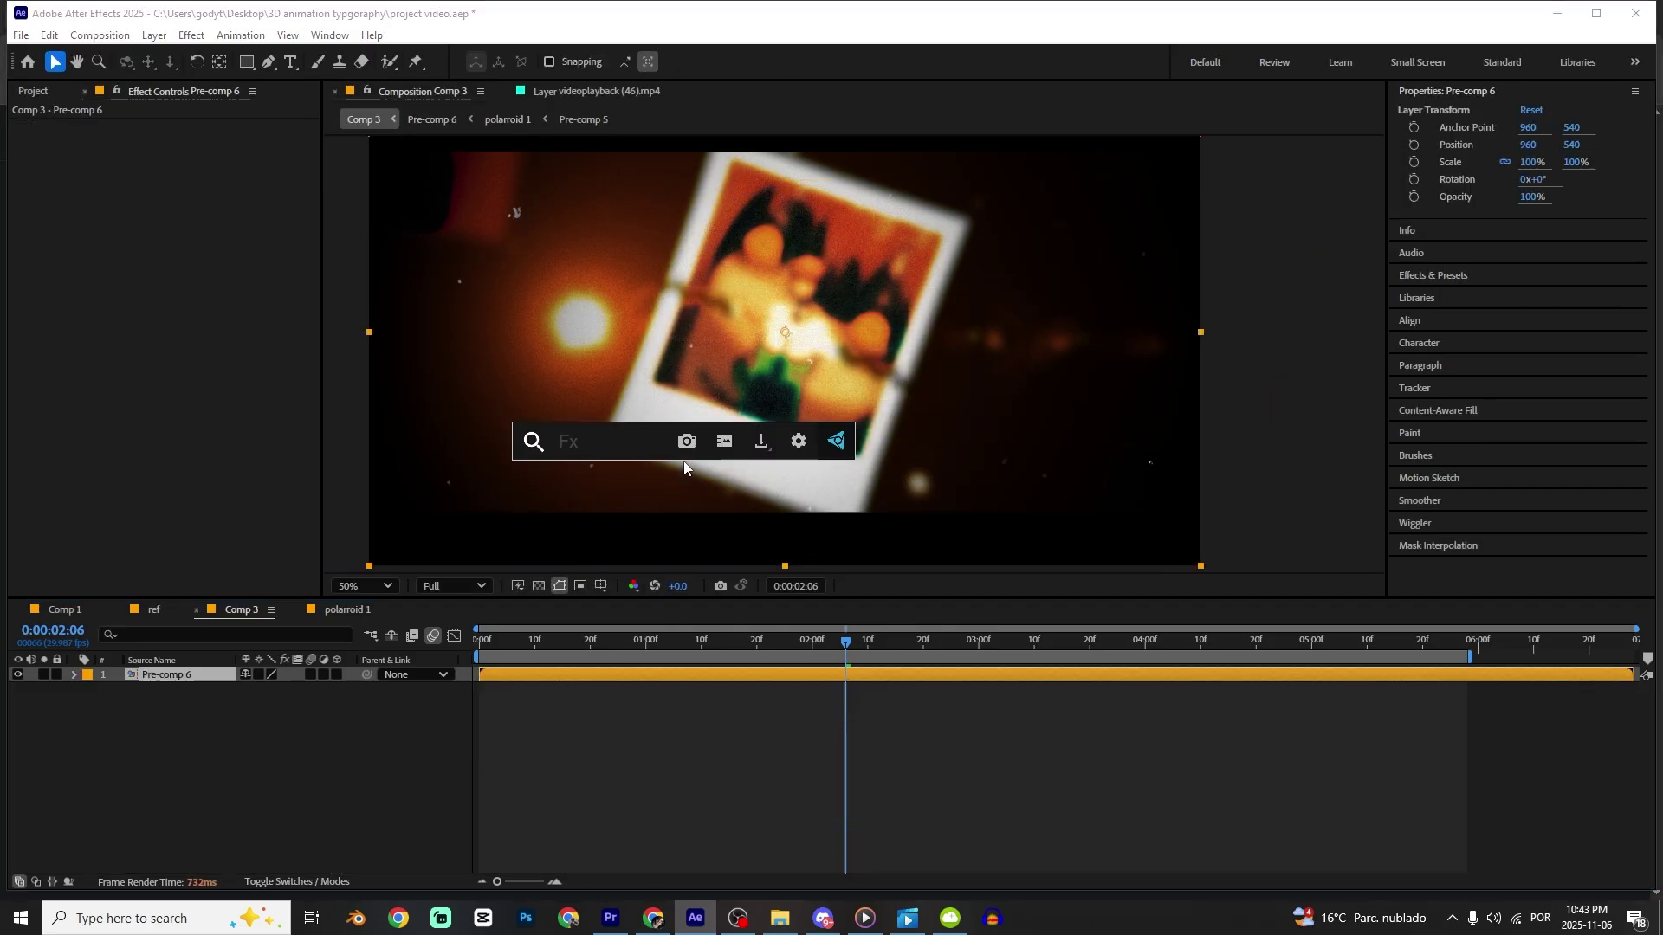
type("pos")
key("Down")
key("Return")
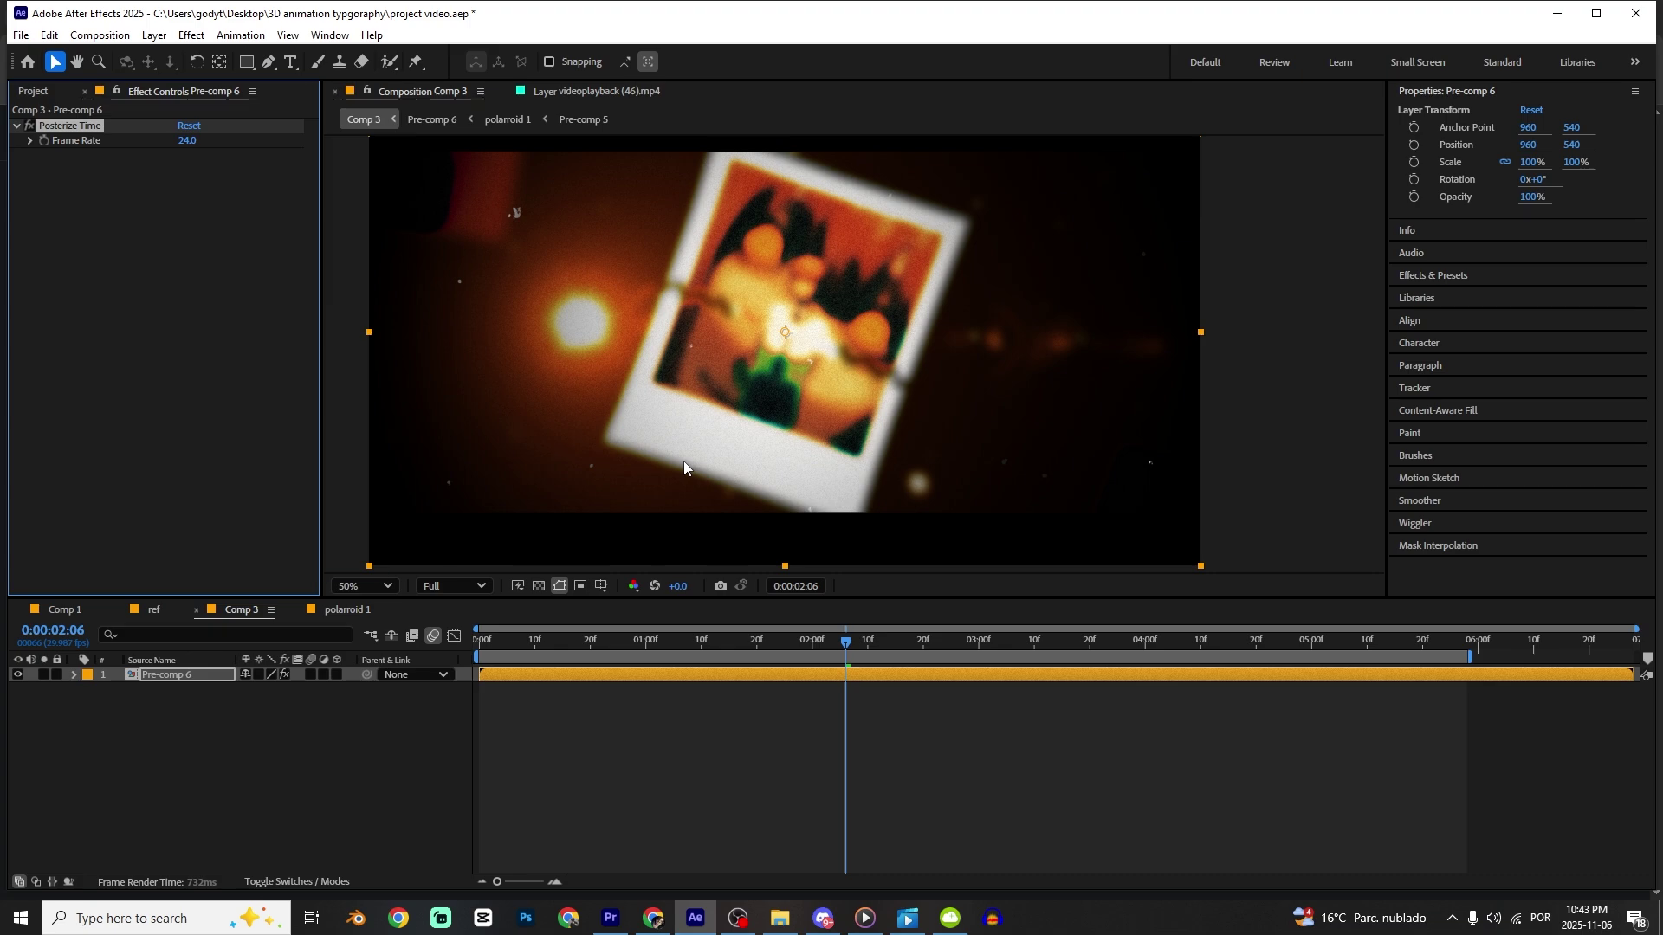
left_click(193, 140)
type("17")
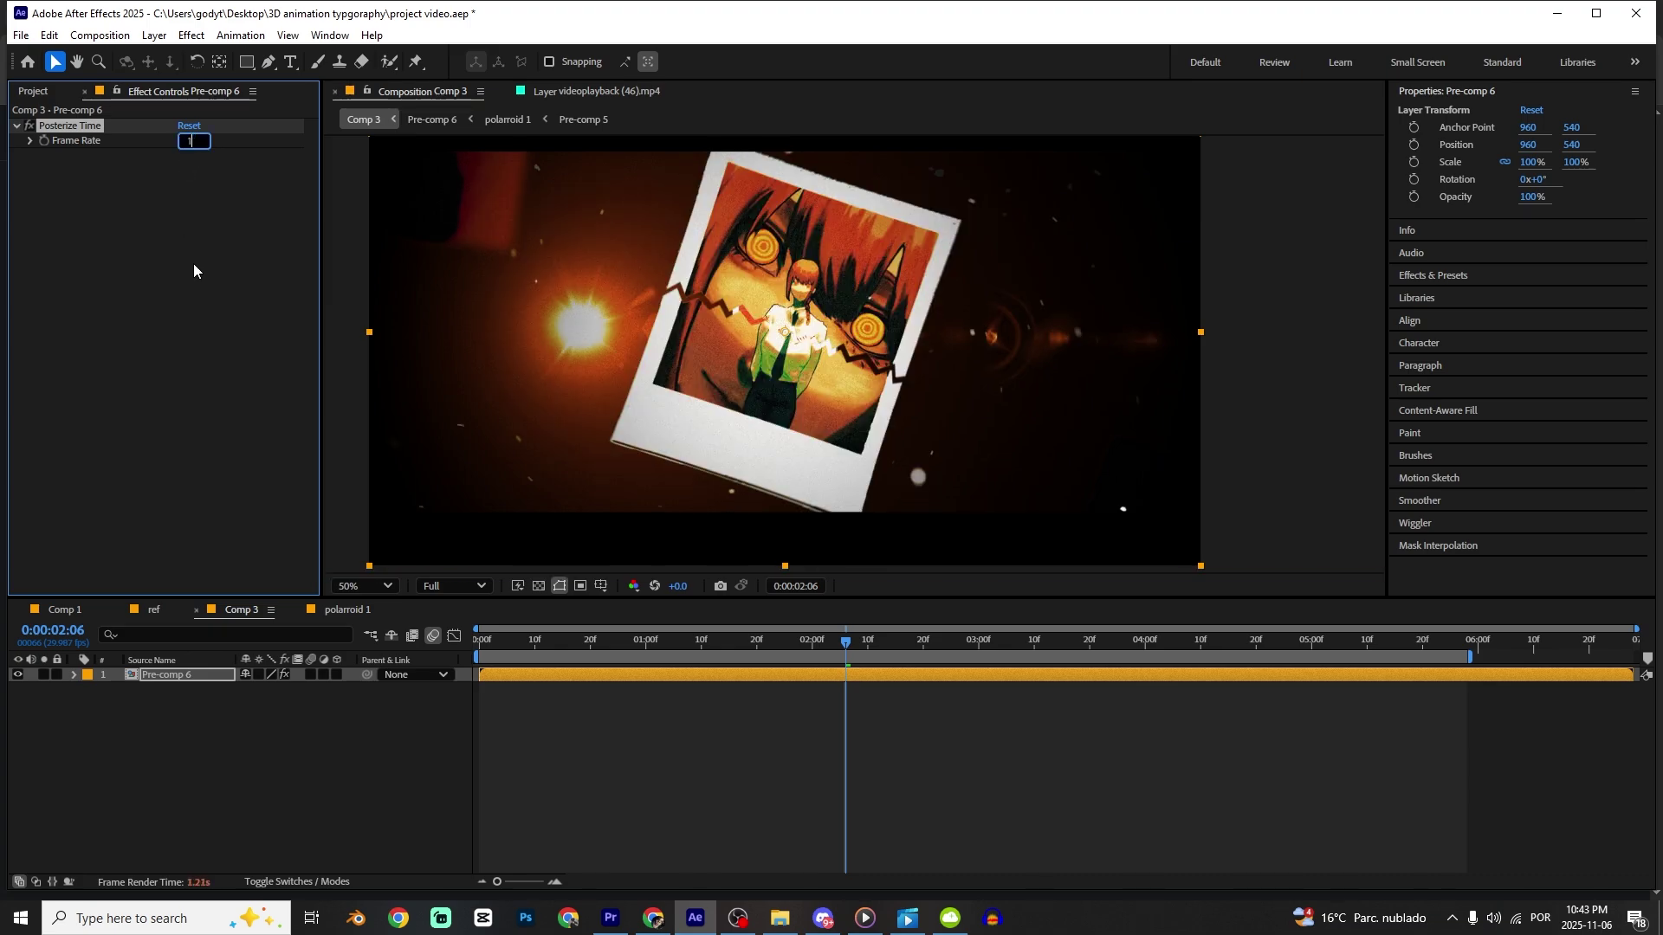
left_click(194, 263)
key("Home")
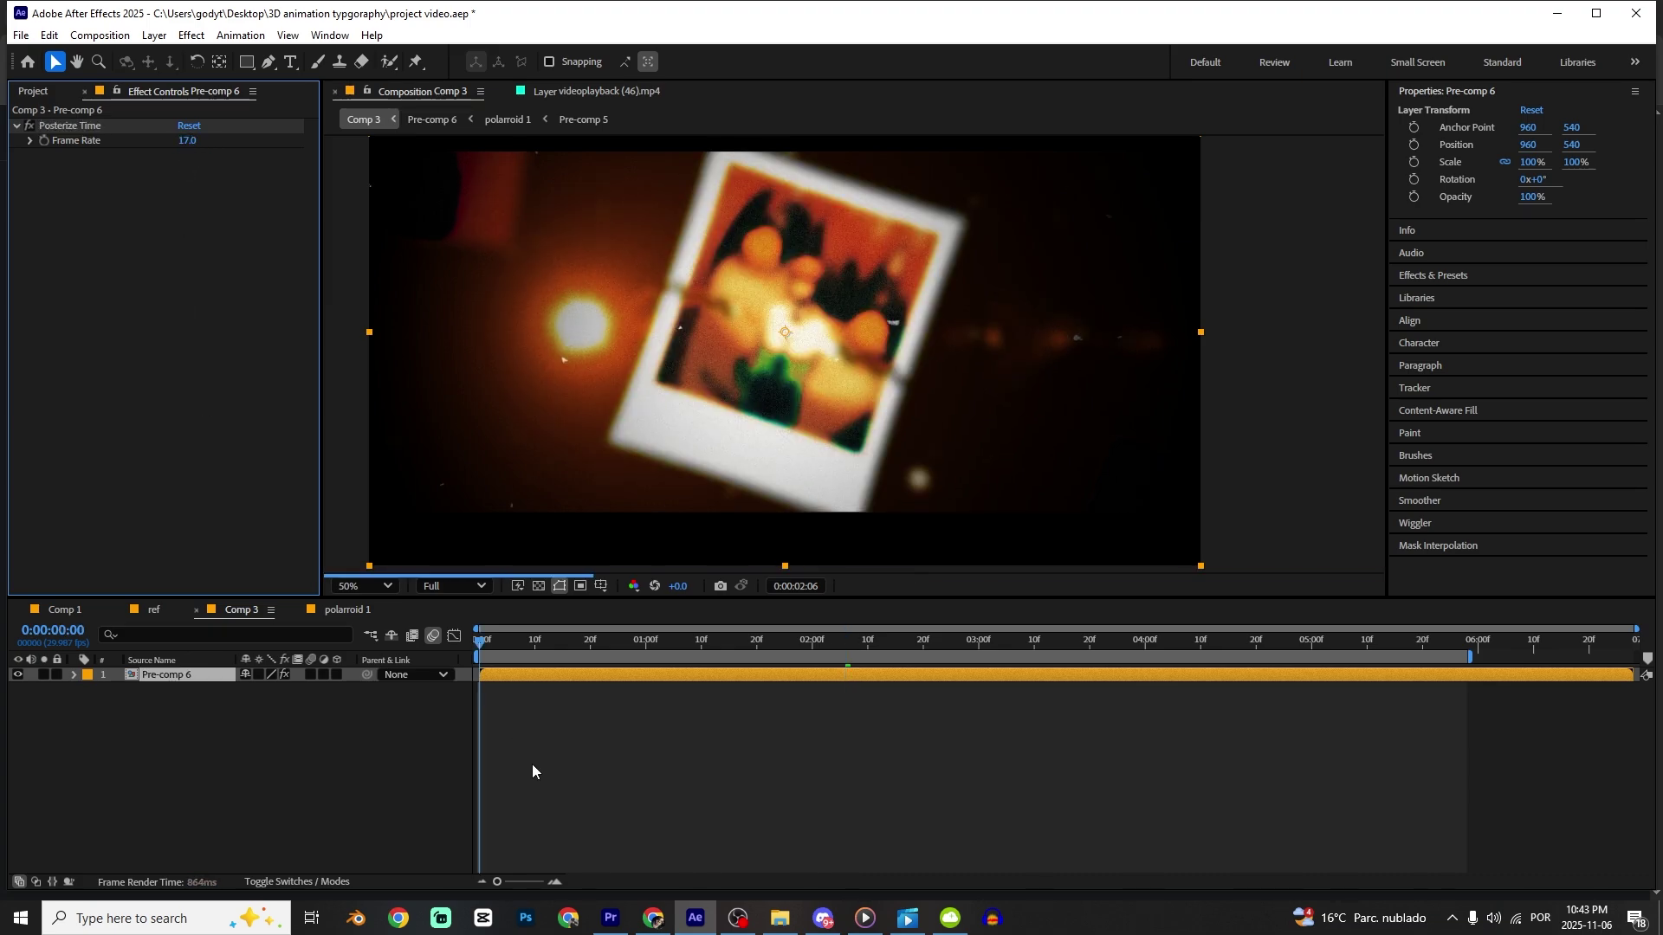